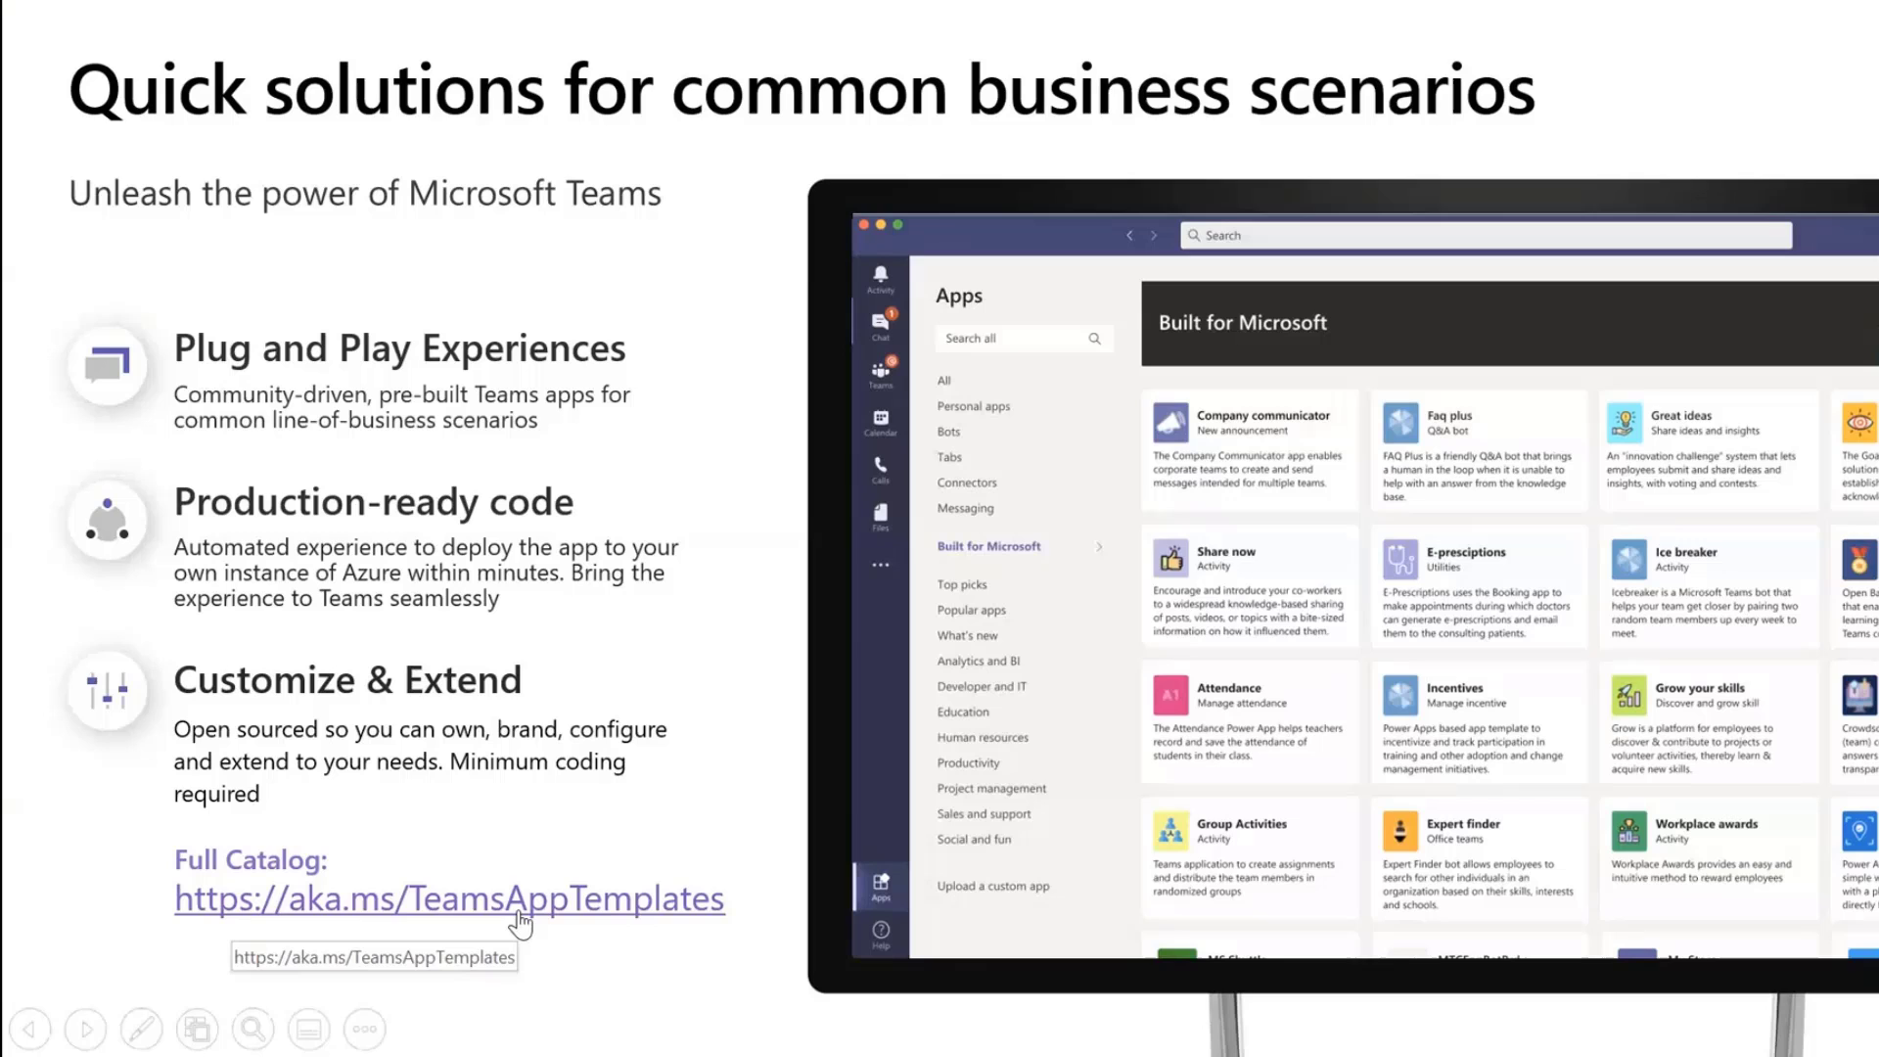
Advance the presentation one slide and switch to the Edge window showing the Employee Training Demo team's General channel.
key("Right")
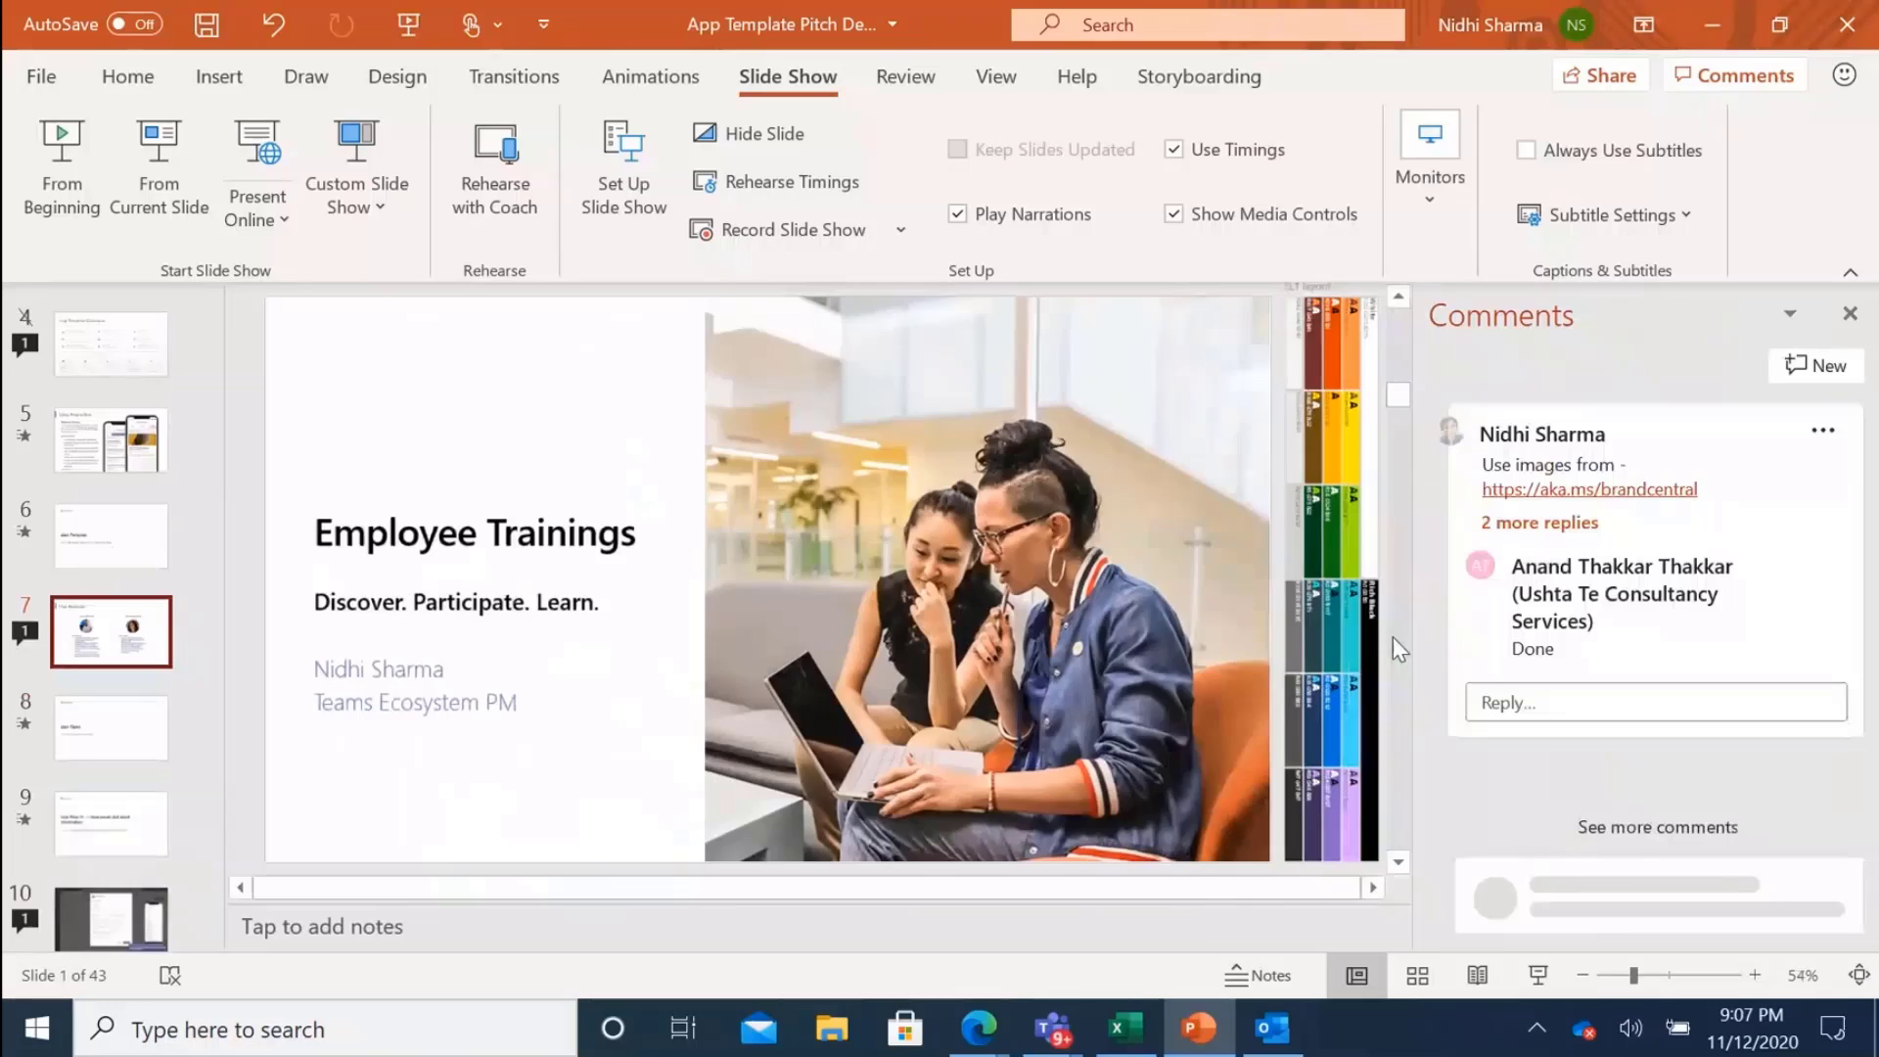
mouse_move(969, 1035)
left_click(855, 967)
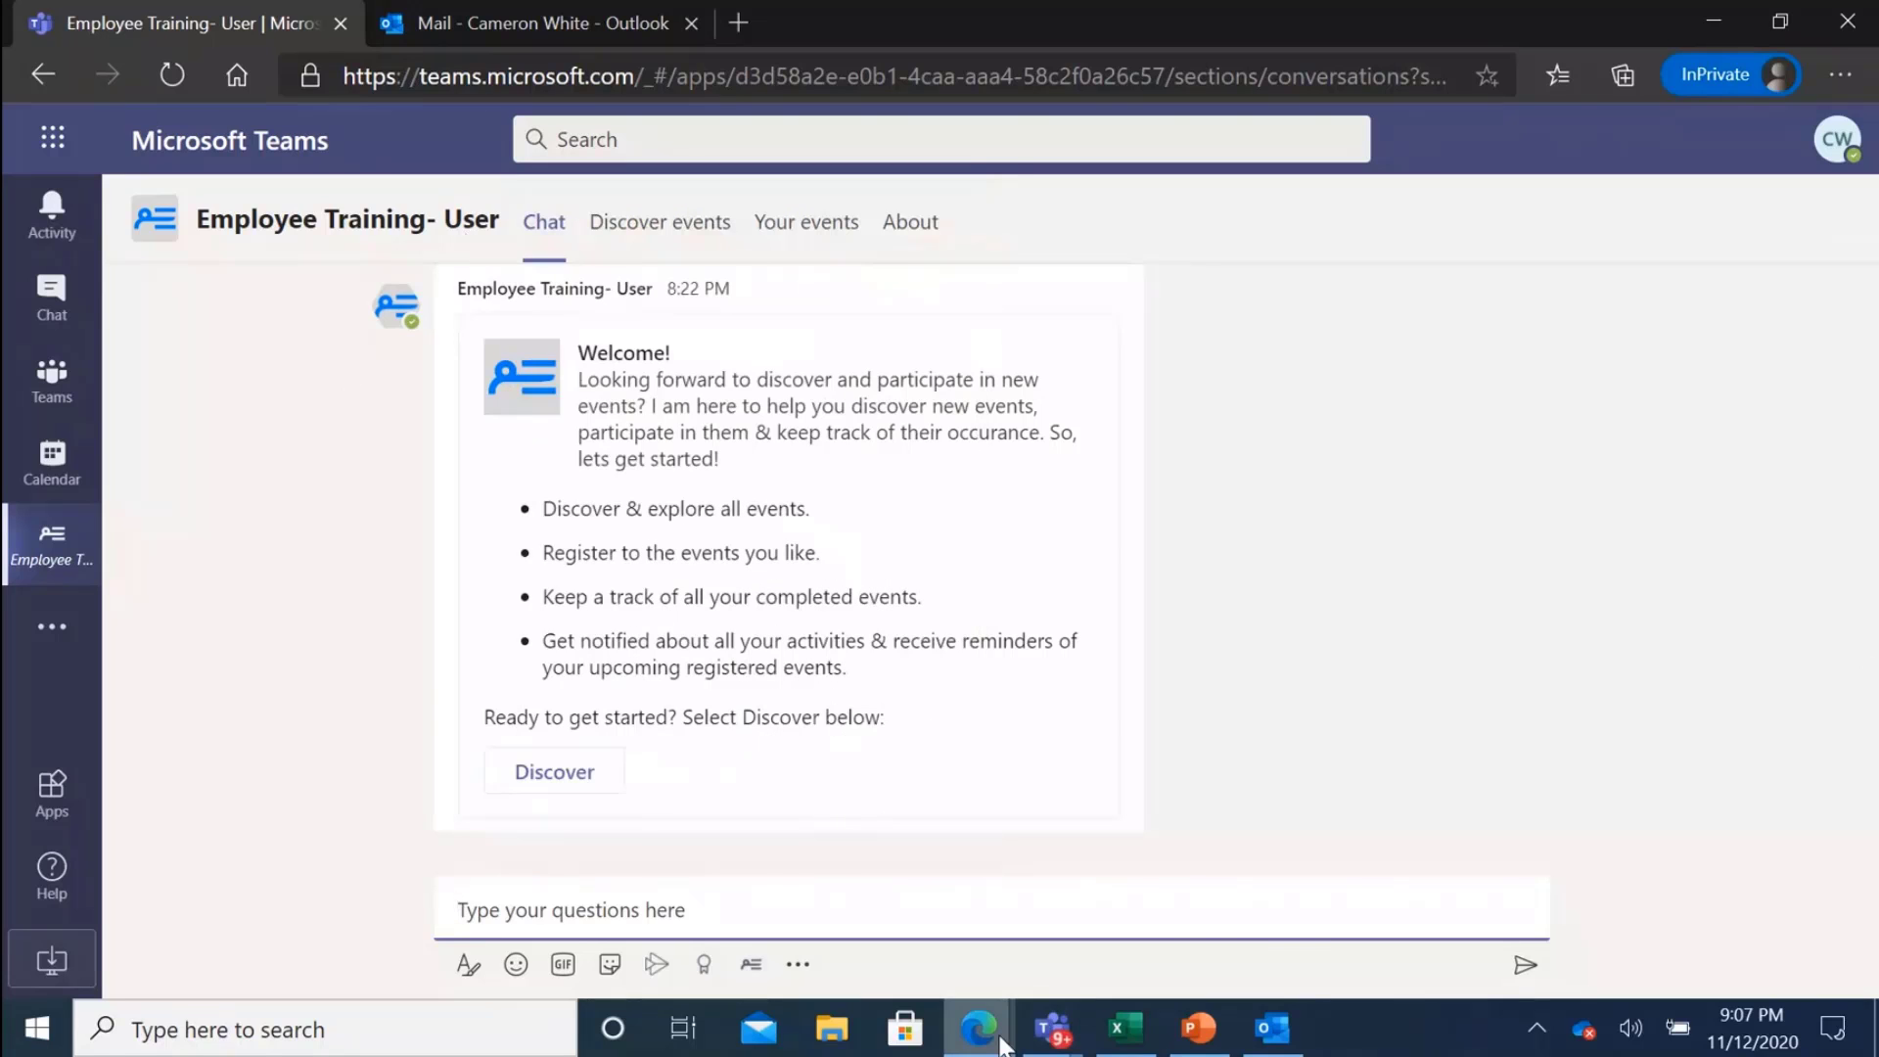
mouse_move(1003, 1045)
left_click(976, 863)
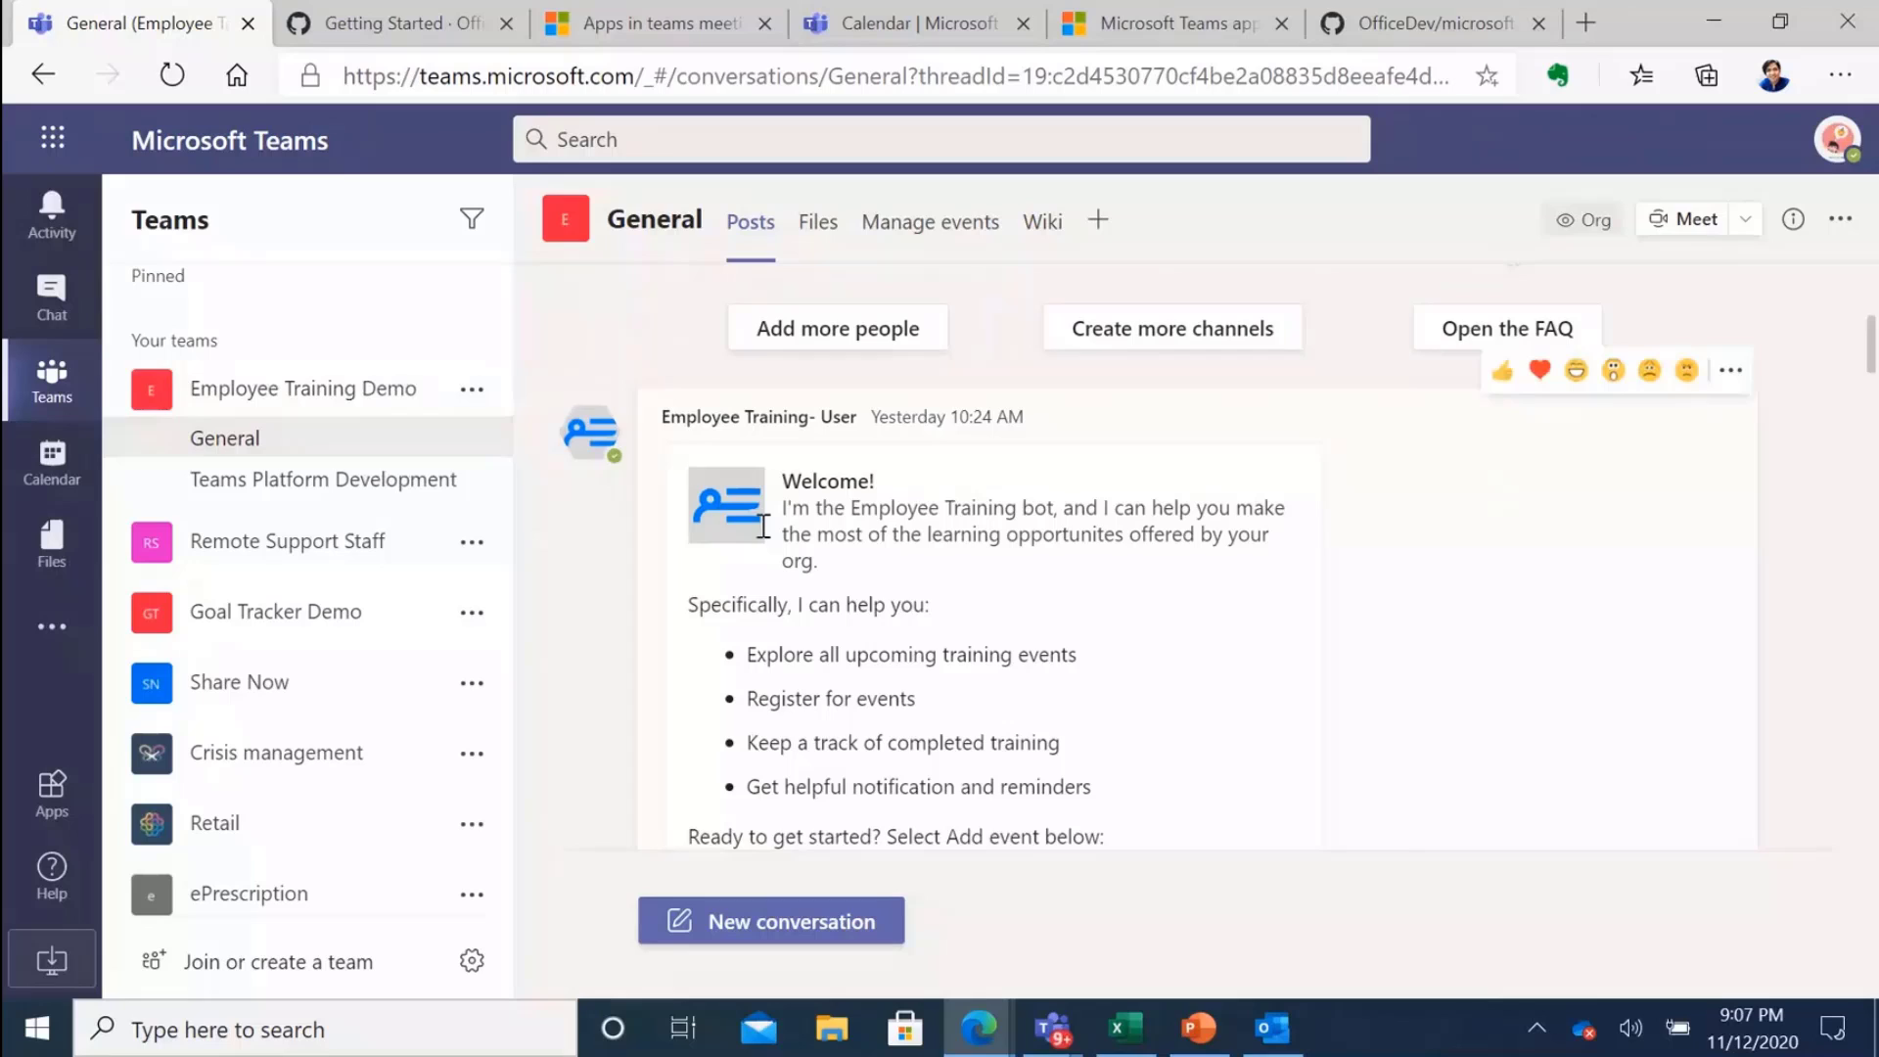
scroll(779, 613, "down", 3)
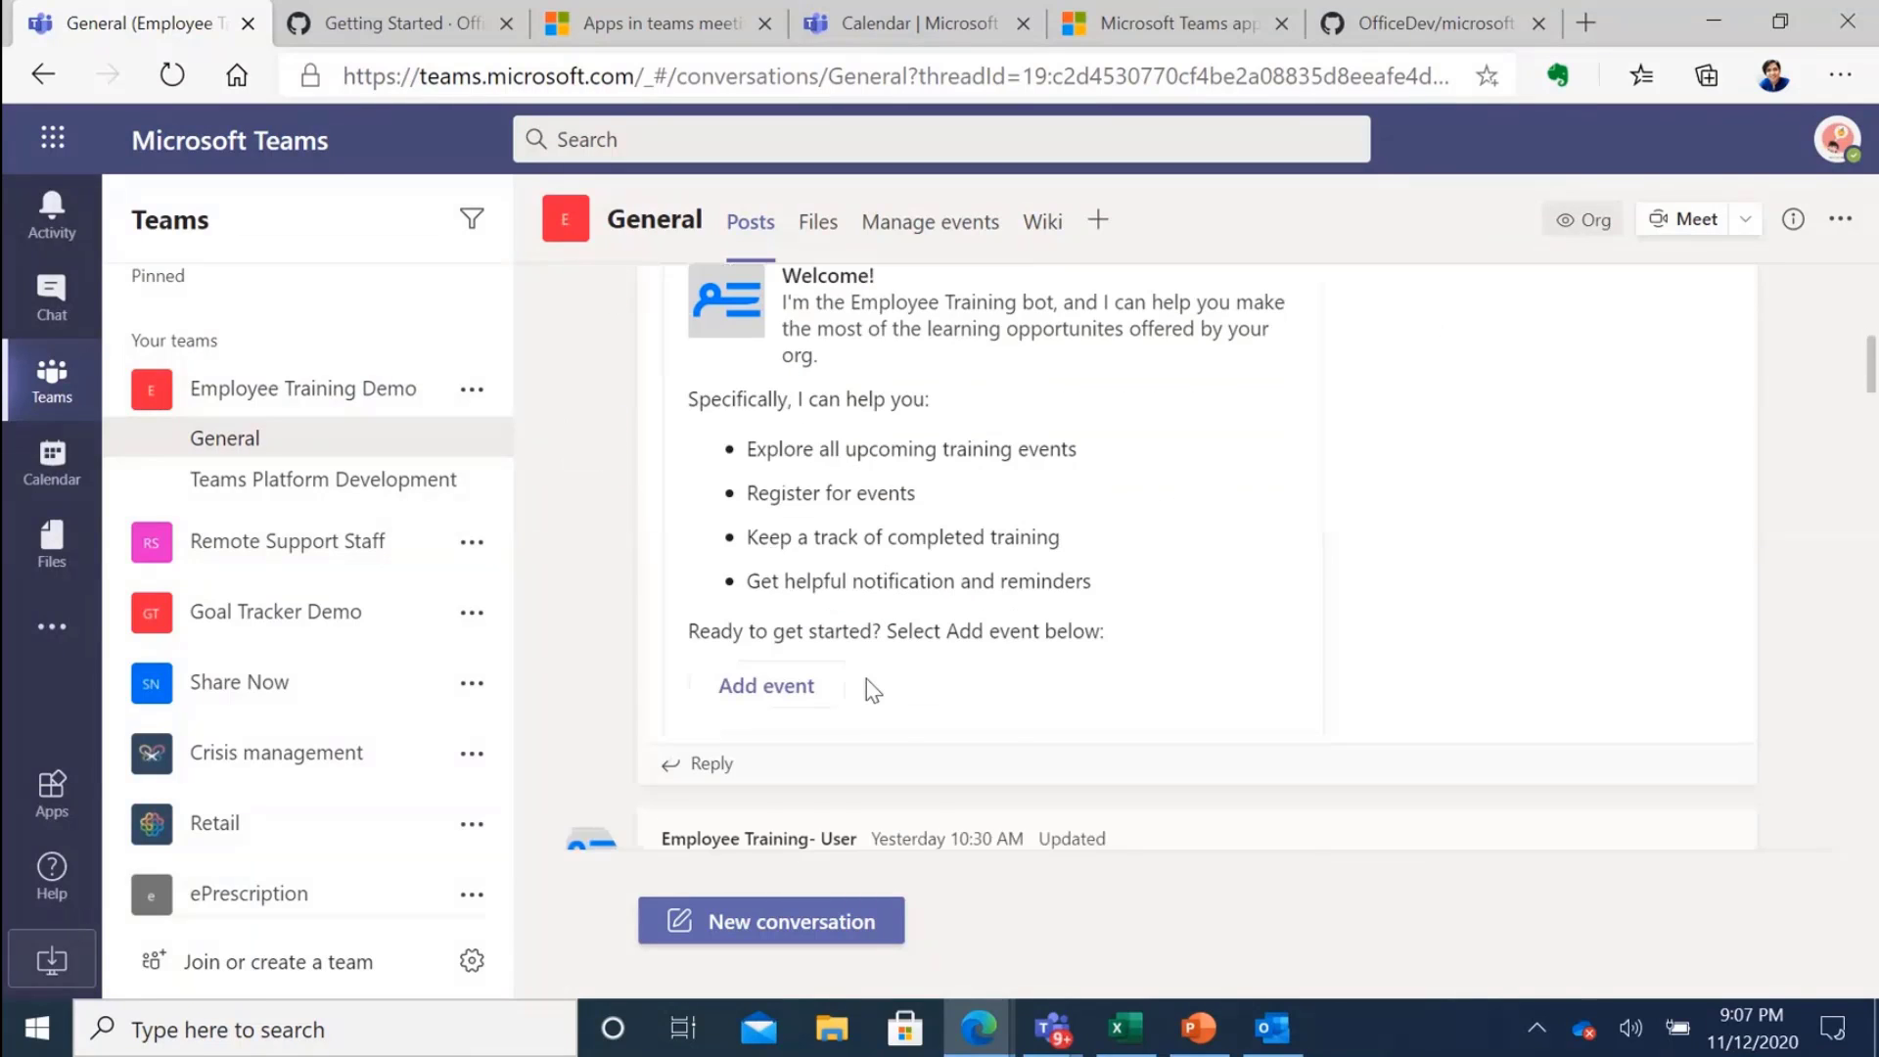
scroll(873, 690, "up", 3)
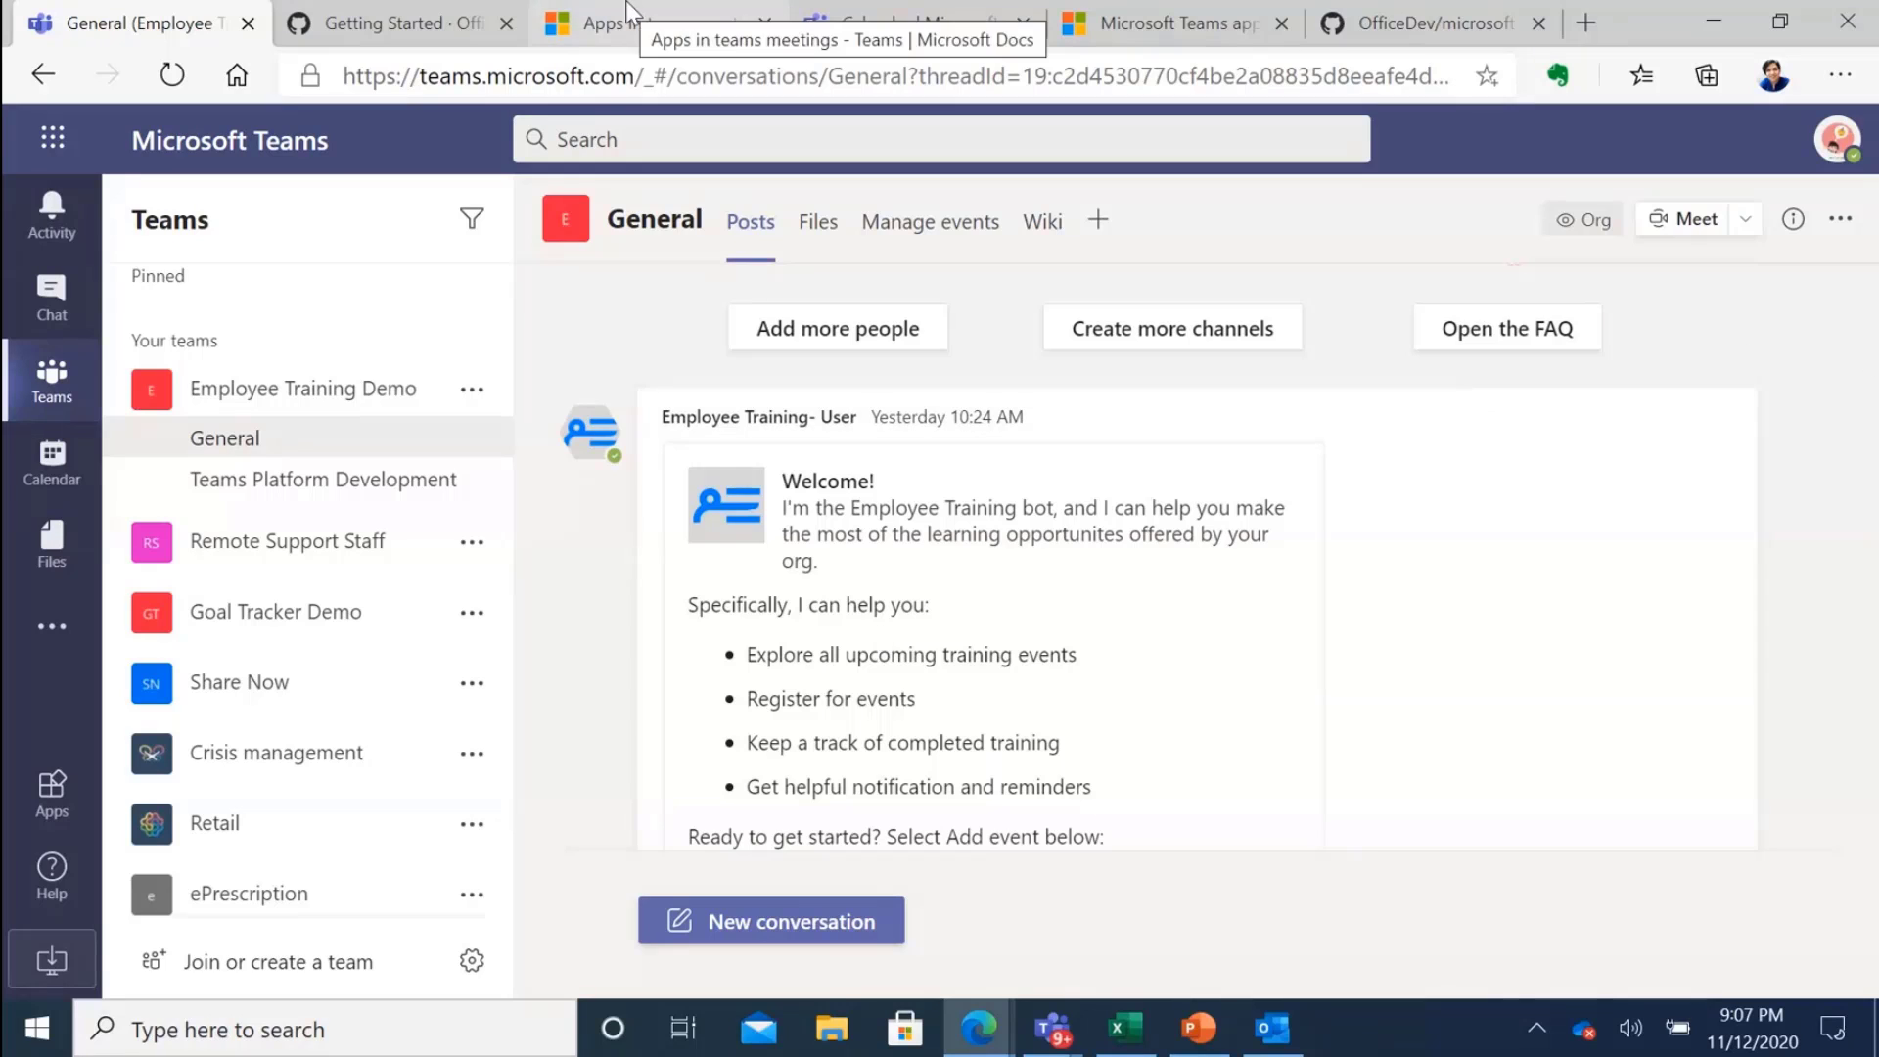
View the beginning of the App Templates for Microsoft Teams documentation page.
left_click(1189, 28)
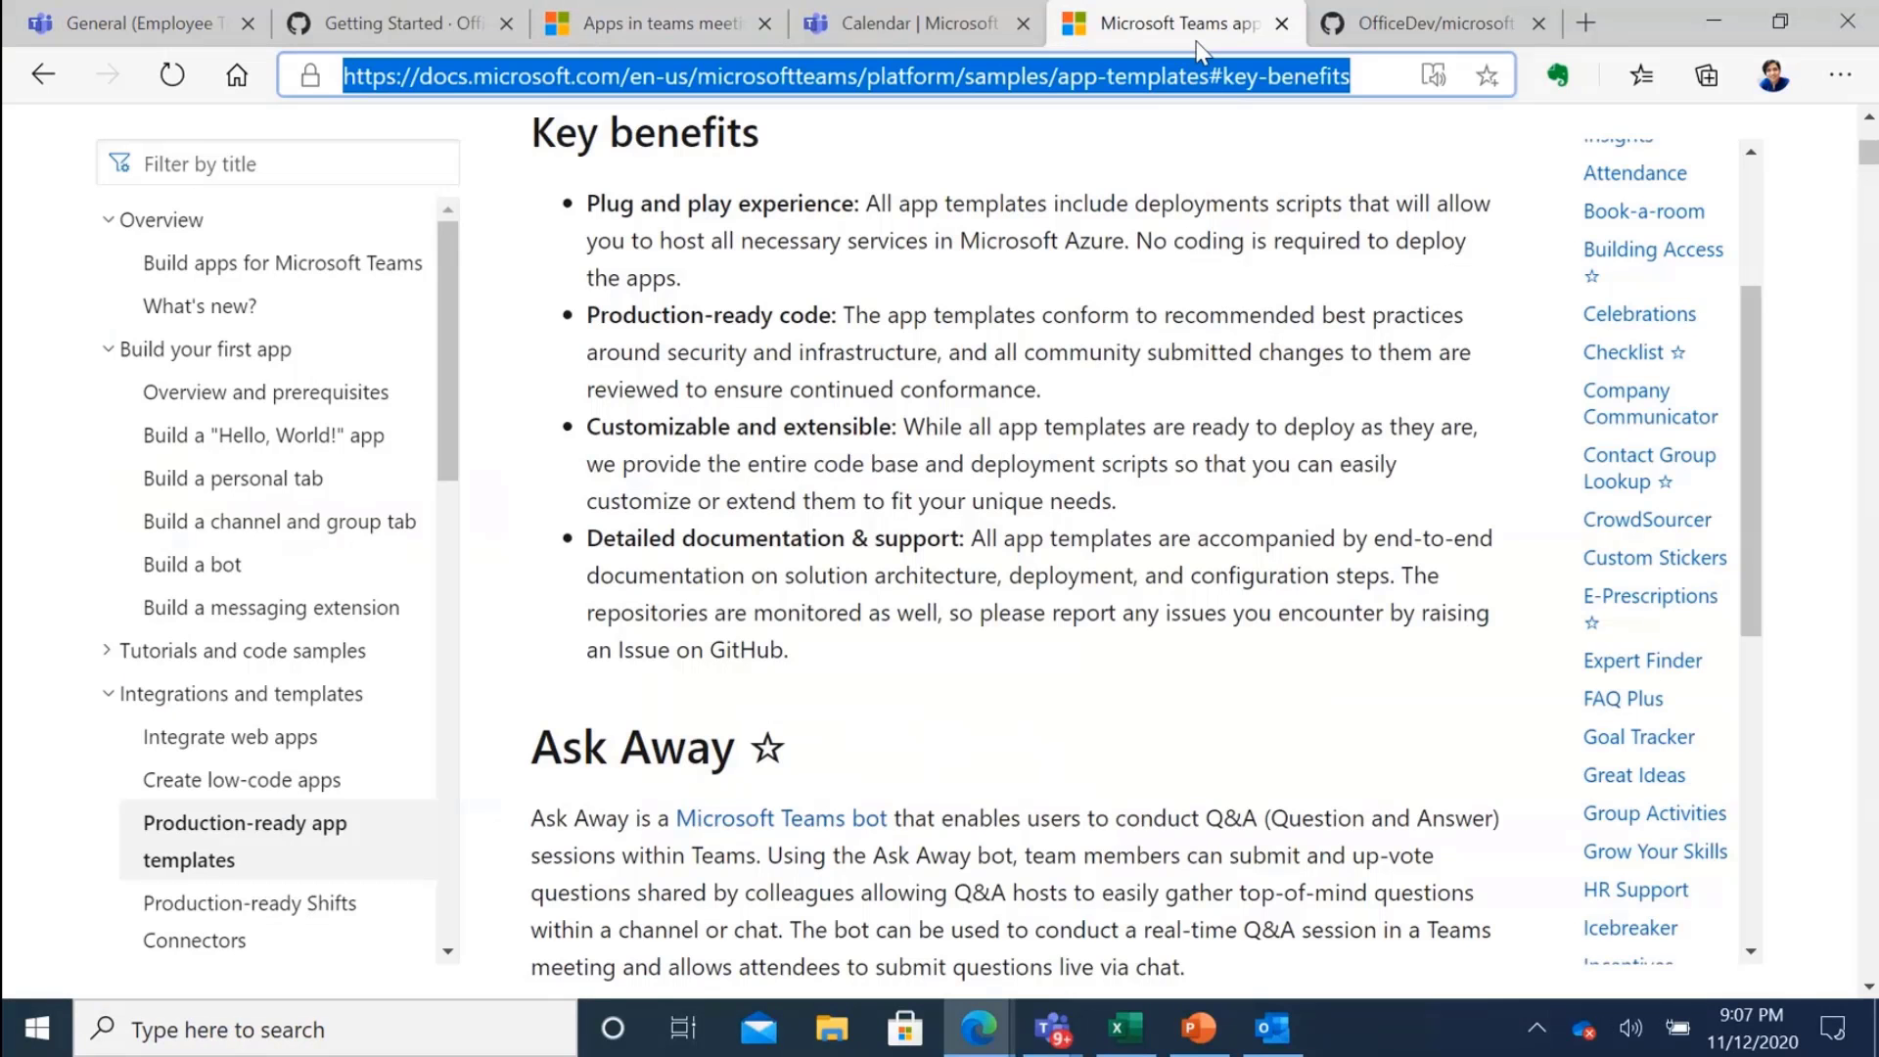
scroll(1747, 511, "up", 5)
left_click_drag(1747, 511, 1742, 396)
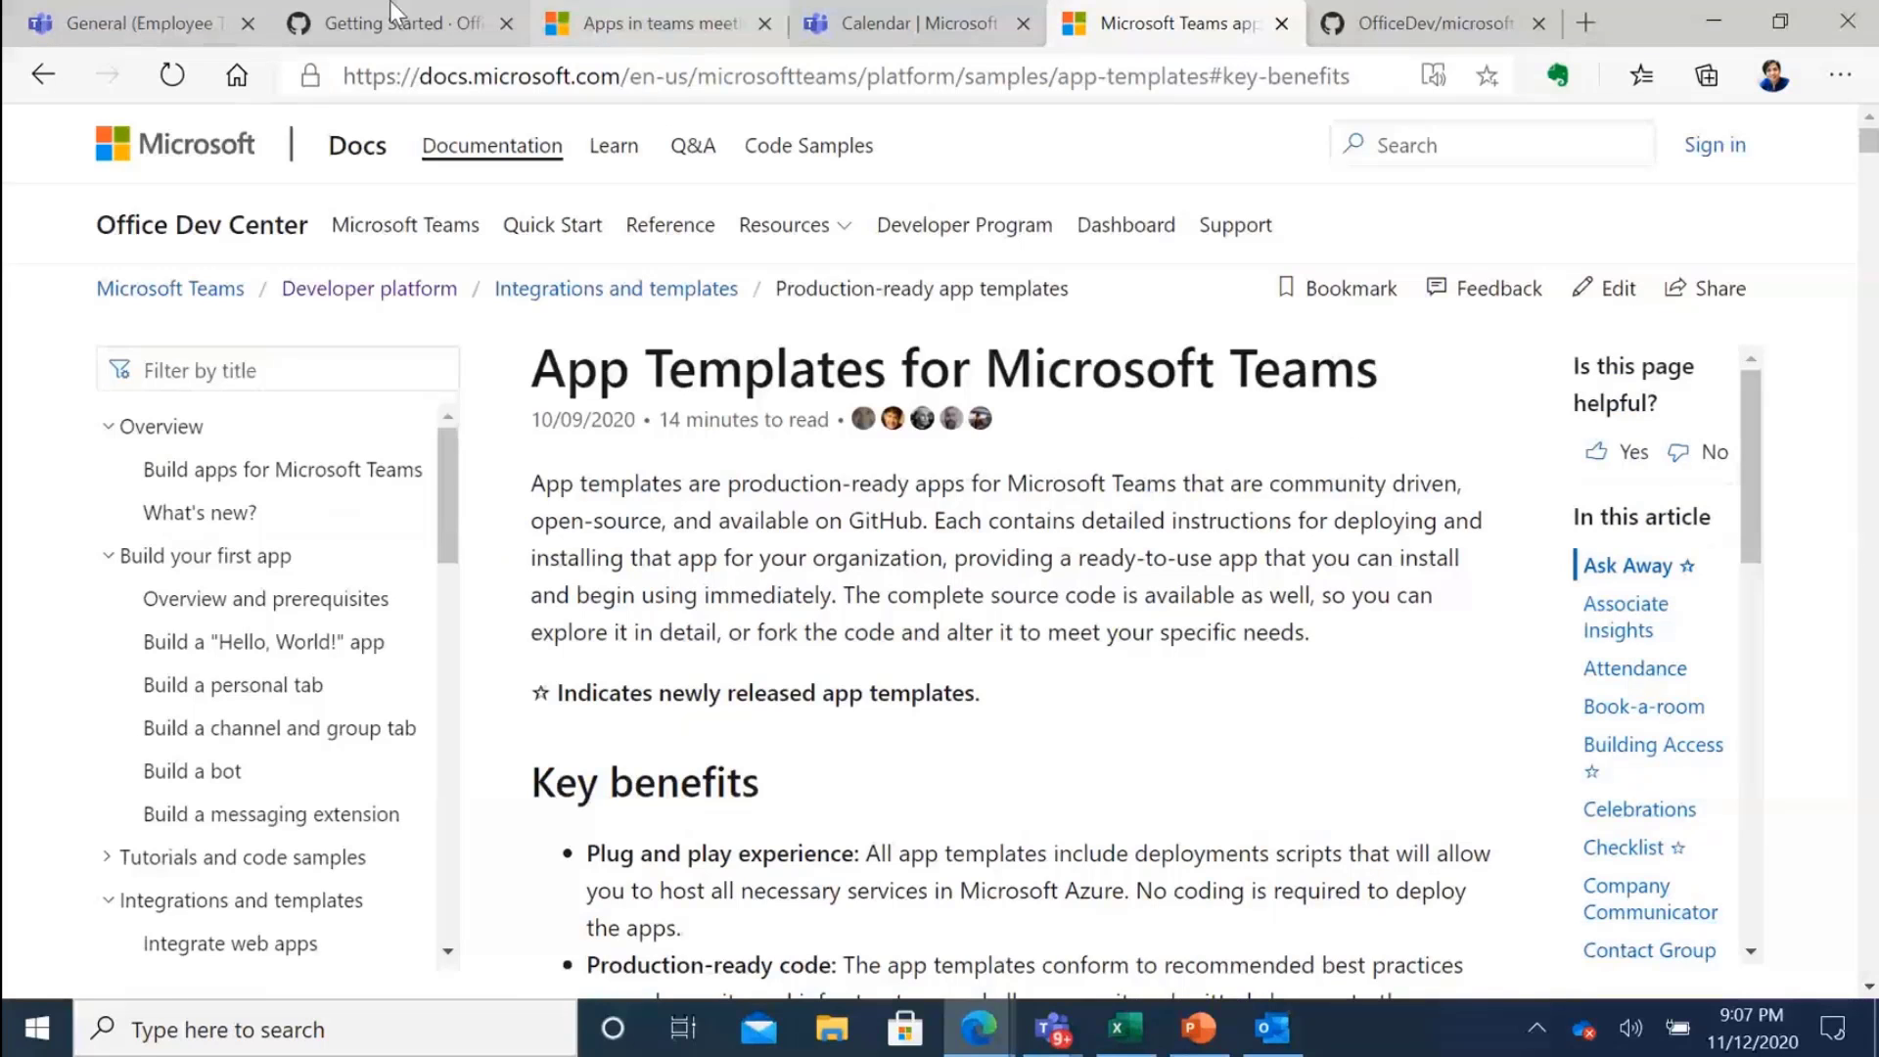
Browse the Built for Contoso apps in the Teams store down to the Employee Training apps.
key("ctrl+1")
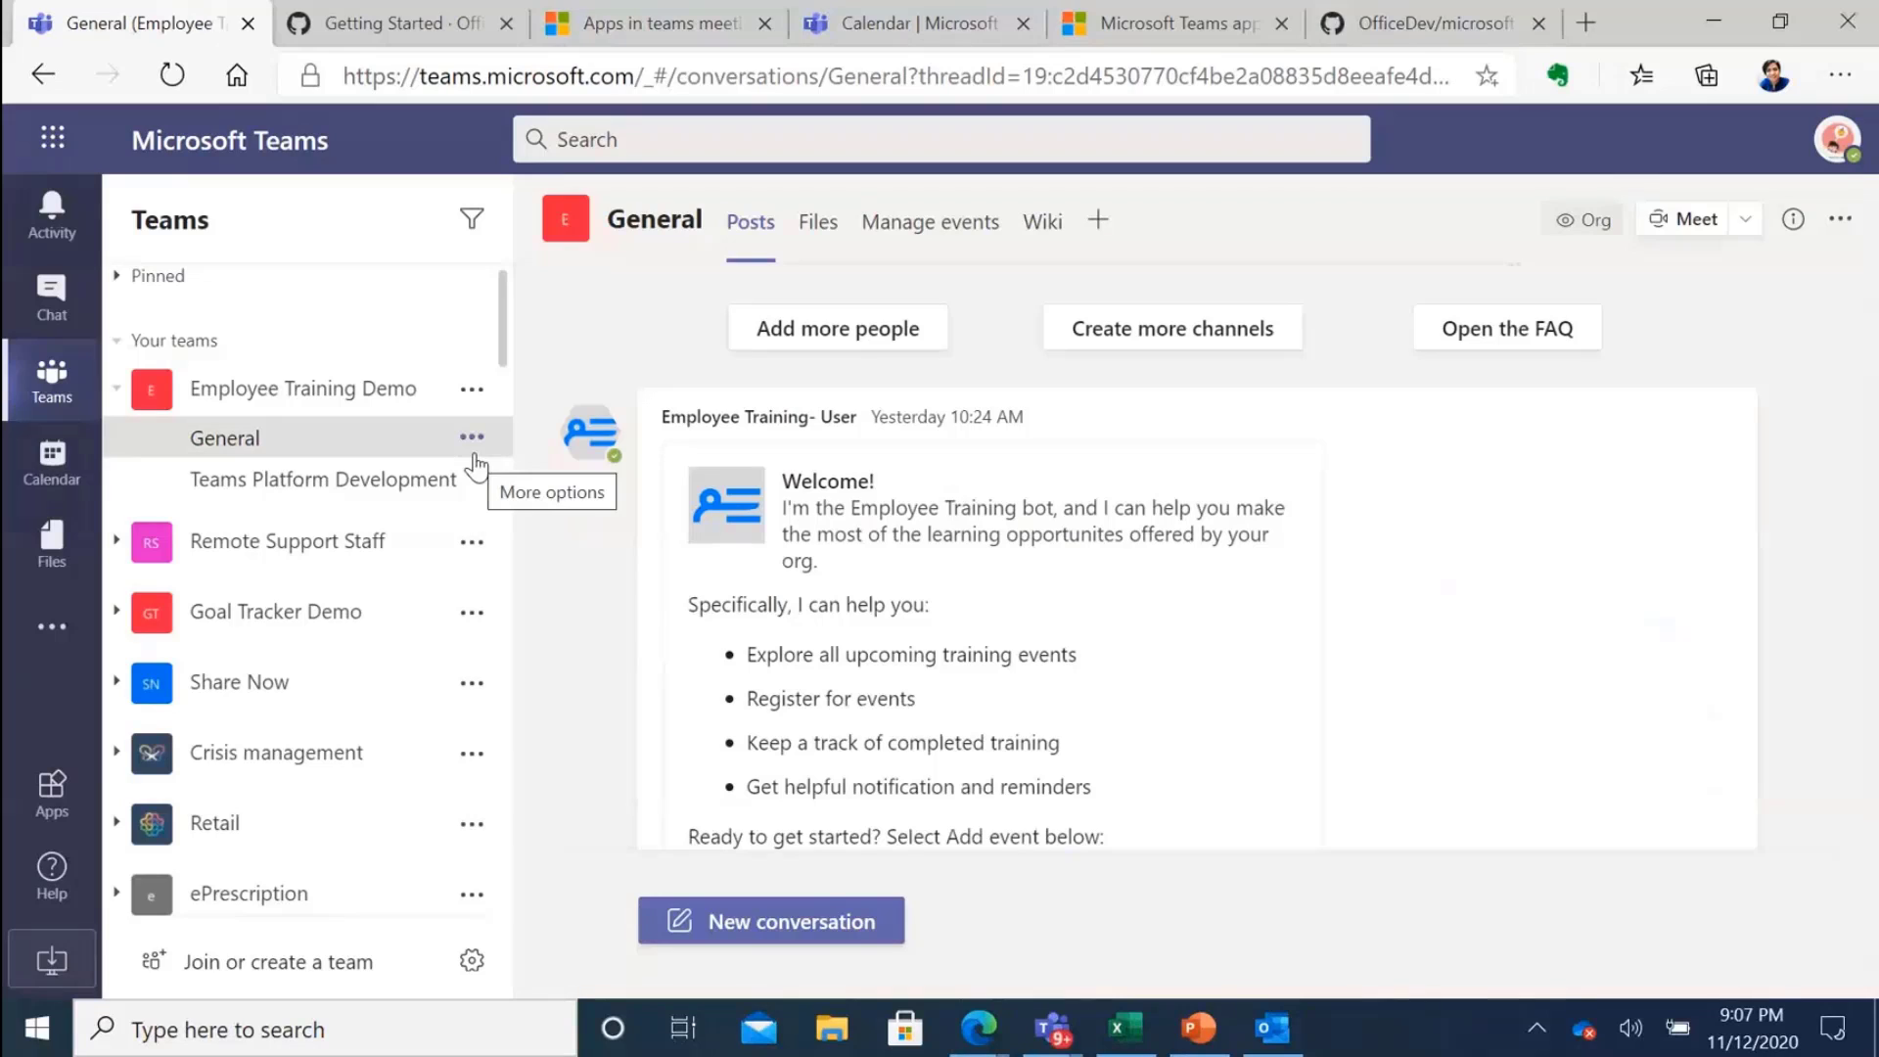
left_click(52, 802)
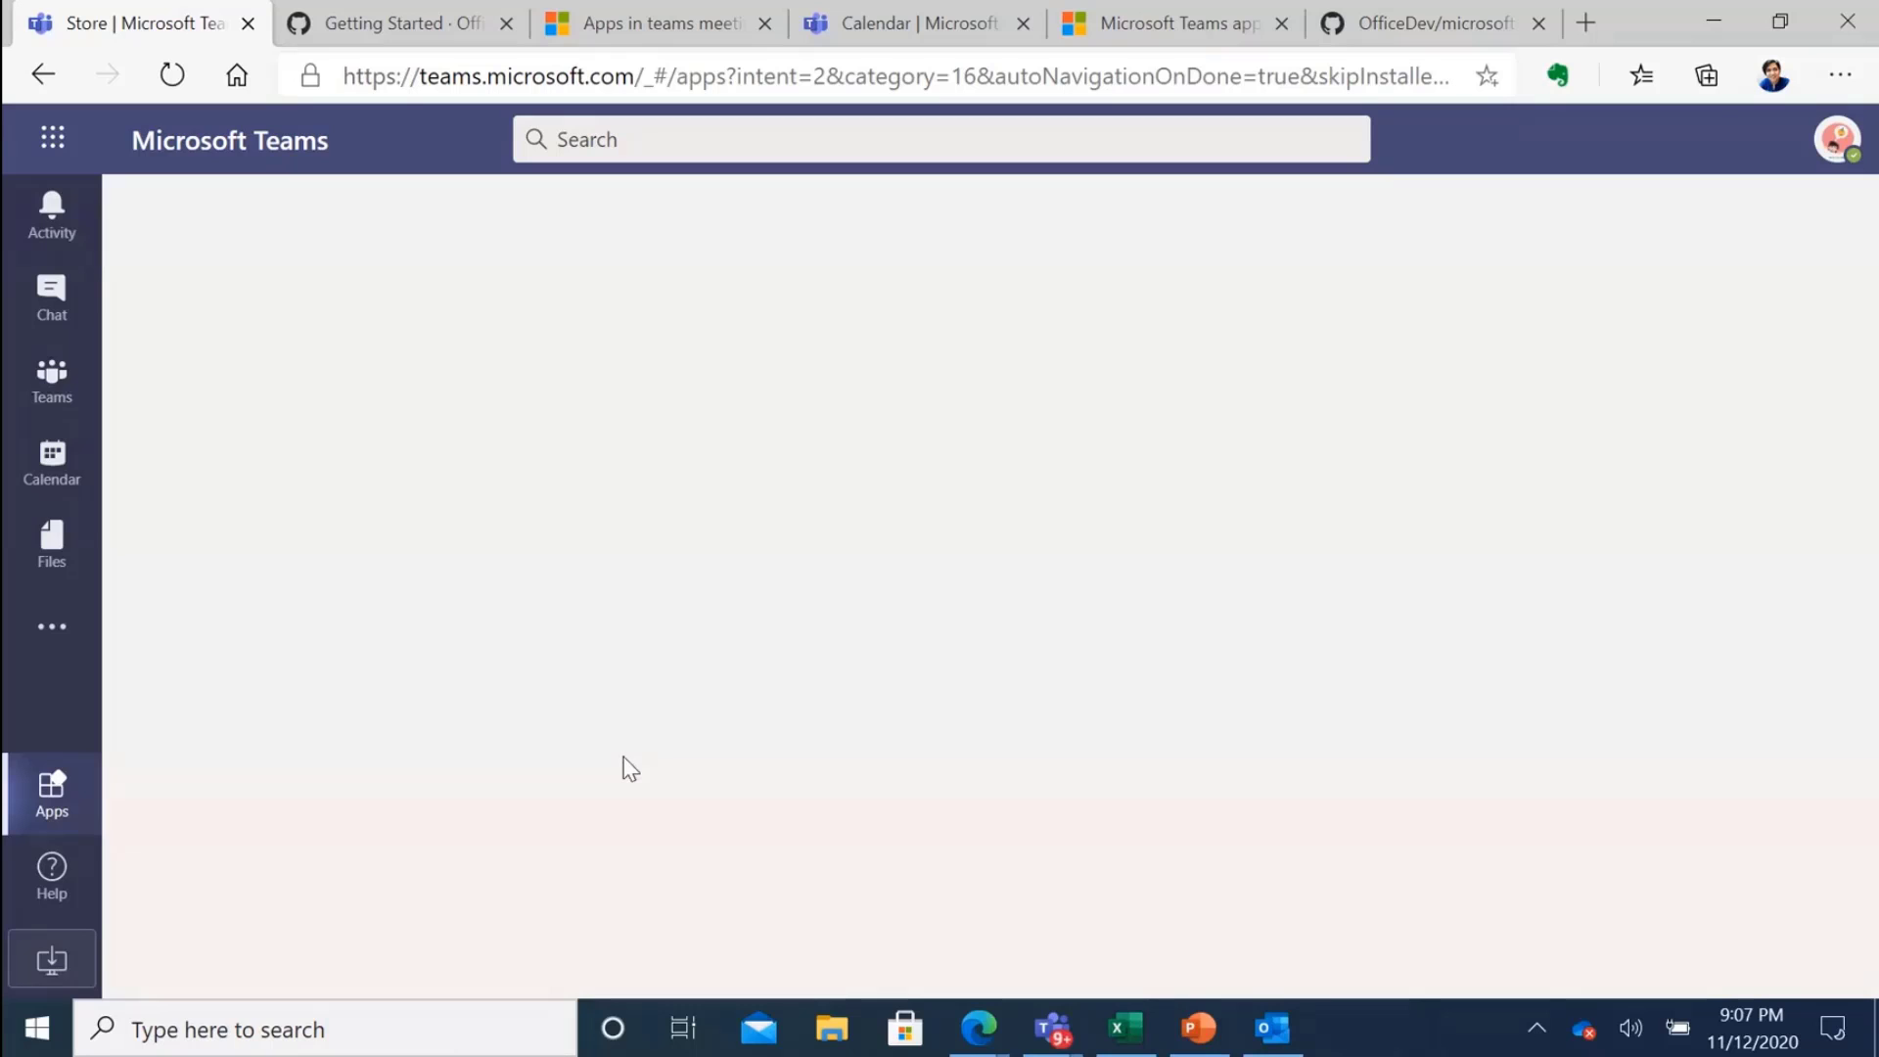
left_click(298, 679)
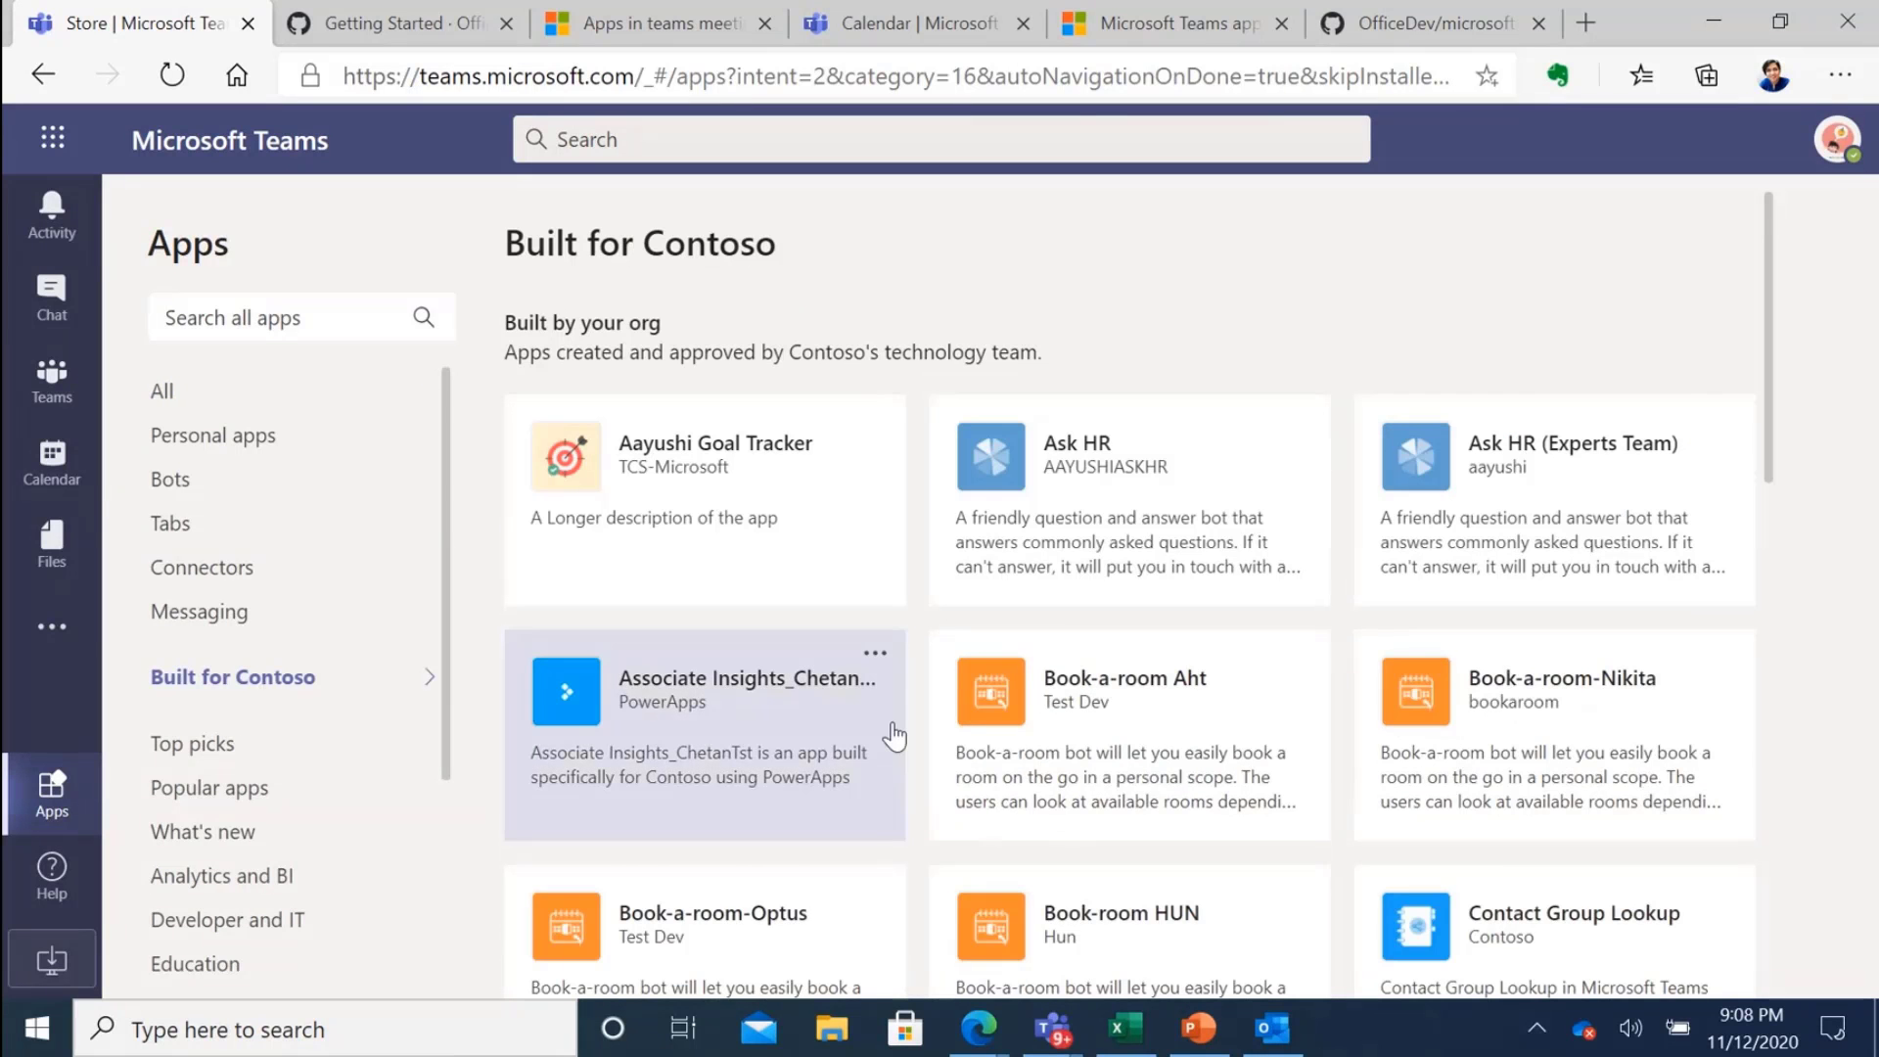
scroll(893, 735, "down", 8)
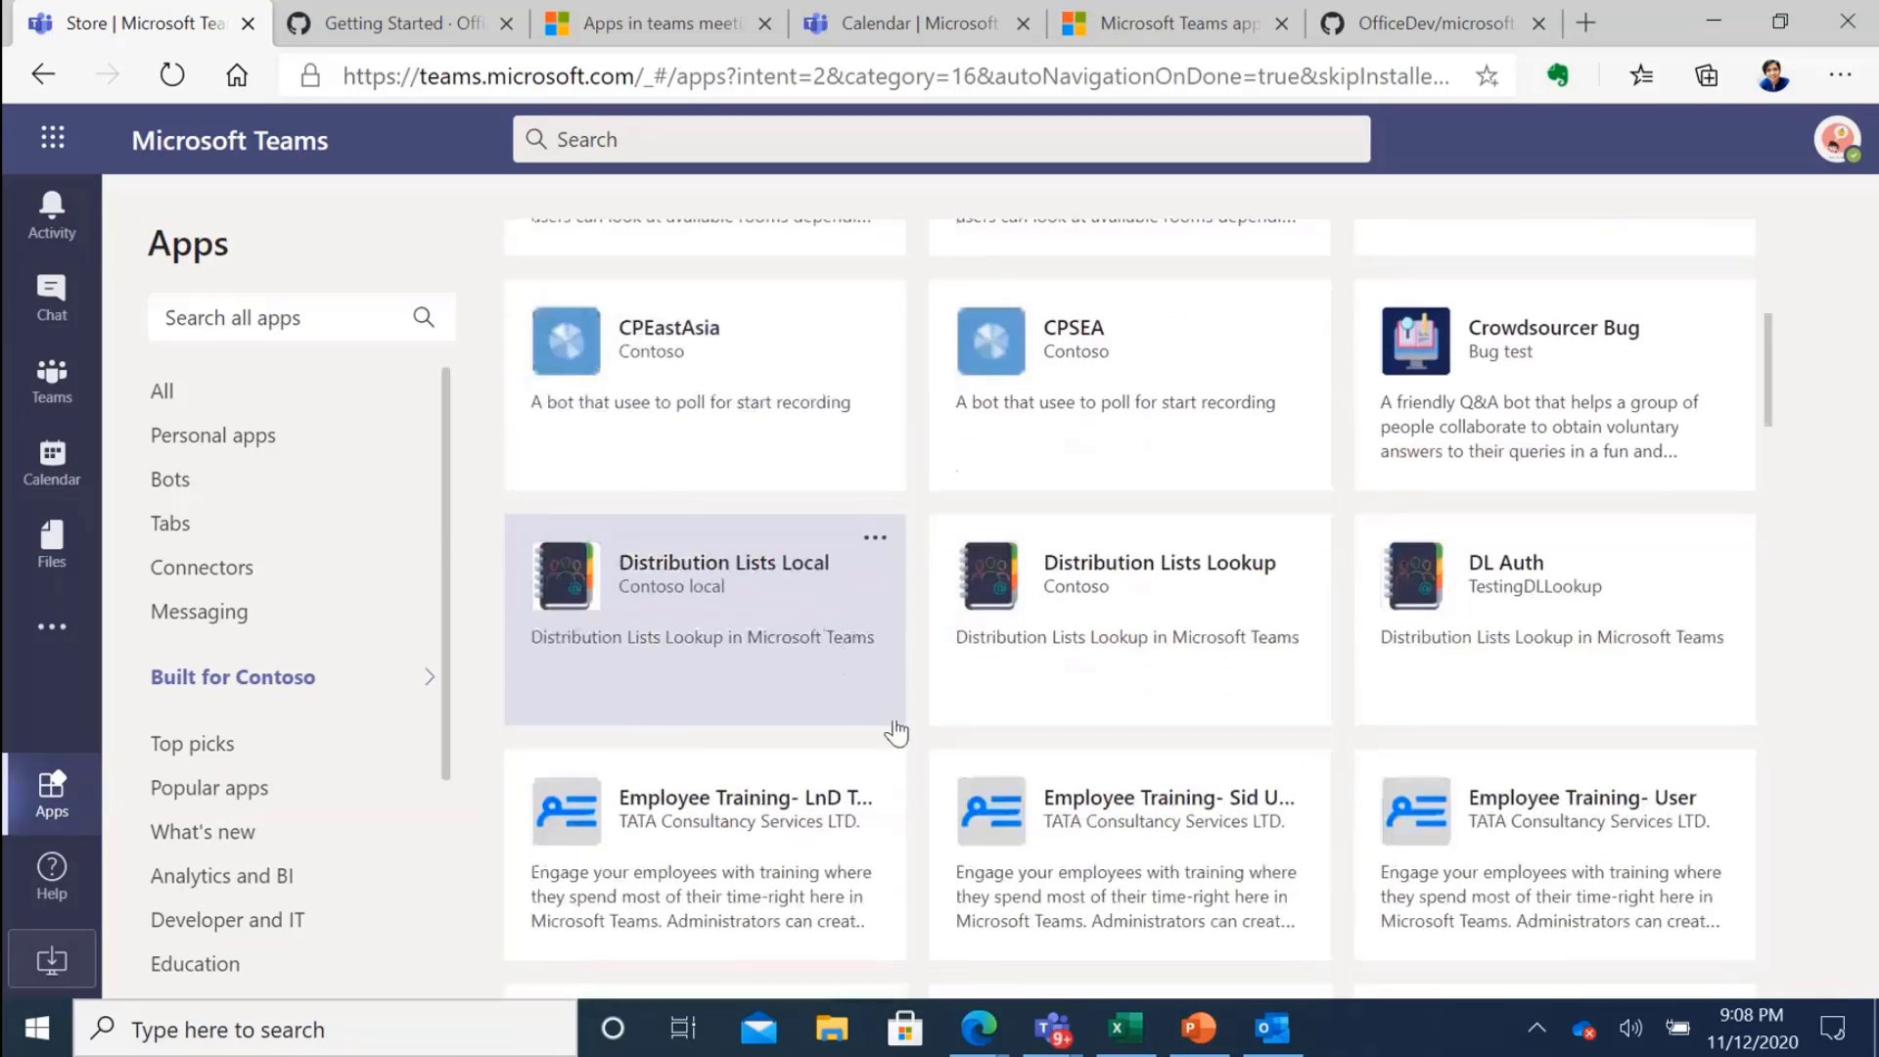
Review the Employee Training wiki's Getting Started page on GitHub, covering the personas and the event creation fields.
left_click(411, 22)
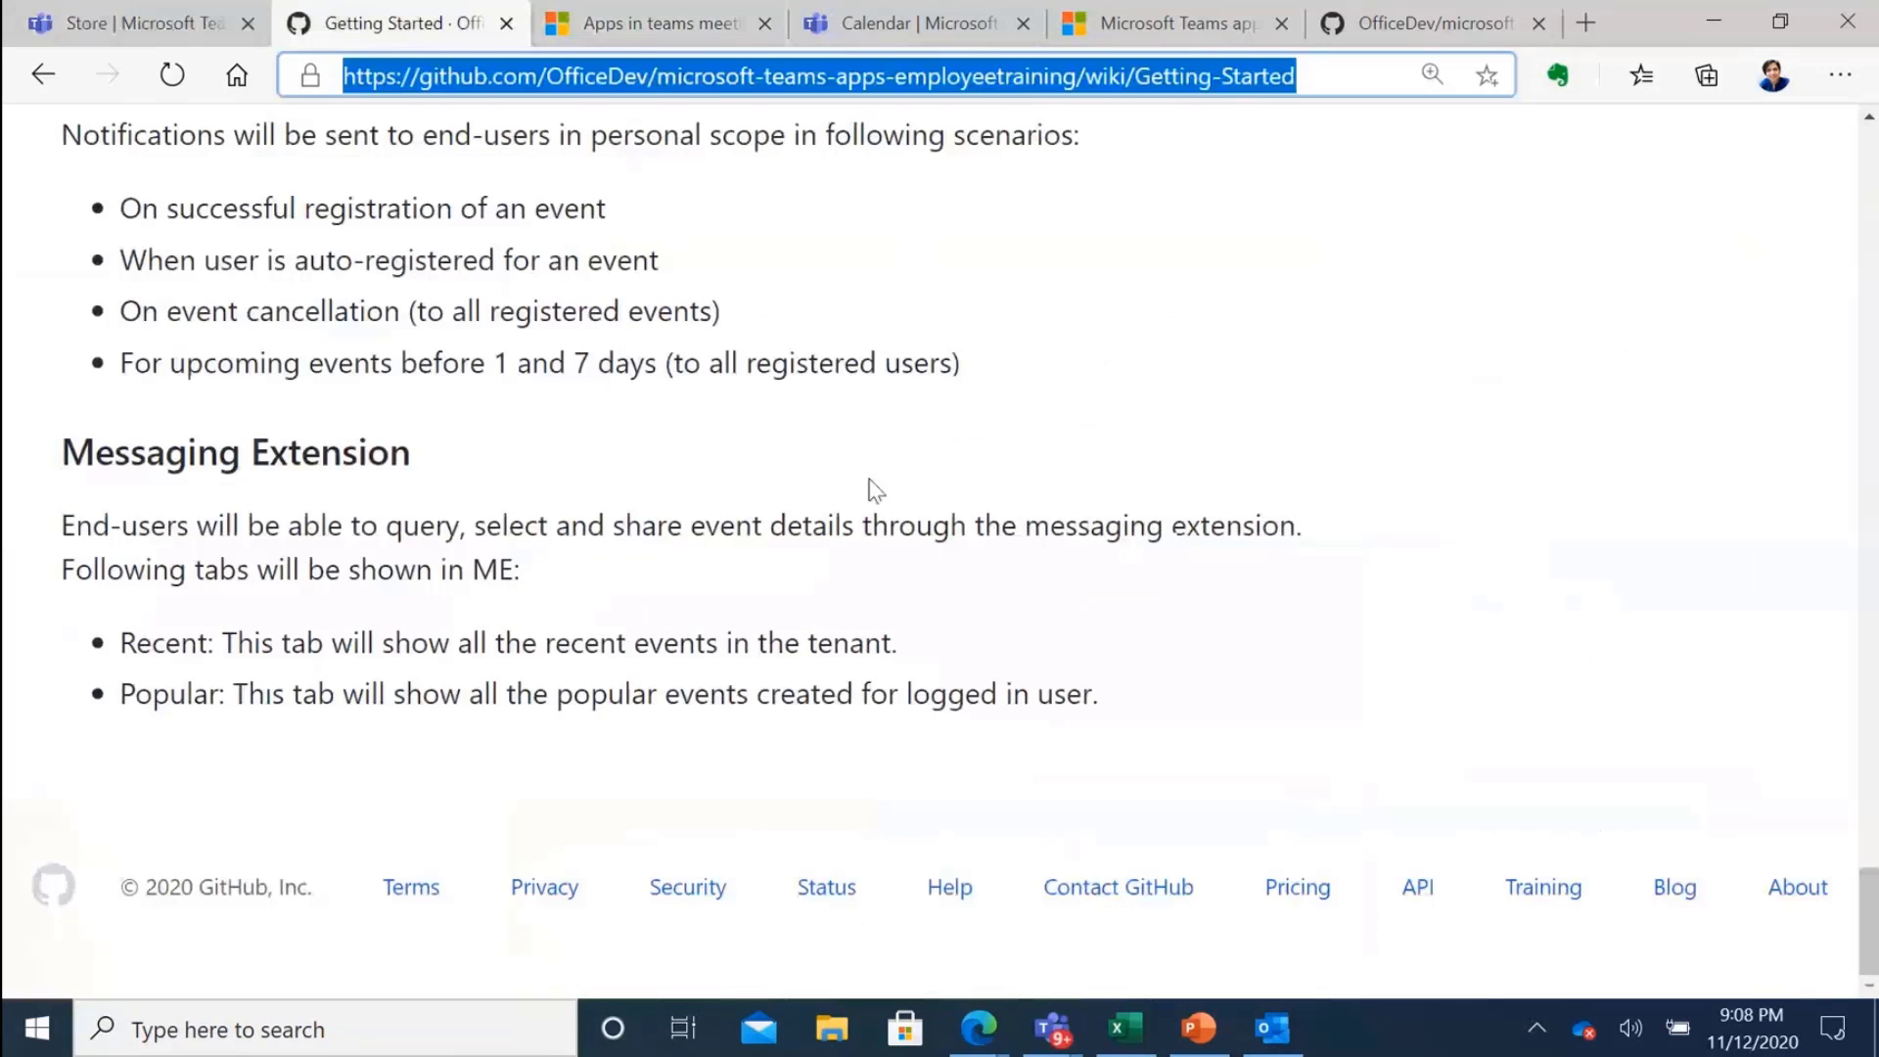
scroll(874, 509, "up", 15)
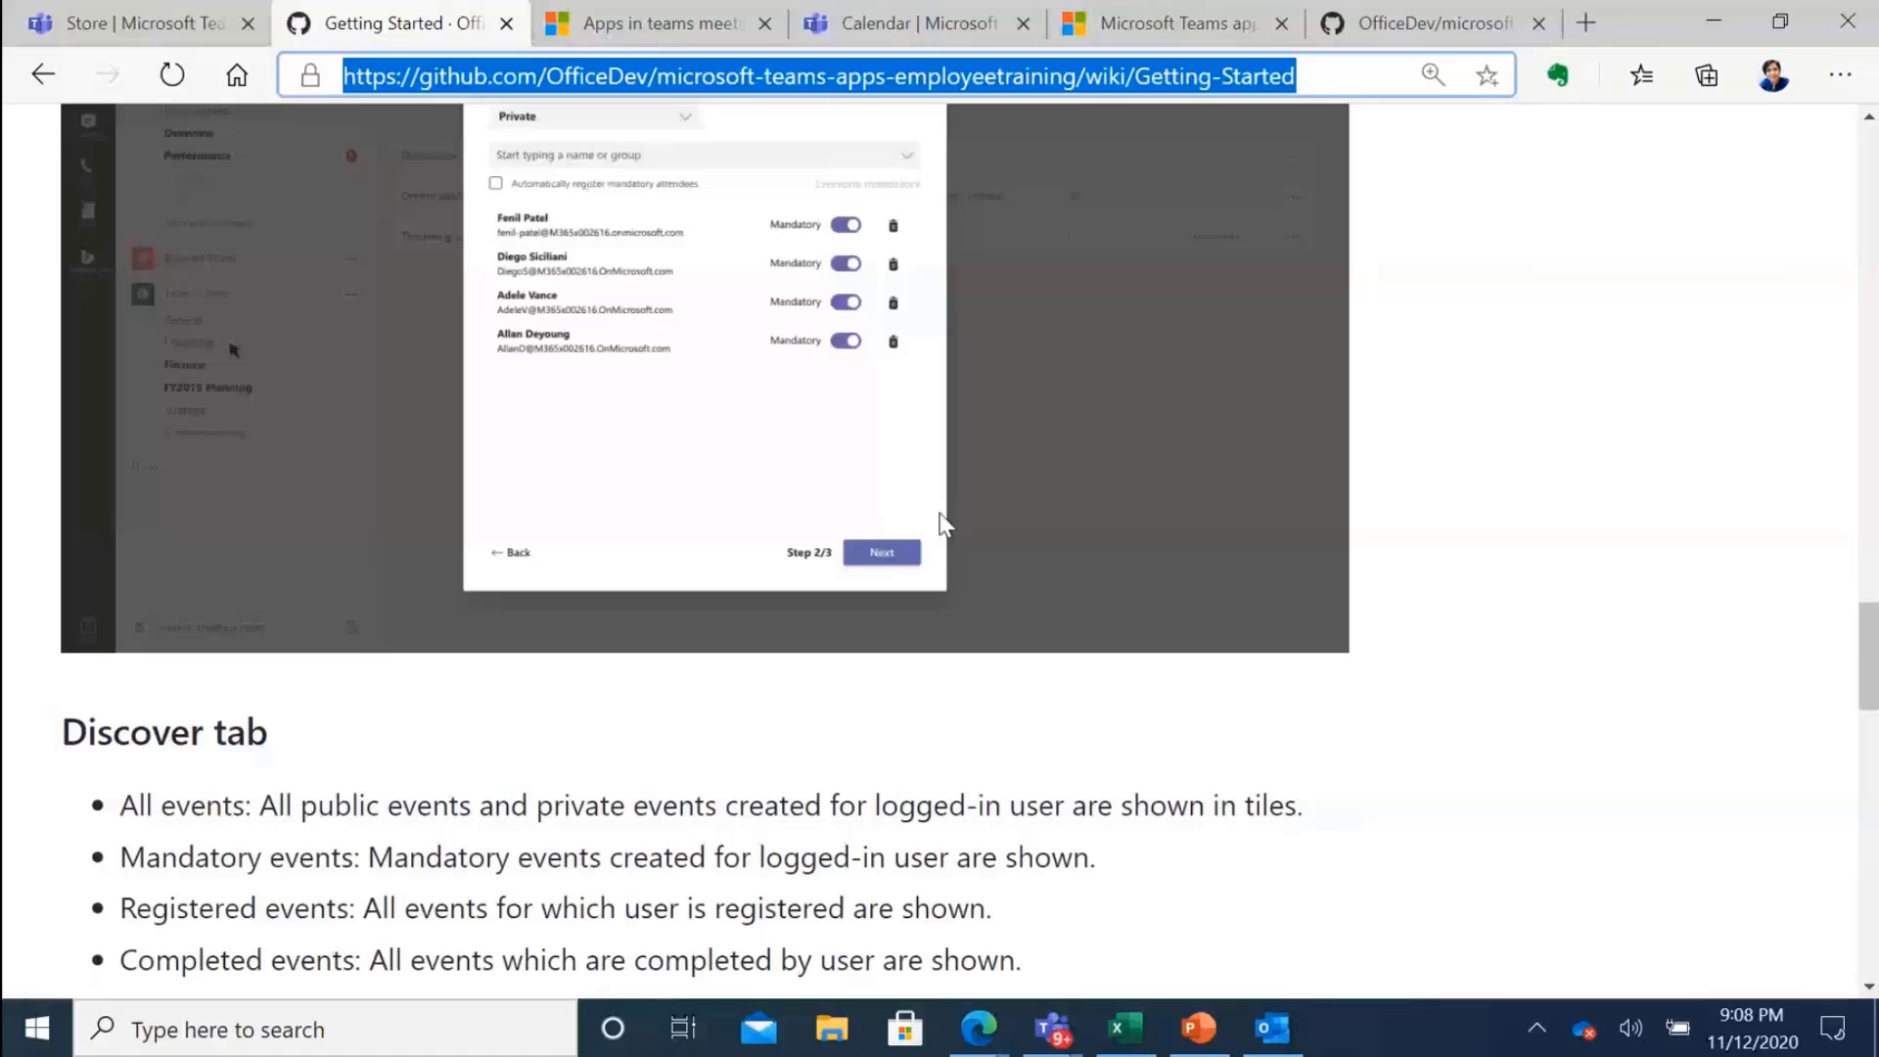
left_click(1869, 651)
left_click_drag(1869, 651, 1869, 166)
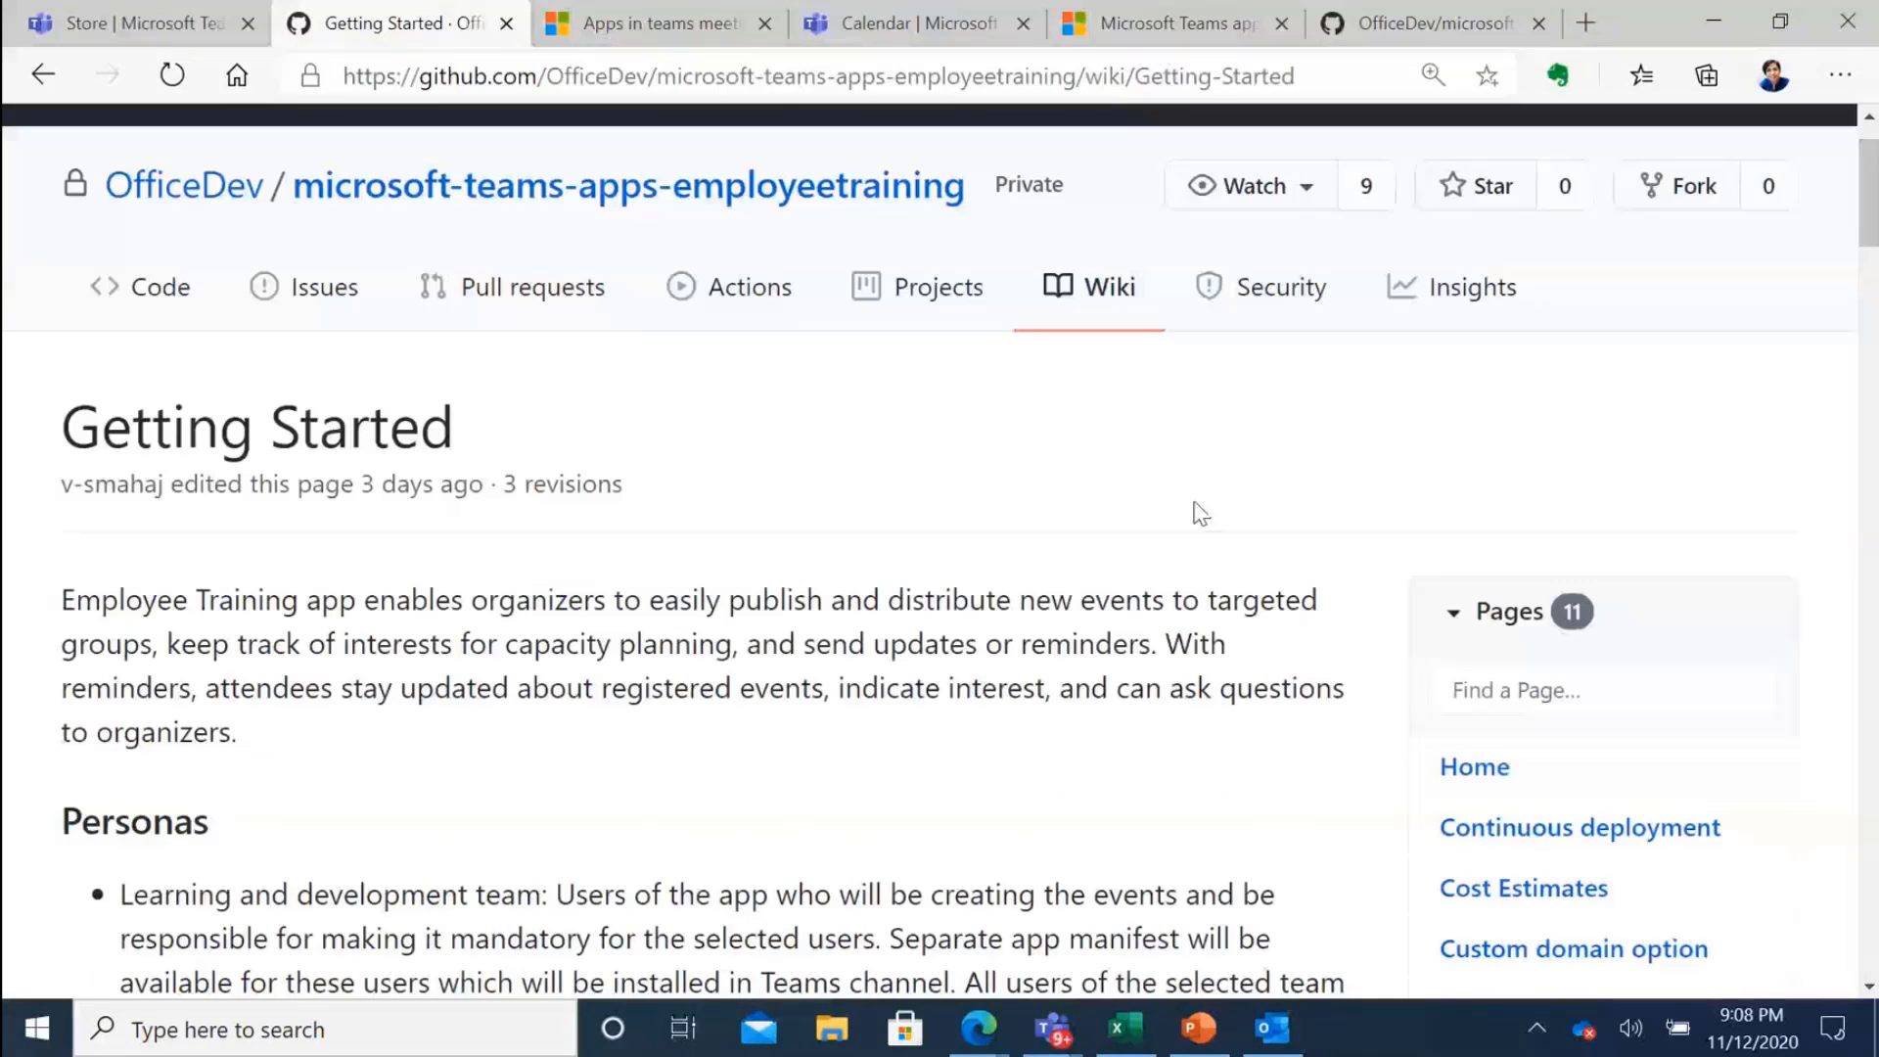
scroll(1195, 512, "down", 4)
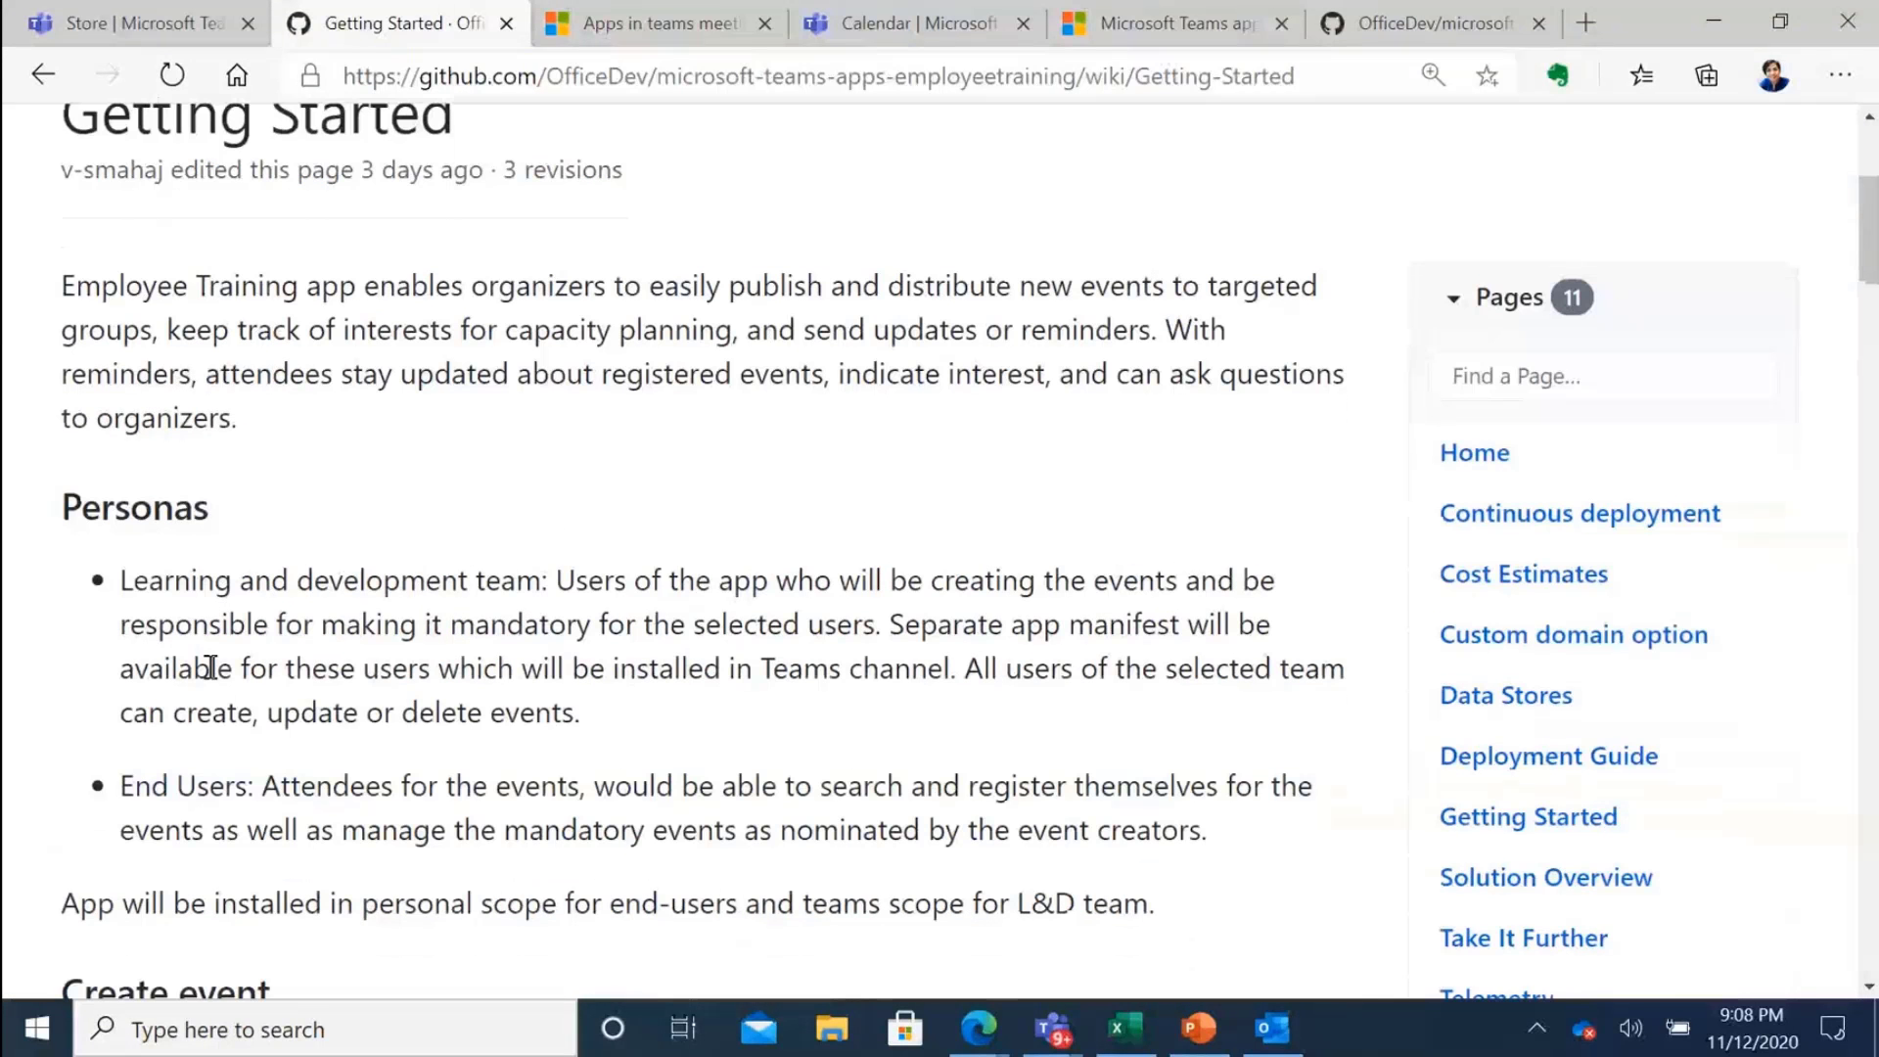
scroll(293, 872, "down", 10)
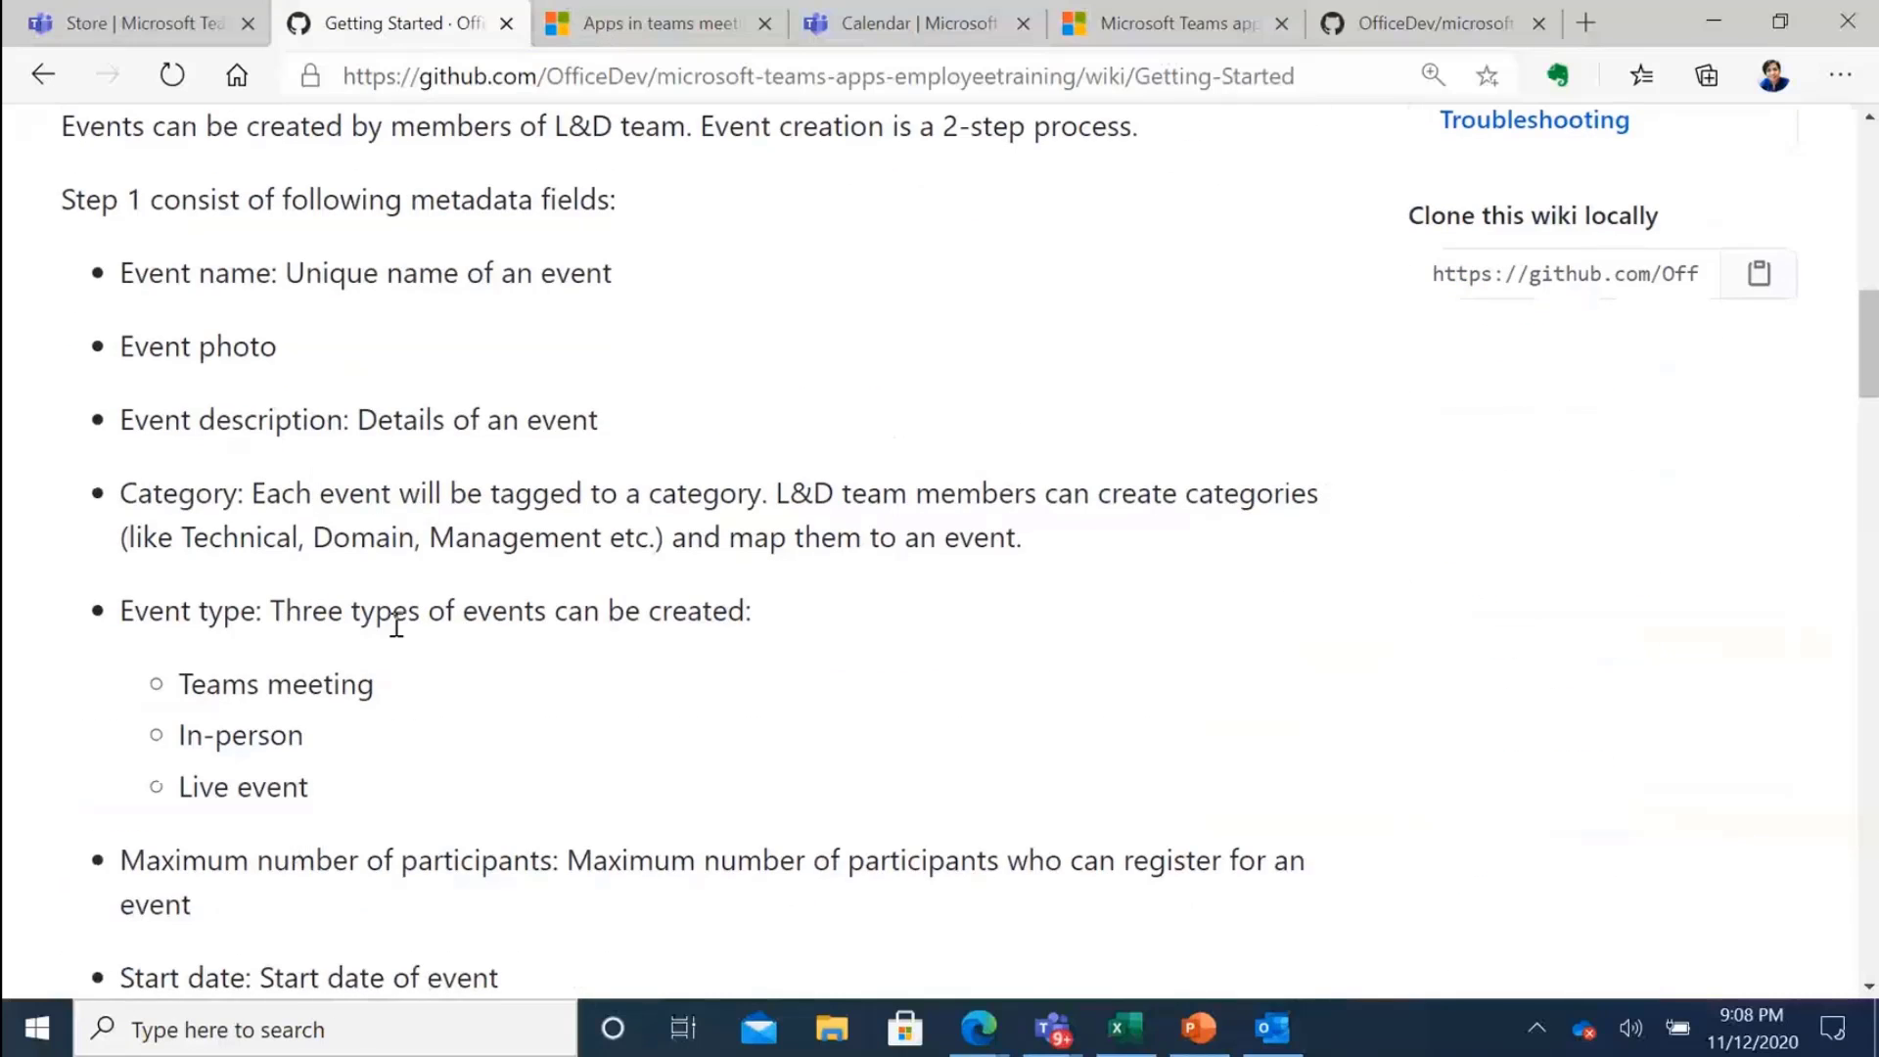
scroll(431, 918, "down", 3)
scroll(431, 910, "down", 5)
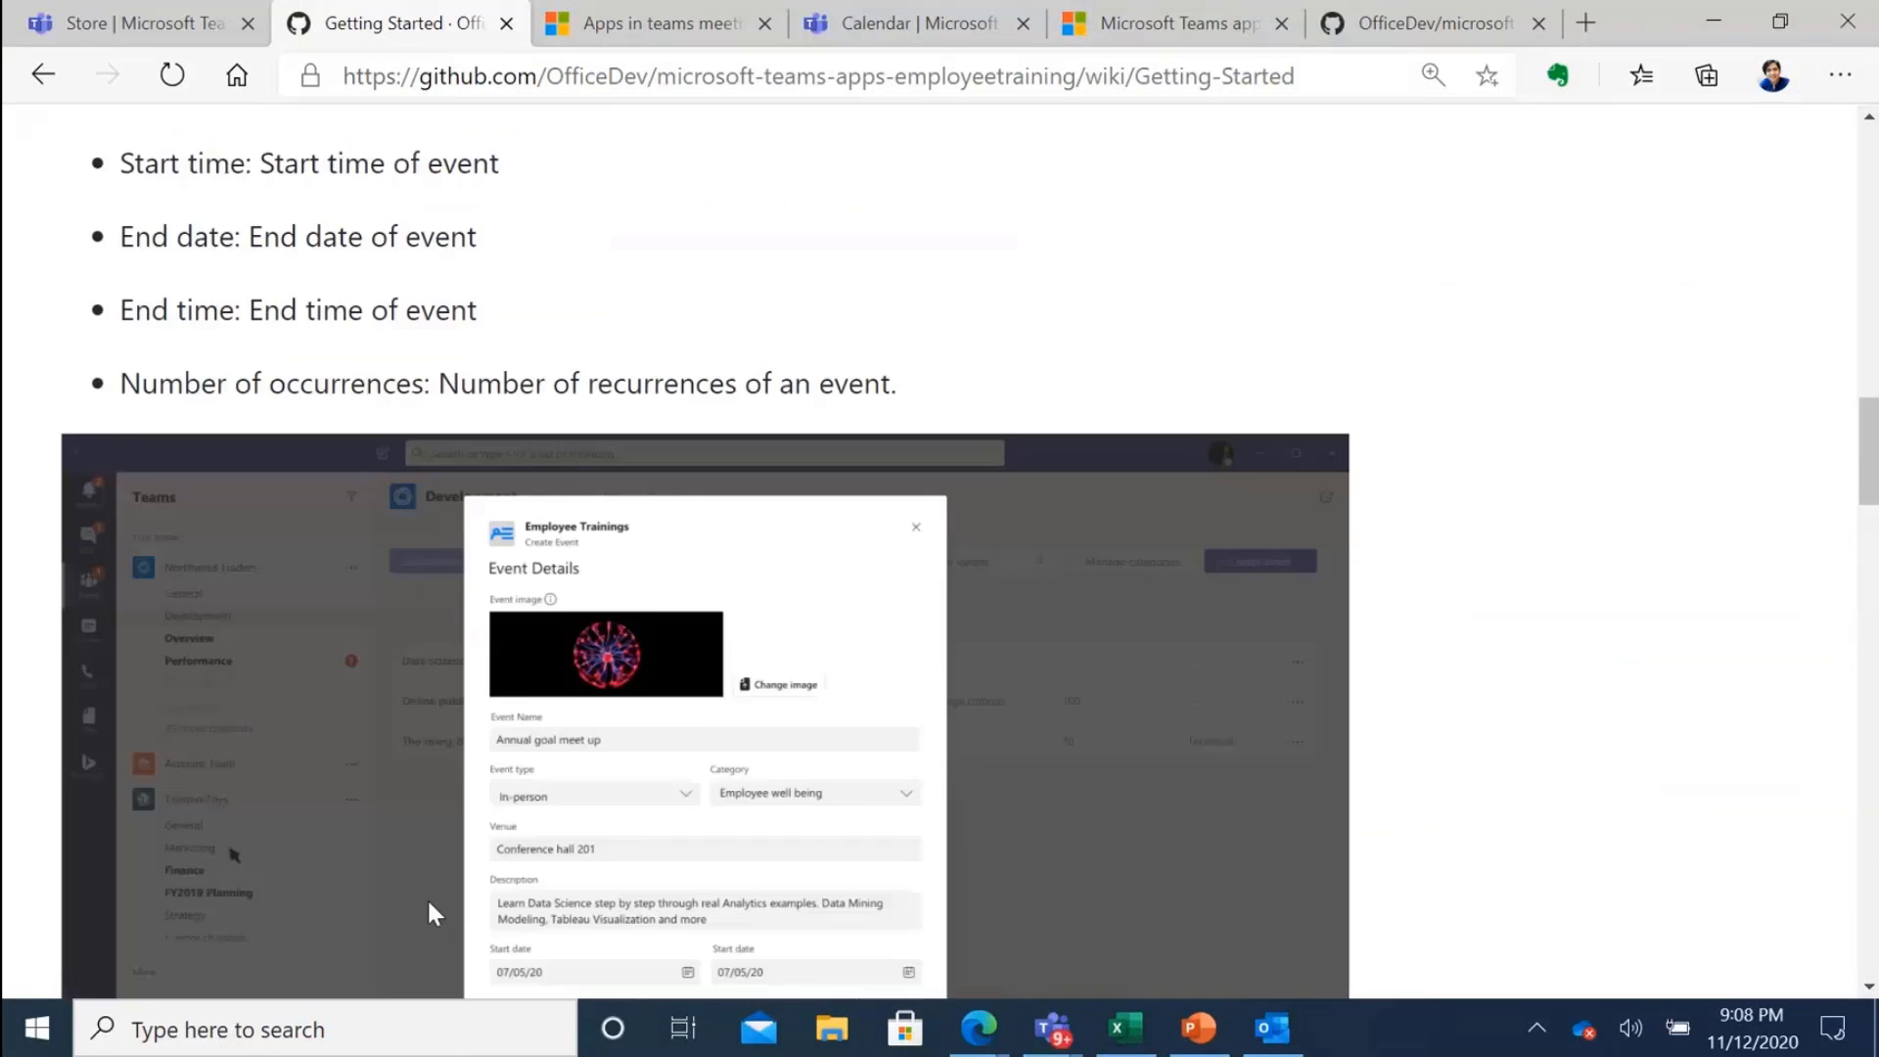
scroll(433, 888, "up", 15)
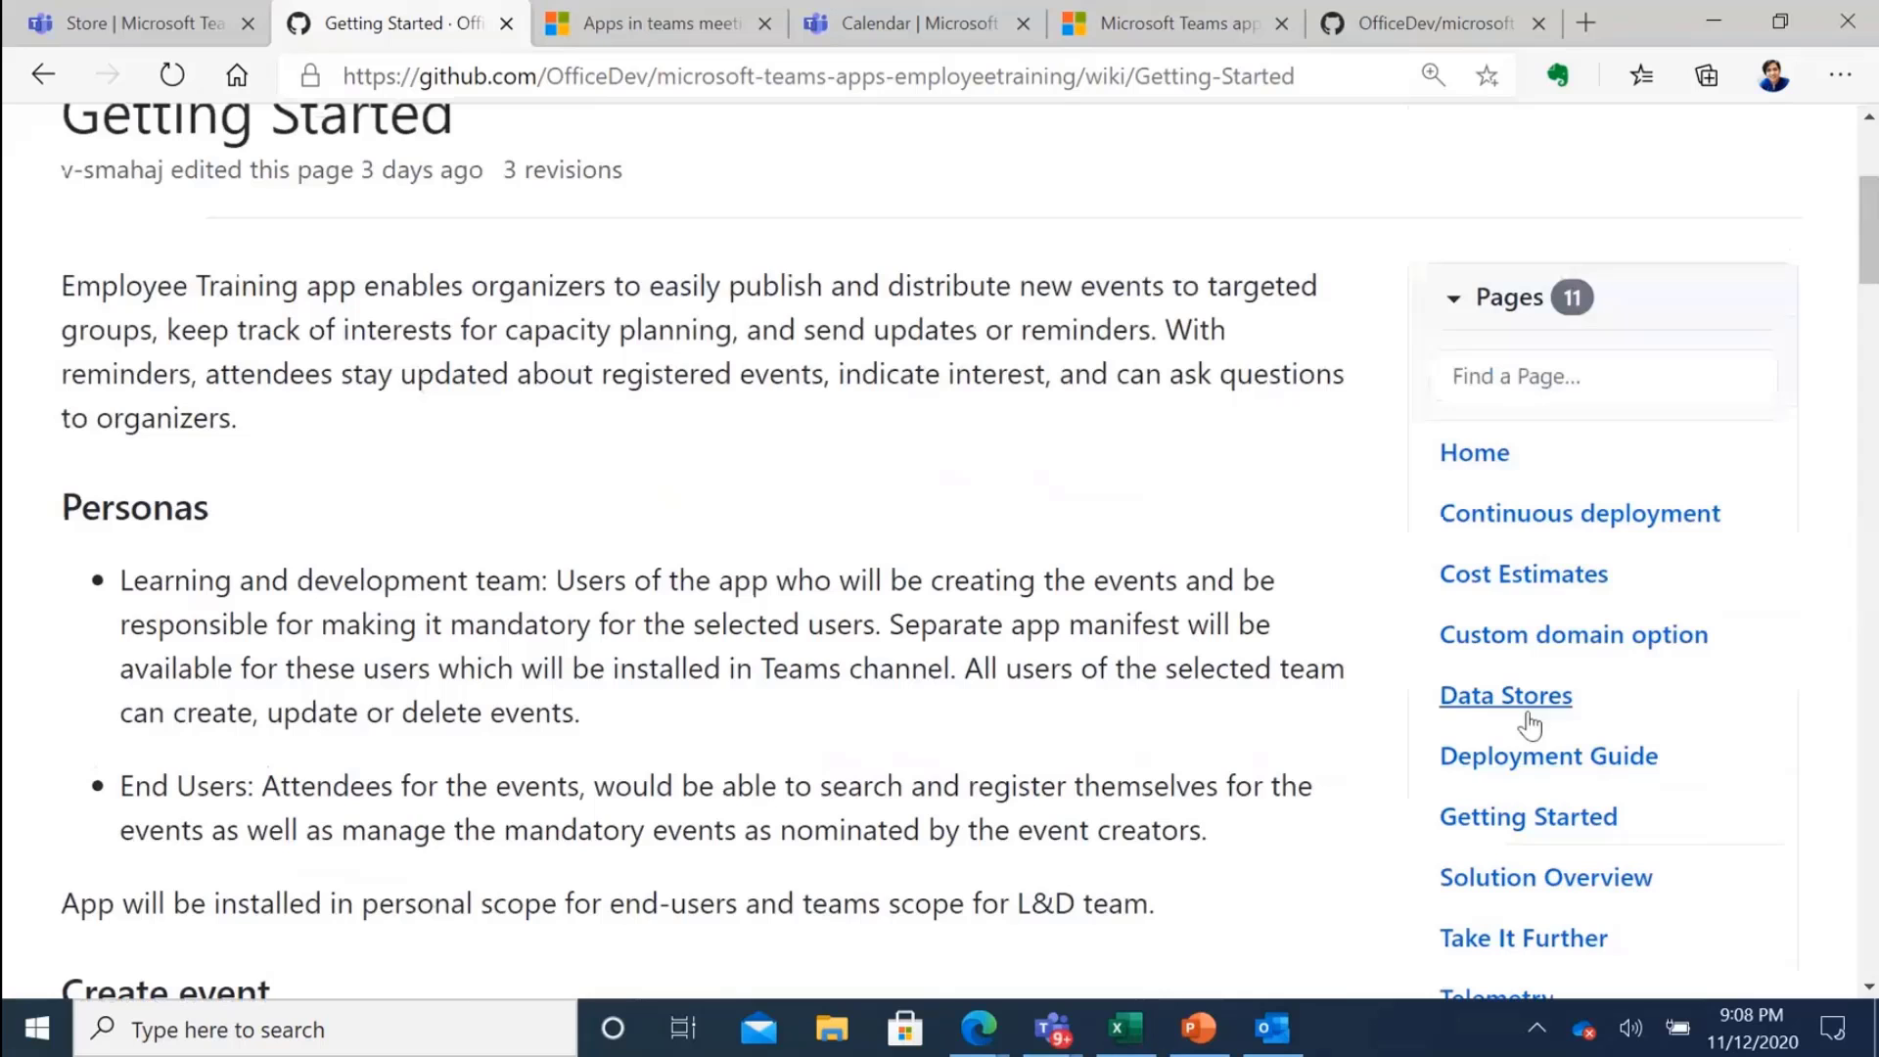
Open the wiki's Deployment Guide and review the Azure prerequisites and the Azure AD application registration step.
left_click(1546, 753)
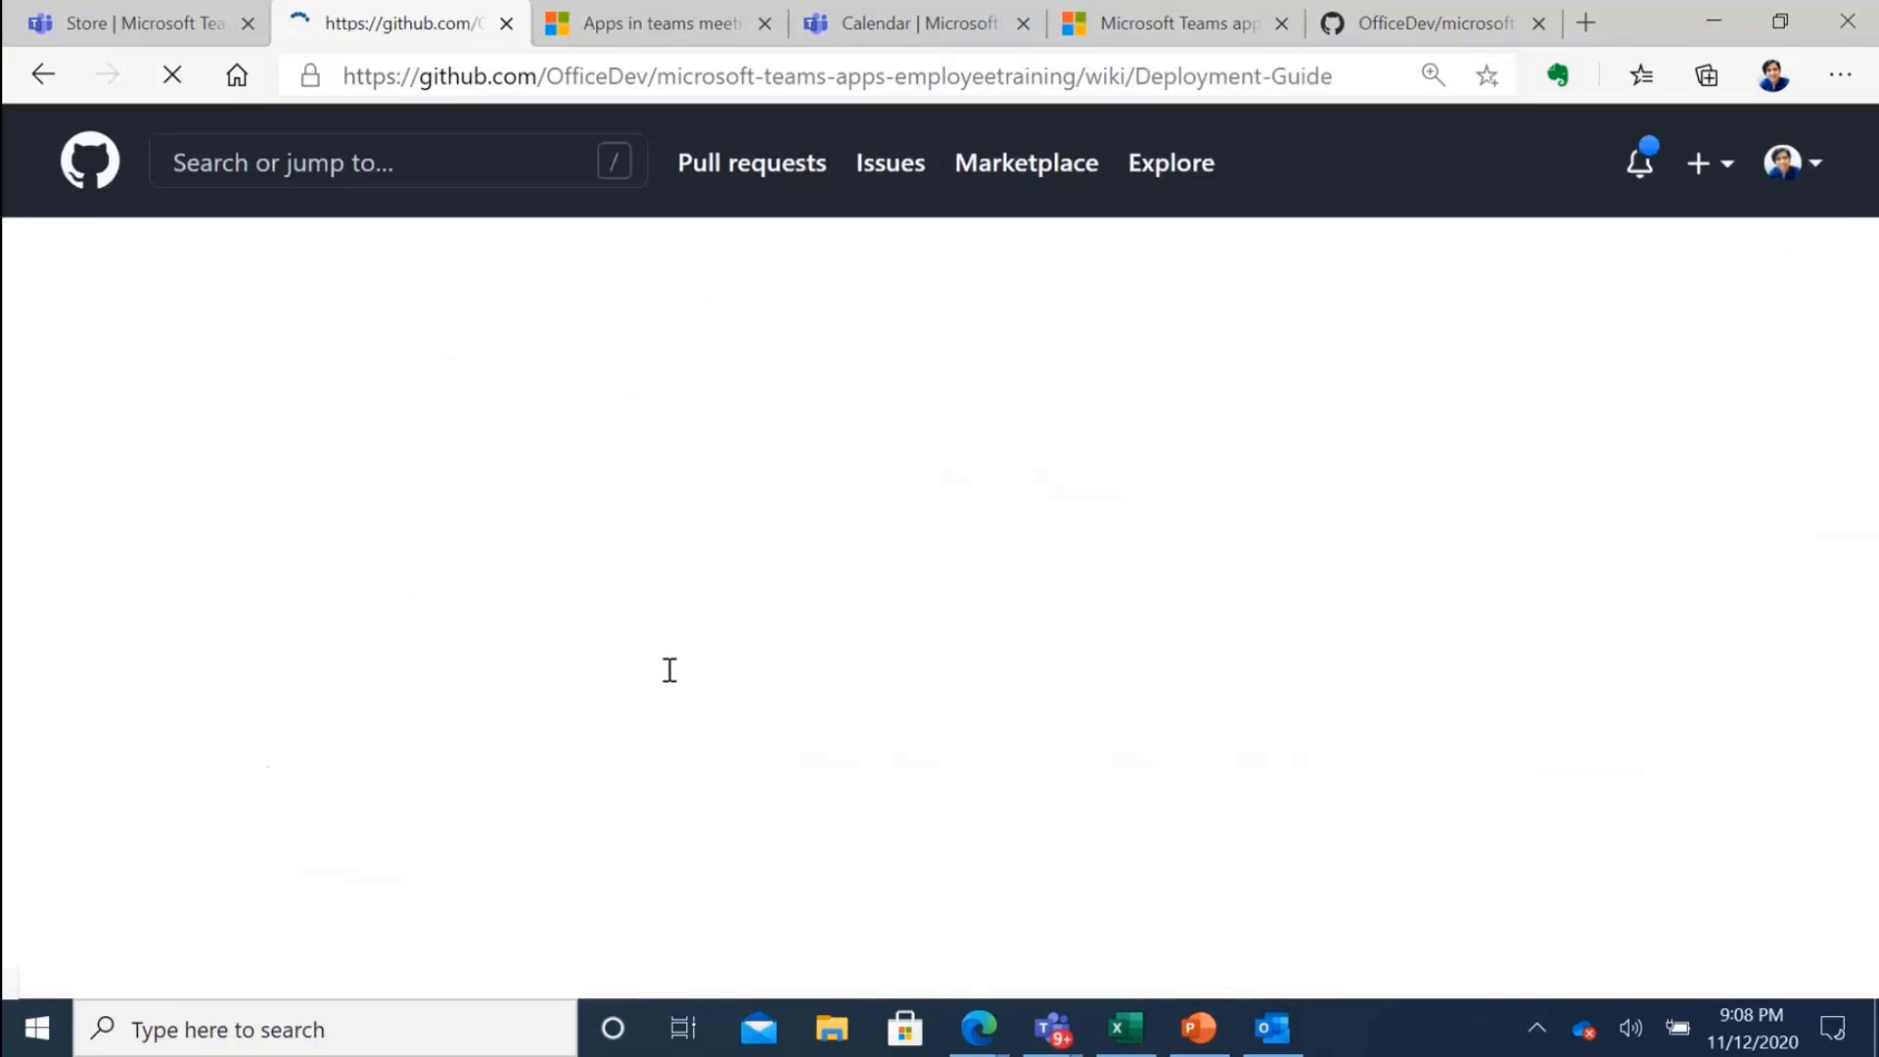
scroll(663, 661, "down", 9)
scroll(668, 665, "up", 3)
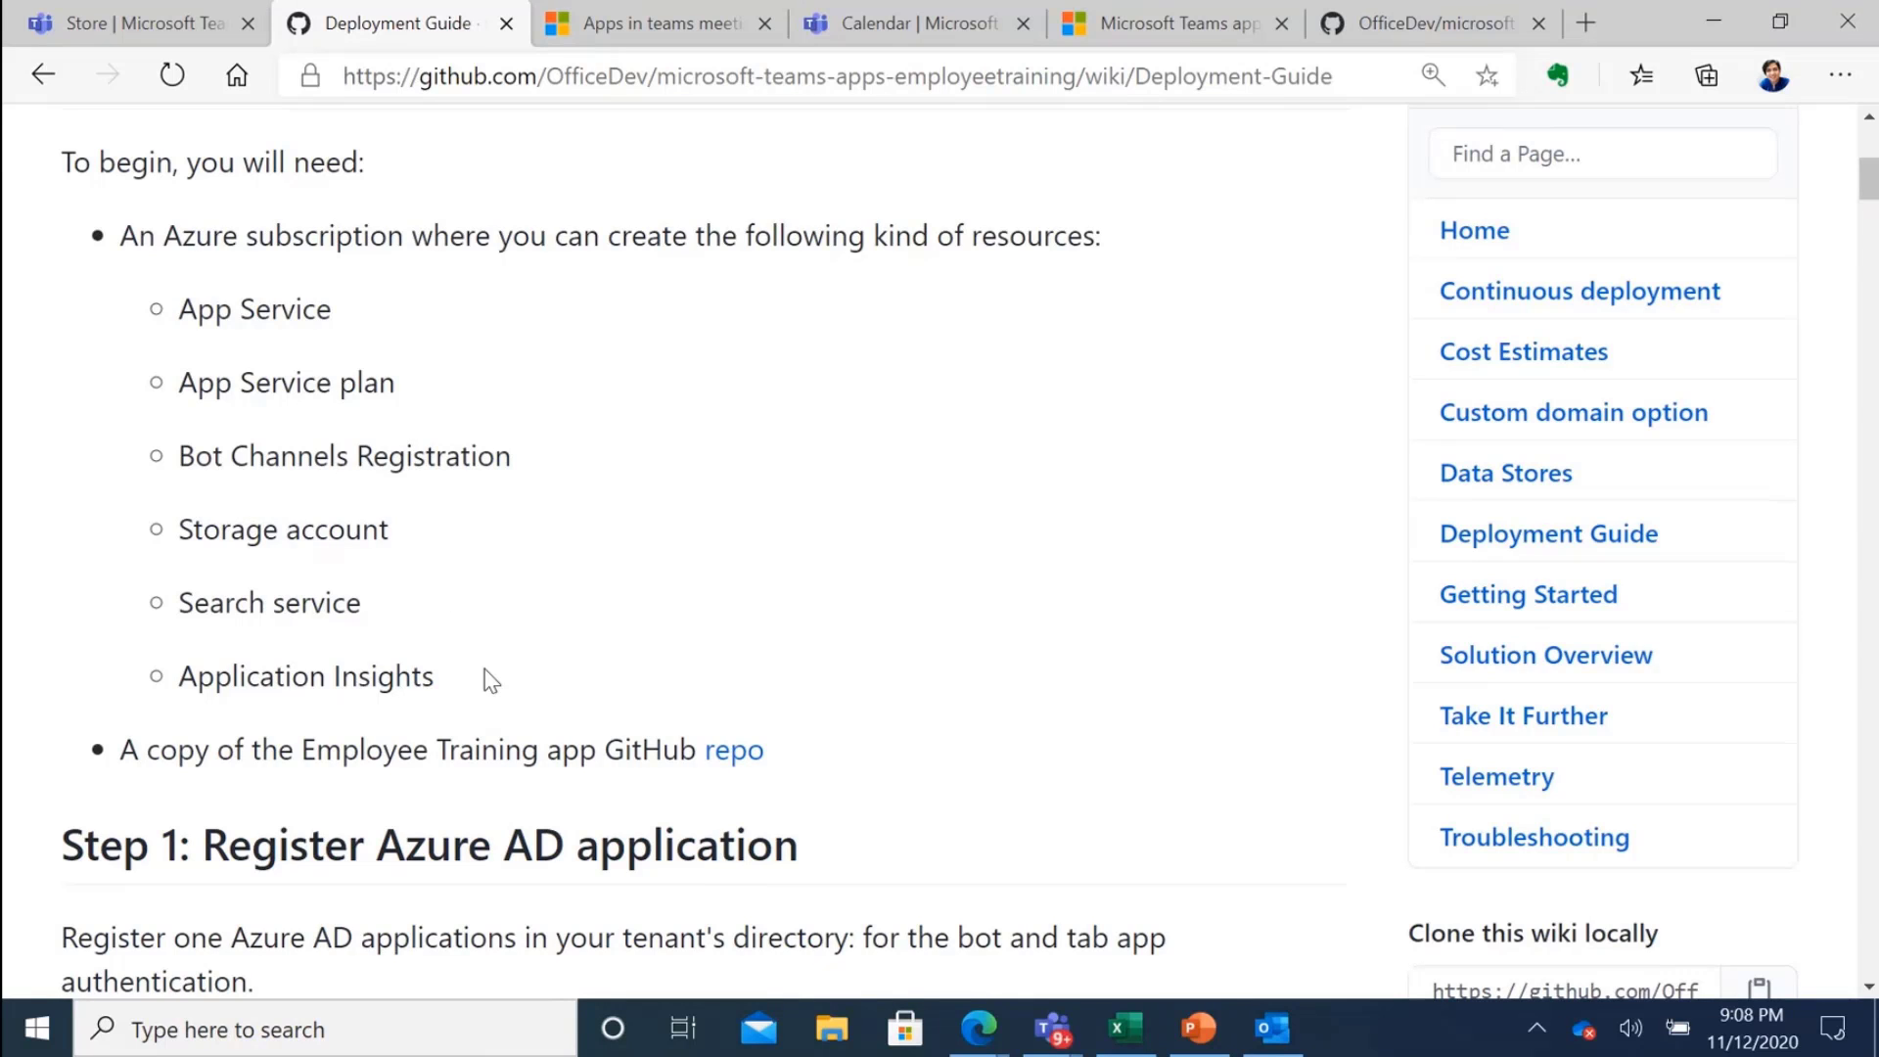
scroll(489, 680, "down", 10)
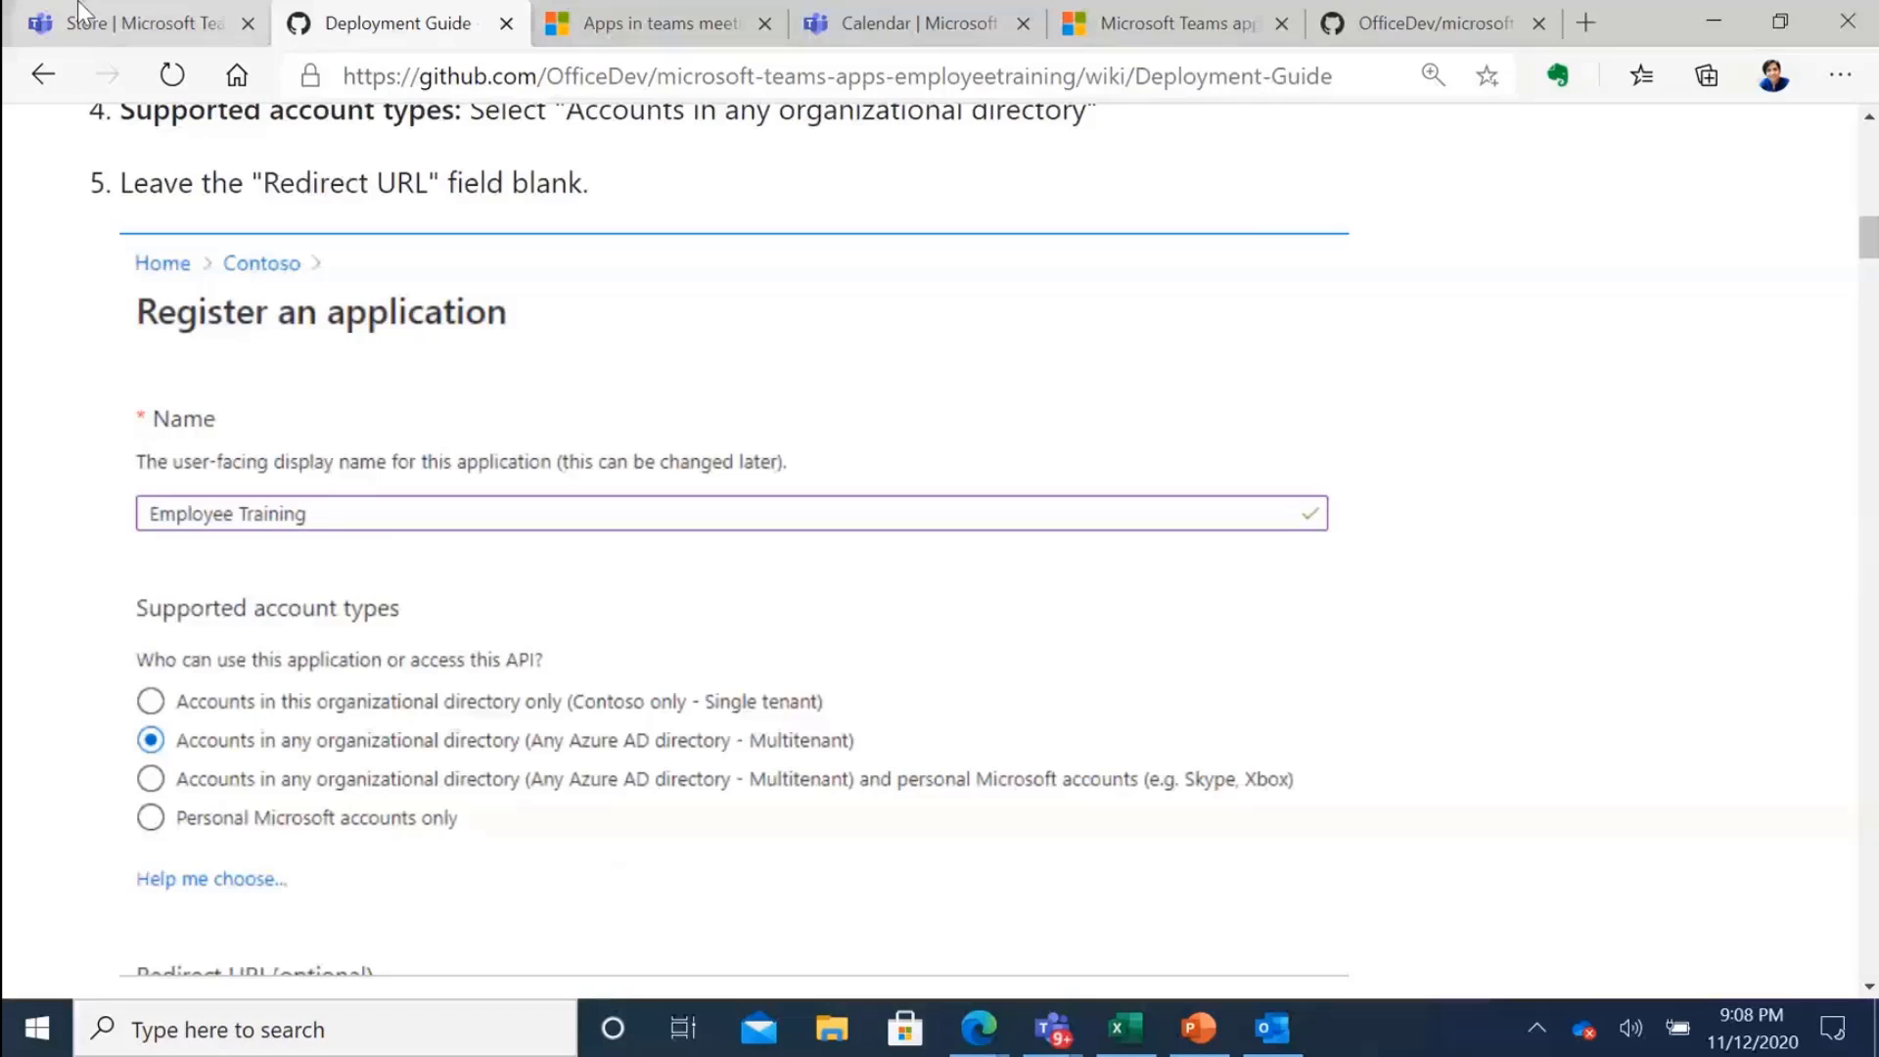
Return to the General channel of the Employee Training Demo team in Teams and collapse the pinned channels.
left_click(79, 5)
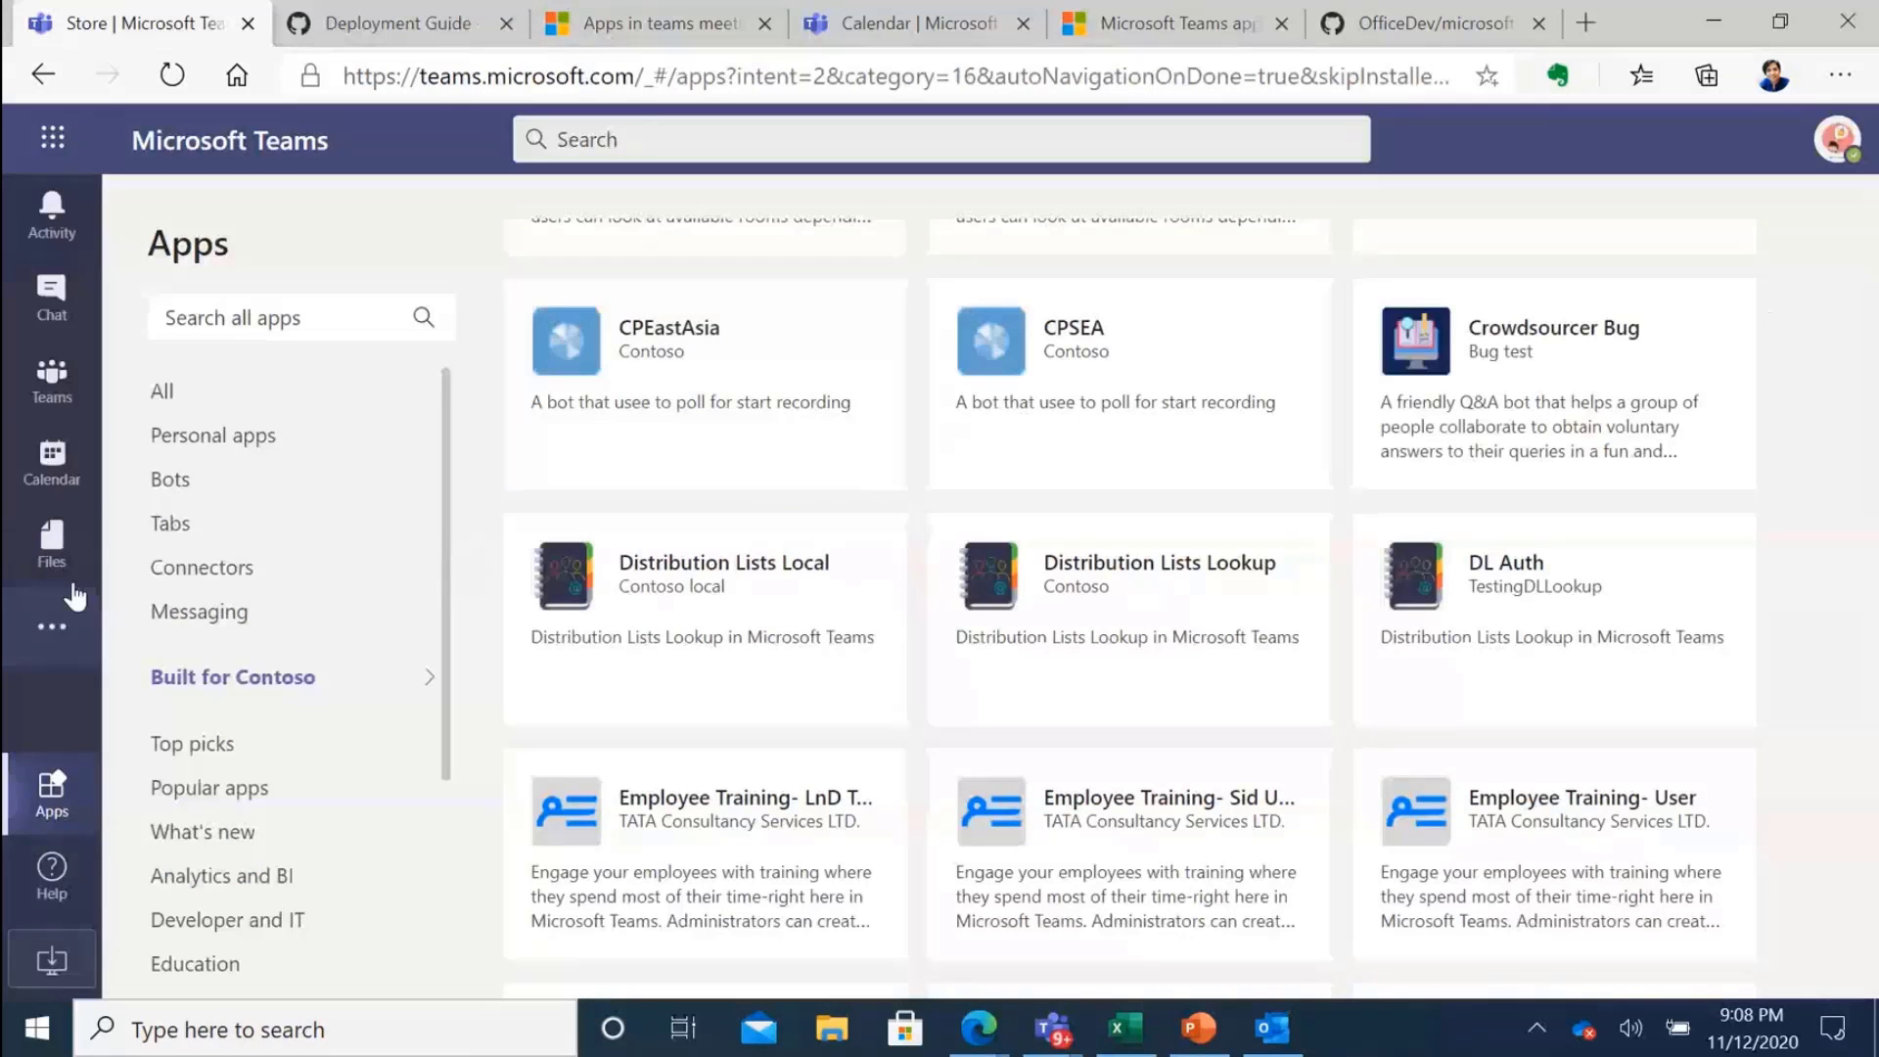
left_click(44, 74)
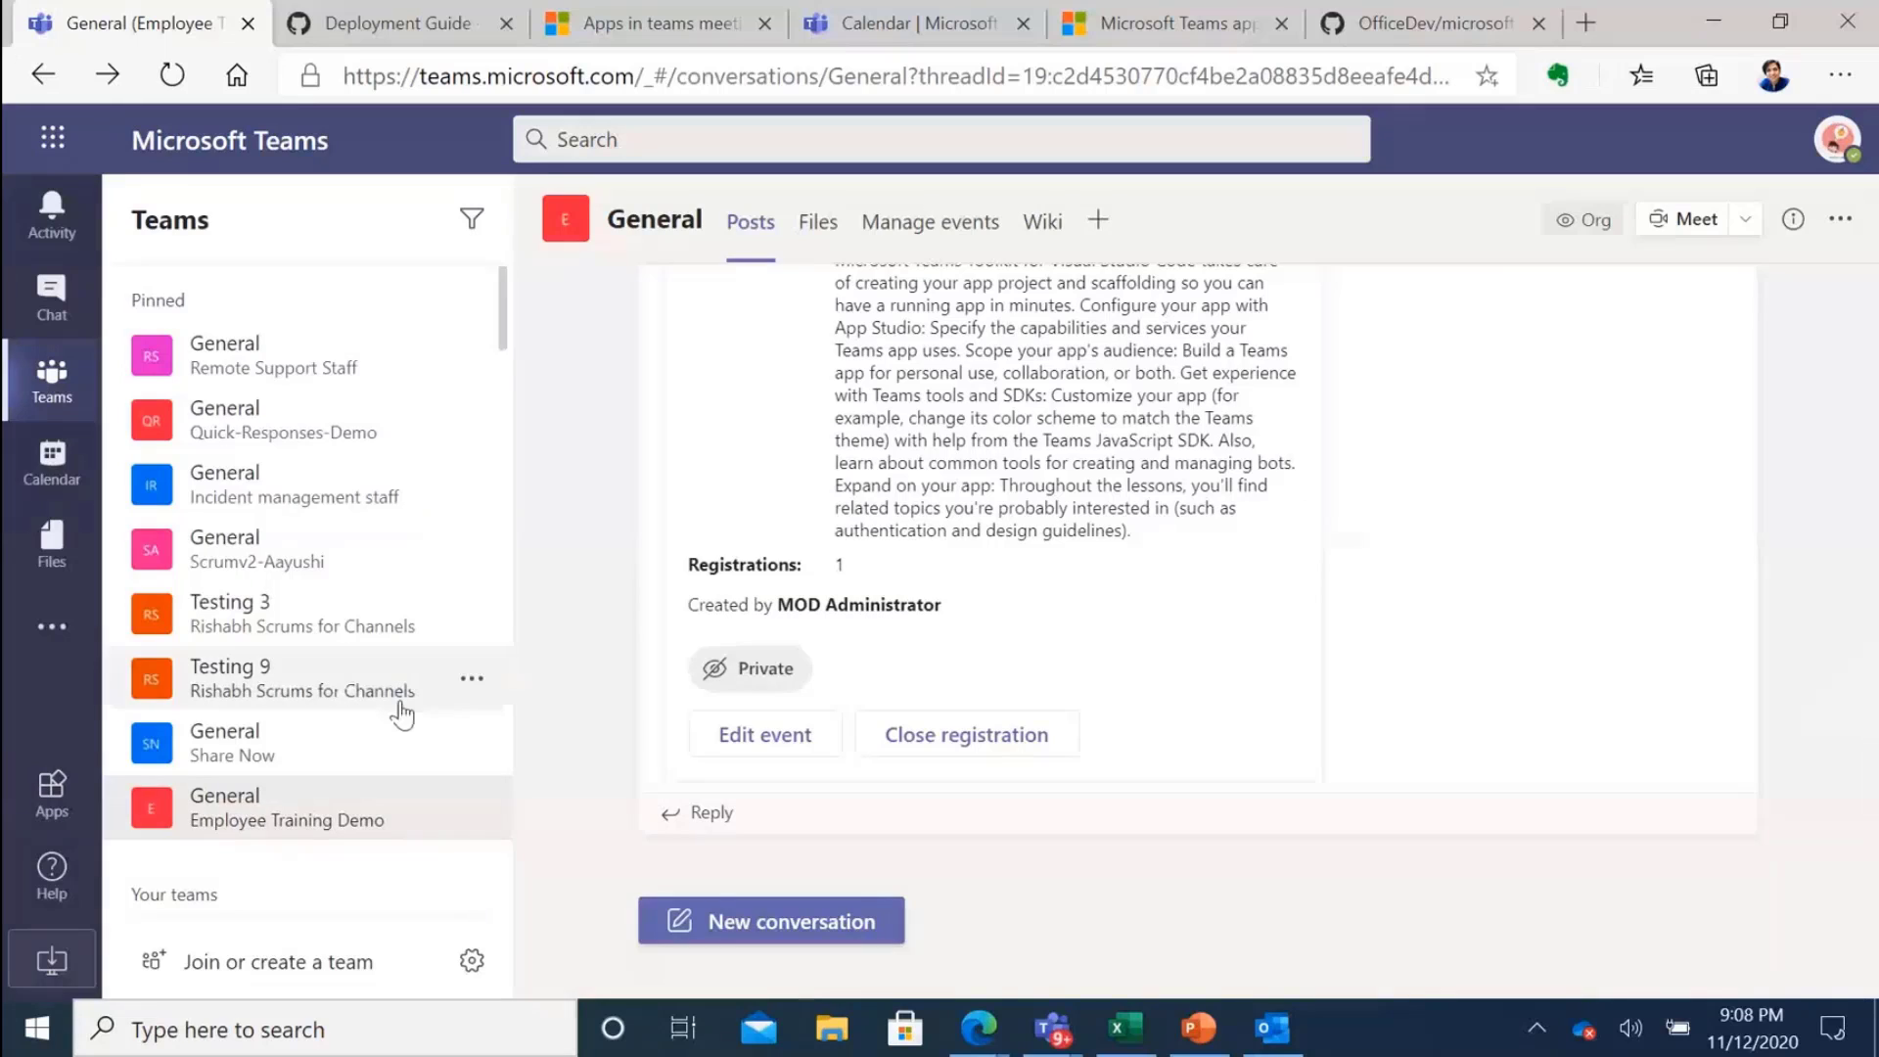
scroll(402, 713, "down", 3)
scroll(294, 489, "up", 3)
left_click(186, 301)
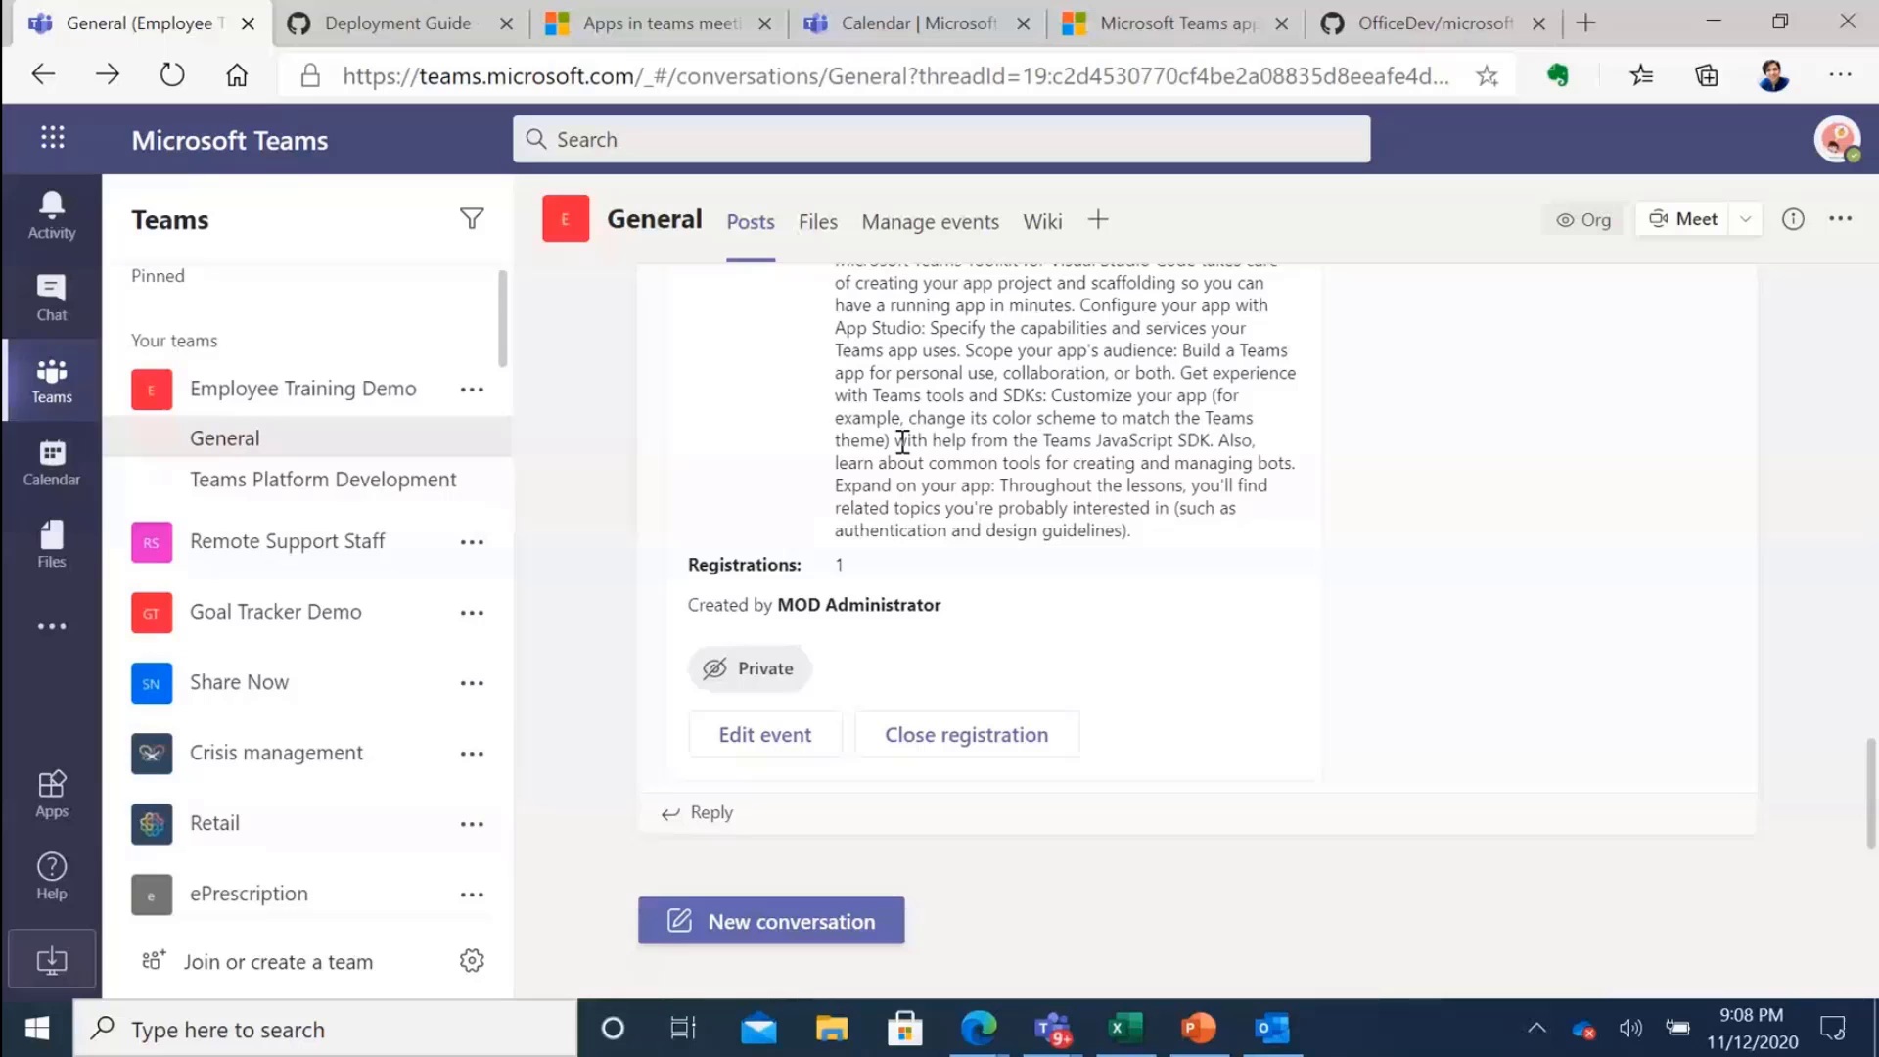
Examine the Employee Training bot's event cards and its welcome card in the General channel's posts.
scroll(1047, 706, "up", 1)
scroll(1057, 701, "down", 8)
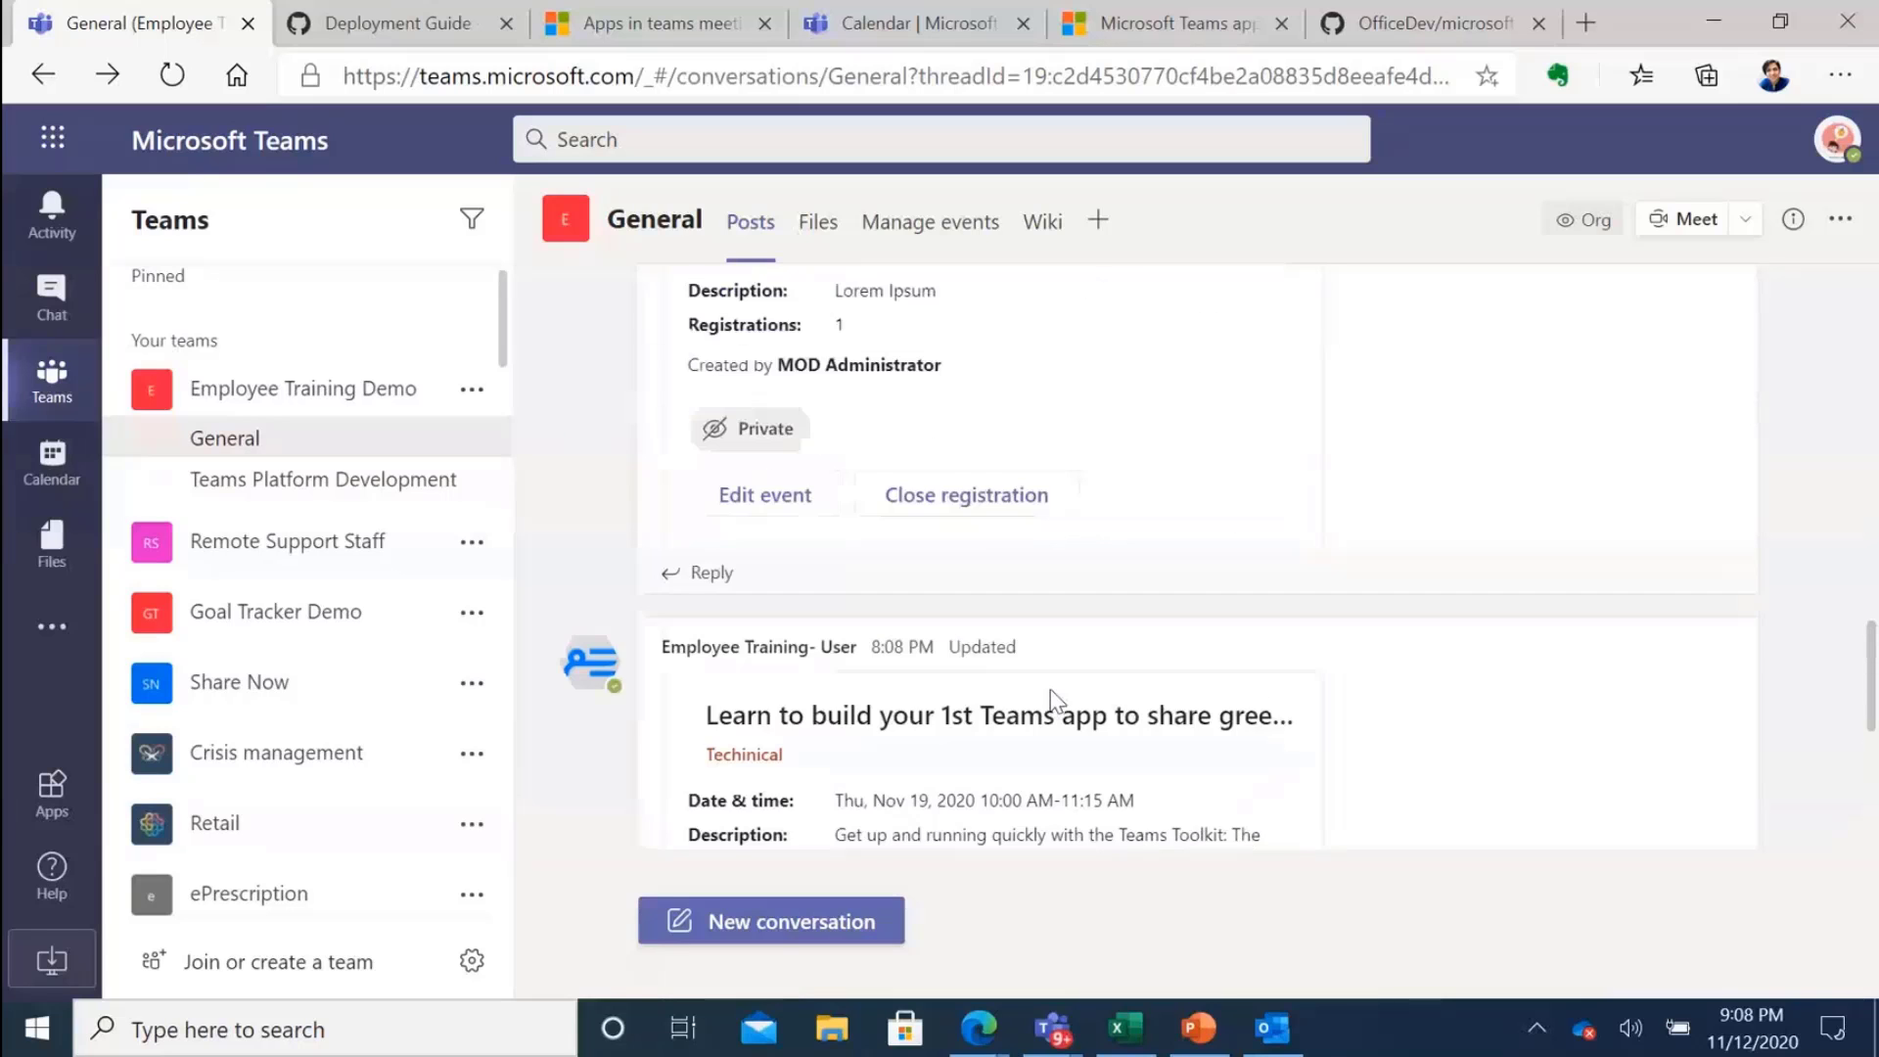
scroll(1057, 697, "up", 3)
scroll(1053, 679, "up", 10)
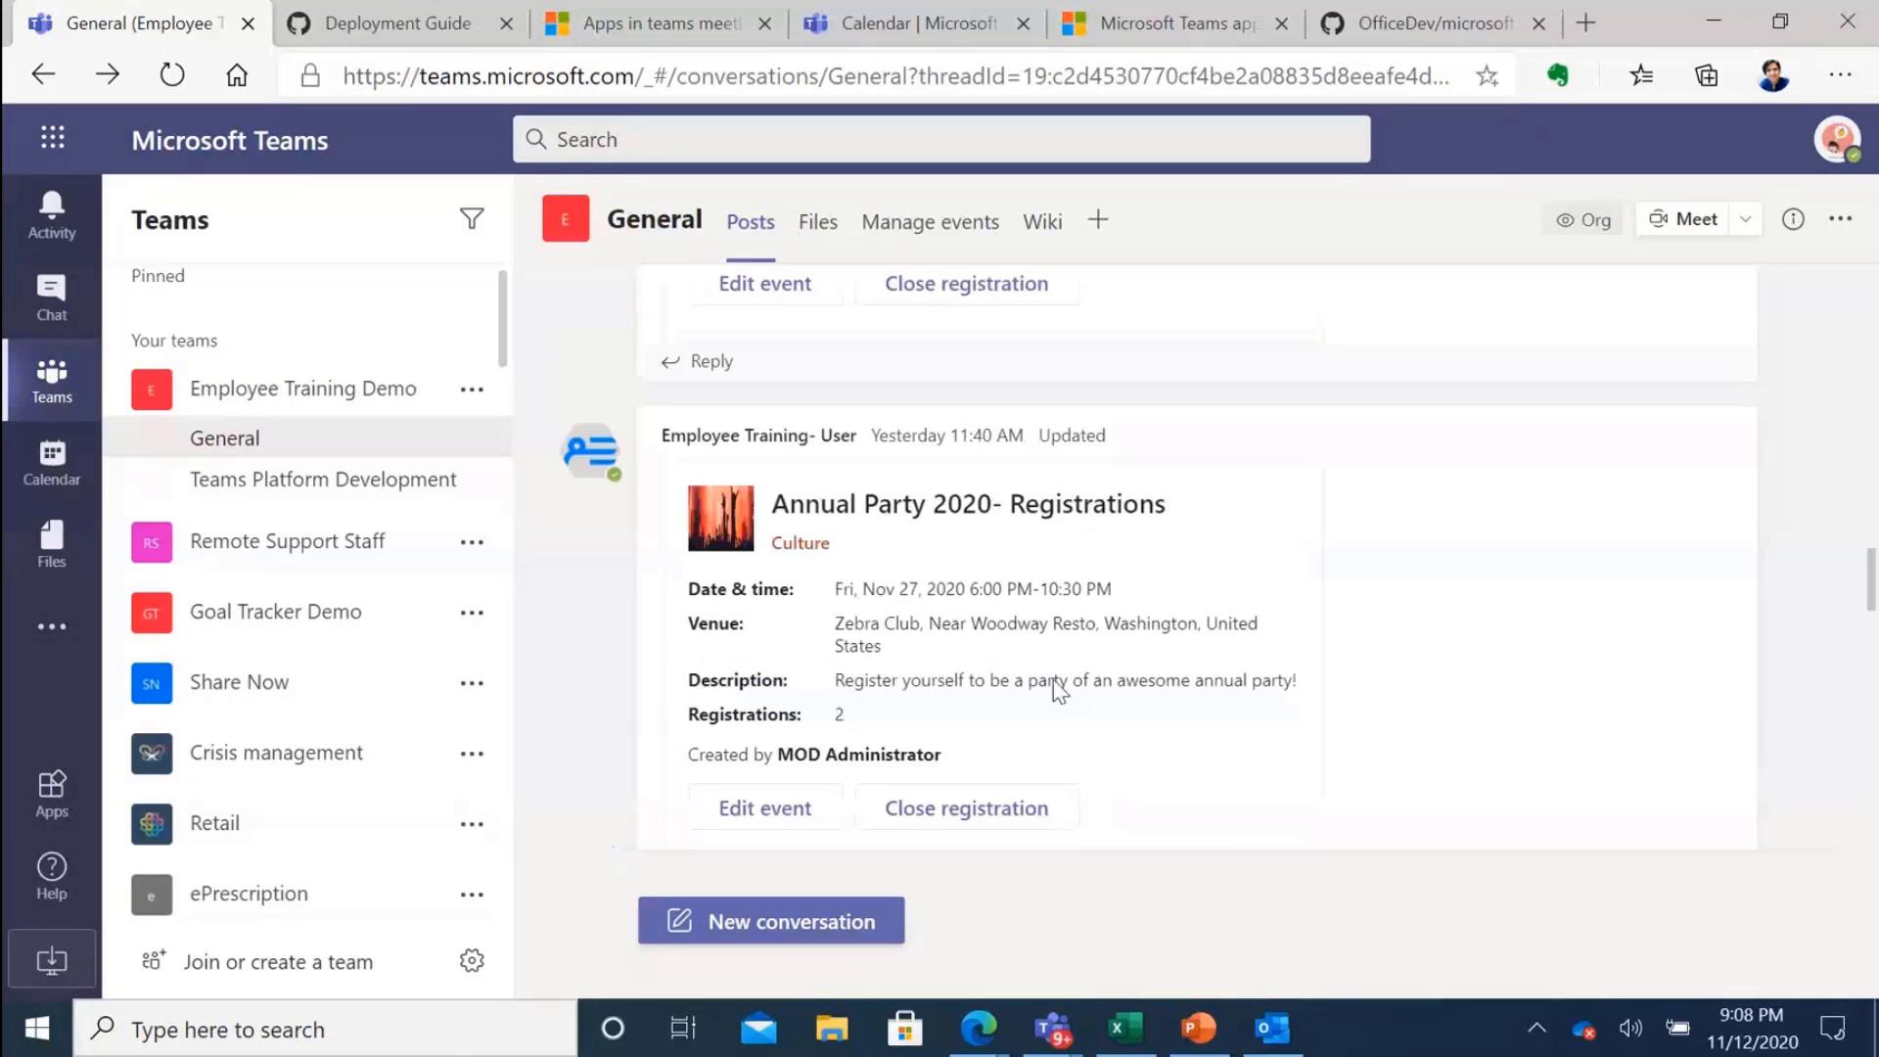
scroll(1057, 692, "up", 8)
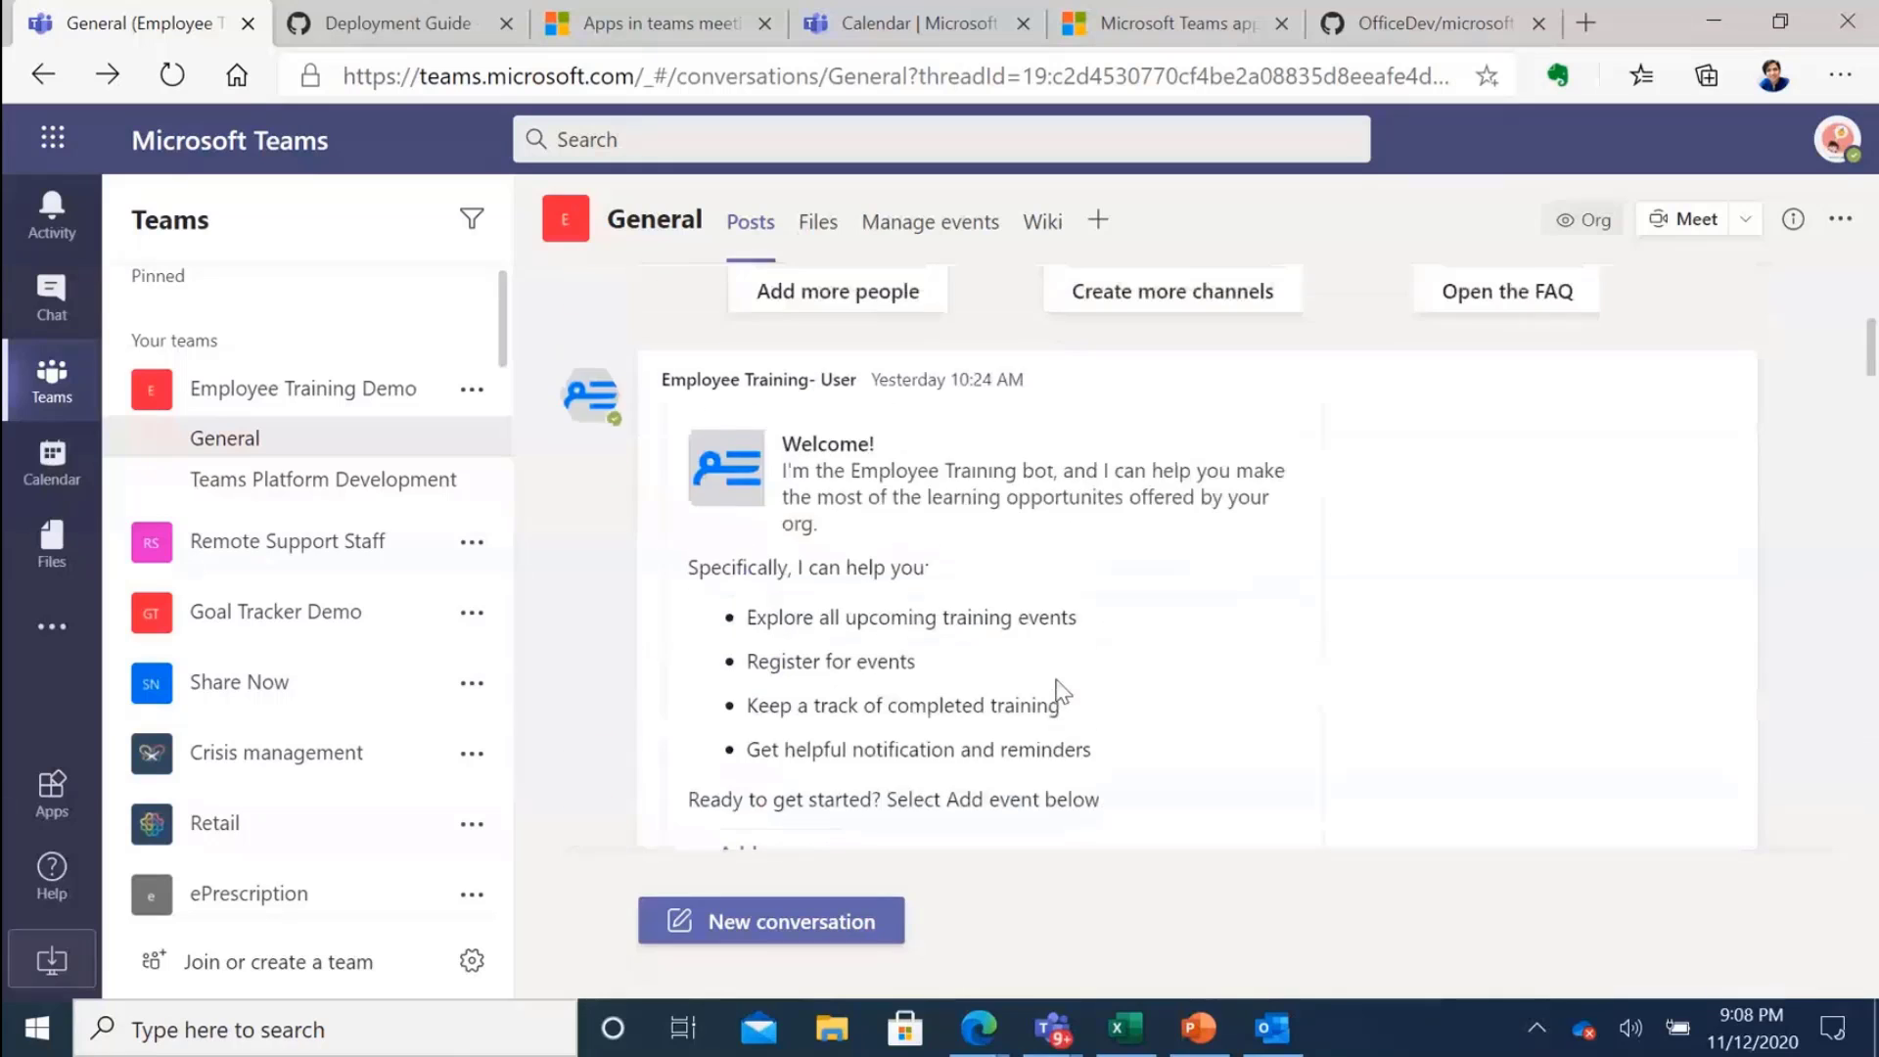
scroll(1060, 691, "down", 5)
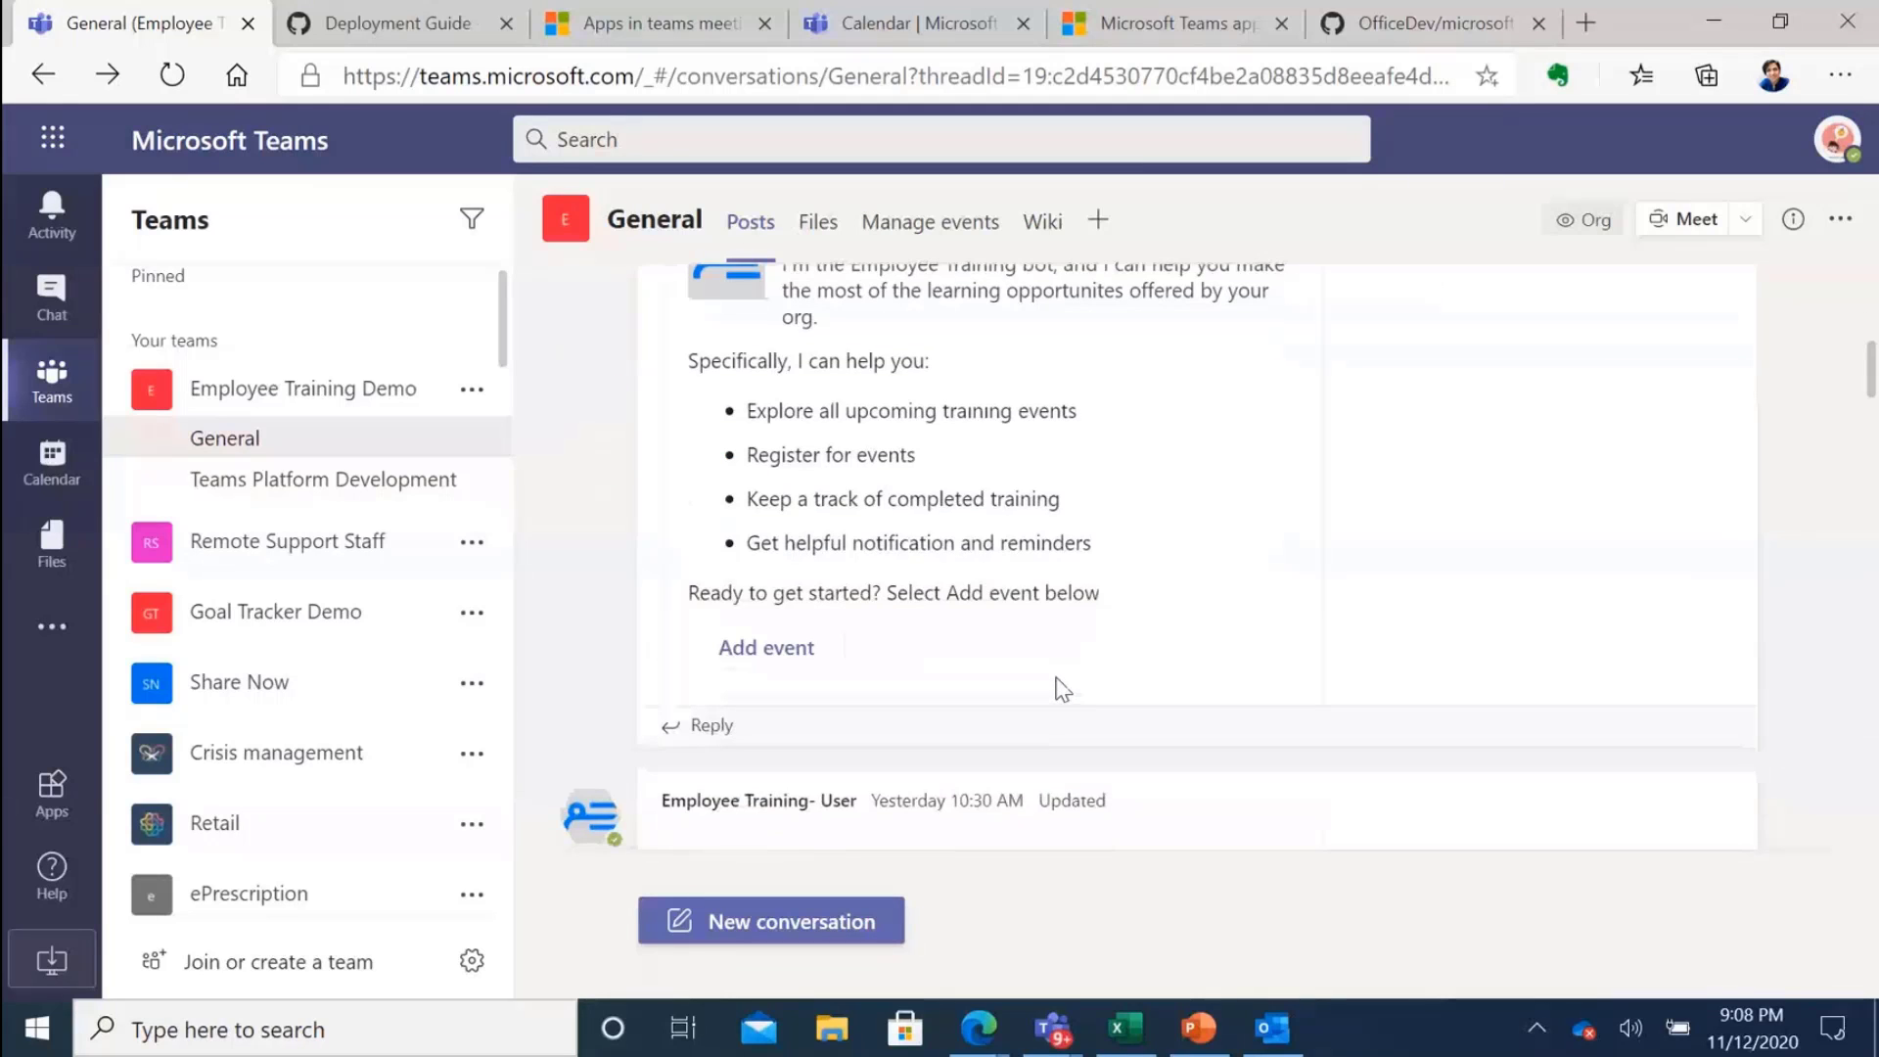
scroll(1062, 689, "up", 2)
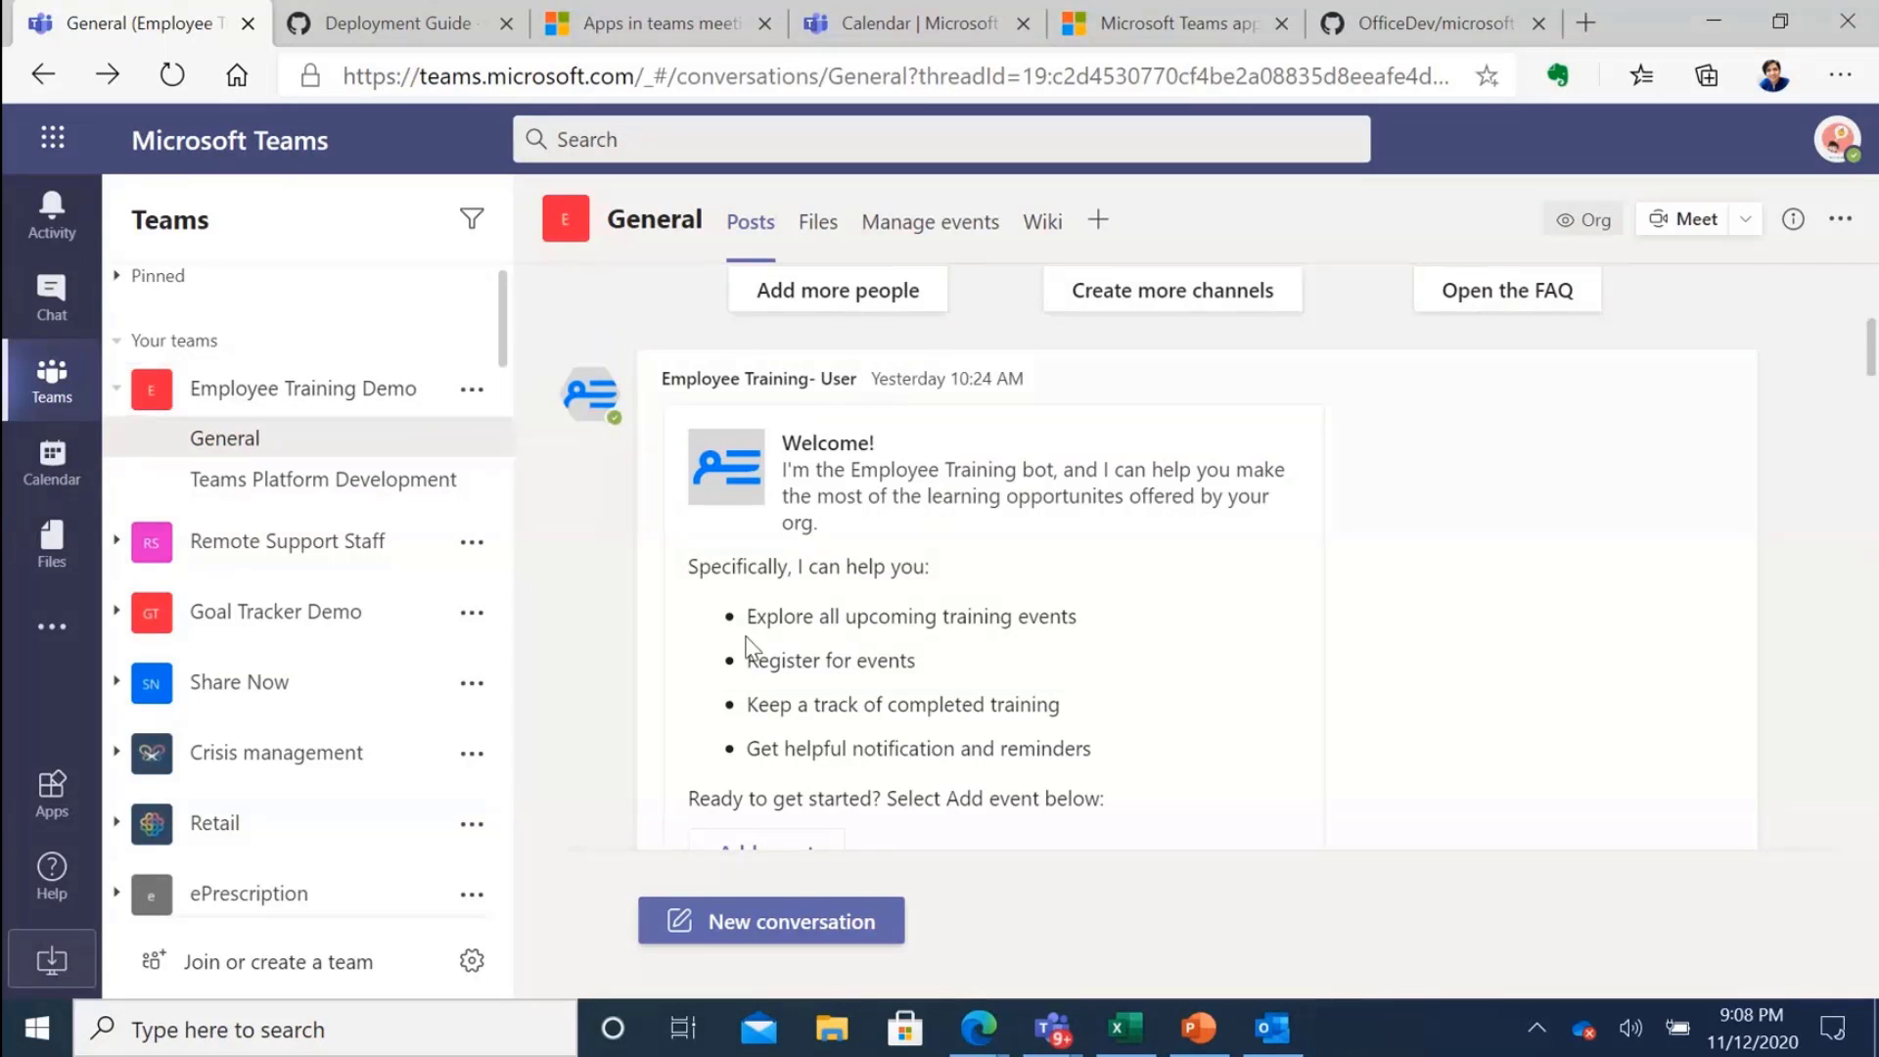
scroll(737, 654, "down", 2)
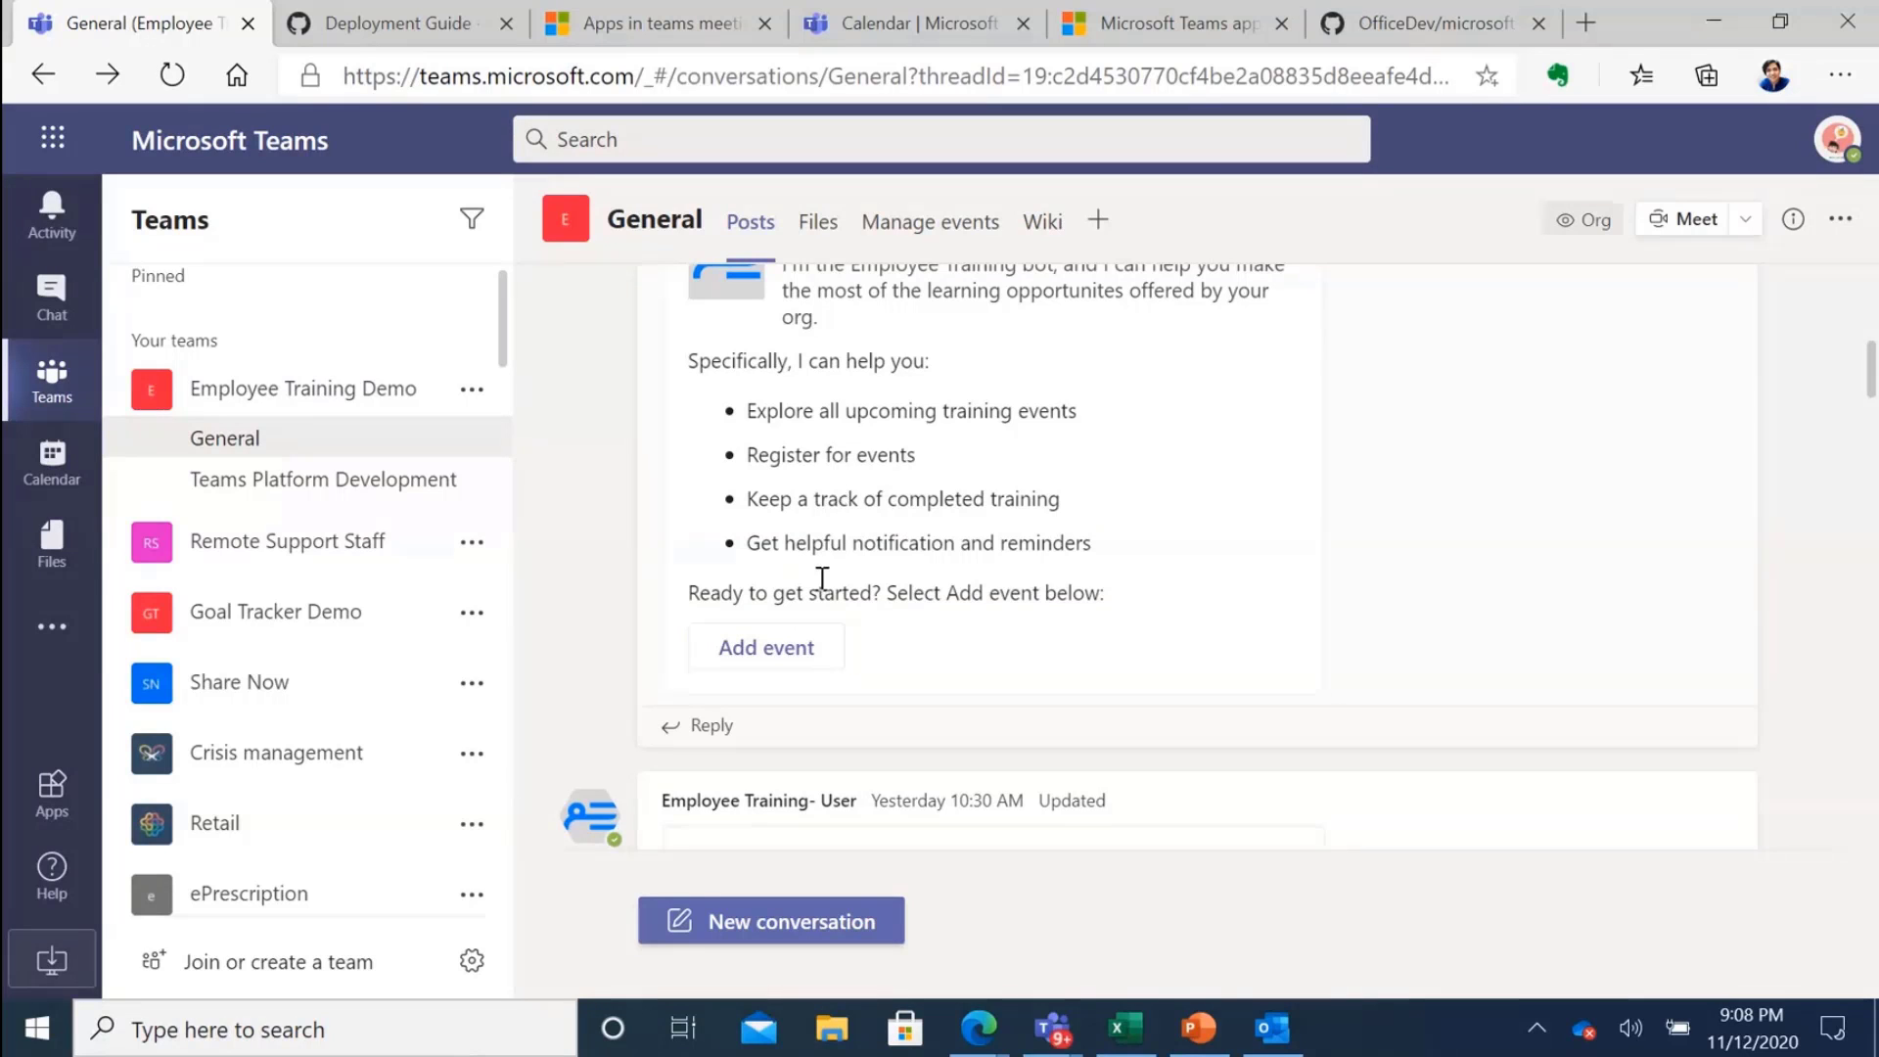
Open the Add event form from the bot's welcome card, look over its fields, and close it without saving.
left_click(782, 665)
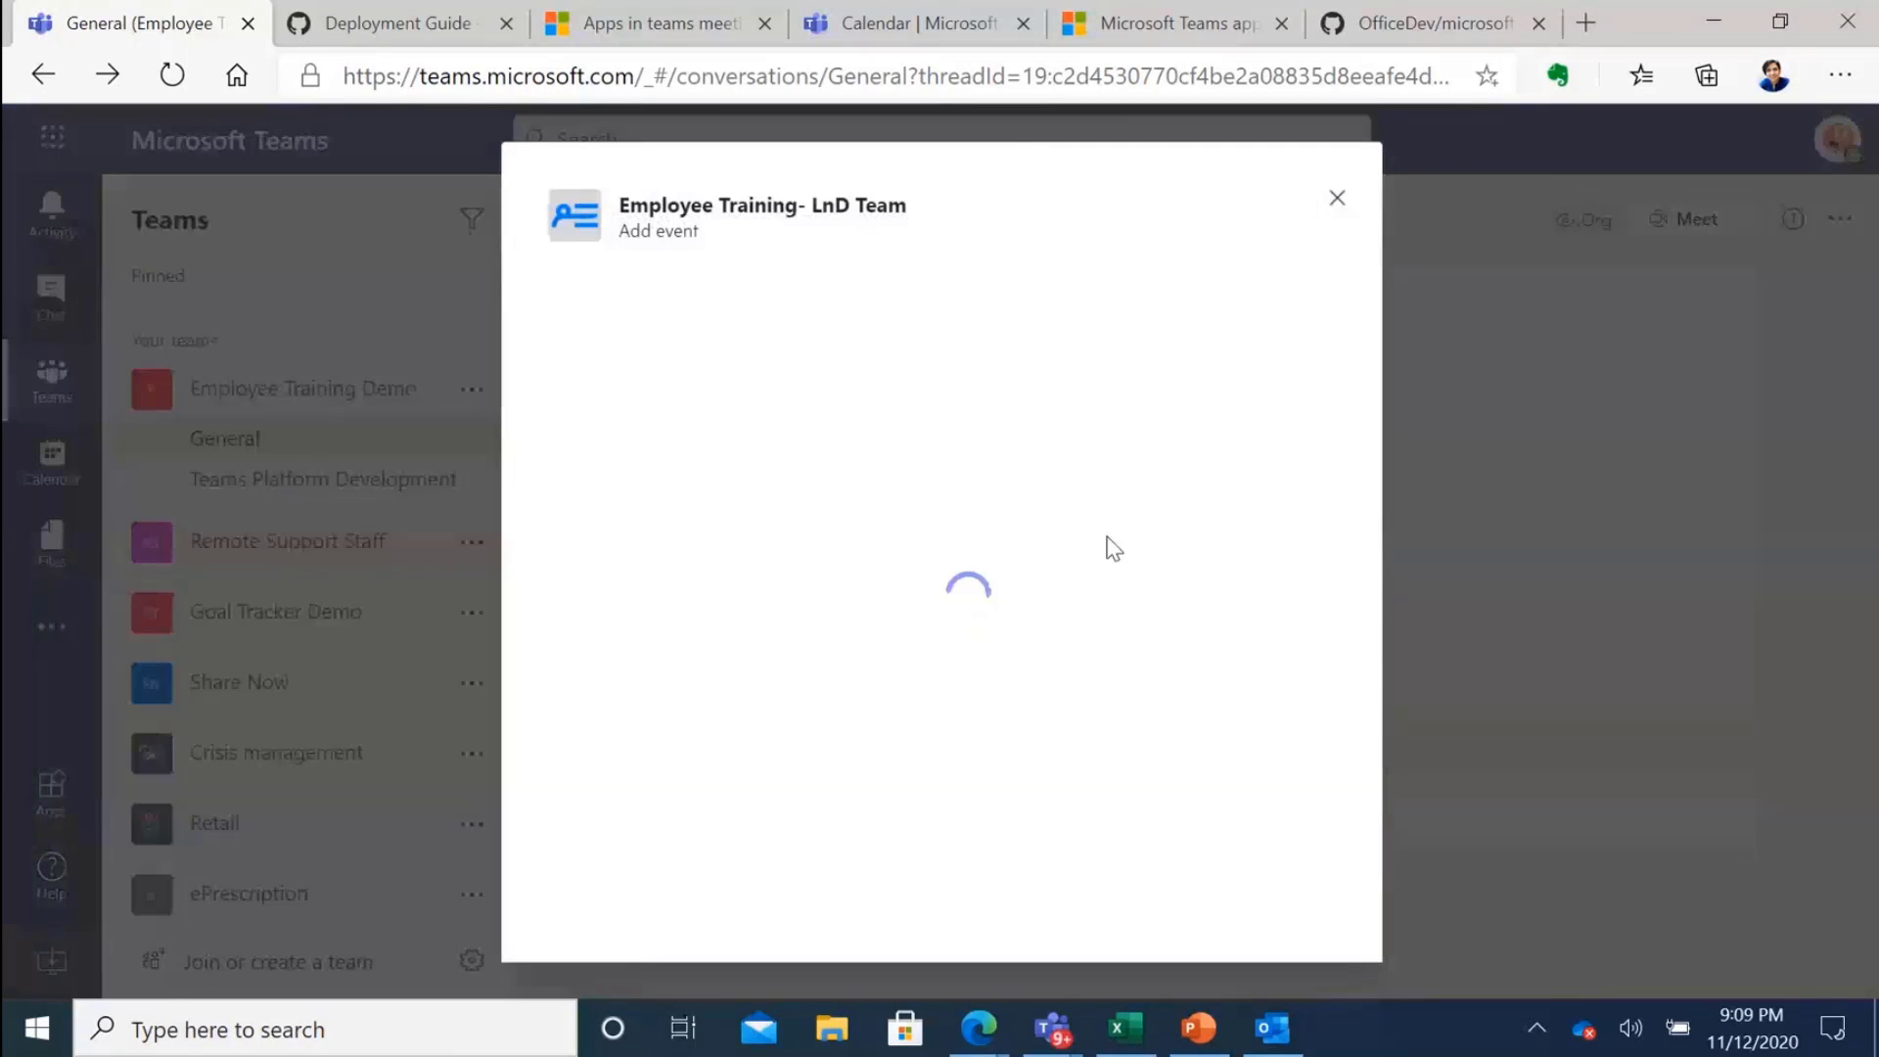
scroll(1006, 594, "down", 1)
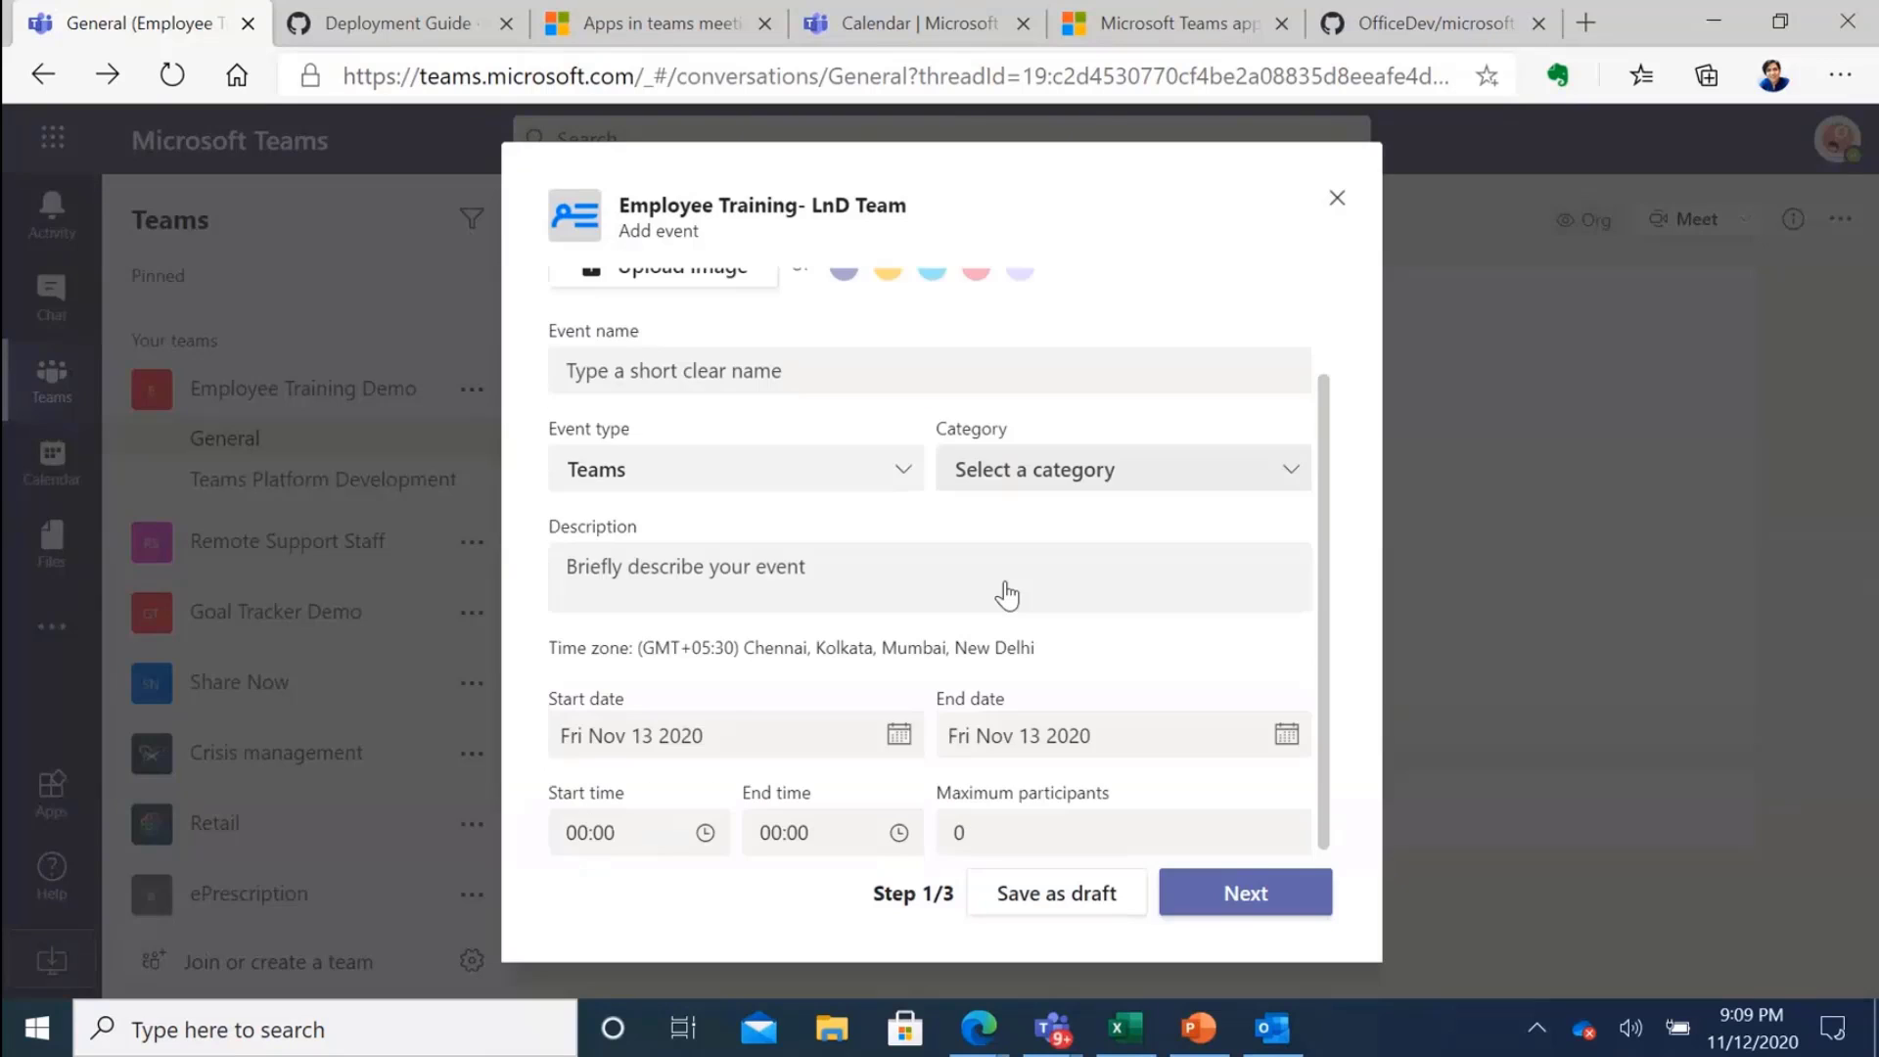
scroll(1006, 594, "up", 1)
left_click(1337, 198)
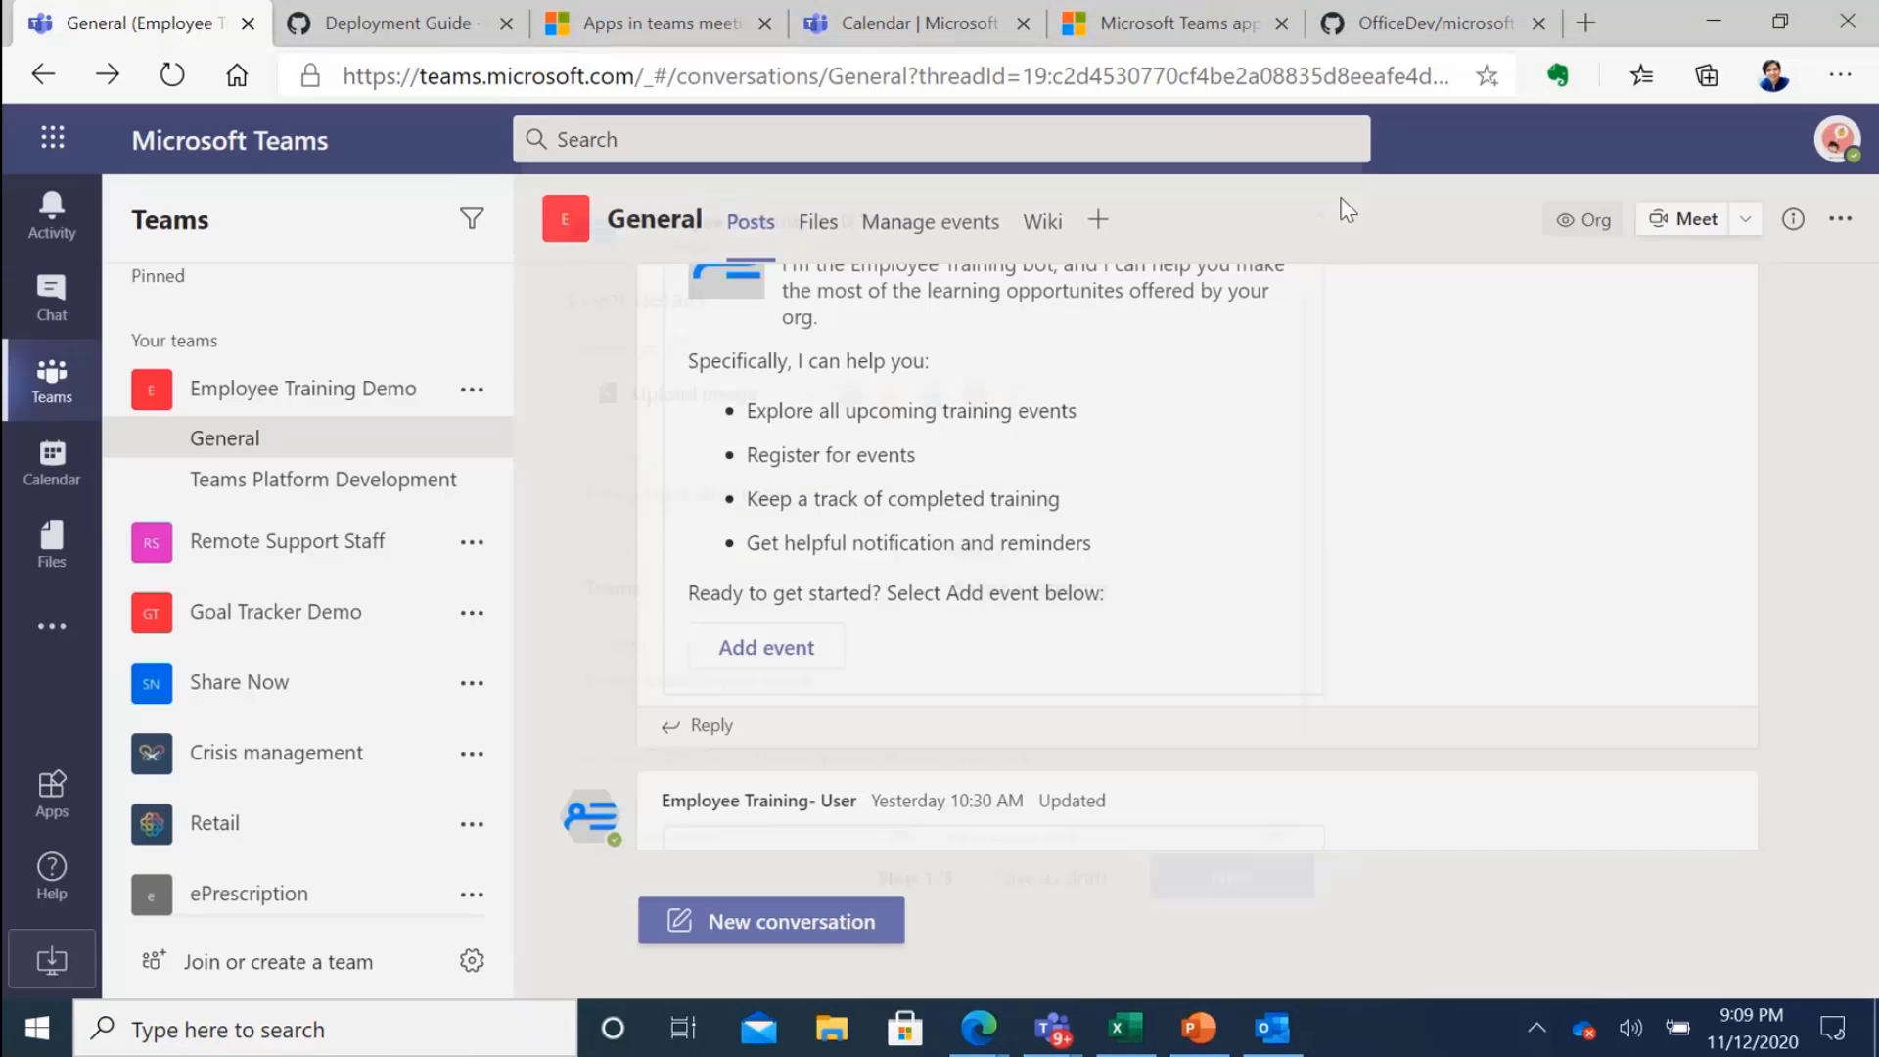
View the Rock Concert event card and open the General channel's Manage events page.
scroll(1116, 709, "down", 3)
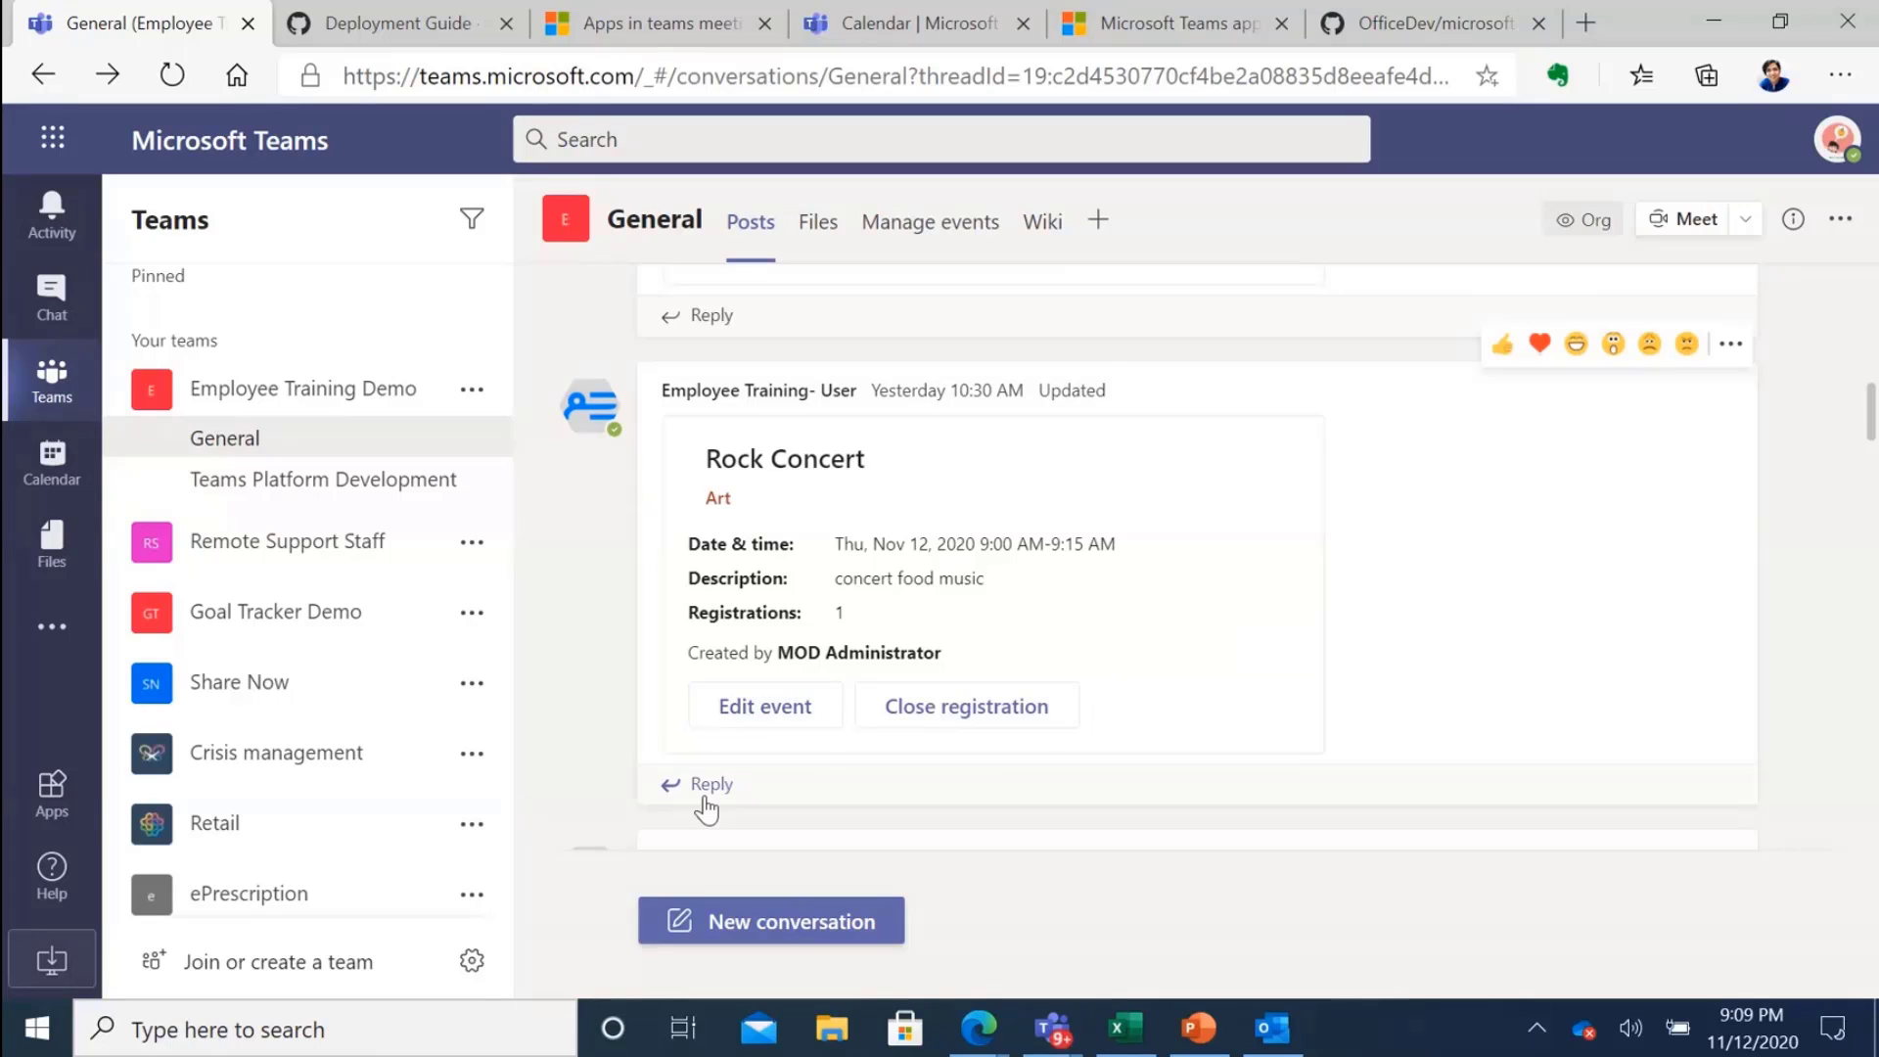
left_click(929, 225)
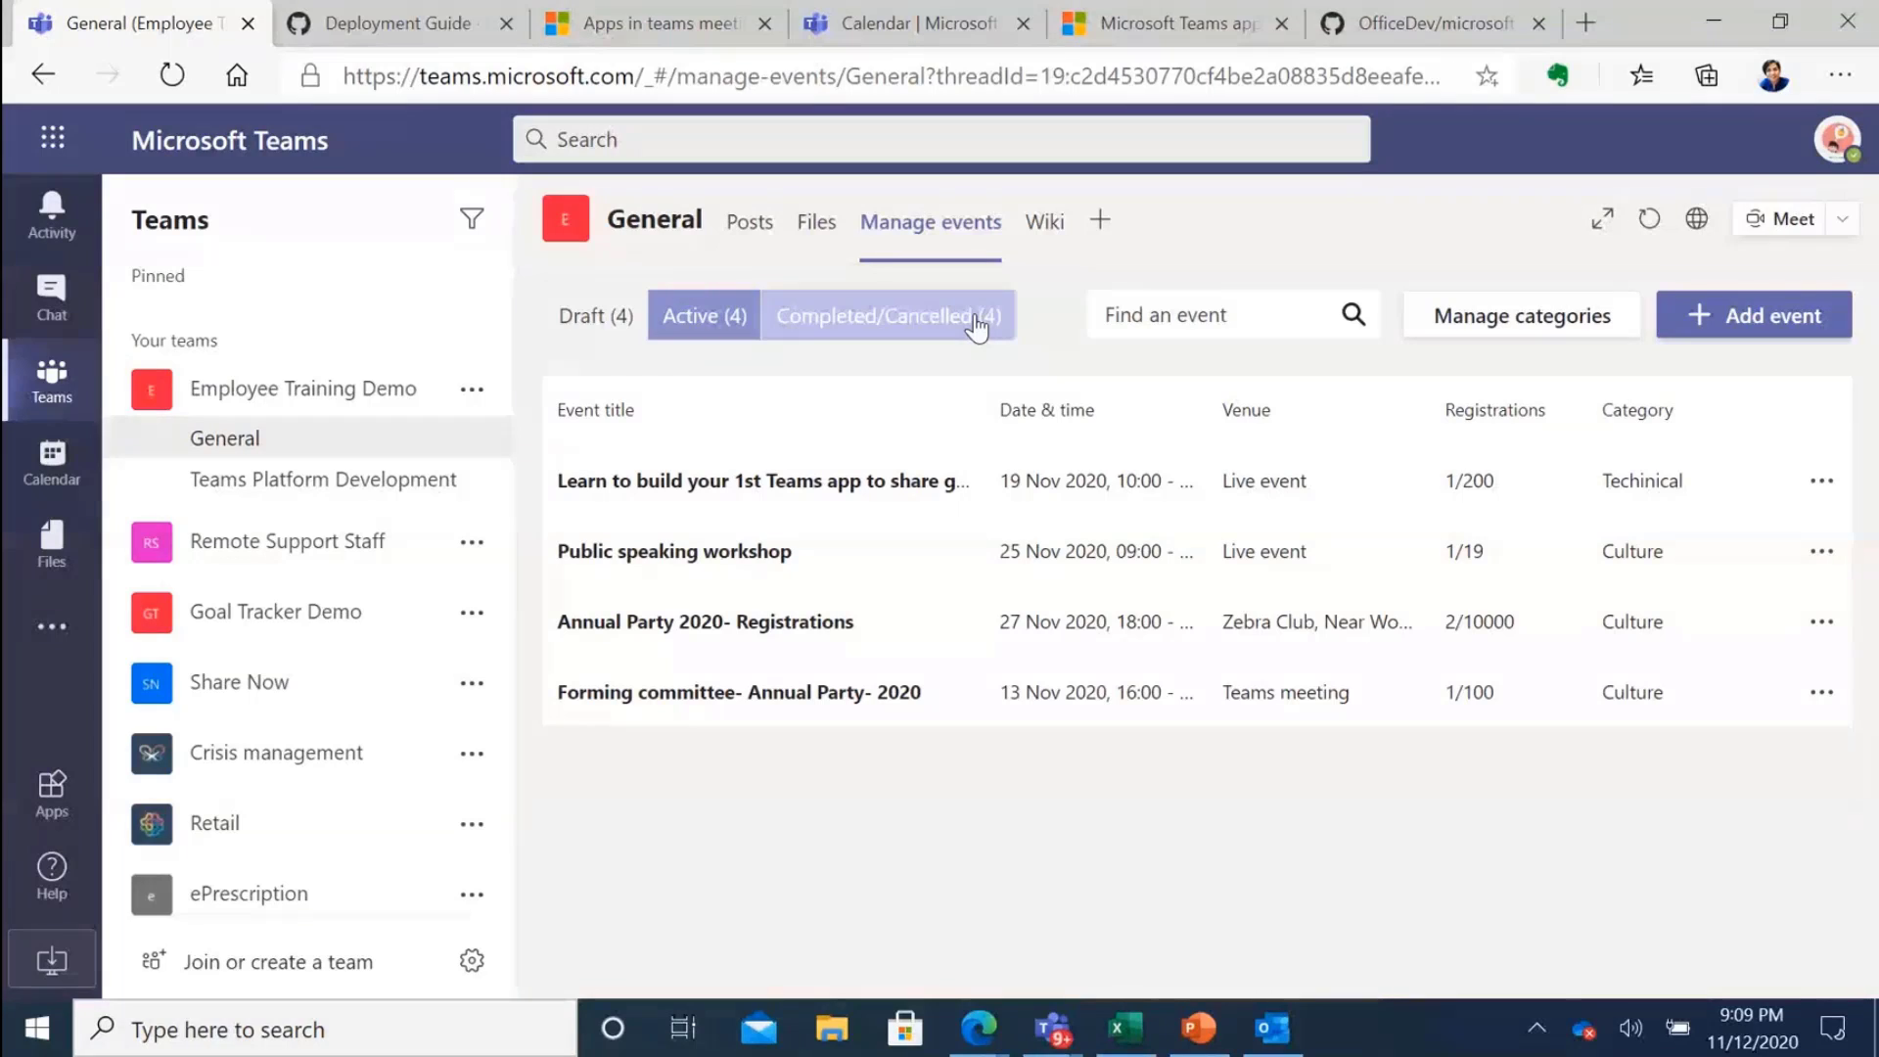
Start a new event from the Manage events page and name it "Apps in Teams Meetings".
left_click(1717, 332)
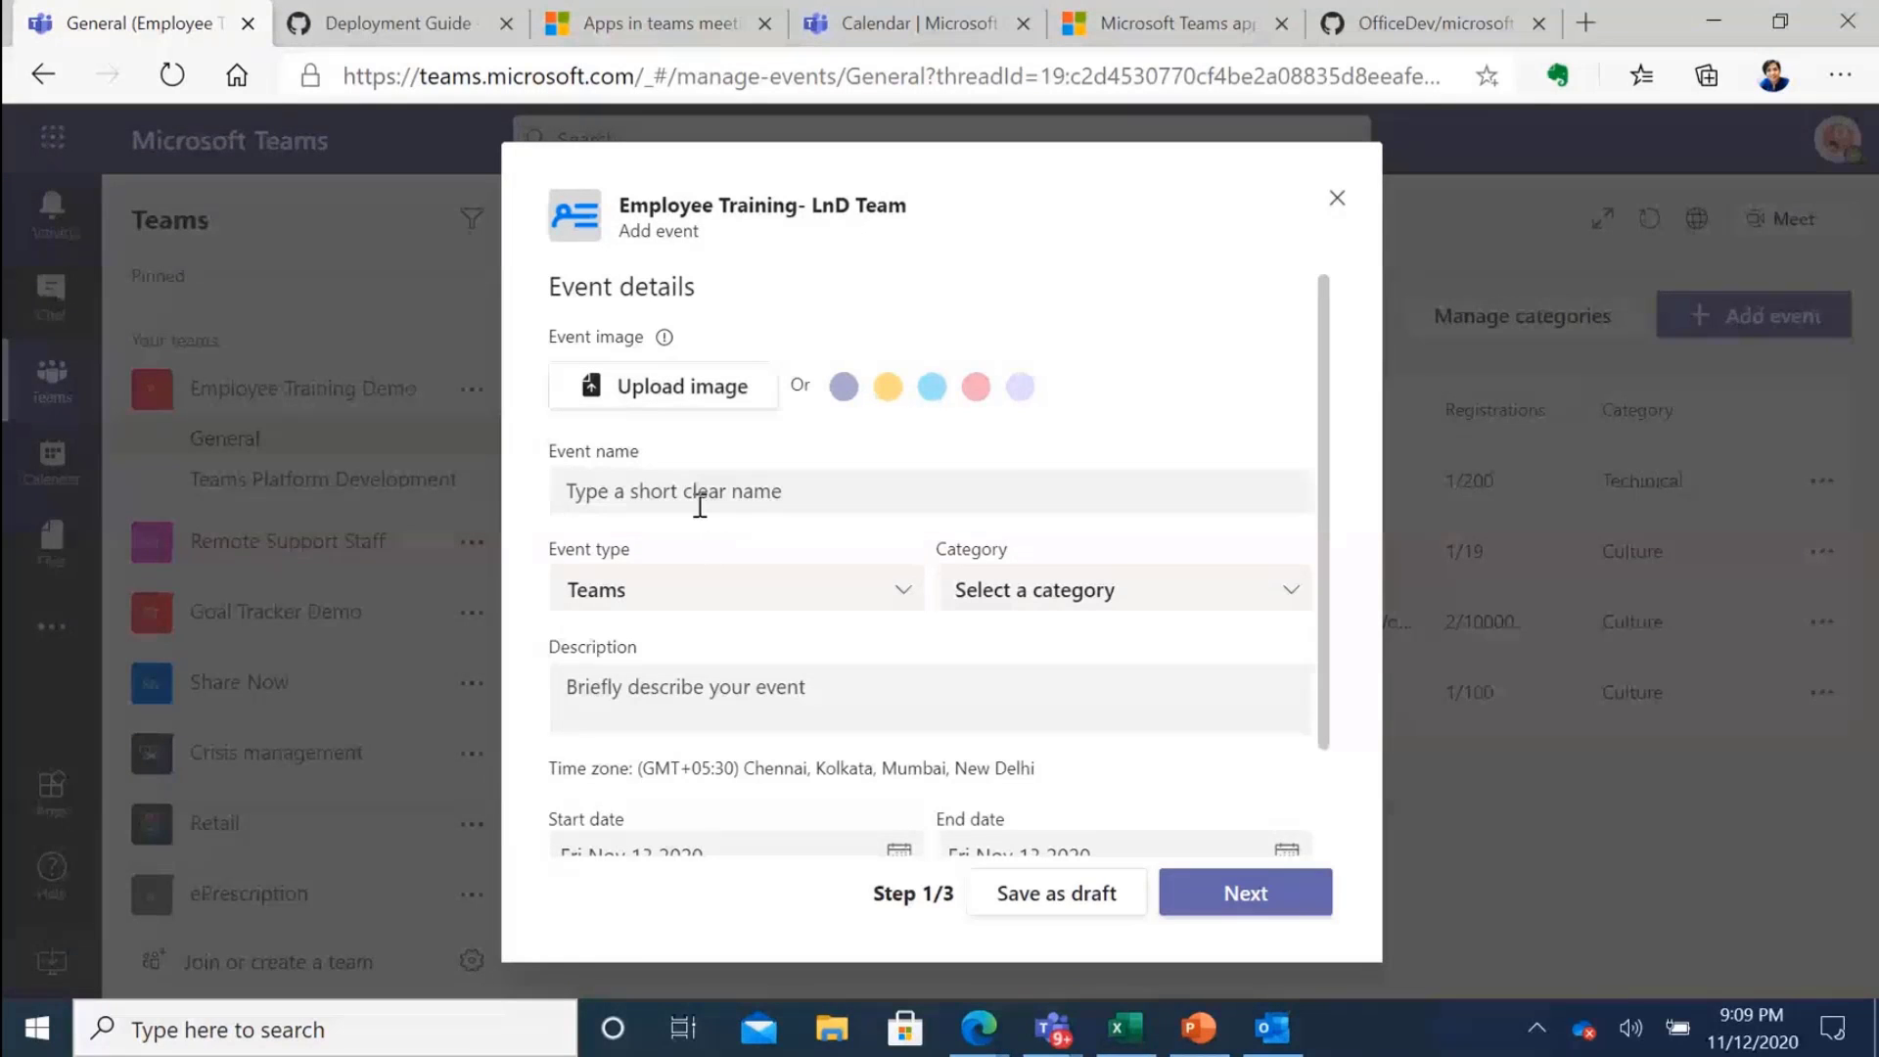
left_click(703, 494)
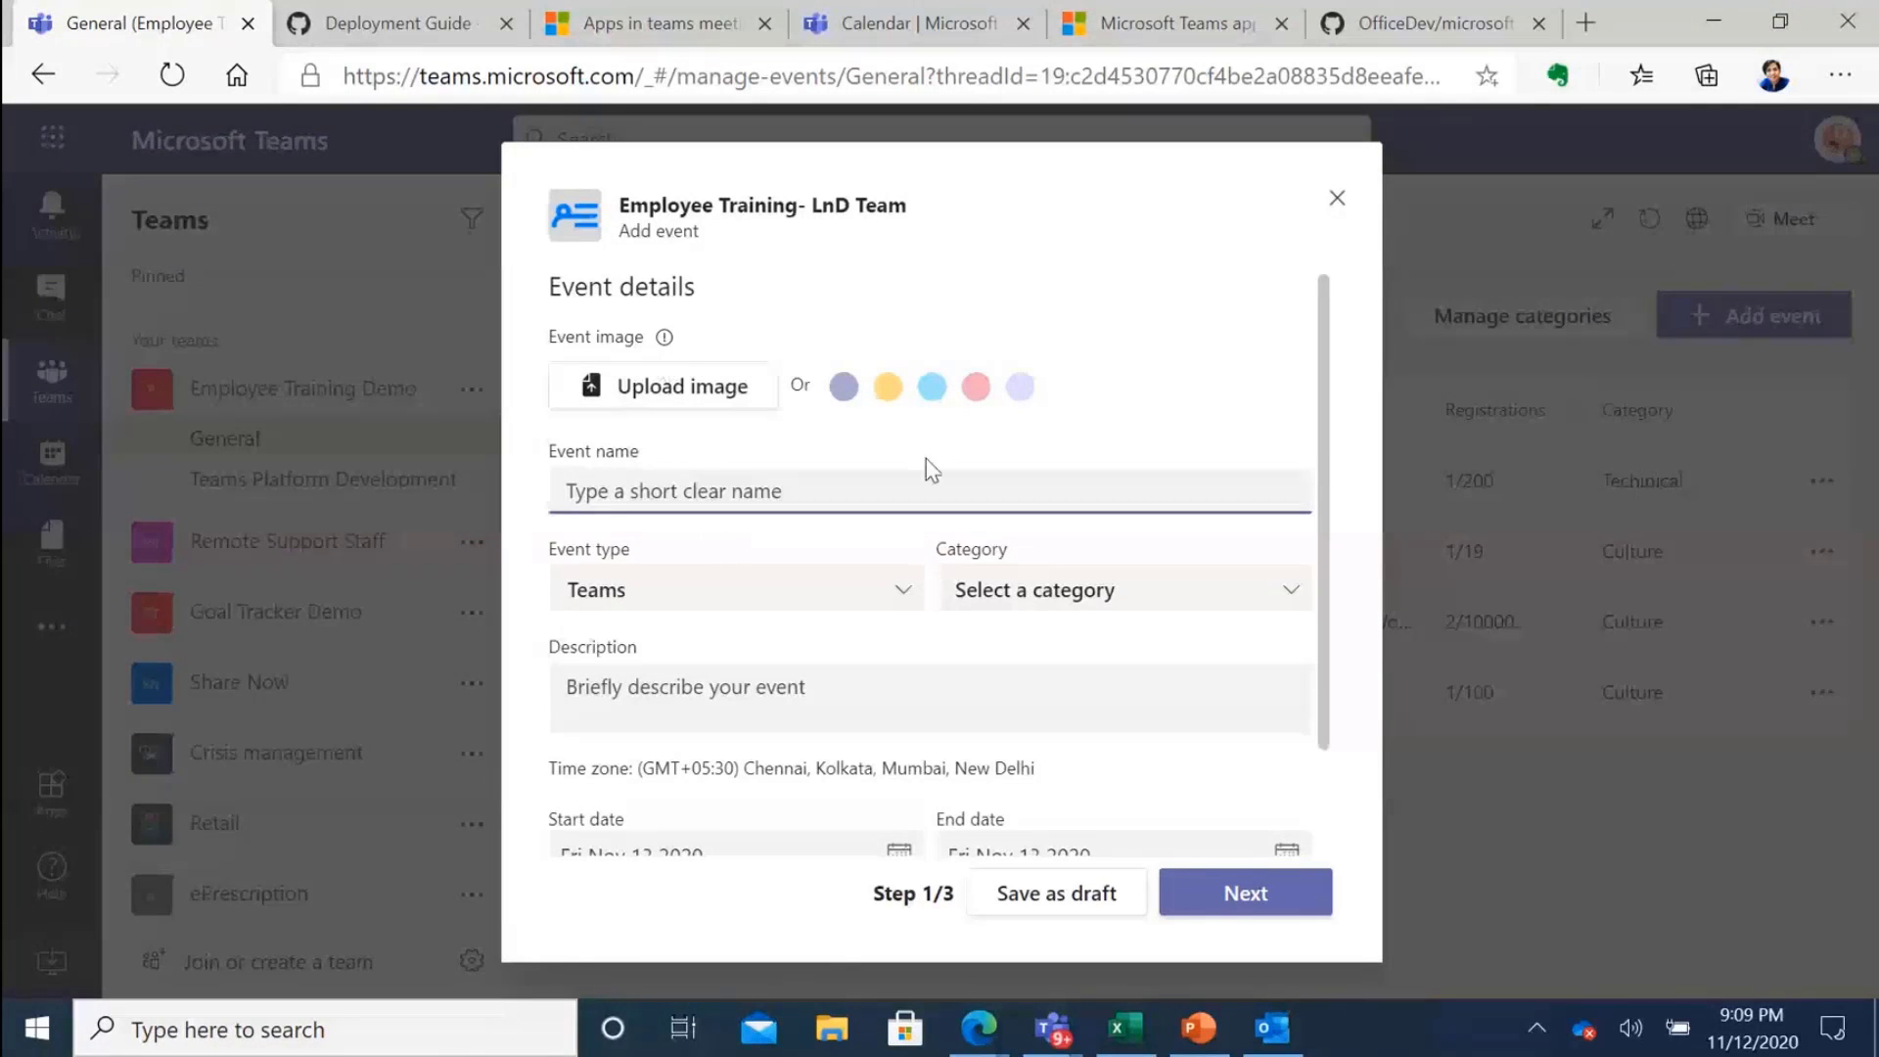
type("Apps i")
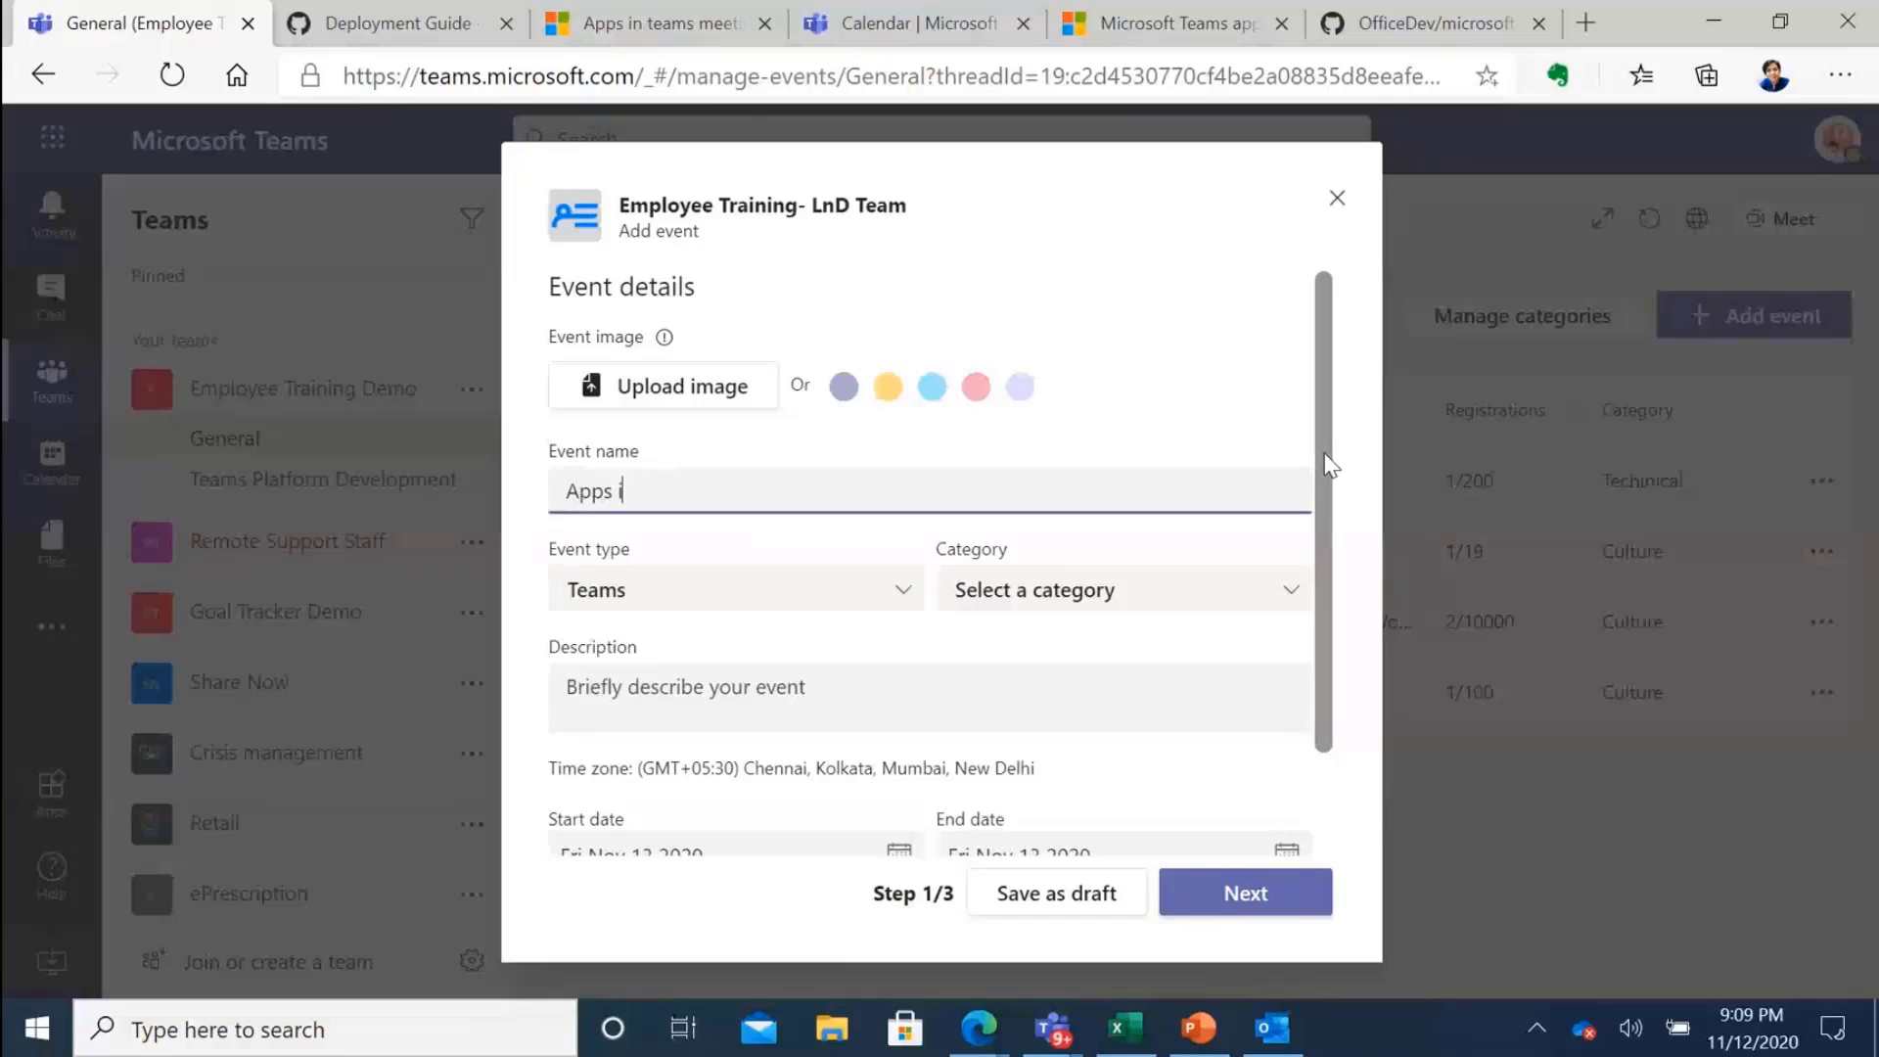
type("n Teams Meetings")
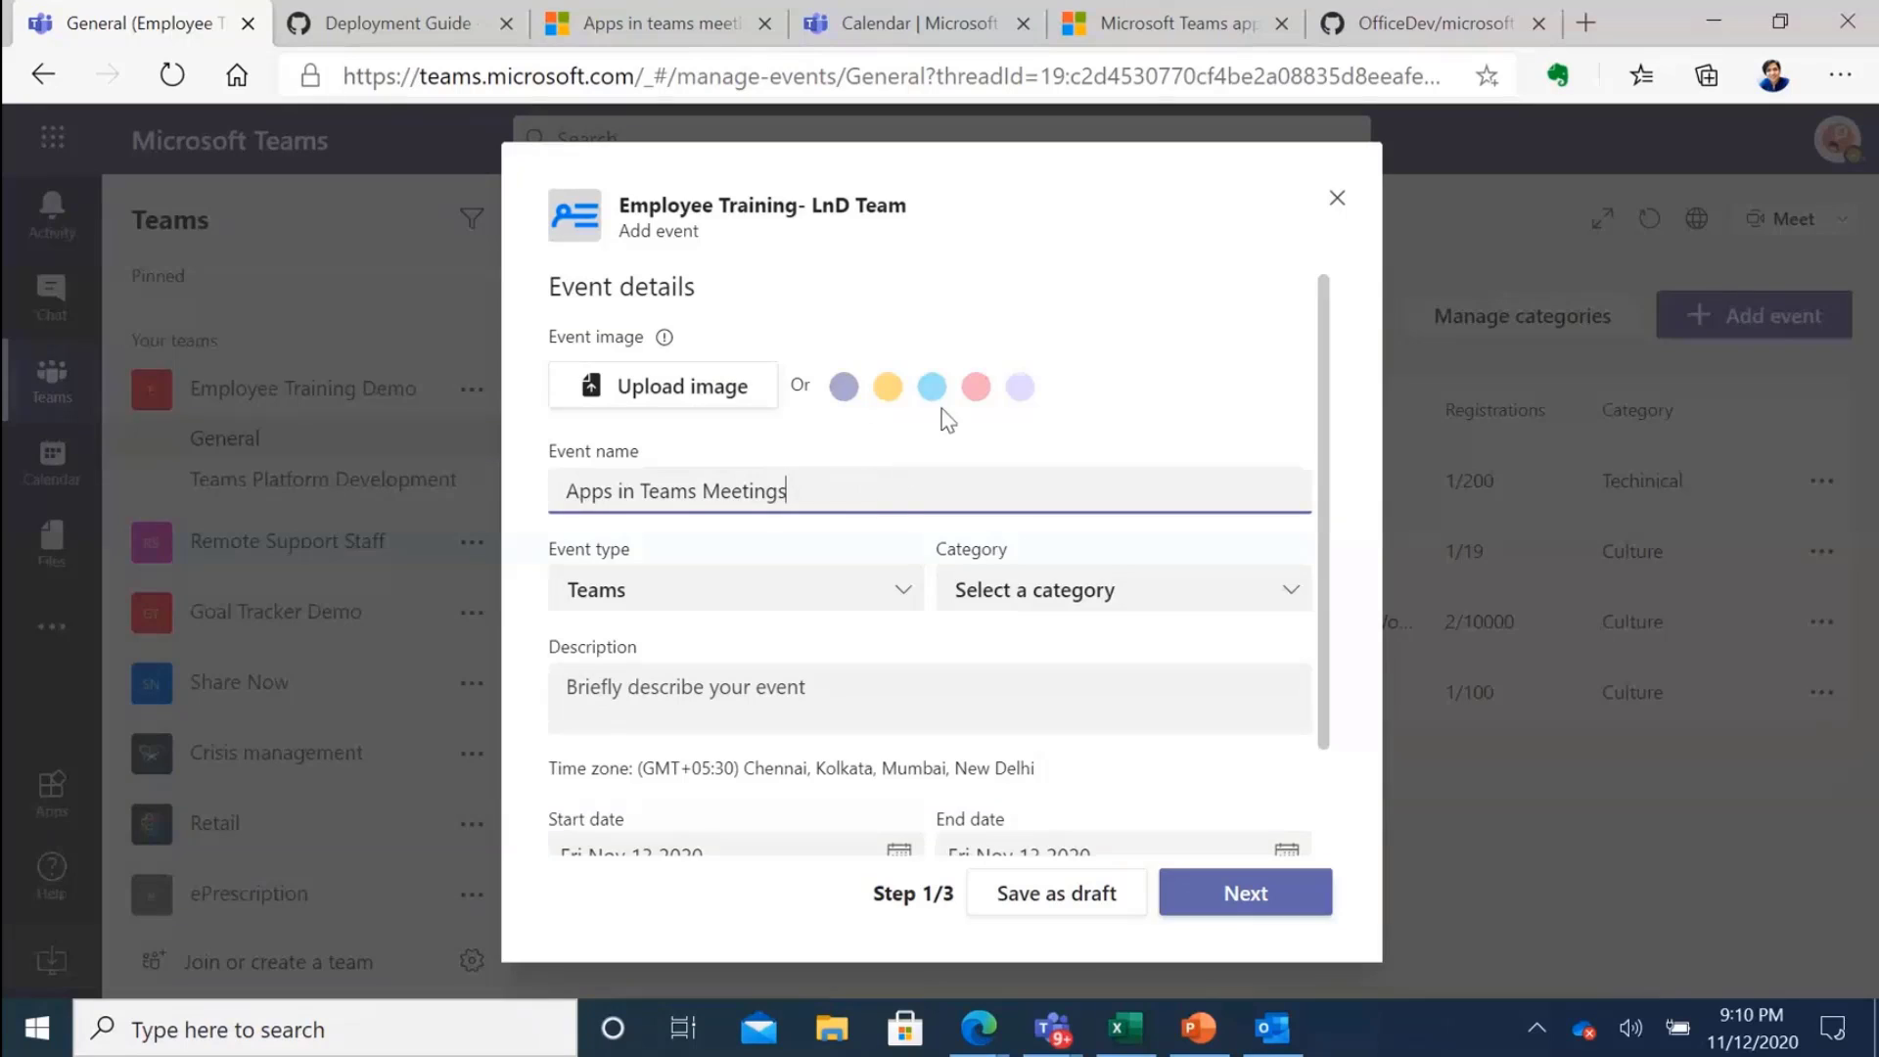
left_click_drag(860, 487, 524, 479)
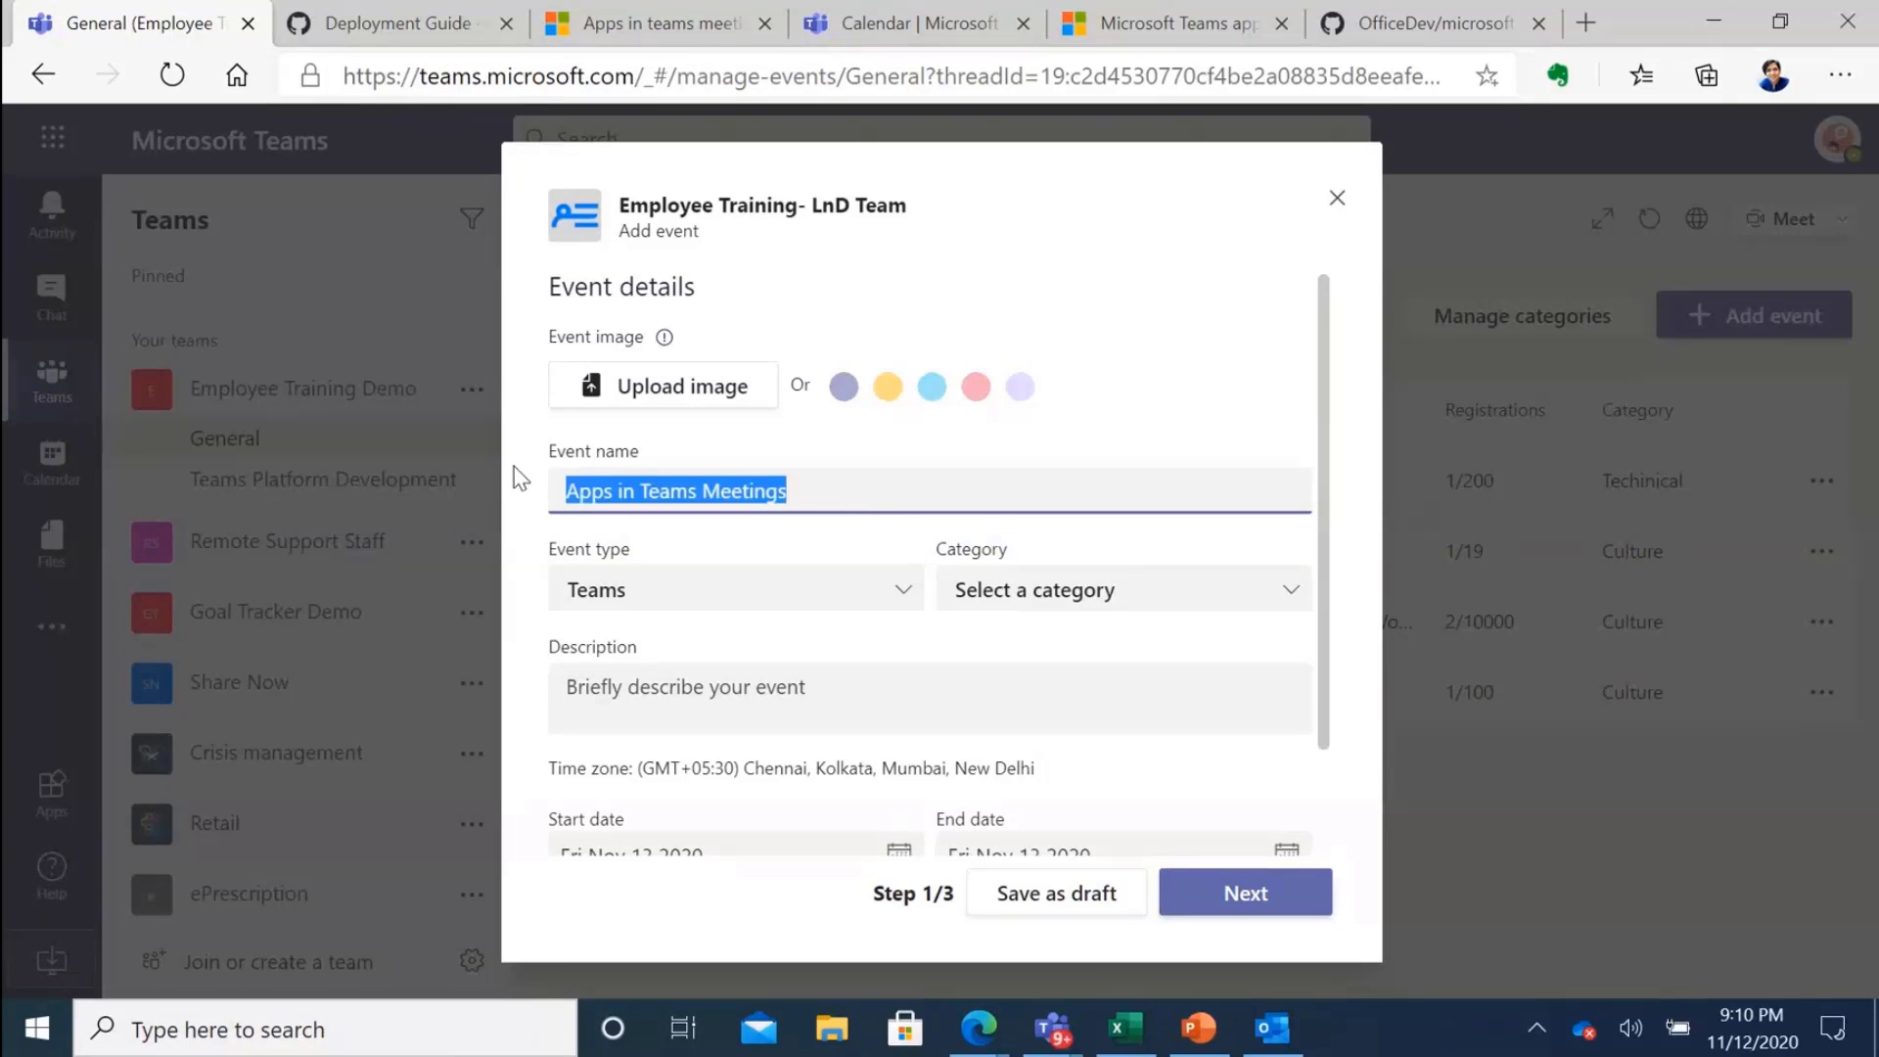
left_click(816, 489)
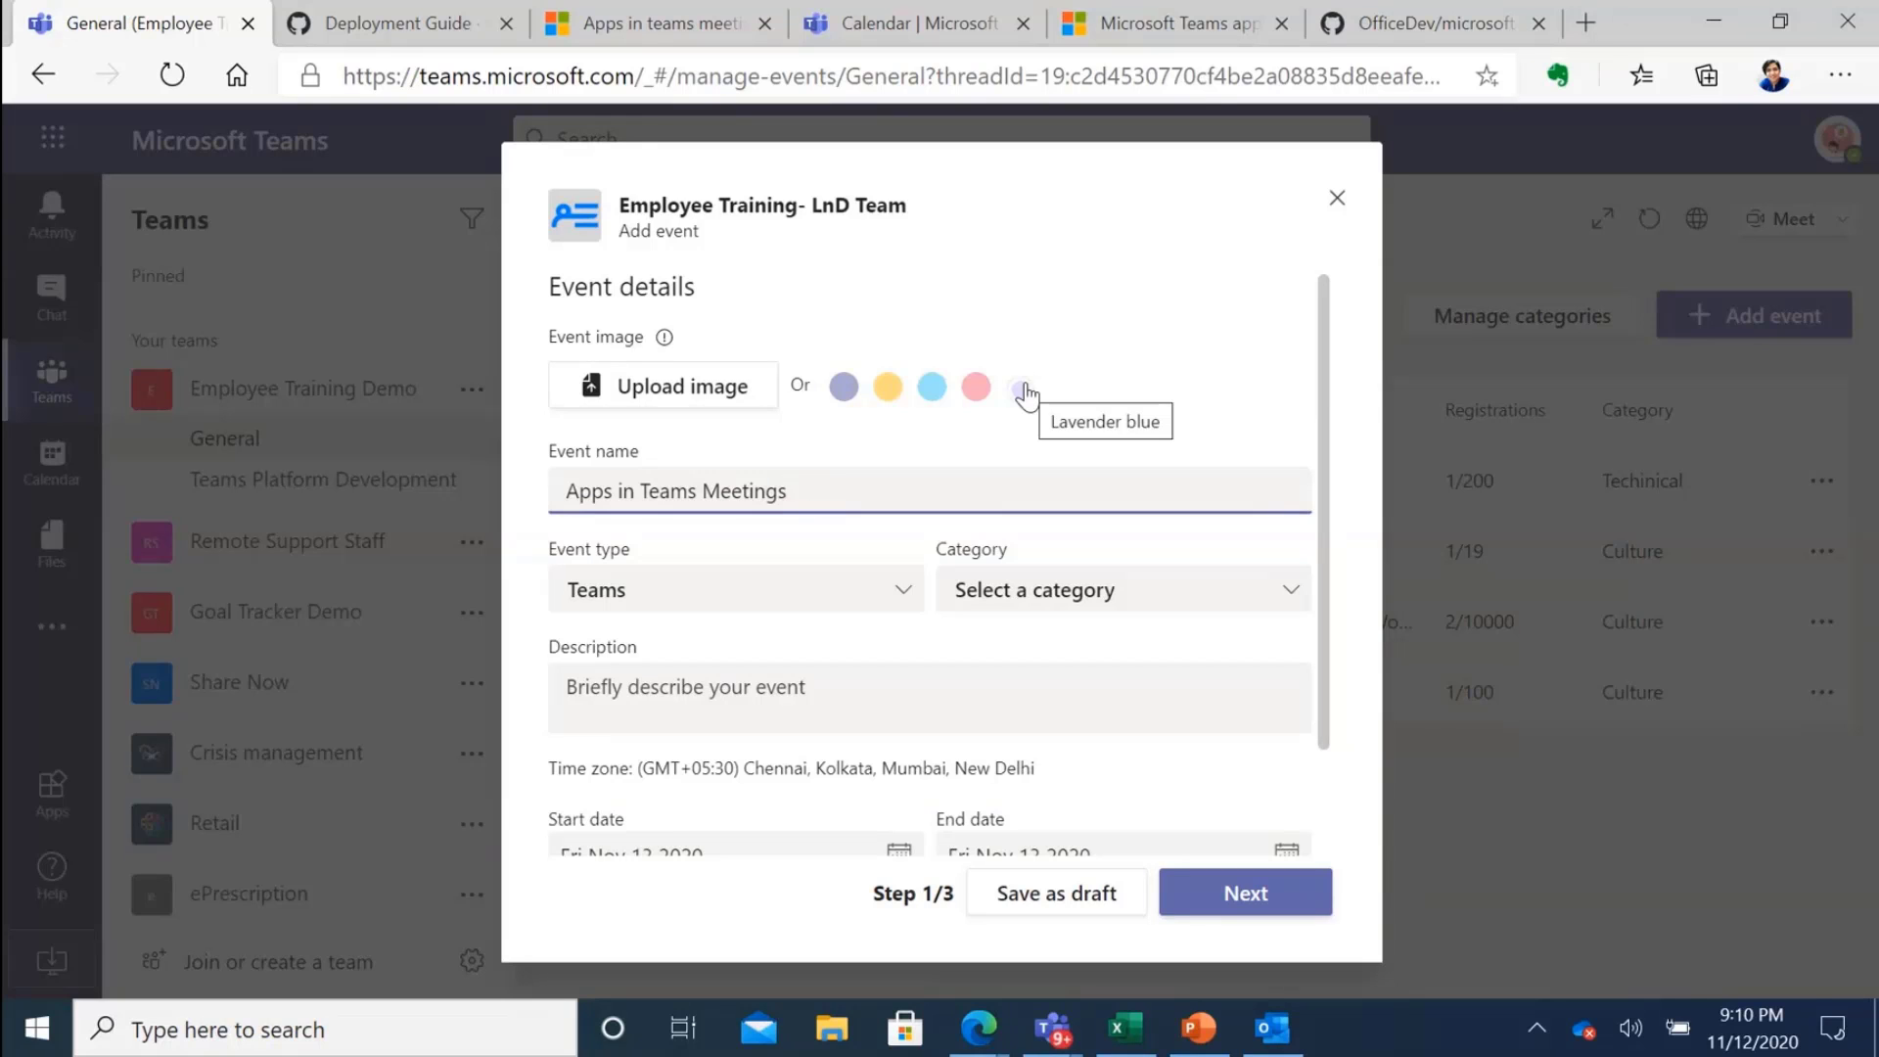
Check the image upload option without choosing a file, and use the Lavender blue color as the event image instead.
left_click(636, 391)
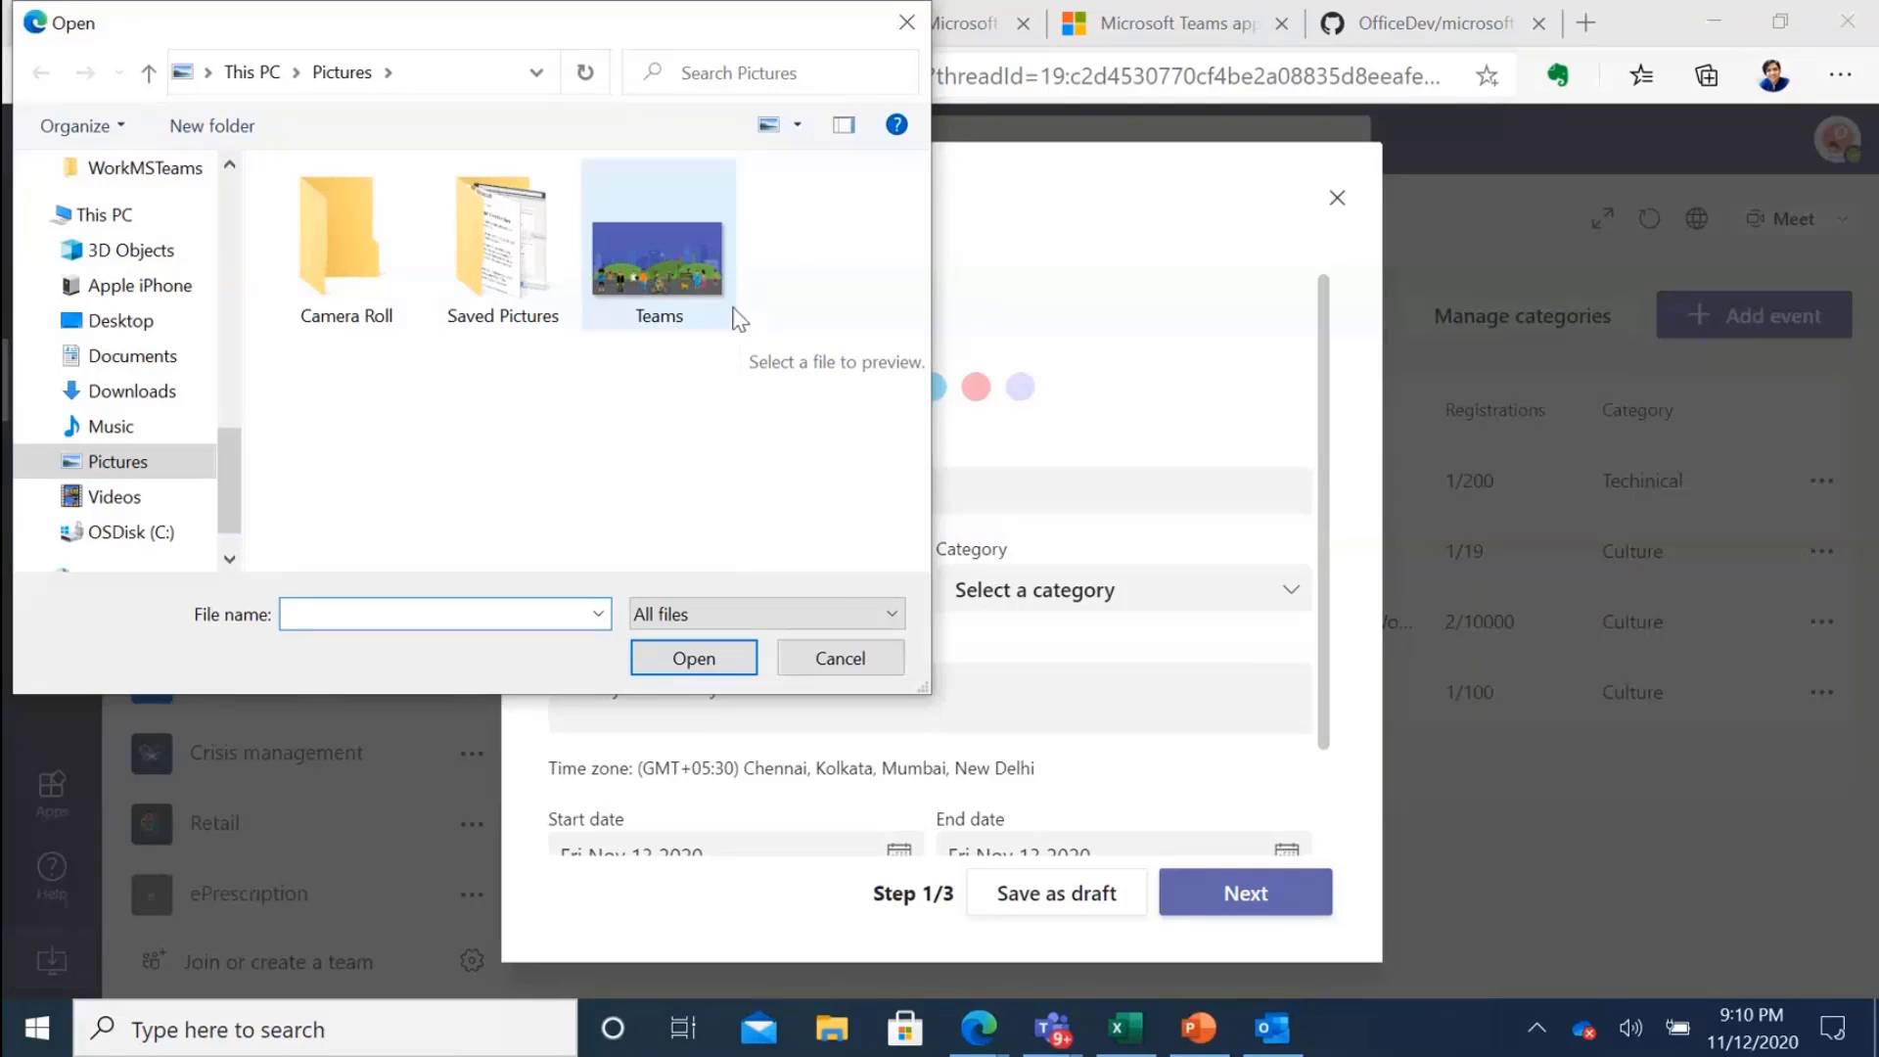
left_click(840, 658)
left_click(1017, 388)
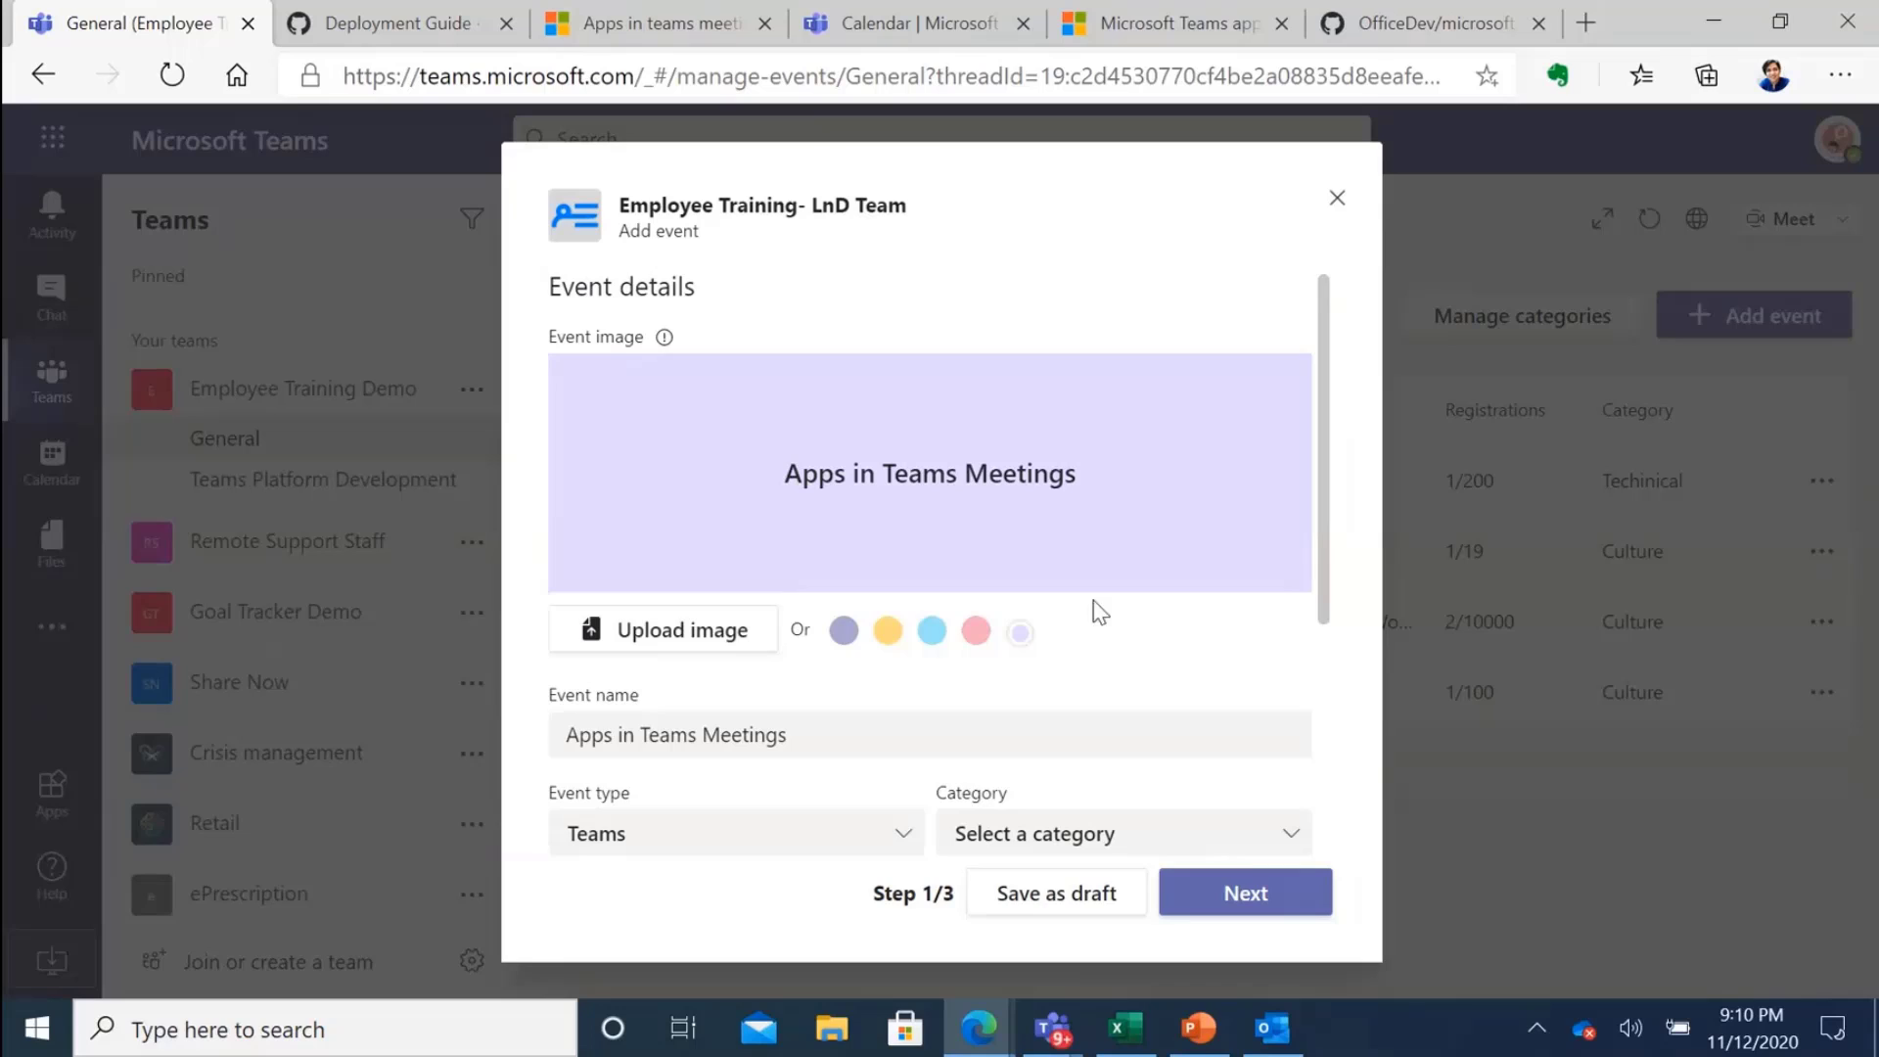
scroll(1095, 608, "down", 2)
scroll(1014, 721, "up", 1)
scroll(941, 561, "up", 1)
scroll(1008, 675, "down", 2)
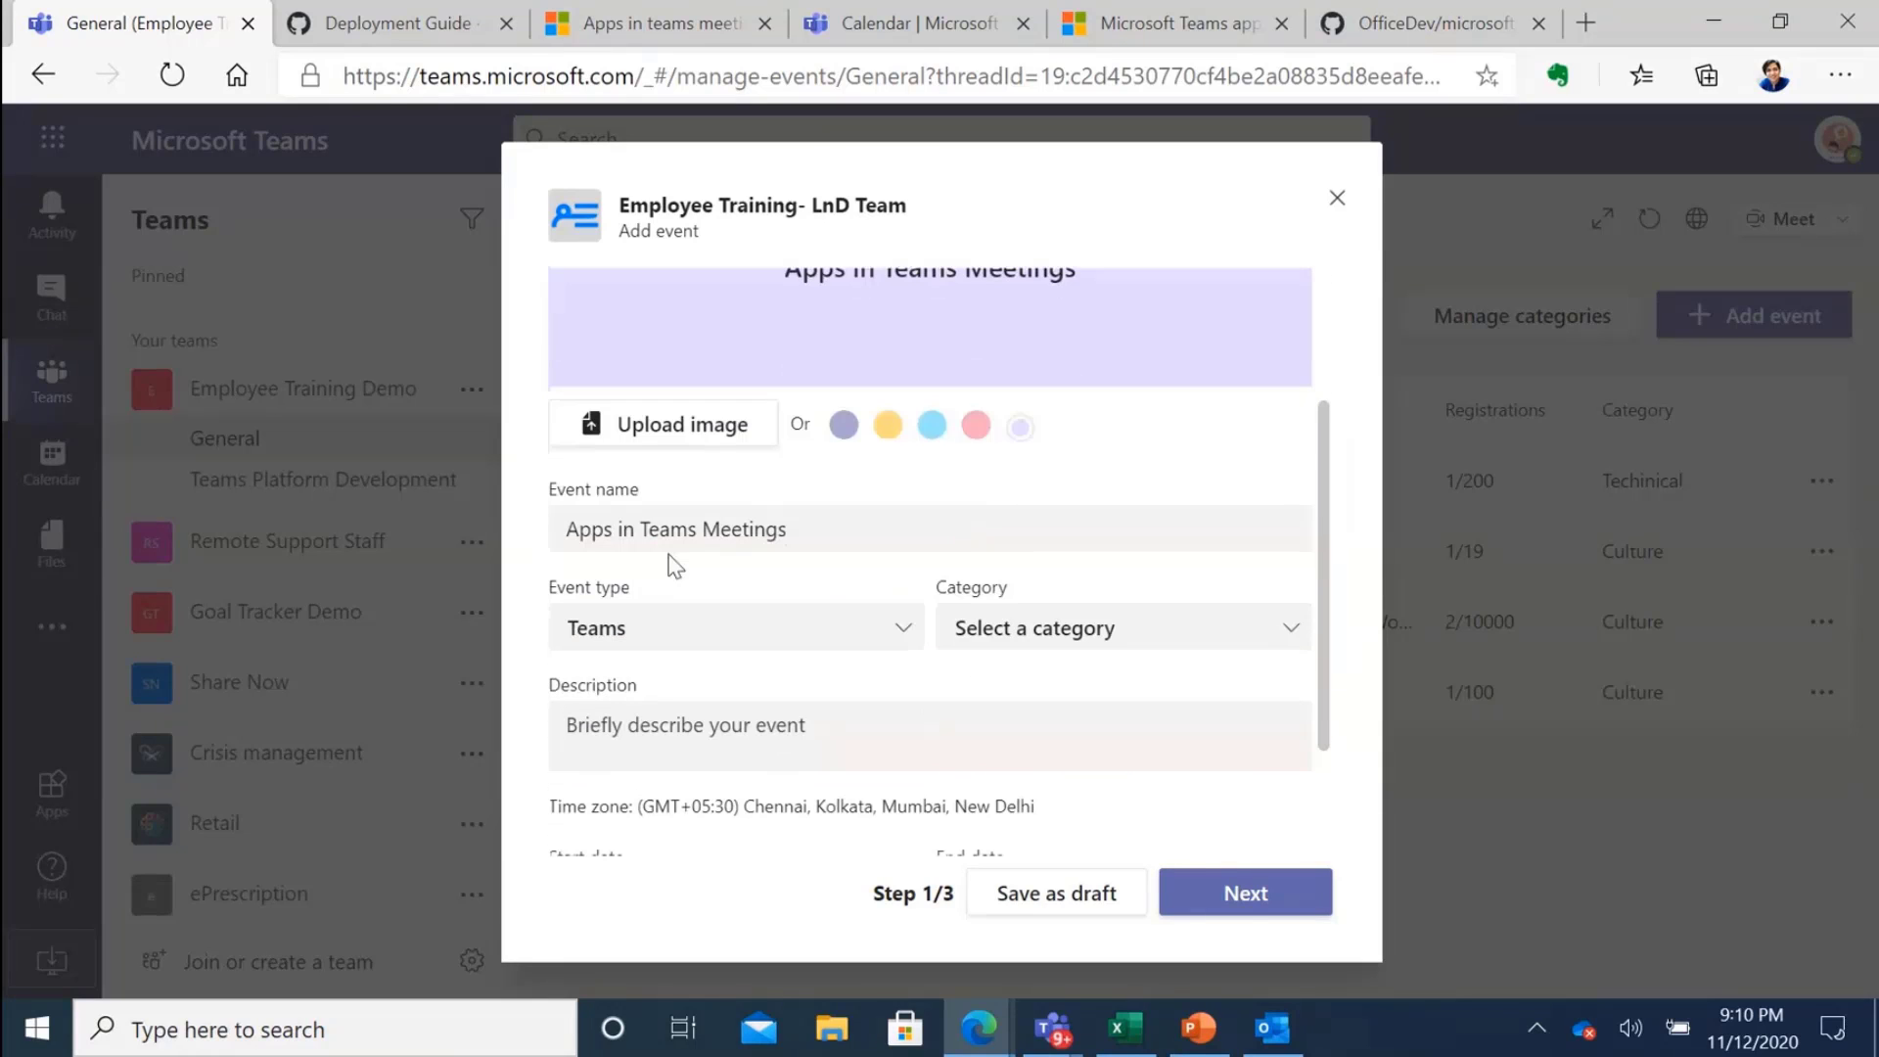
Look over the available event types and categories without selecting any.
left_click(690, 656)
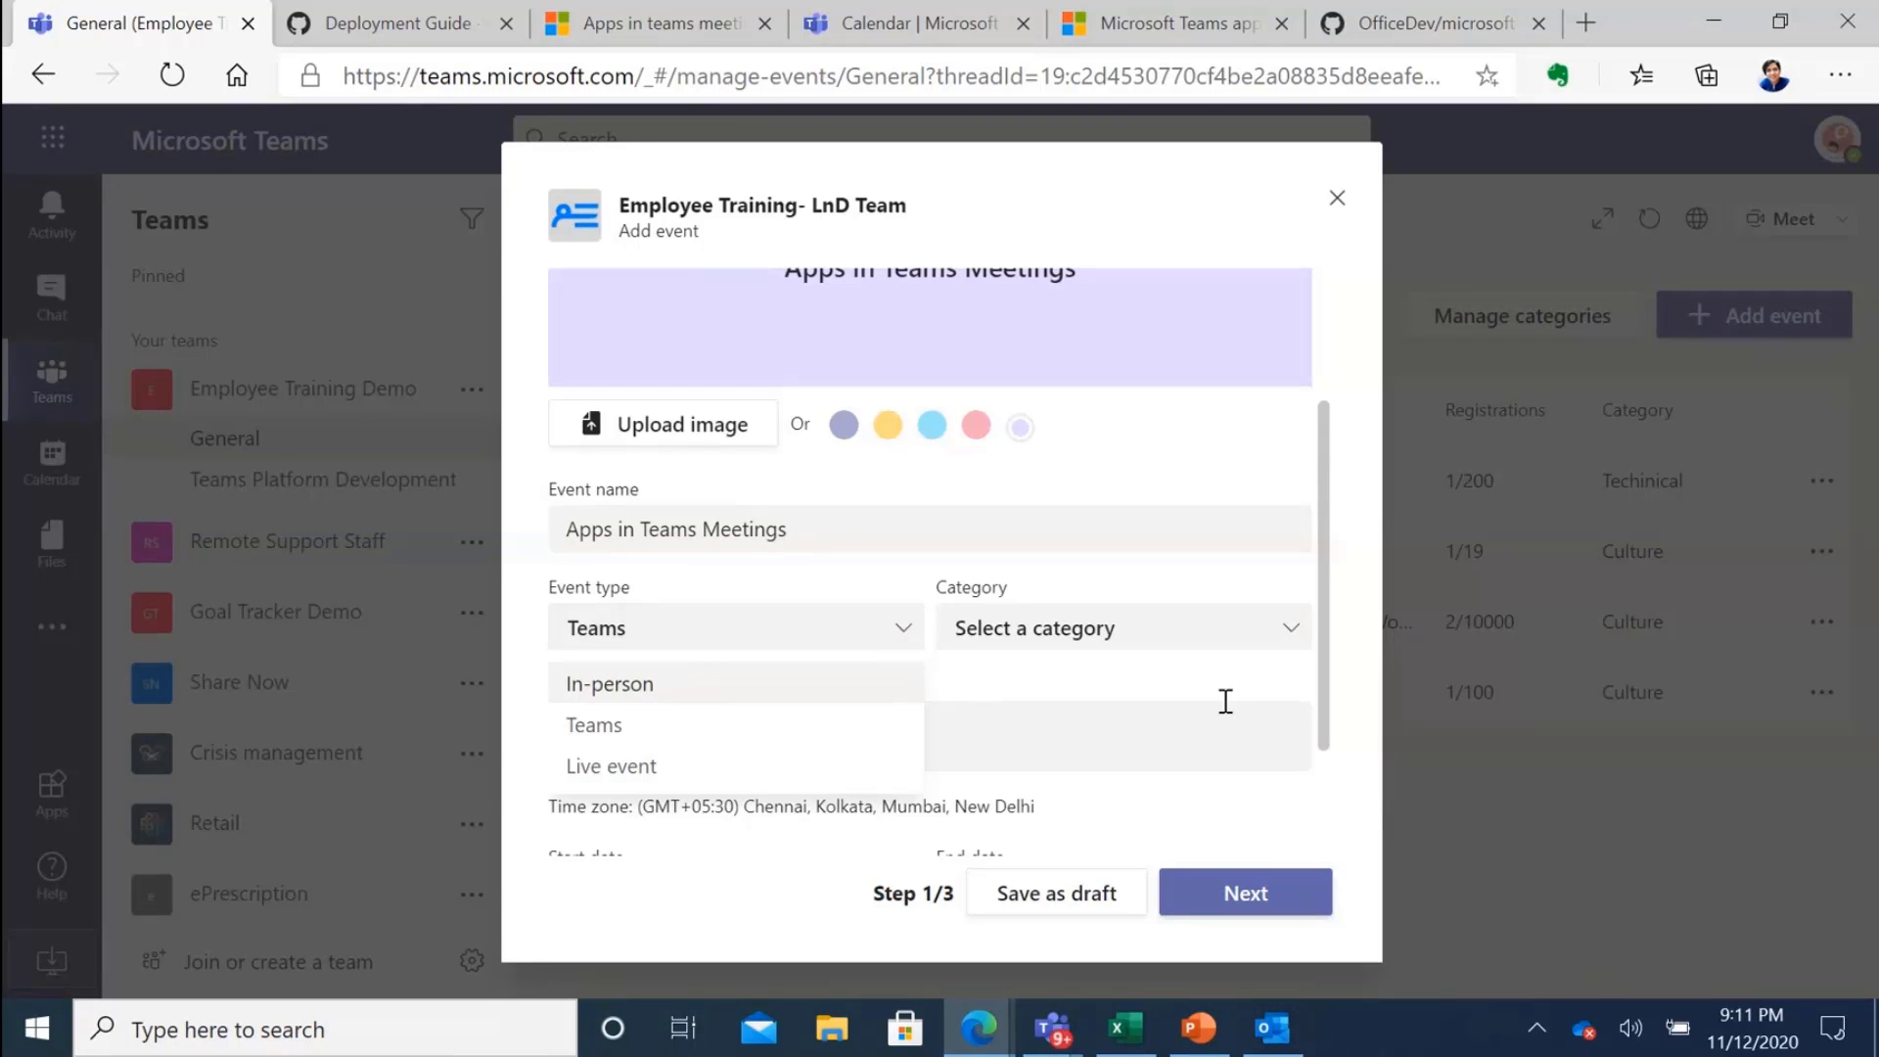
left_click(1185, 624)
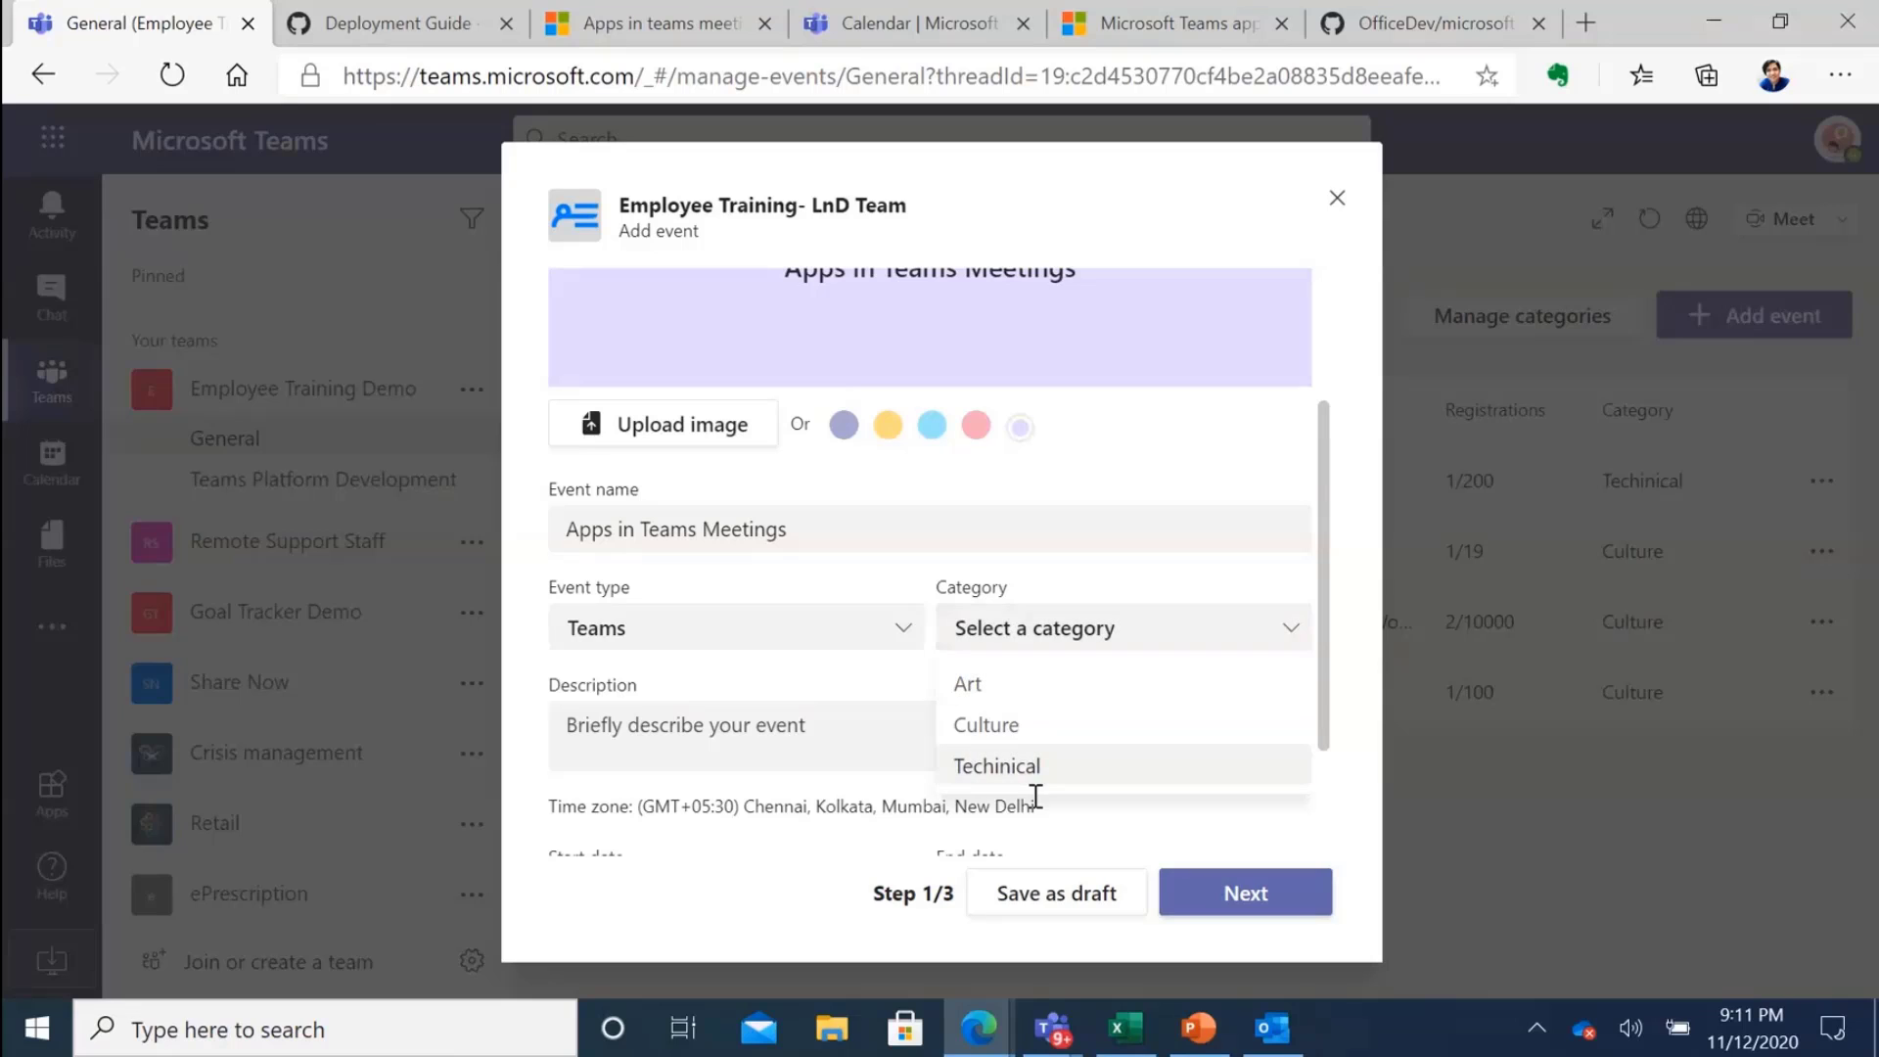
scroll(1071, 696, "down", 2)
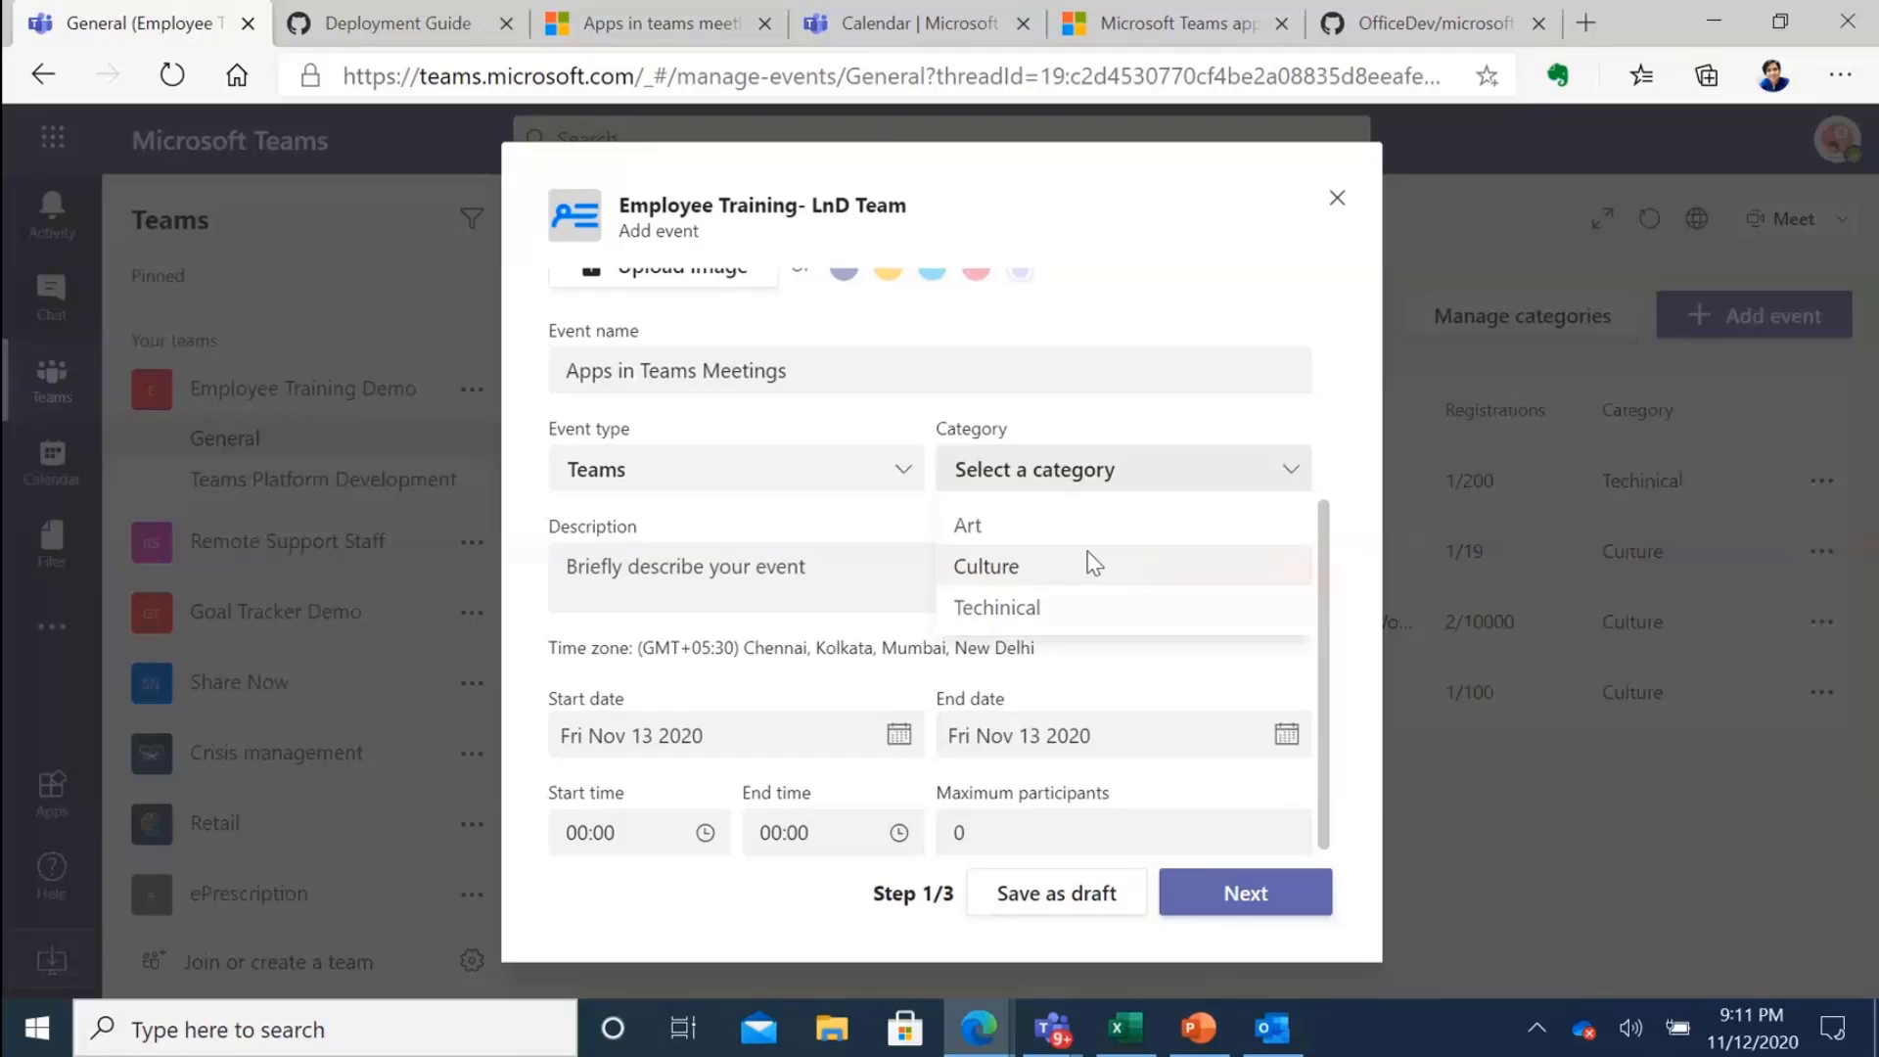
left_click(704, 593)
left_click(729, 535)
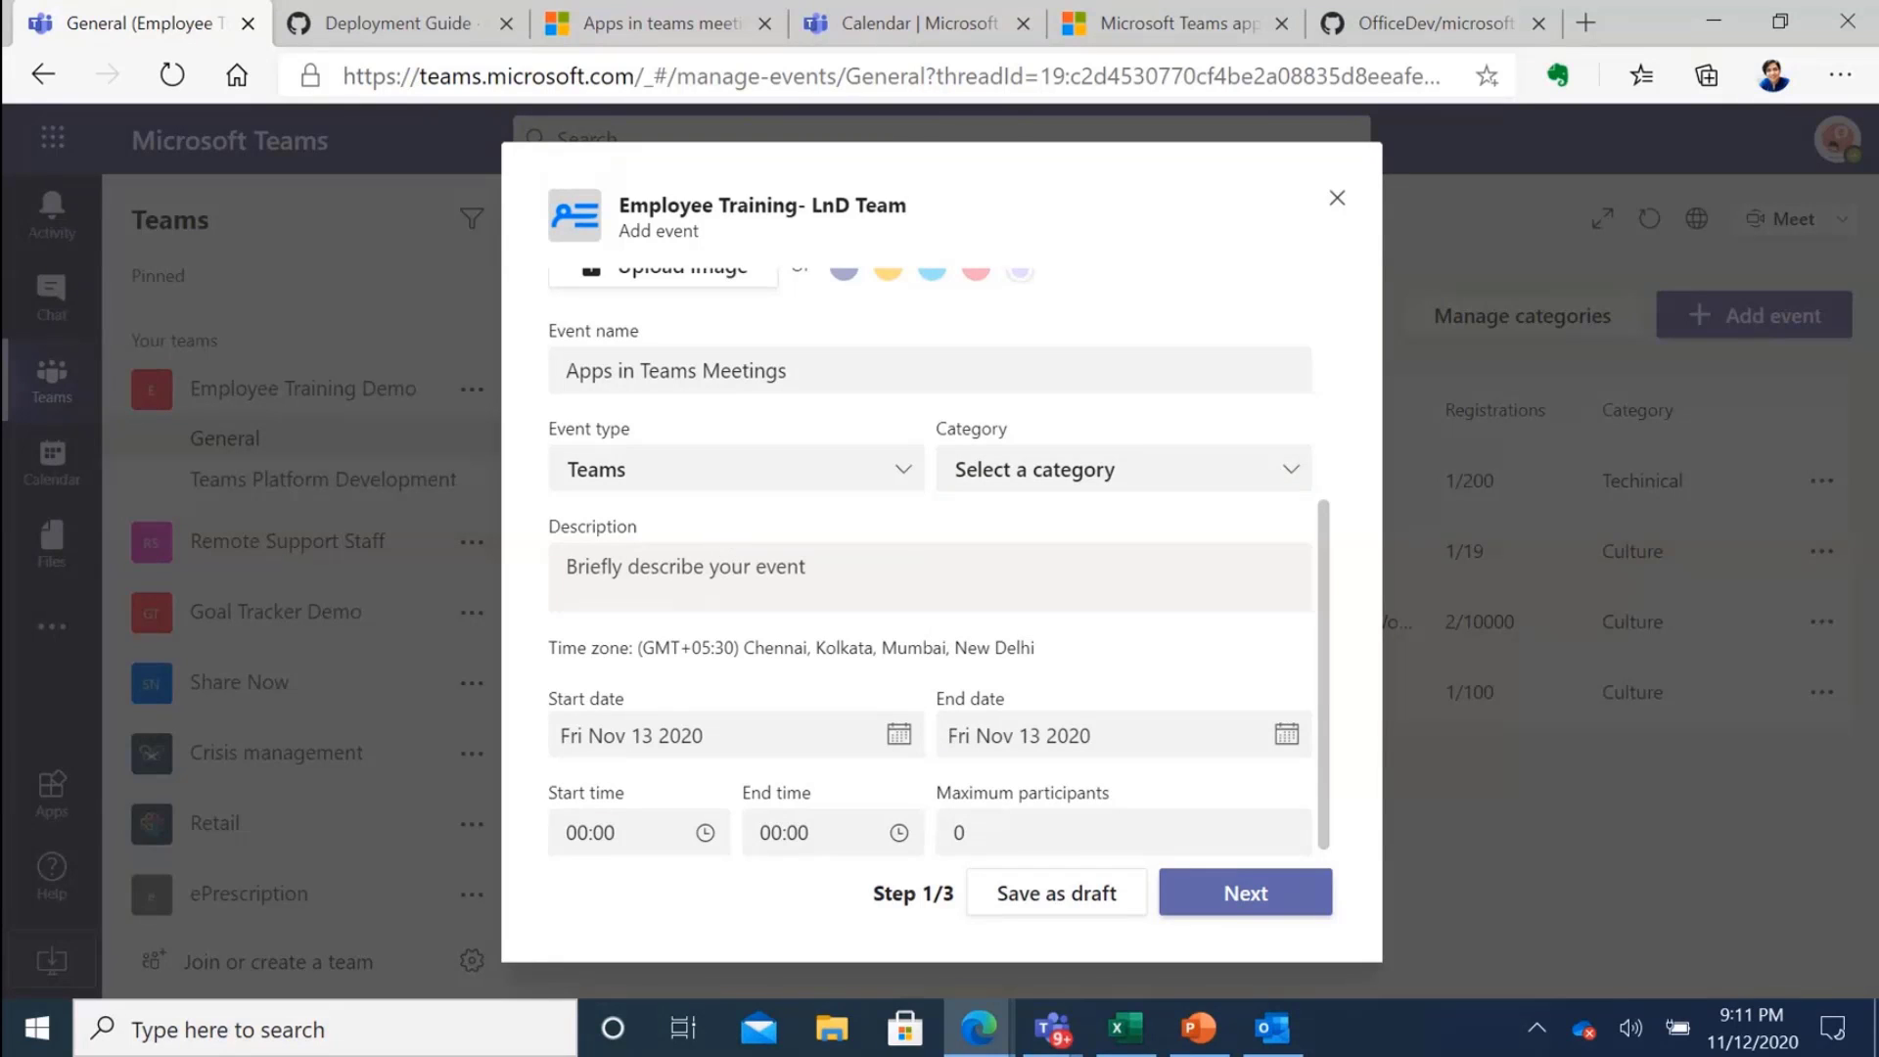
Set the event type to Live event.
left_click(780, 481)
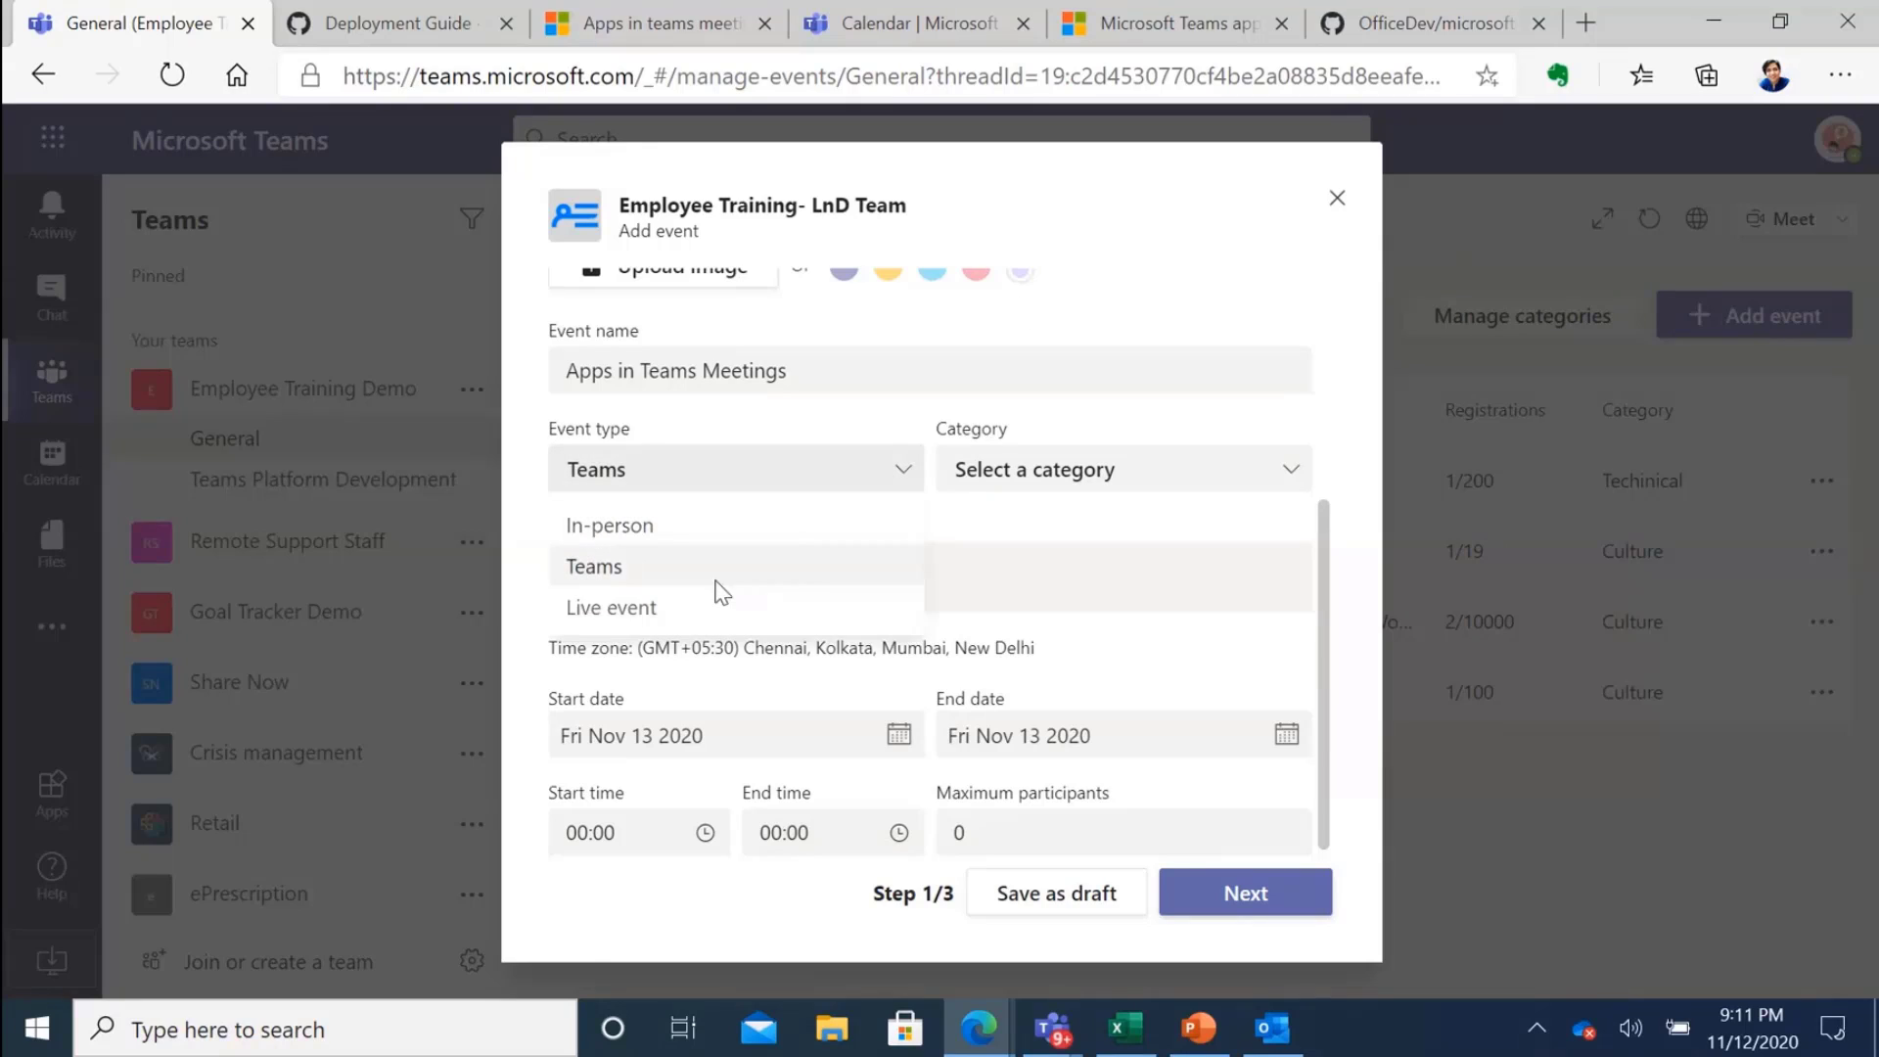
left_click(704, 608)
left_click(807, 567)
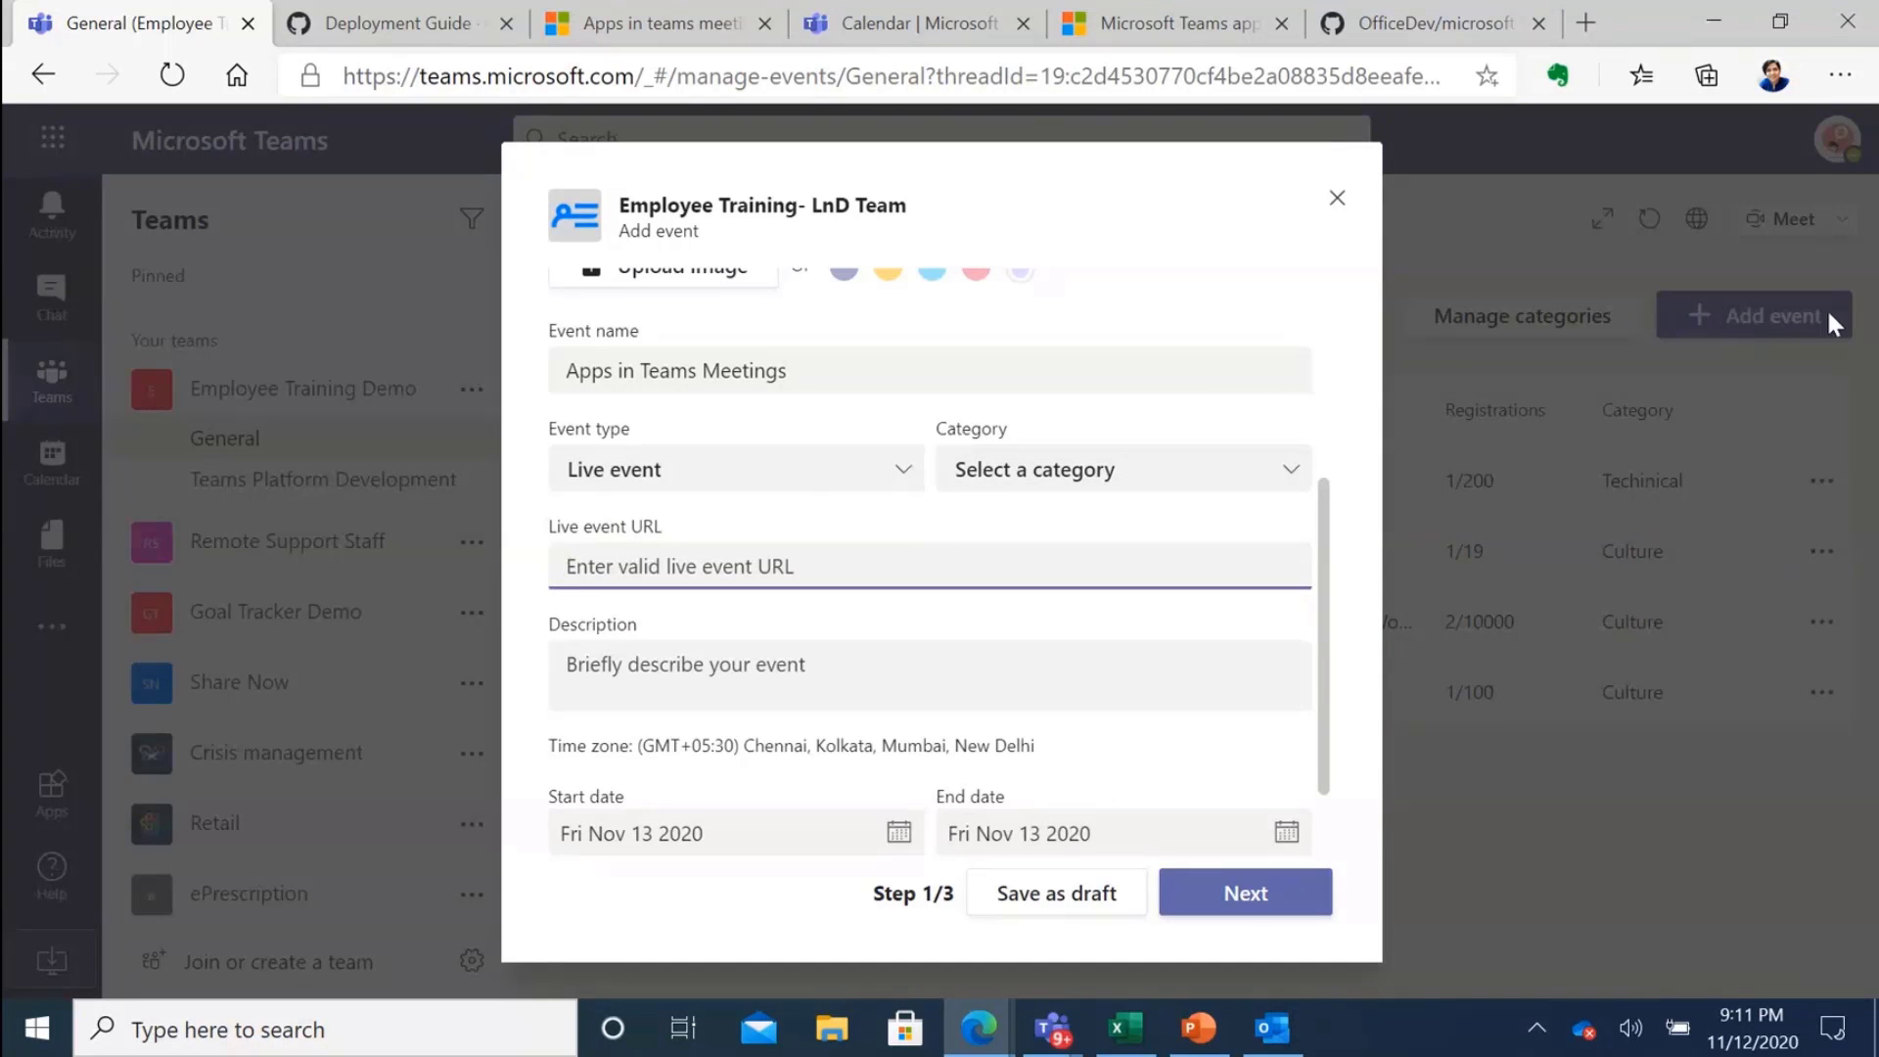
left_click(893, 489)
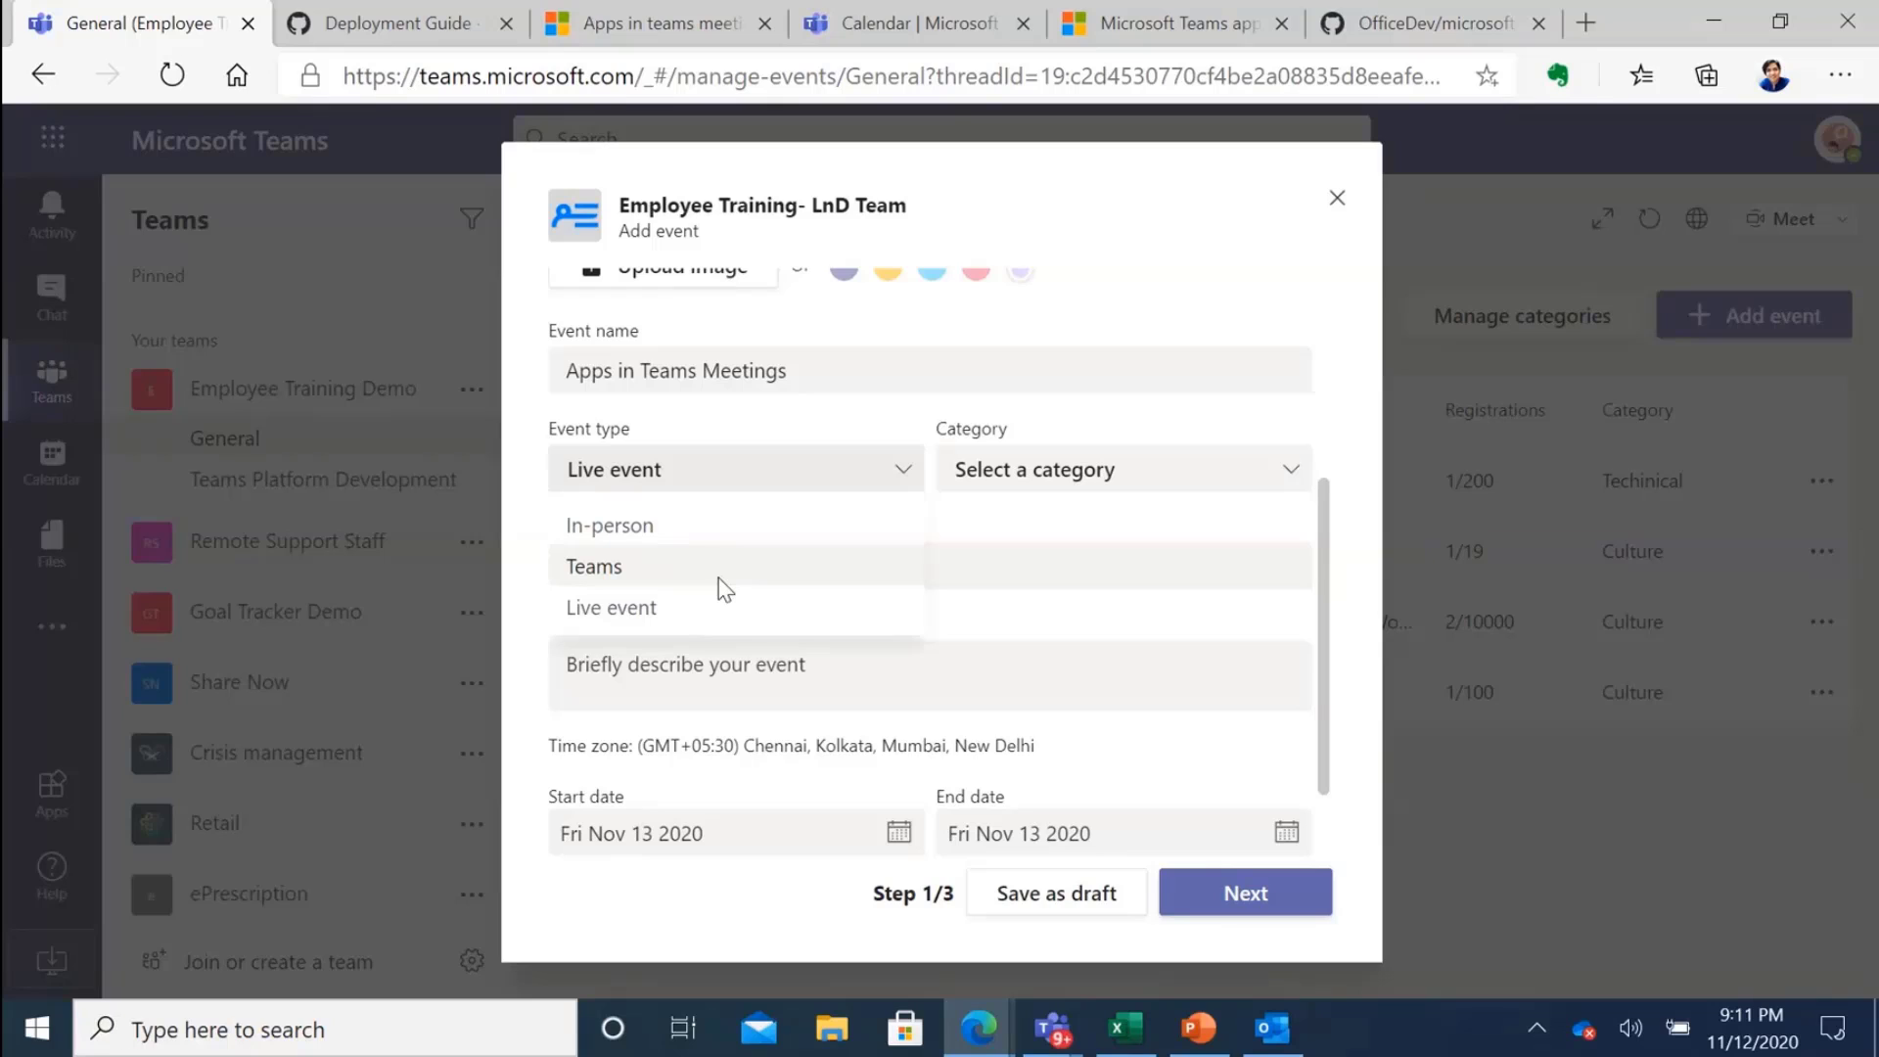
left_click(712, 610)
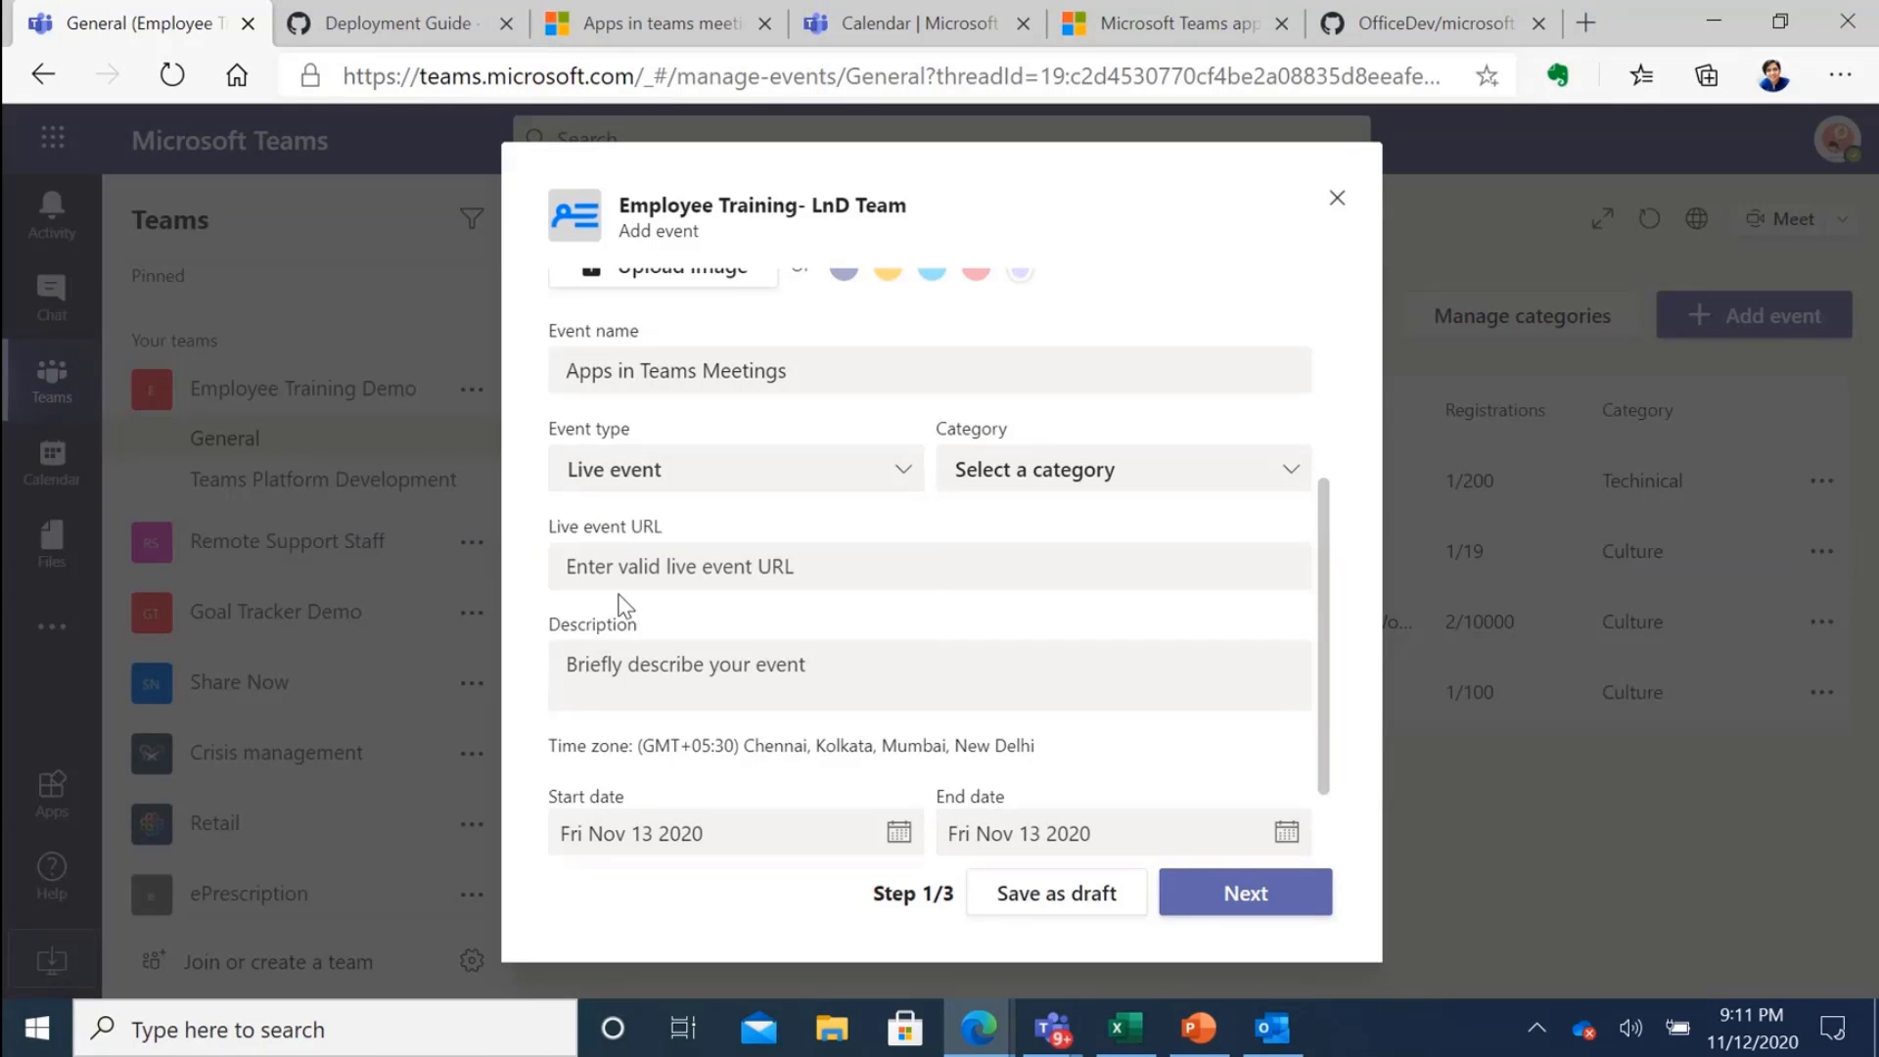
Copy the attendee link of the Nov 17 "Apps in Teams Meetings" live event from the Teams calendar into the Live event URL.
left_click(699, 565)
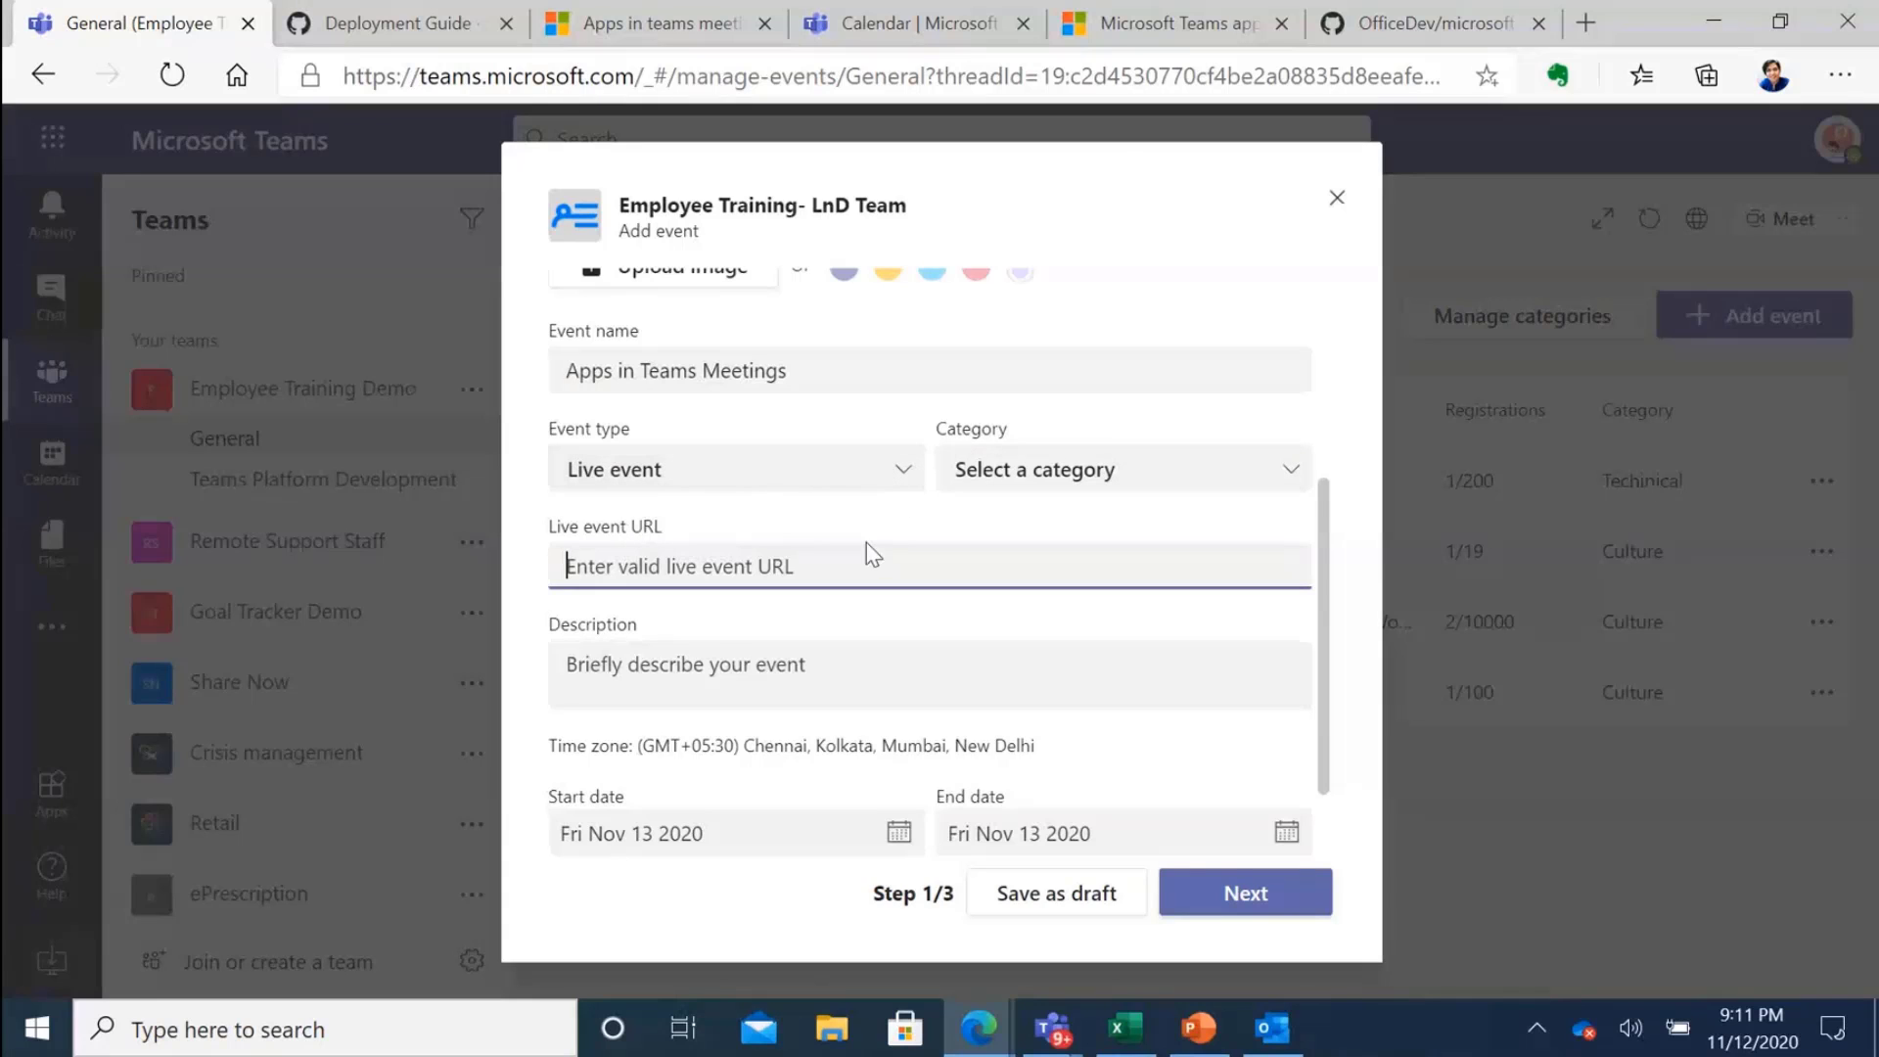
left_click(955, 14)
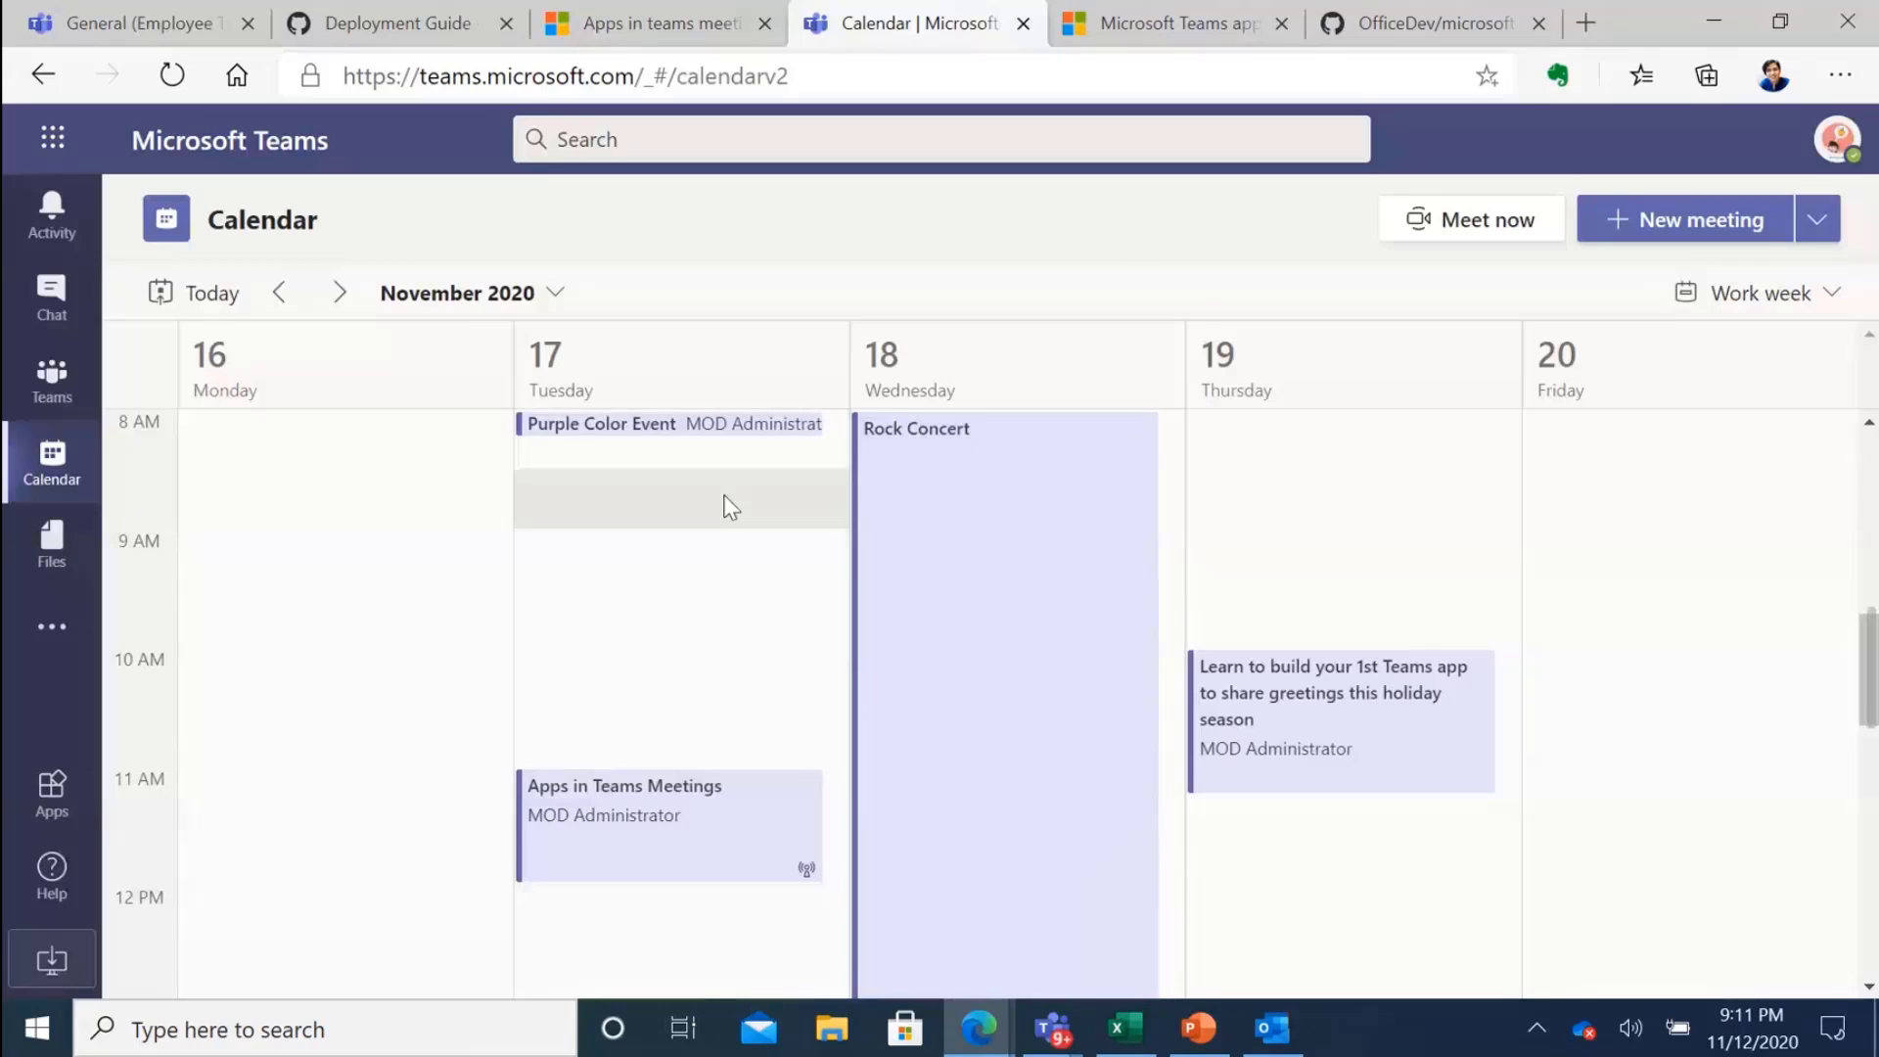
scroll(725, 508, "up", 2)
scroll(704, 538, "down", 4)
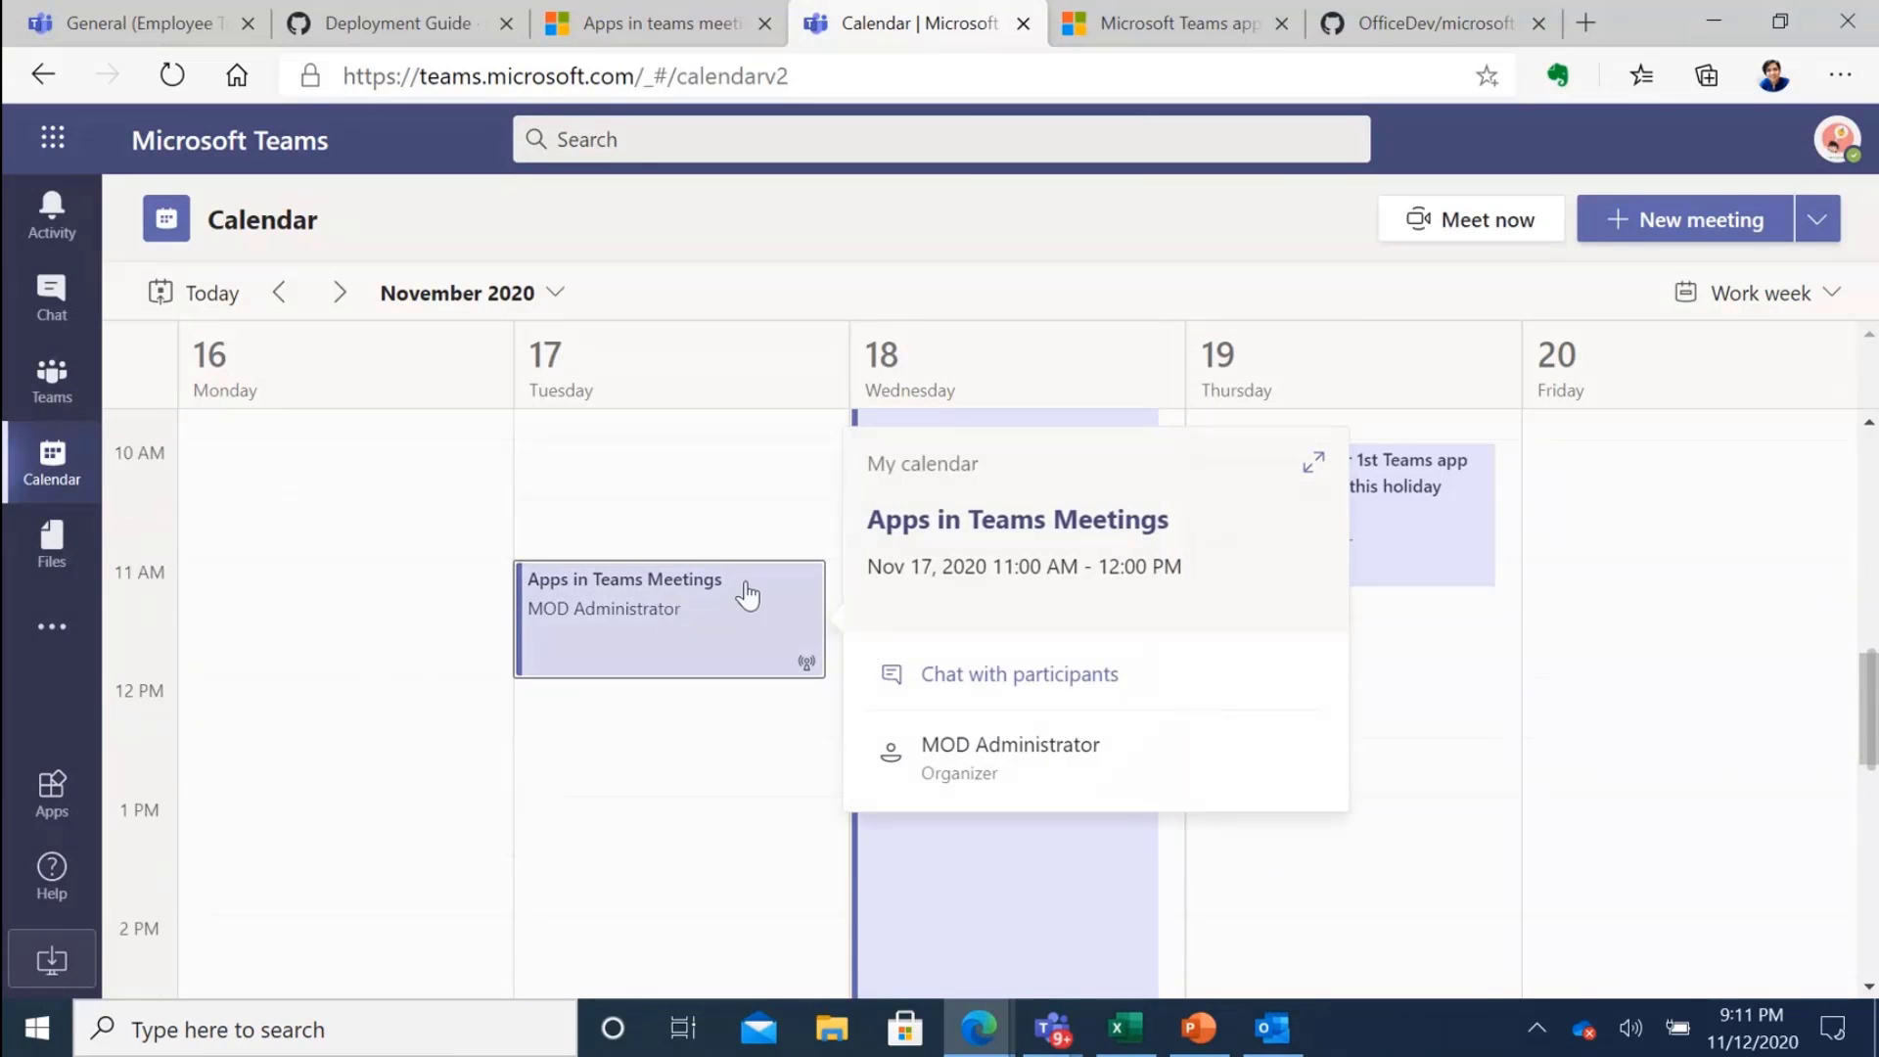
left_click(696, 657)
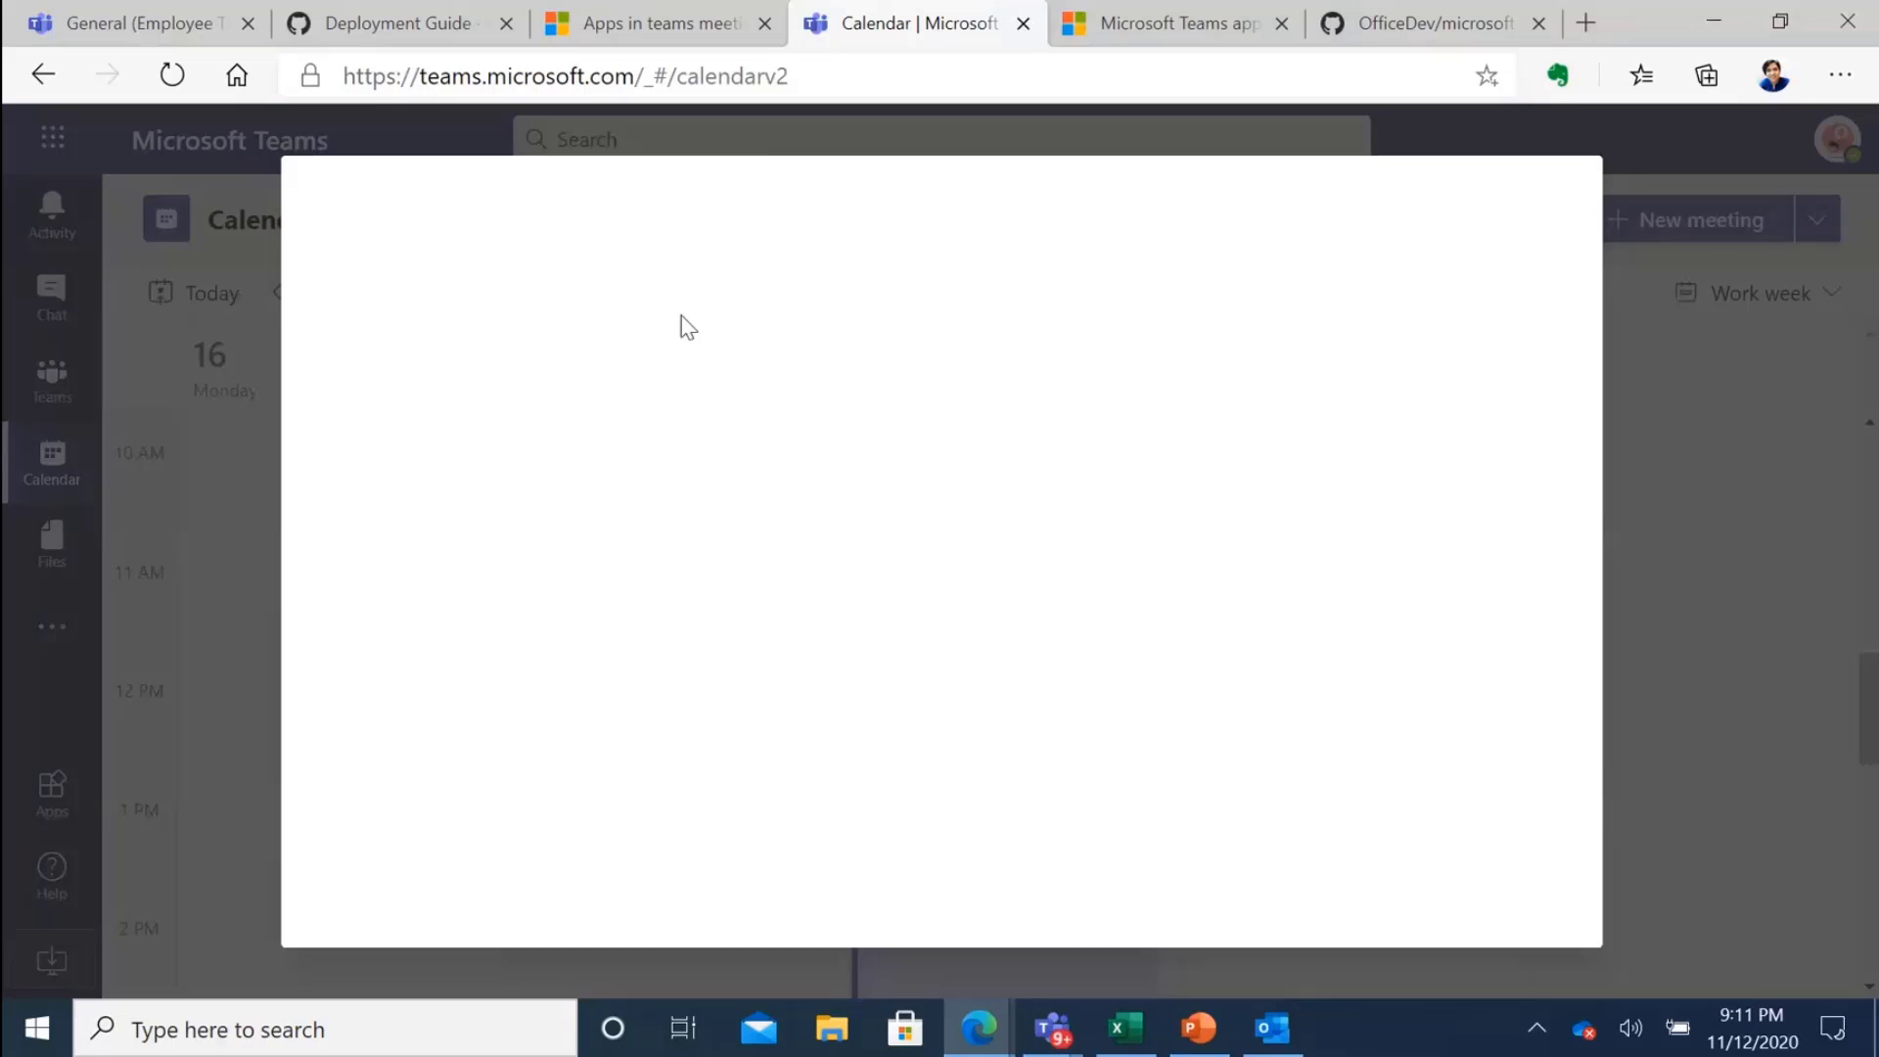
left_click(741, 368)
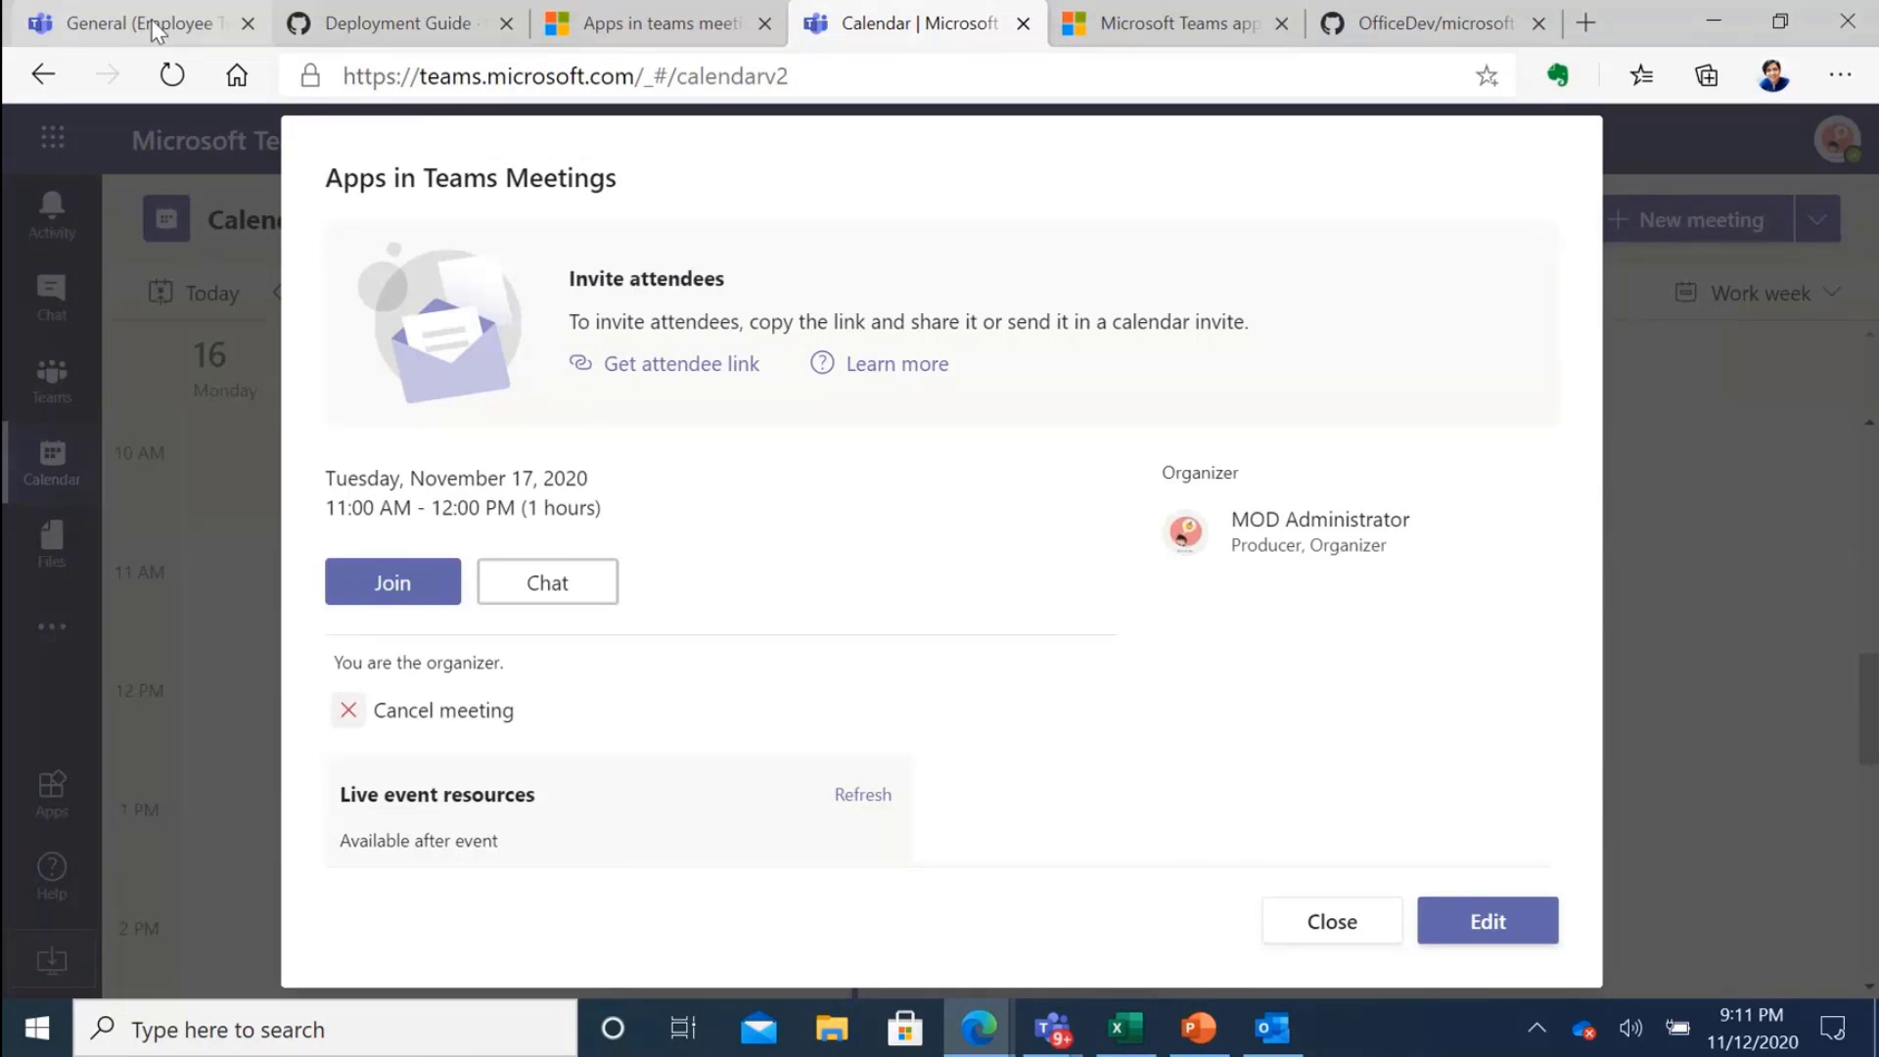
left_click(195, 22)
key("ctrl+v")
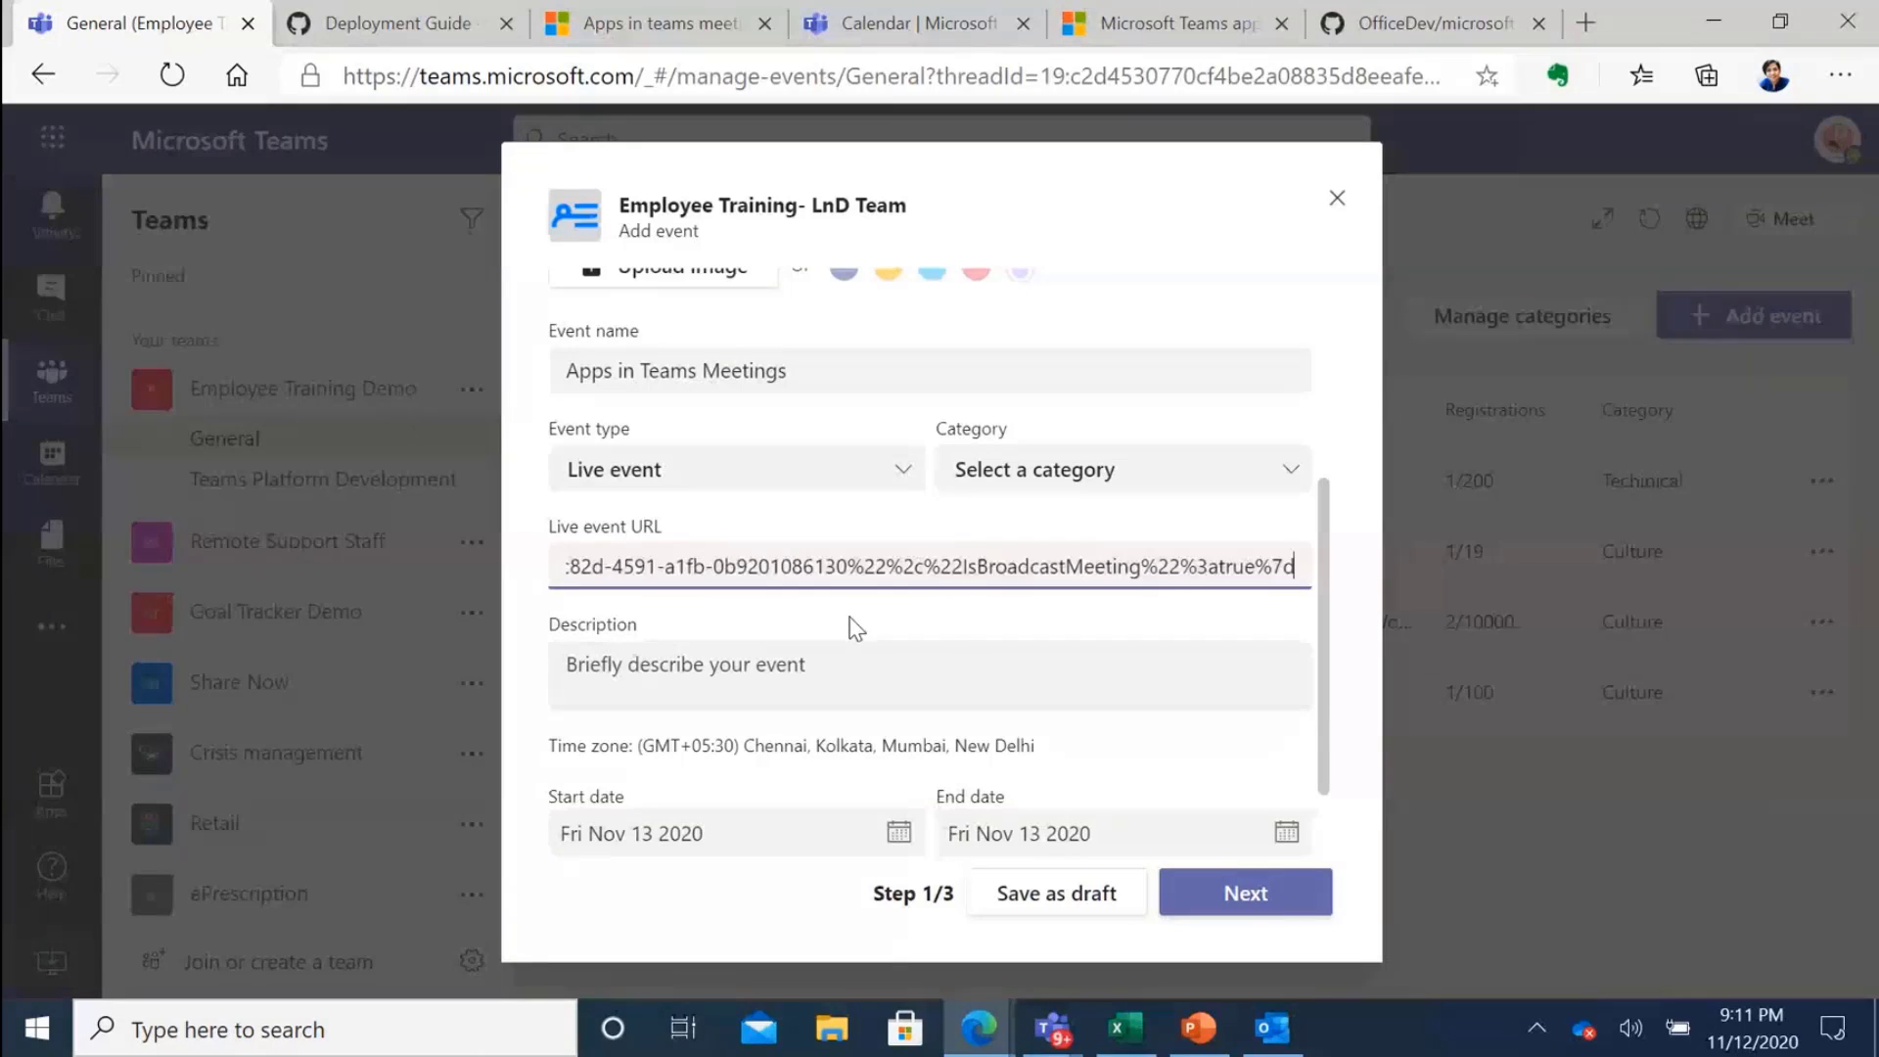
Copy the highlighted passage on meeting app extensibility's three concepts from the Microsoft docs page into the event description and review it.
left_click(968, 685)
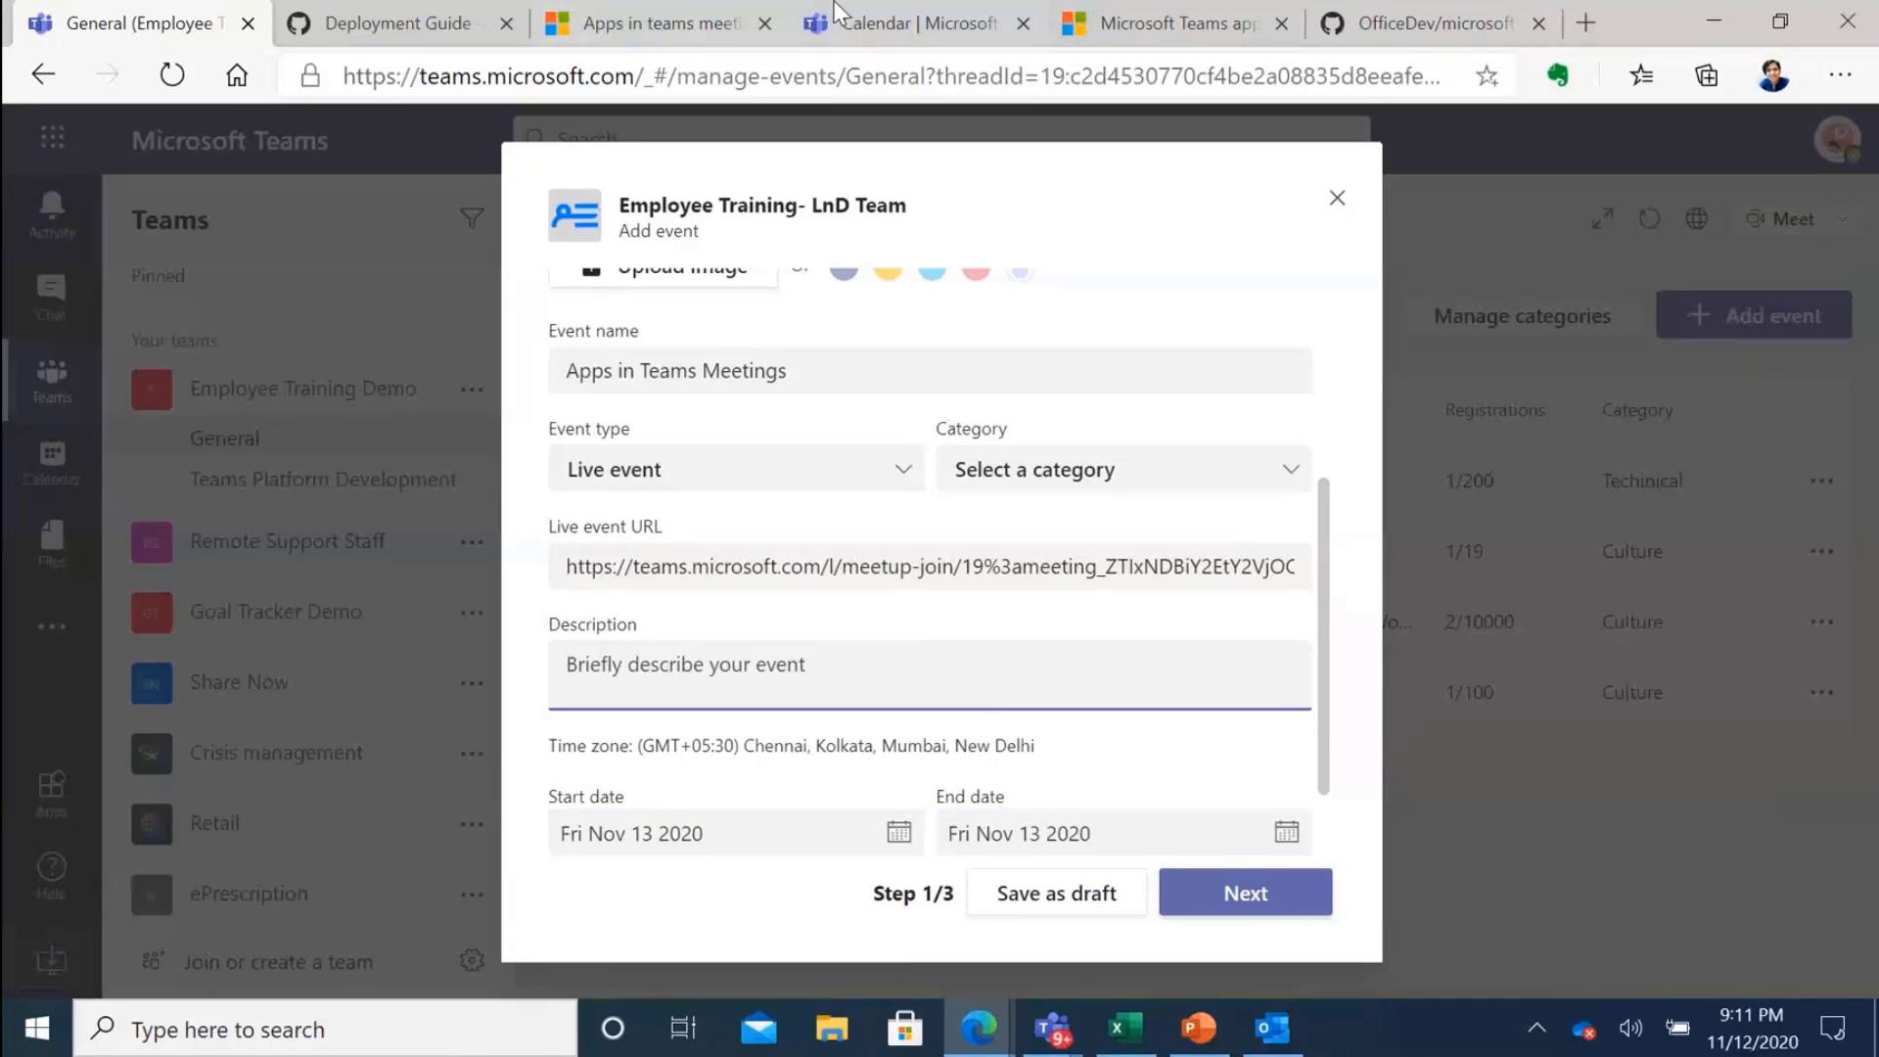
left_click(766, 2)
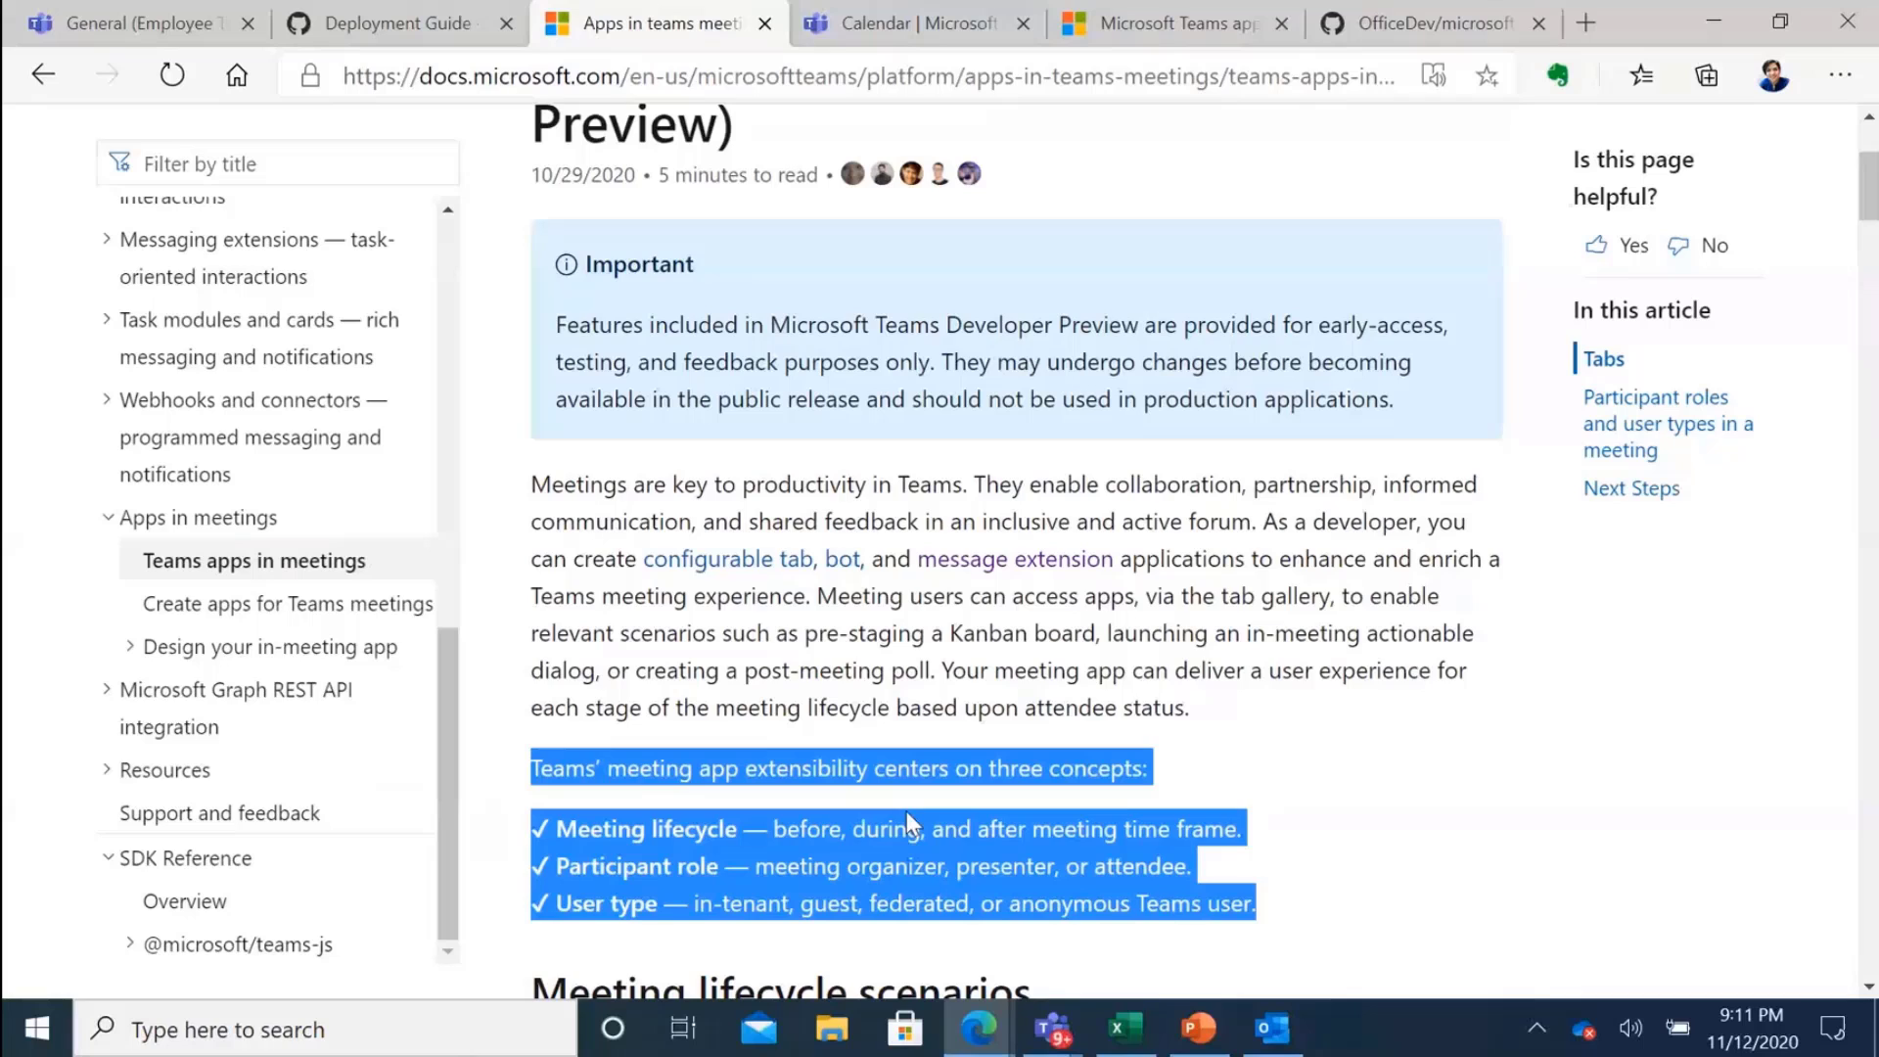
key("ctrl+c")
key("ctrl+1")
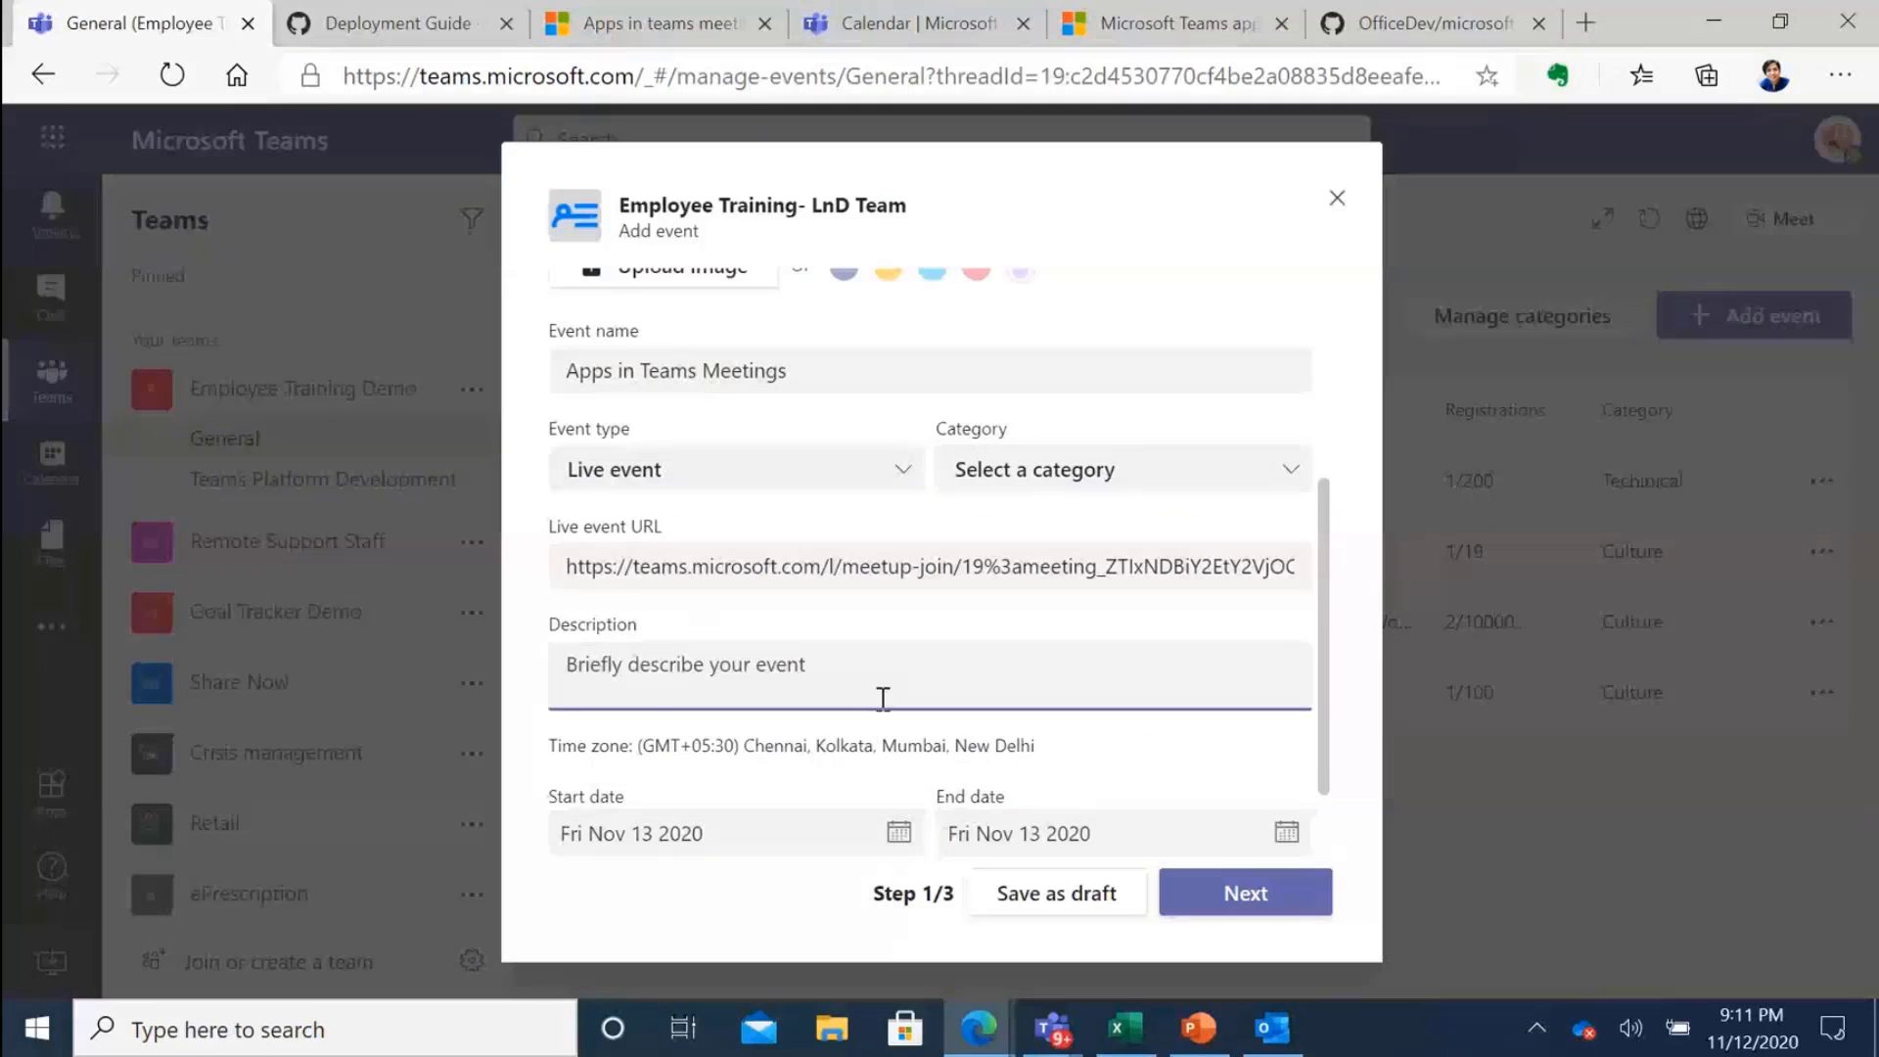
key("ctrl+v")
scroll(886, 695, "up", 1)
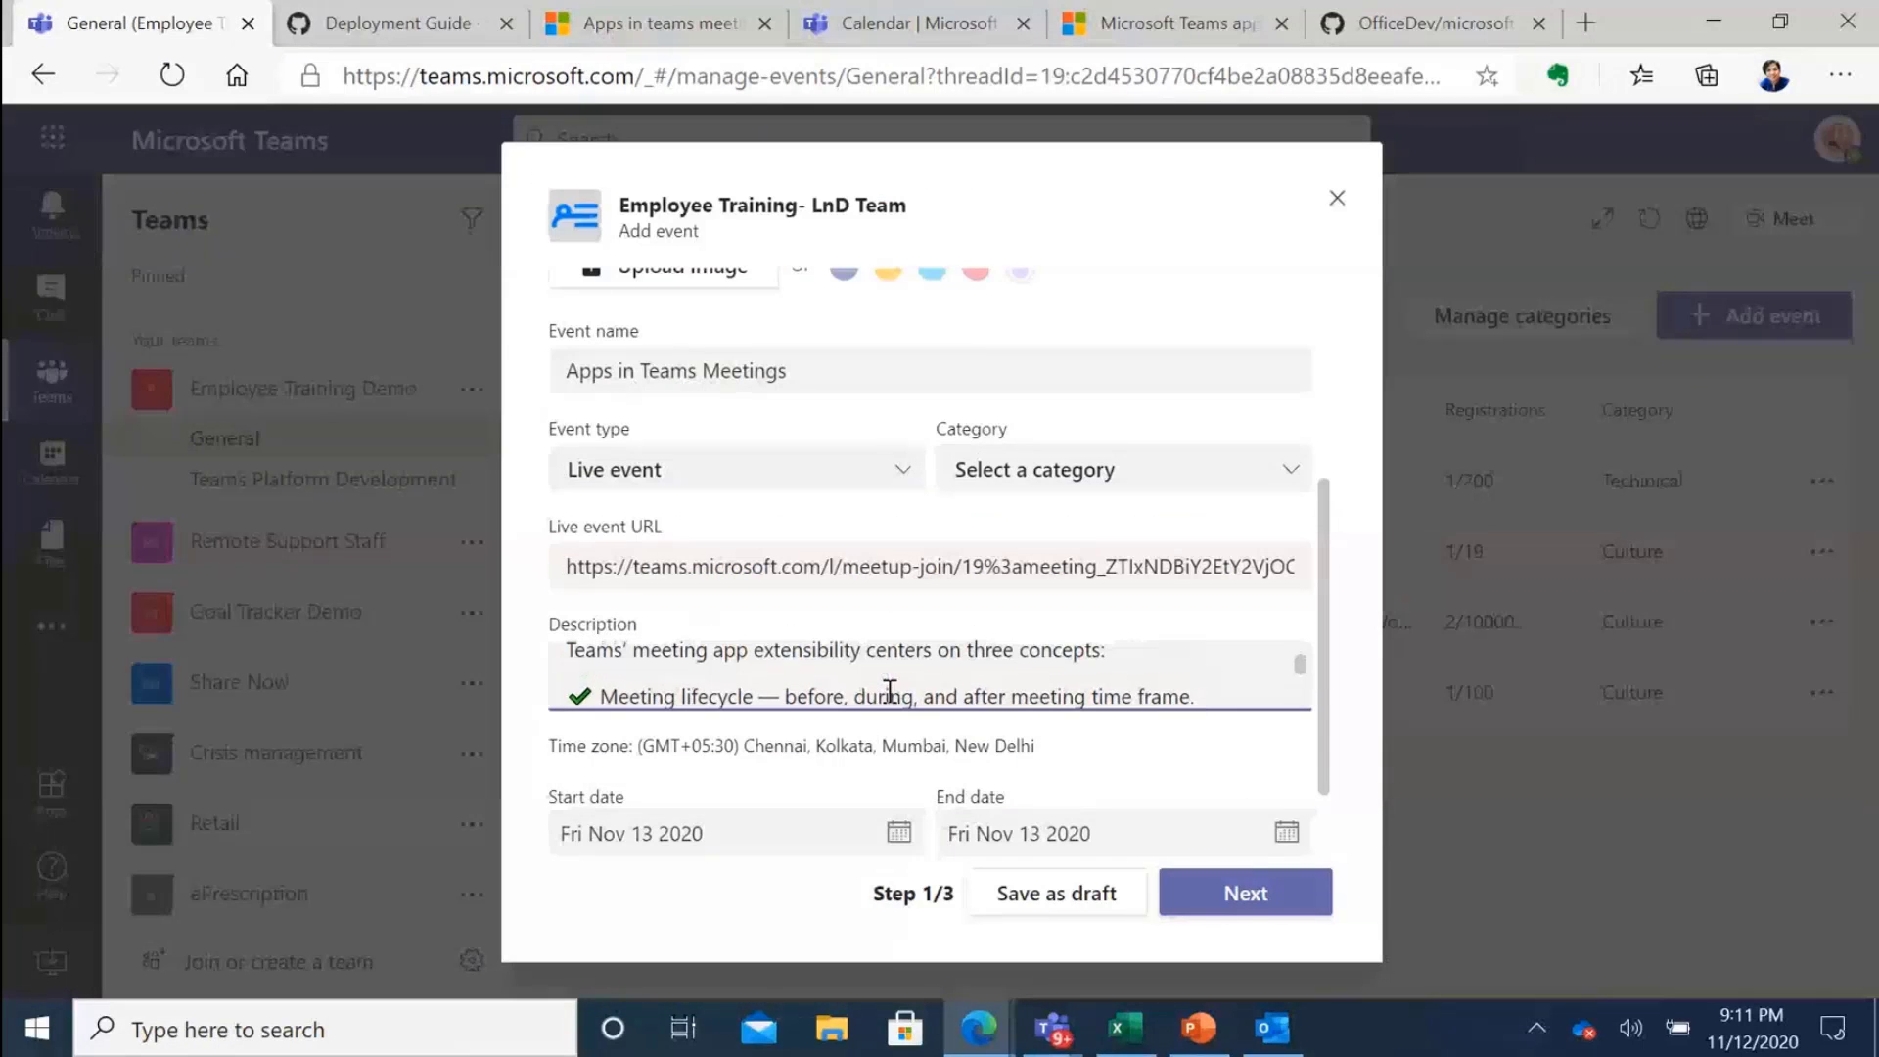
left_click_drag(569, 695, 543, 707)
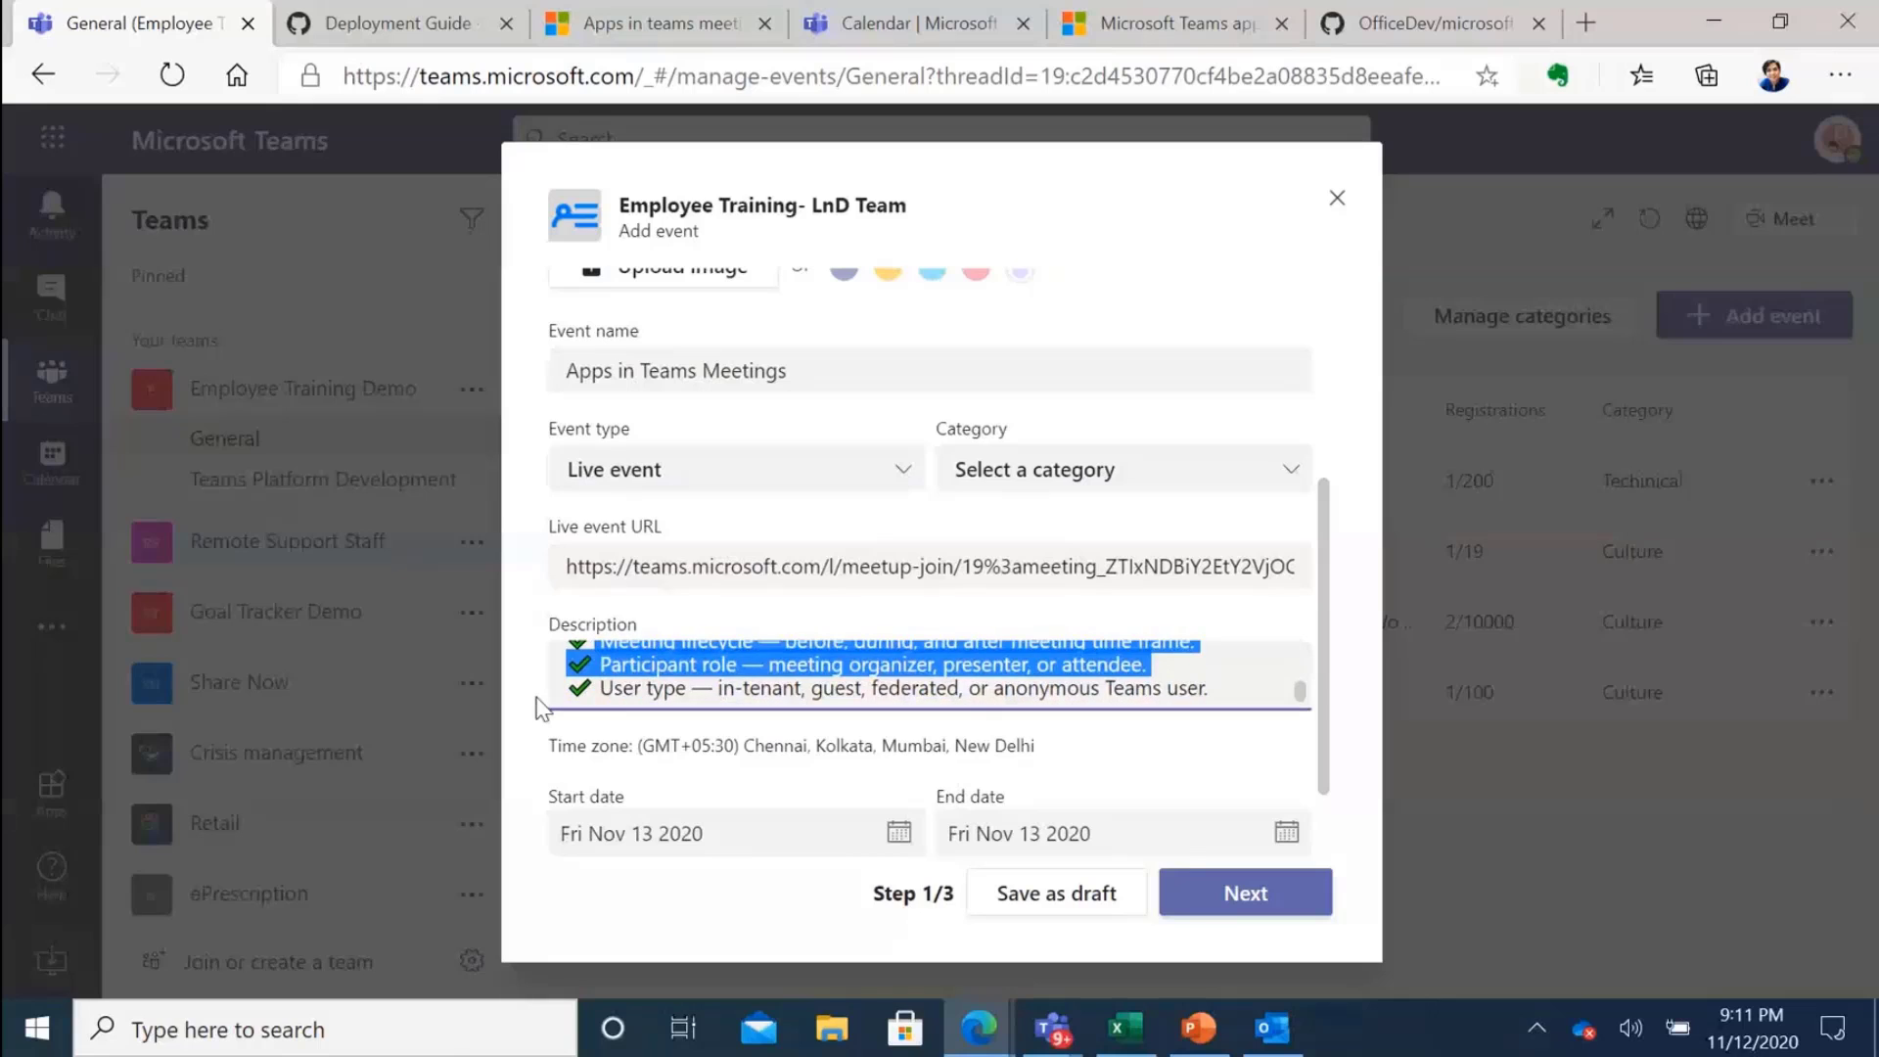
left_click(675, 691)
scroll(590, 675, "up", 1)
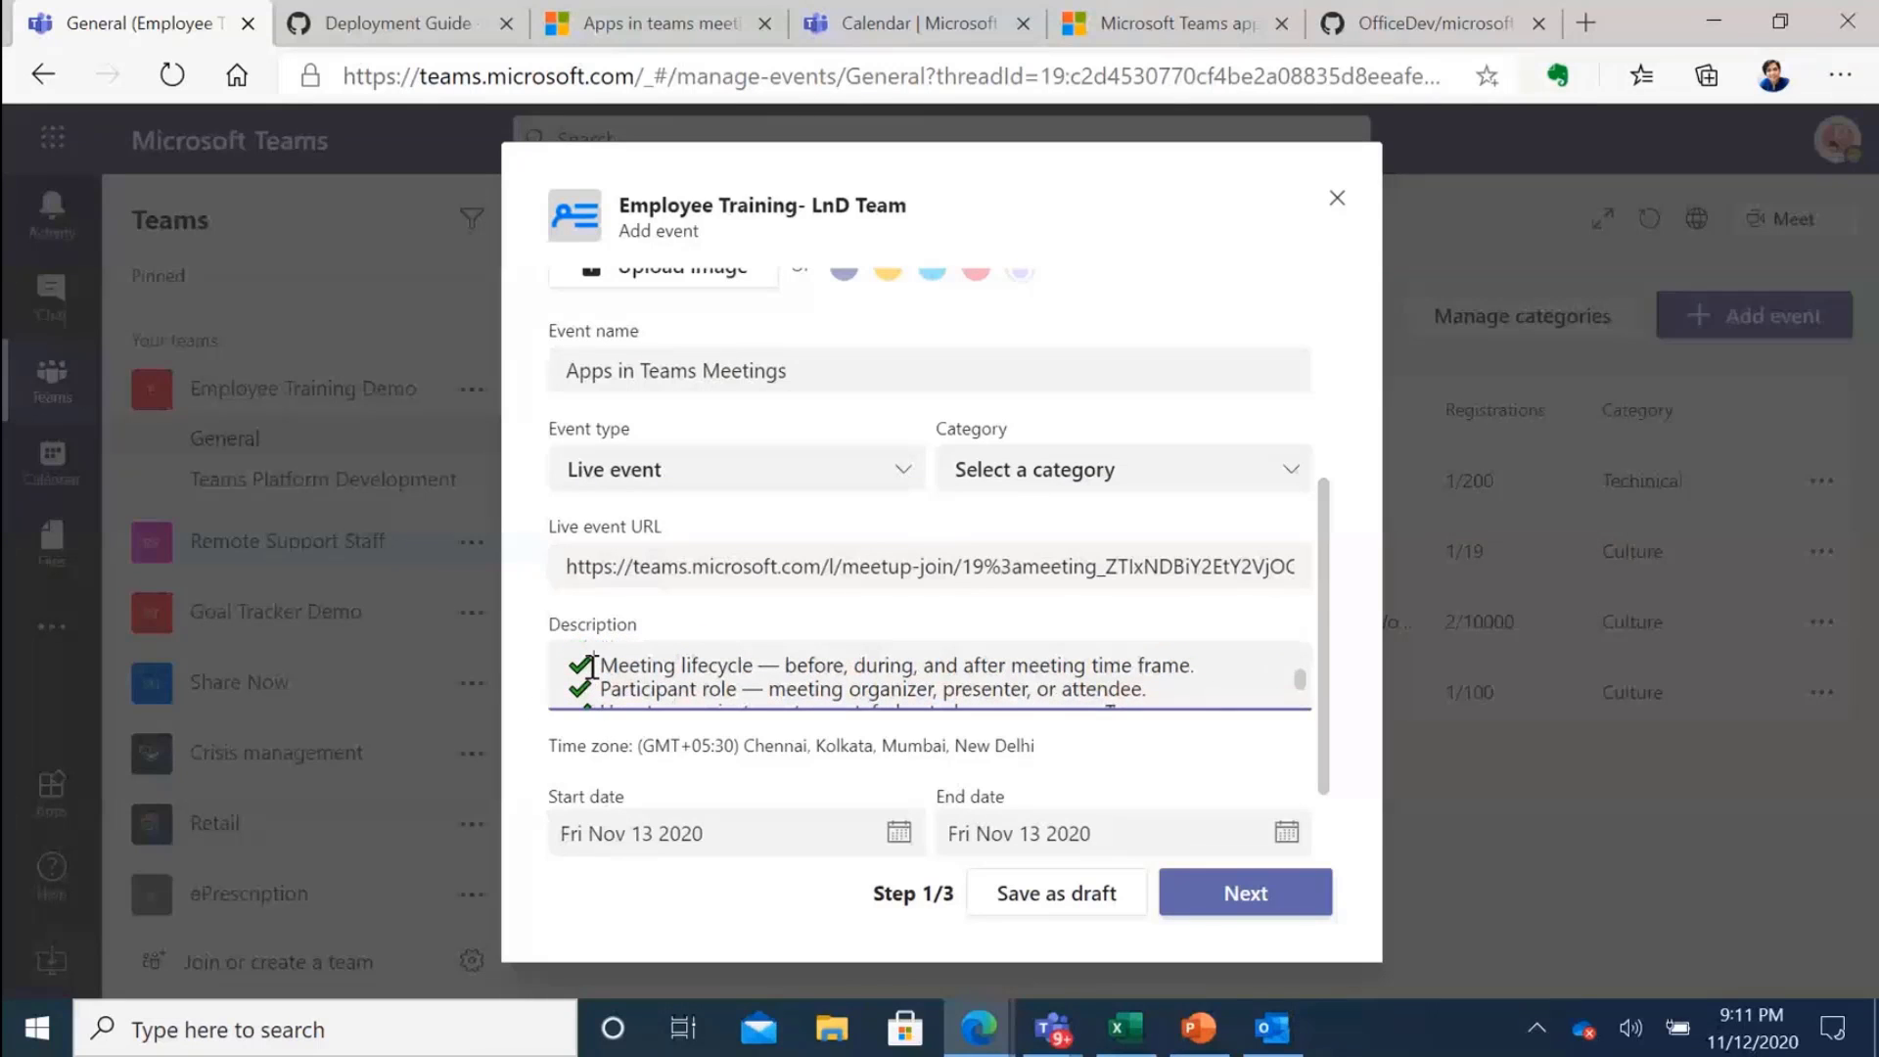
scroll(866, 670, "down", 1)
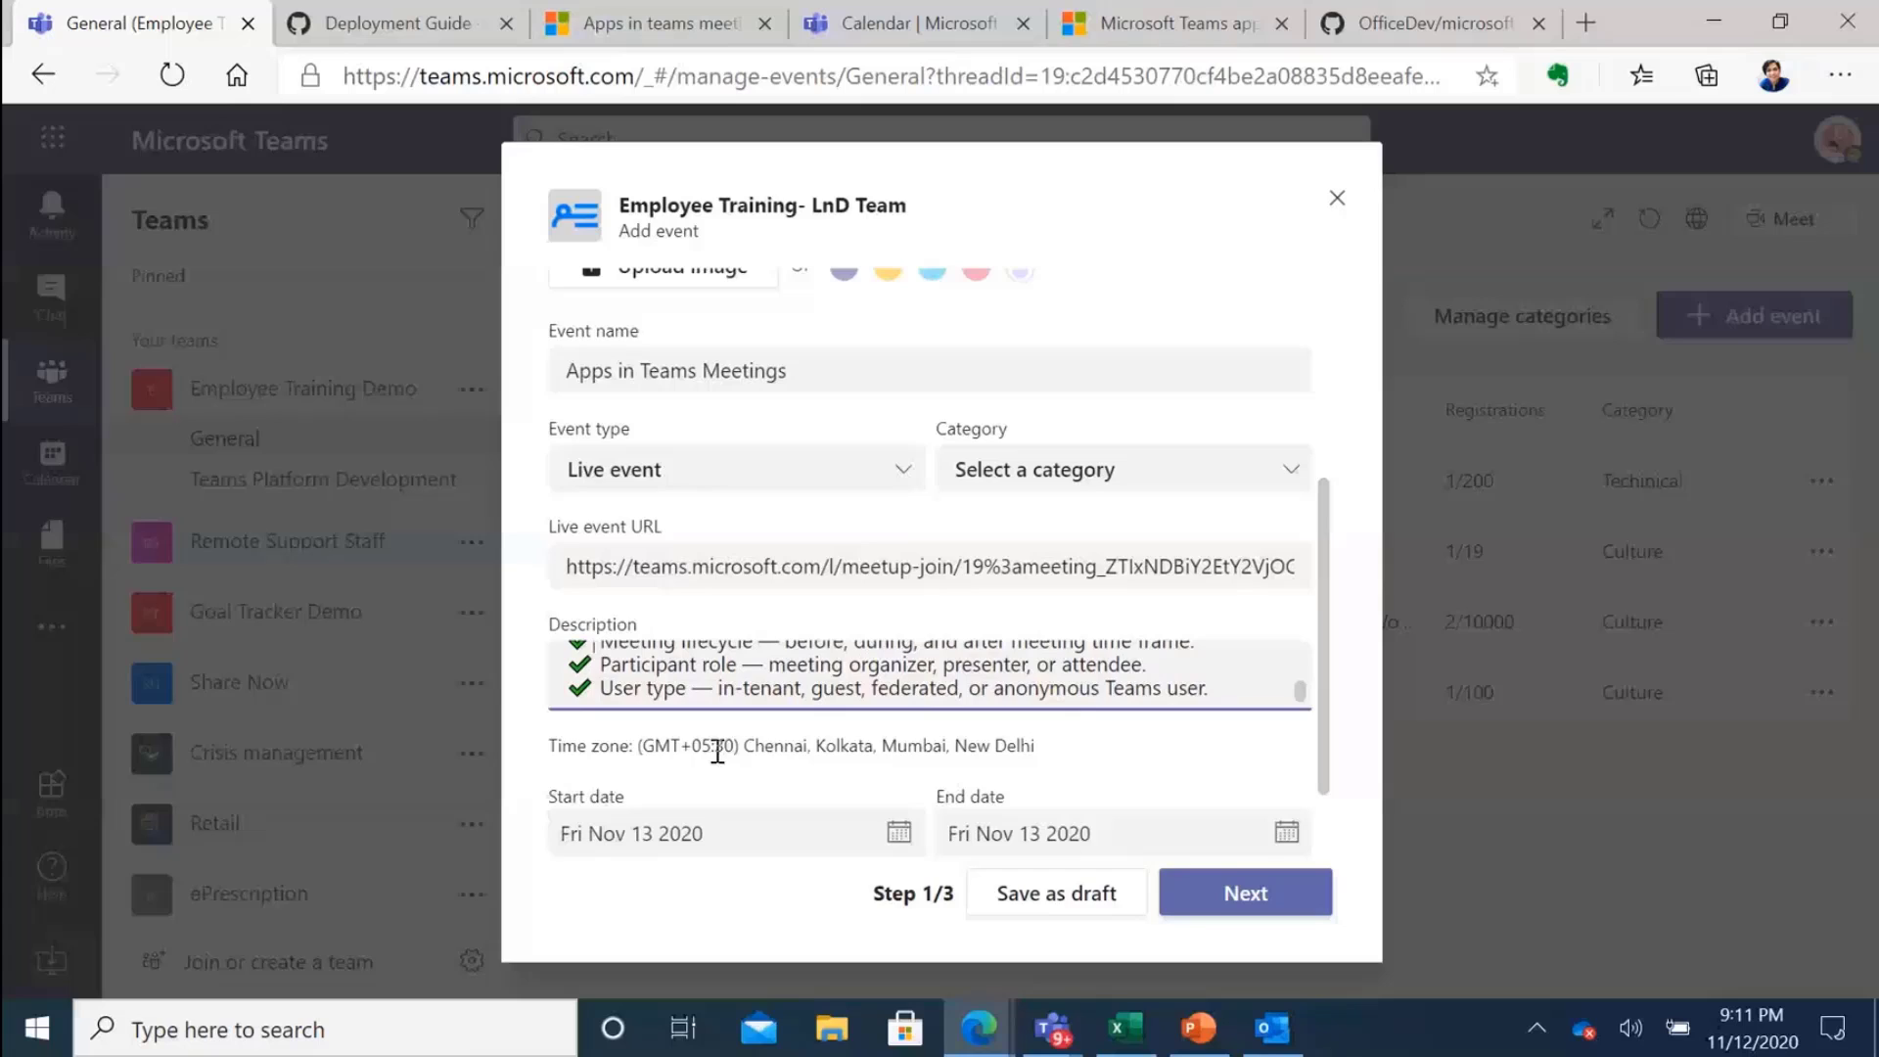
Set the event's start date to Tue Nov 17 2020 and its start time to 10:00.
scroll(1071, 757, "down", 1)
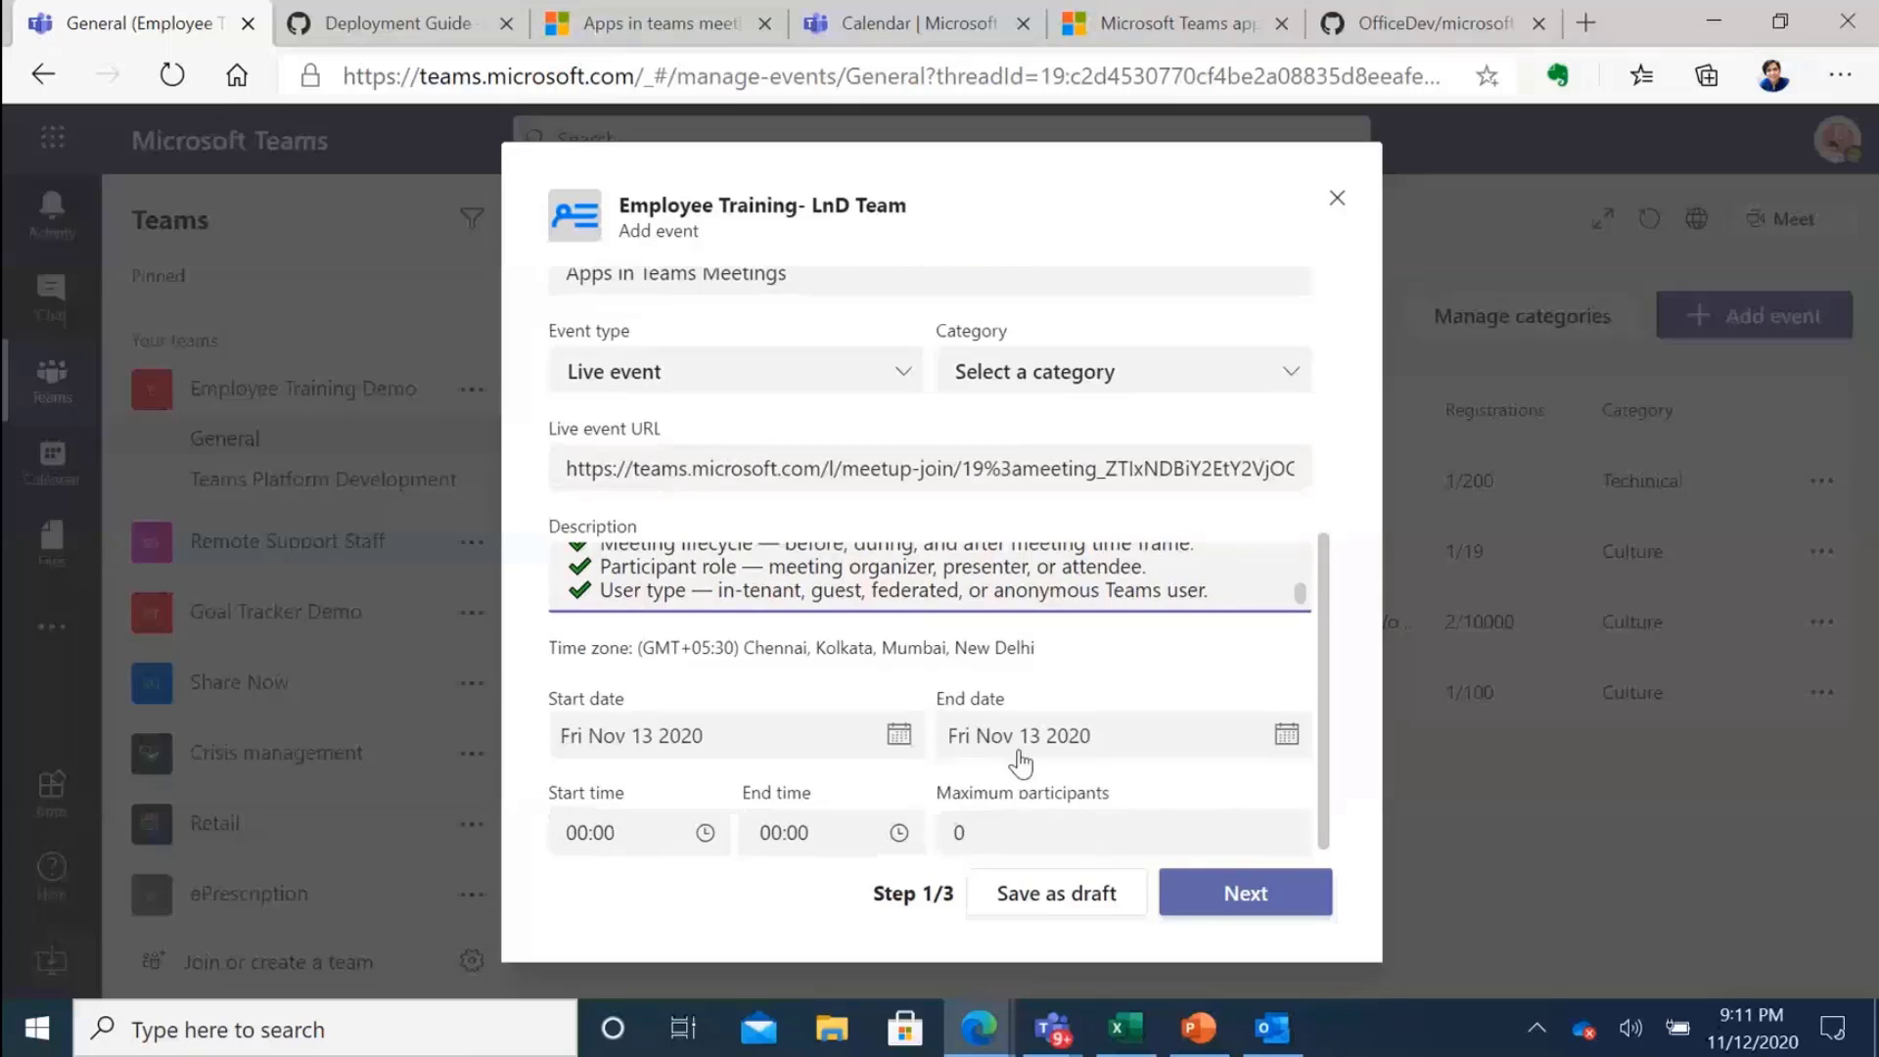
left_click(900, 742)
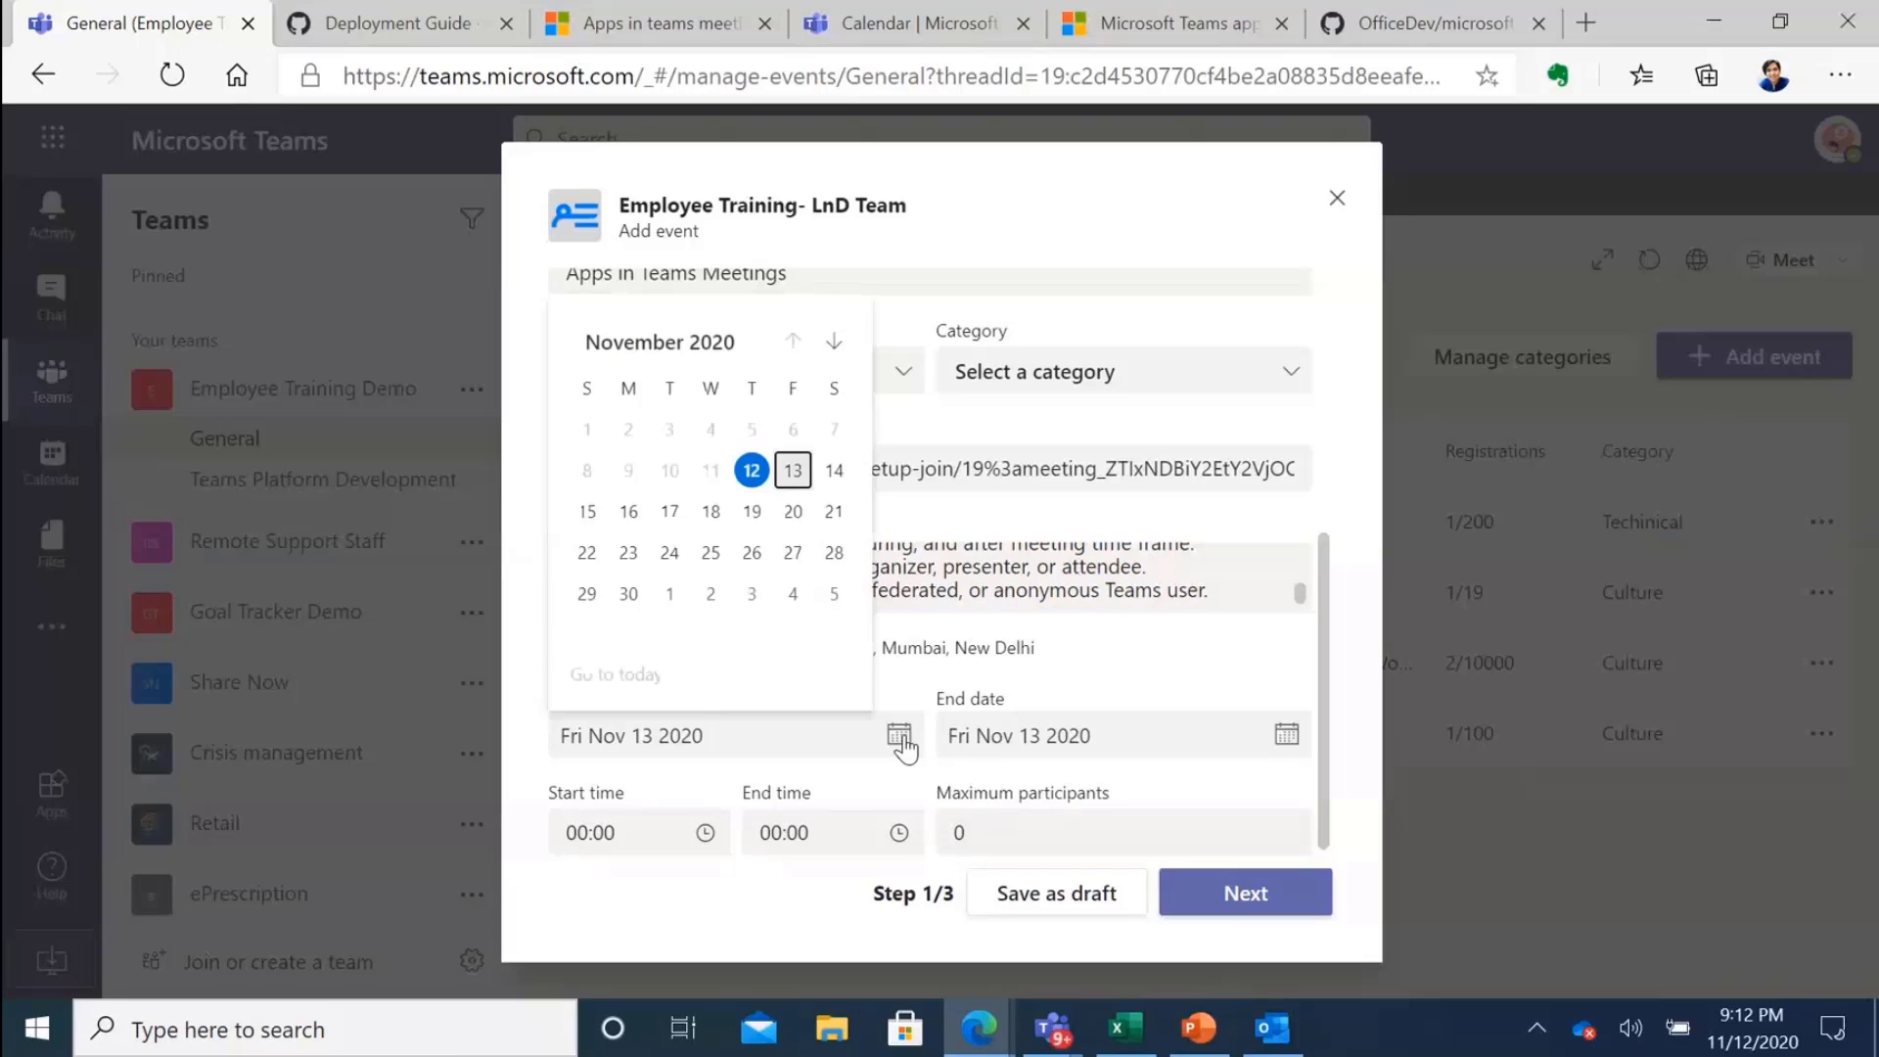
left_click(670, 524)
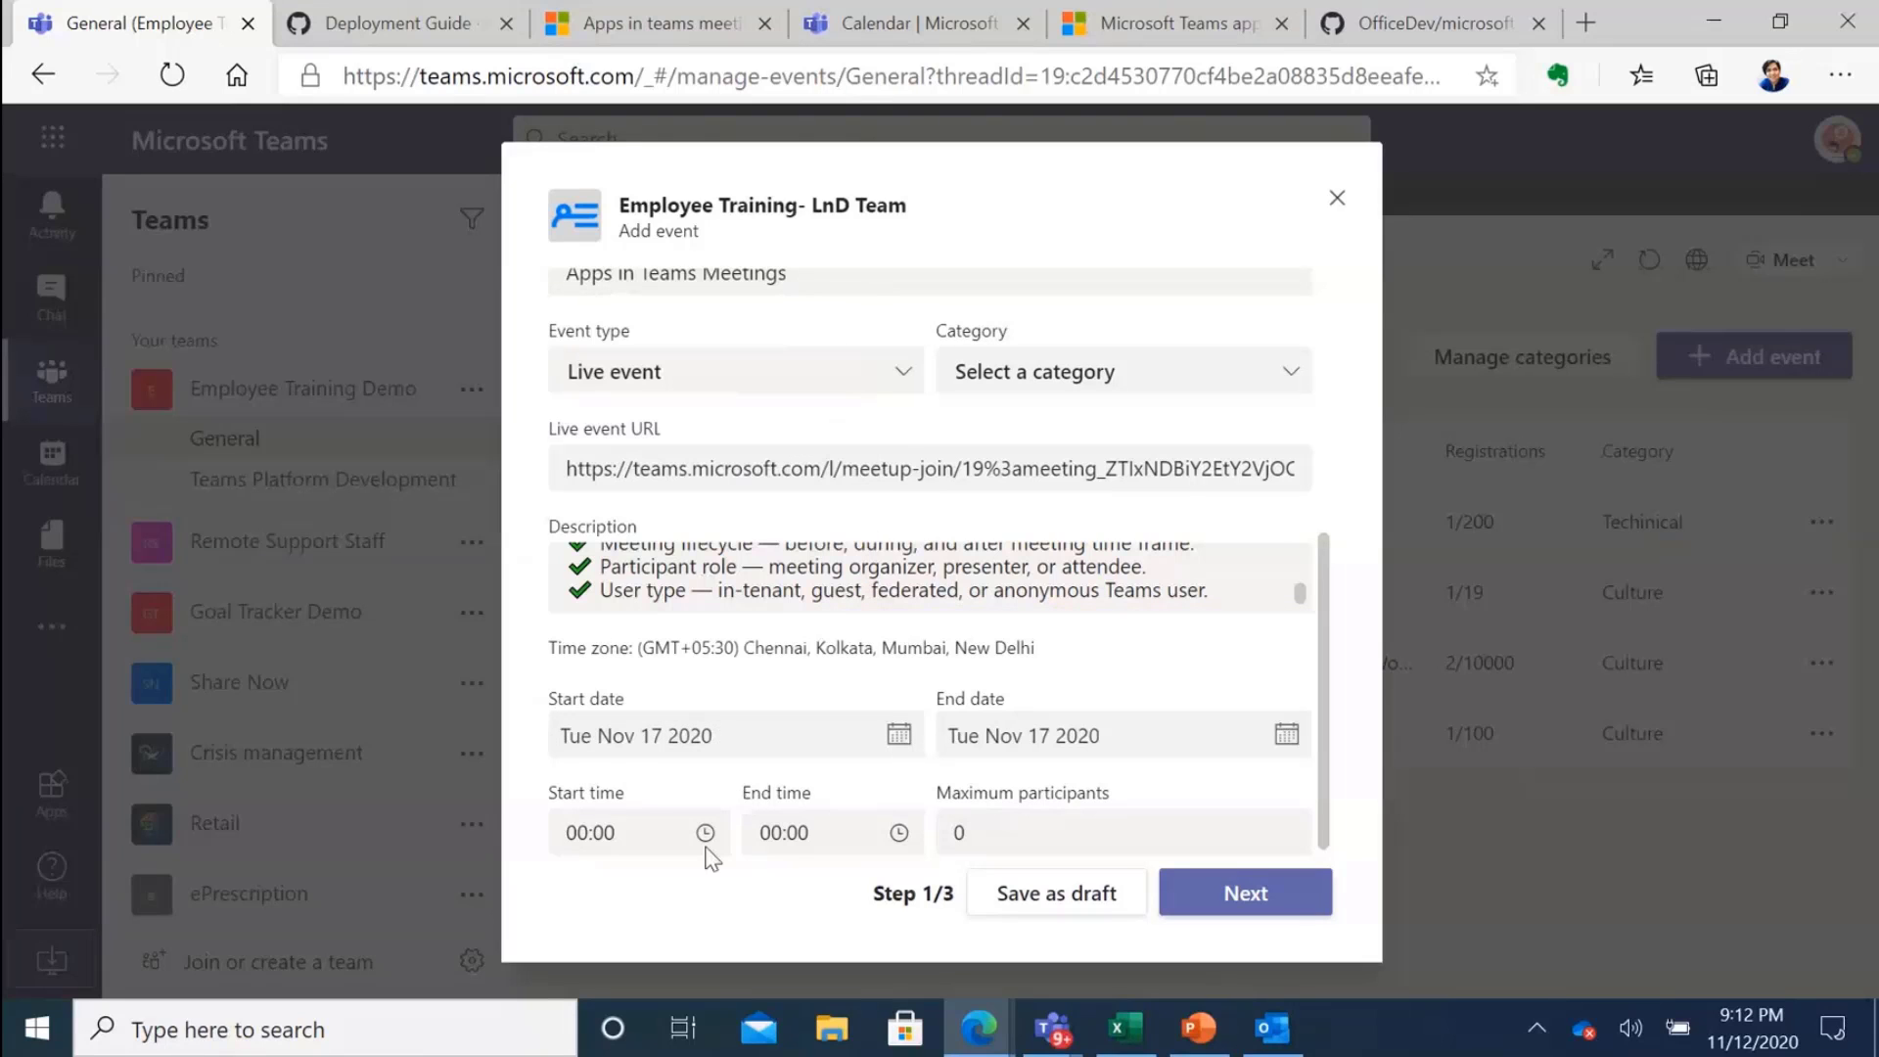
left_click(654, 833)
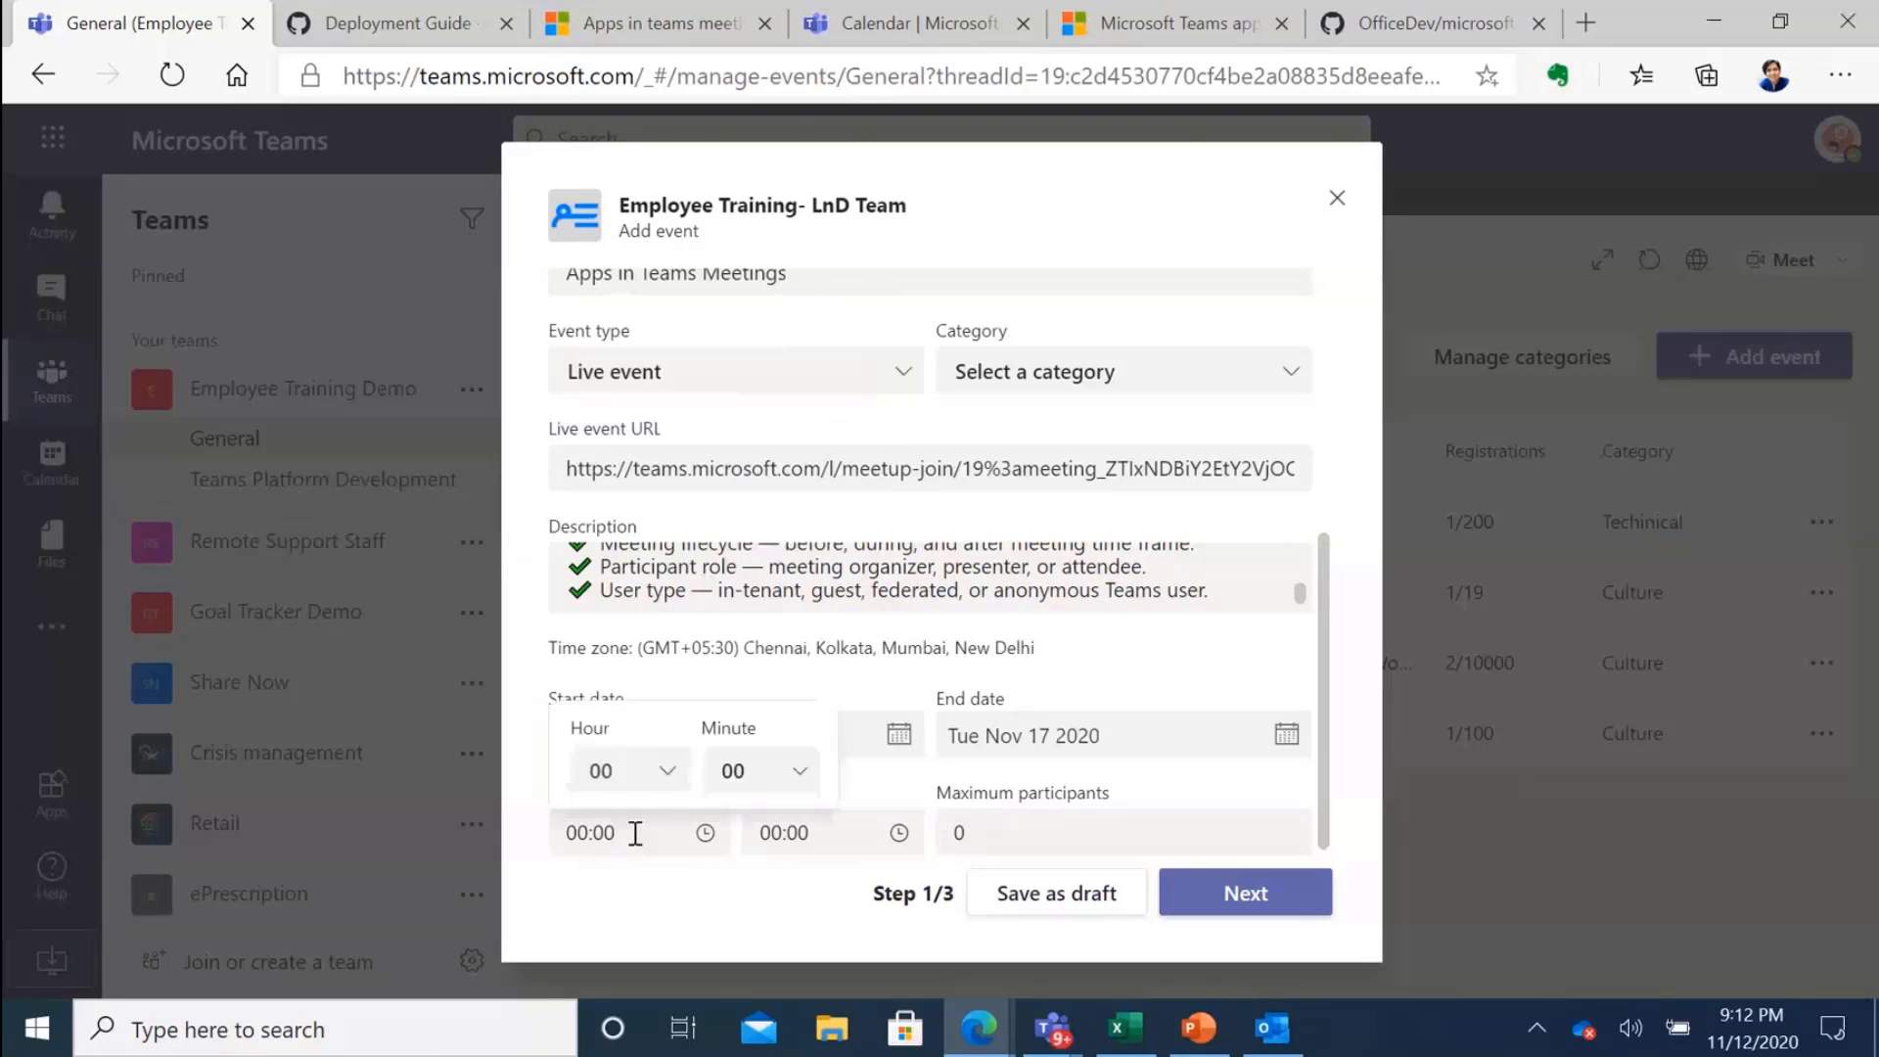
left_click(608, 769)
scroll(612, 606, "down", 2)
left_click(600, 607)
Set the event's end time to 11:15 and try to continue to the audience details.
left_click(788, 832)
left_click(846, 773)
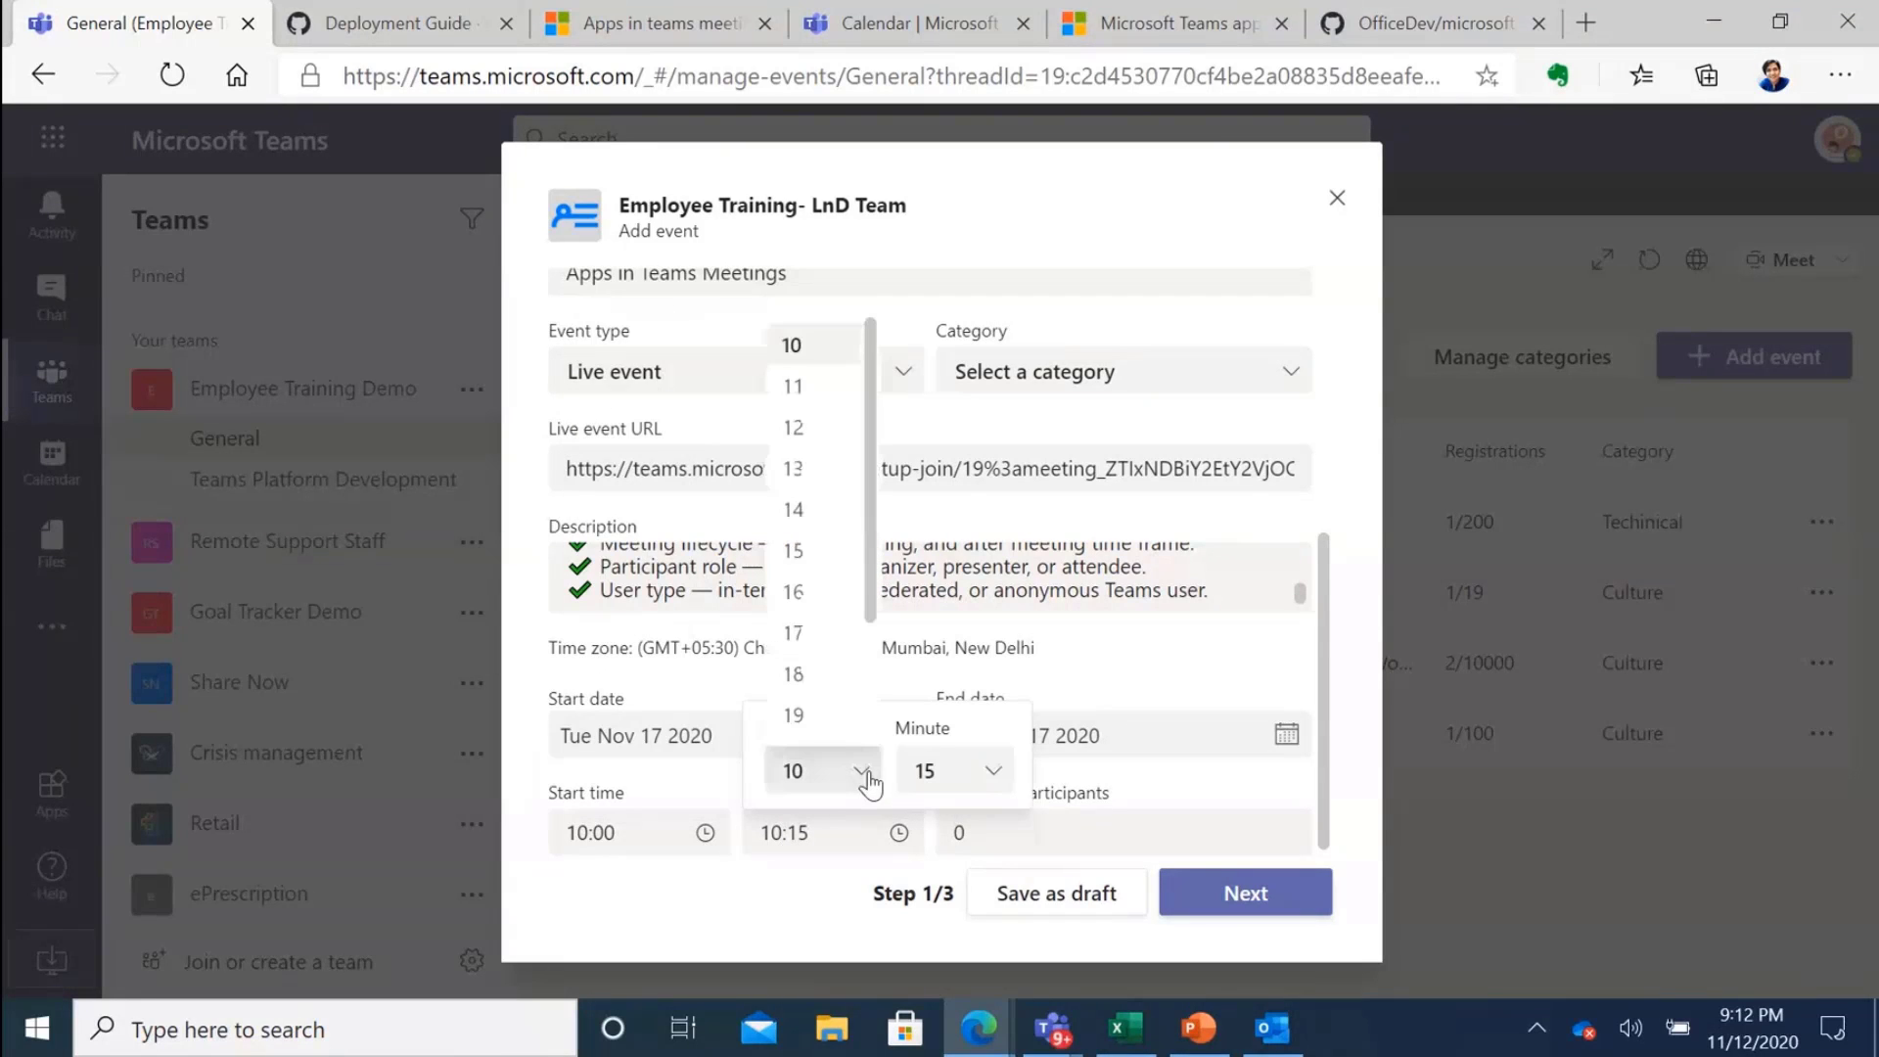
left_click(834, 387)
left_click(818, 914)
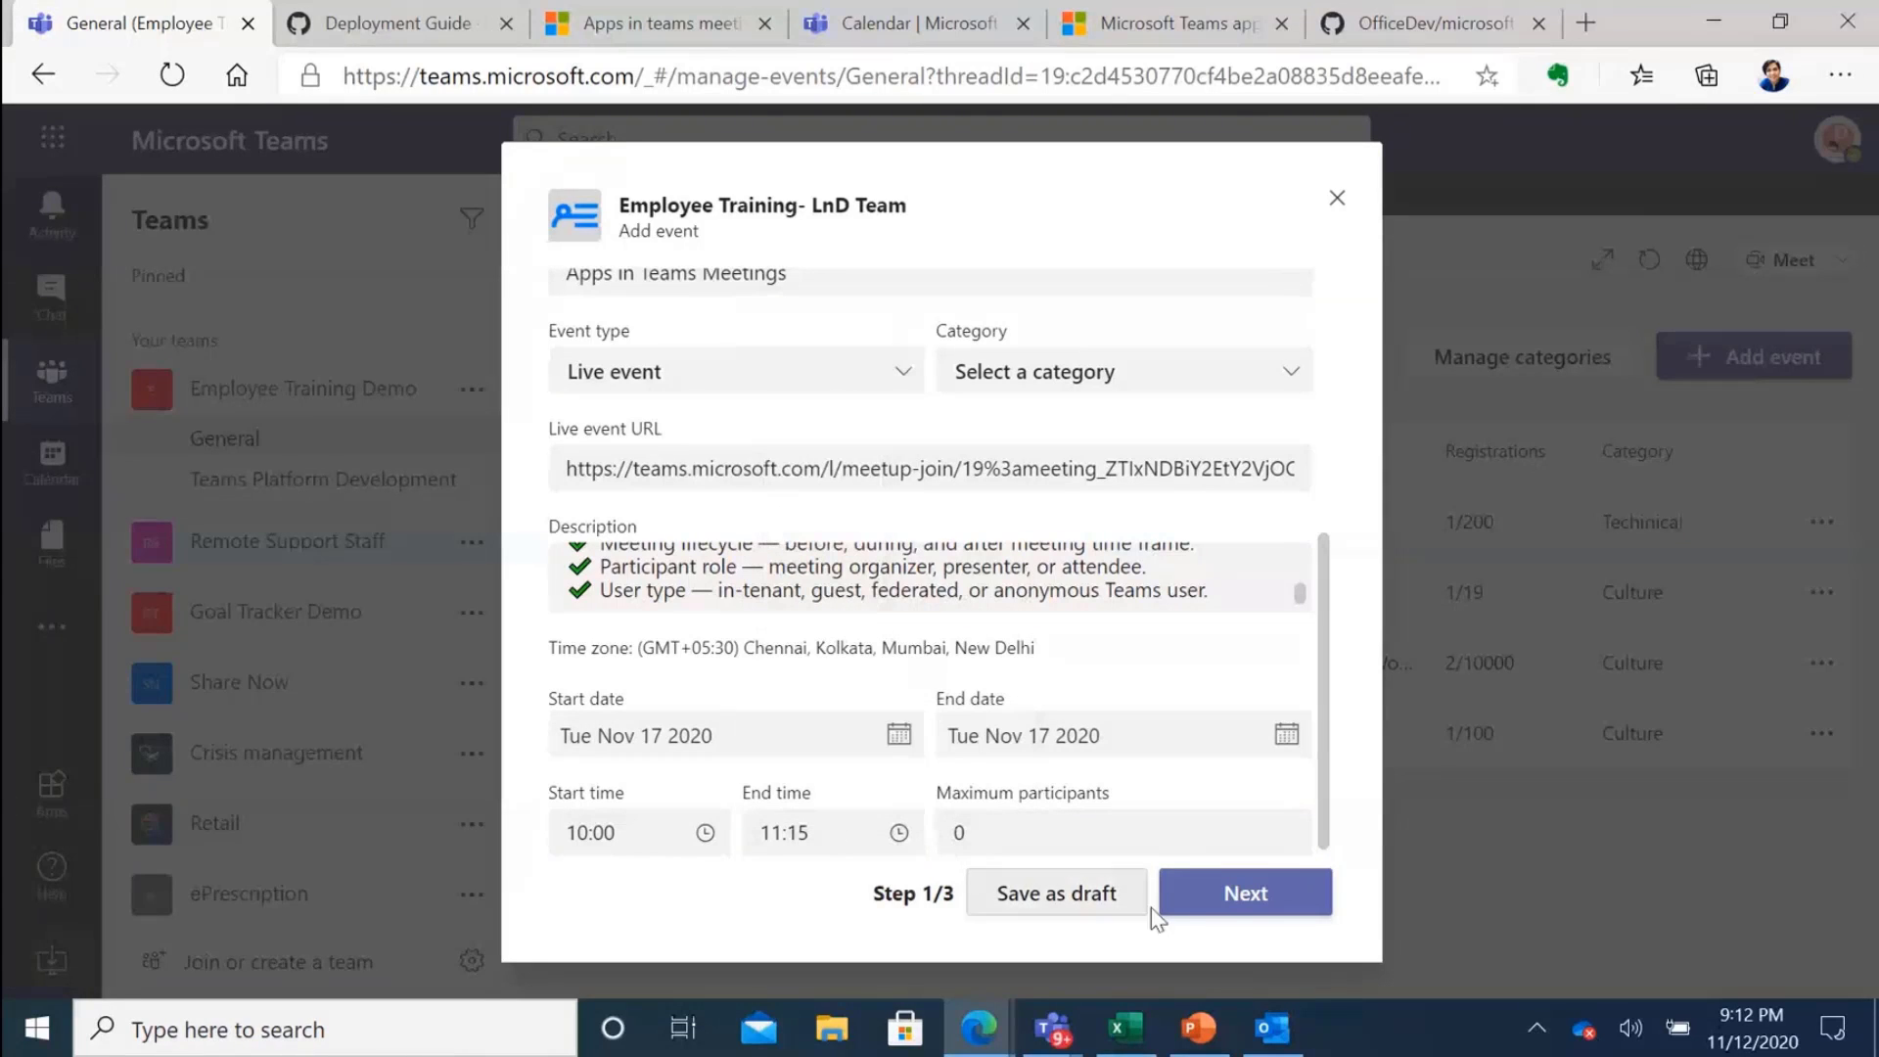
left_click(1244, 902)
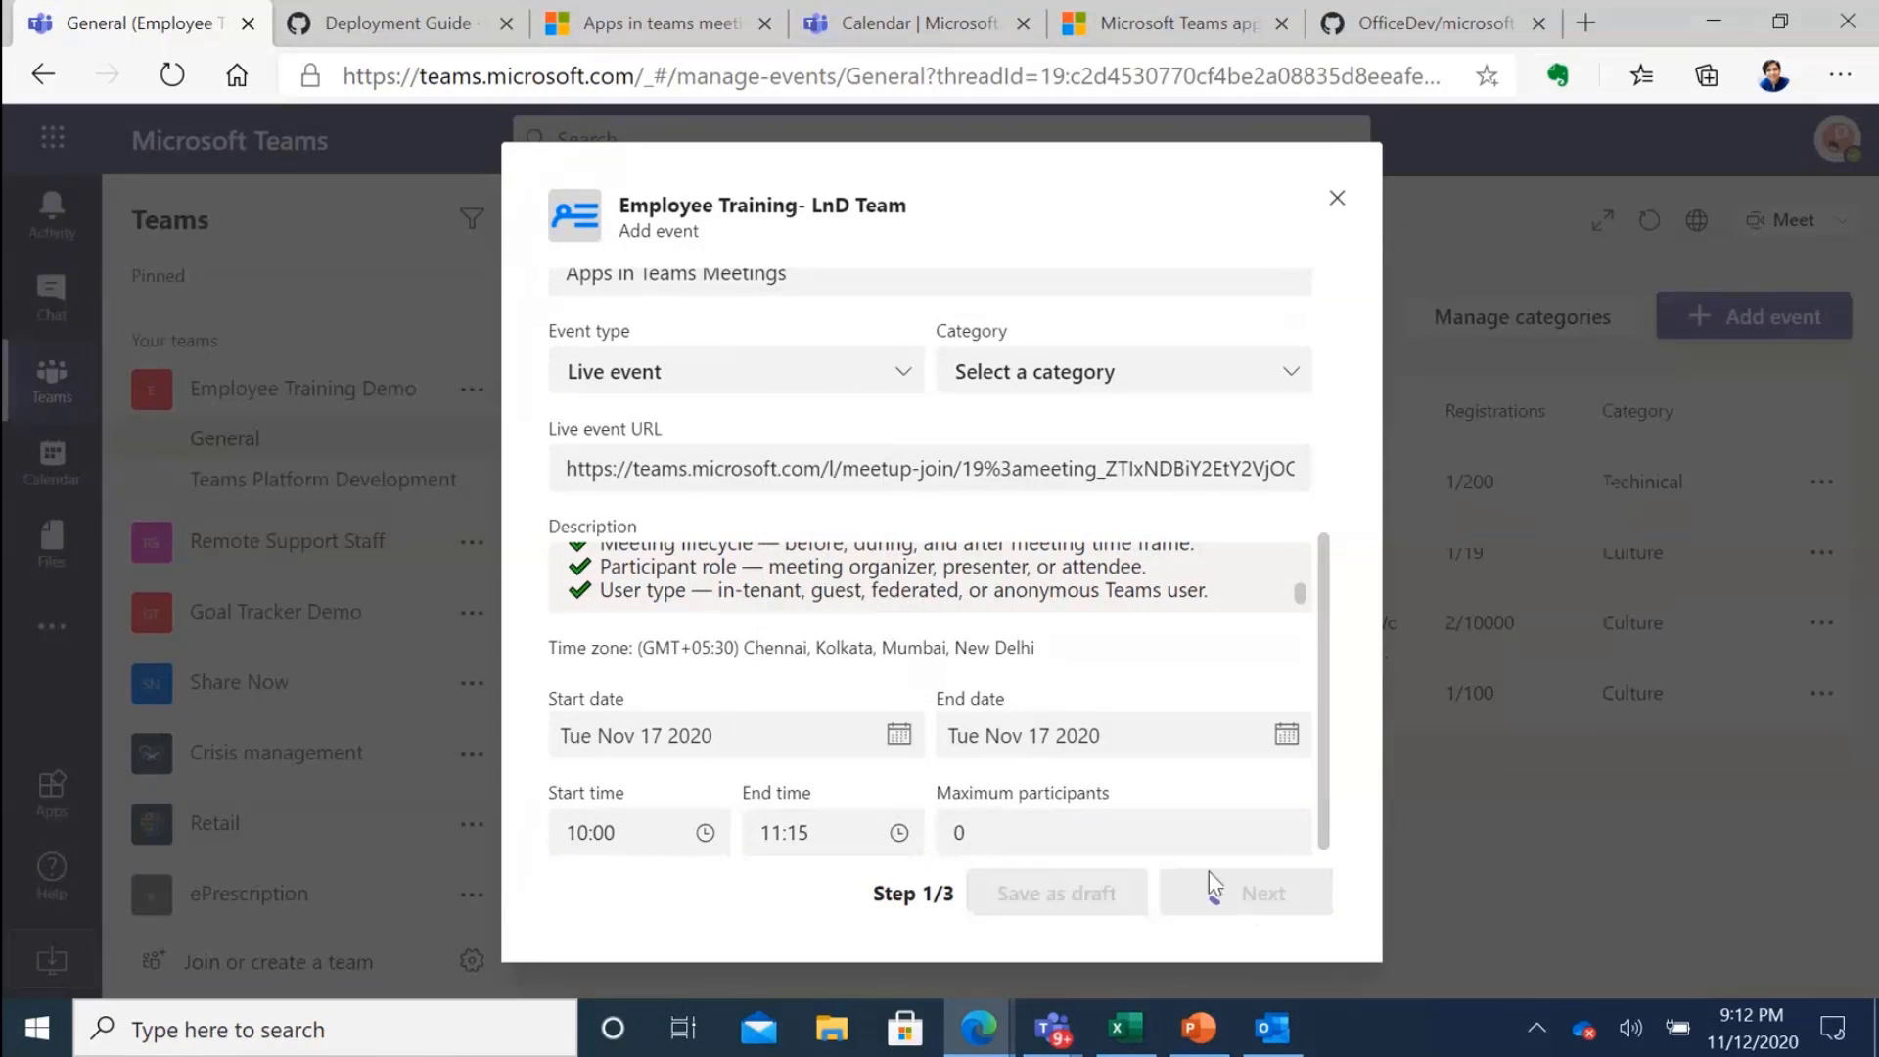
Set the event's maximum participants to 20 and submit the event details again.
left_click(1047, 827)
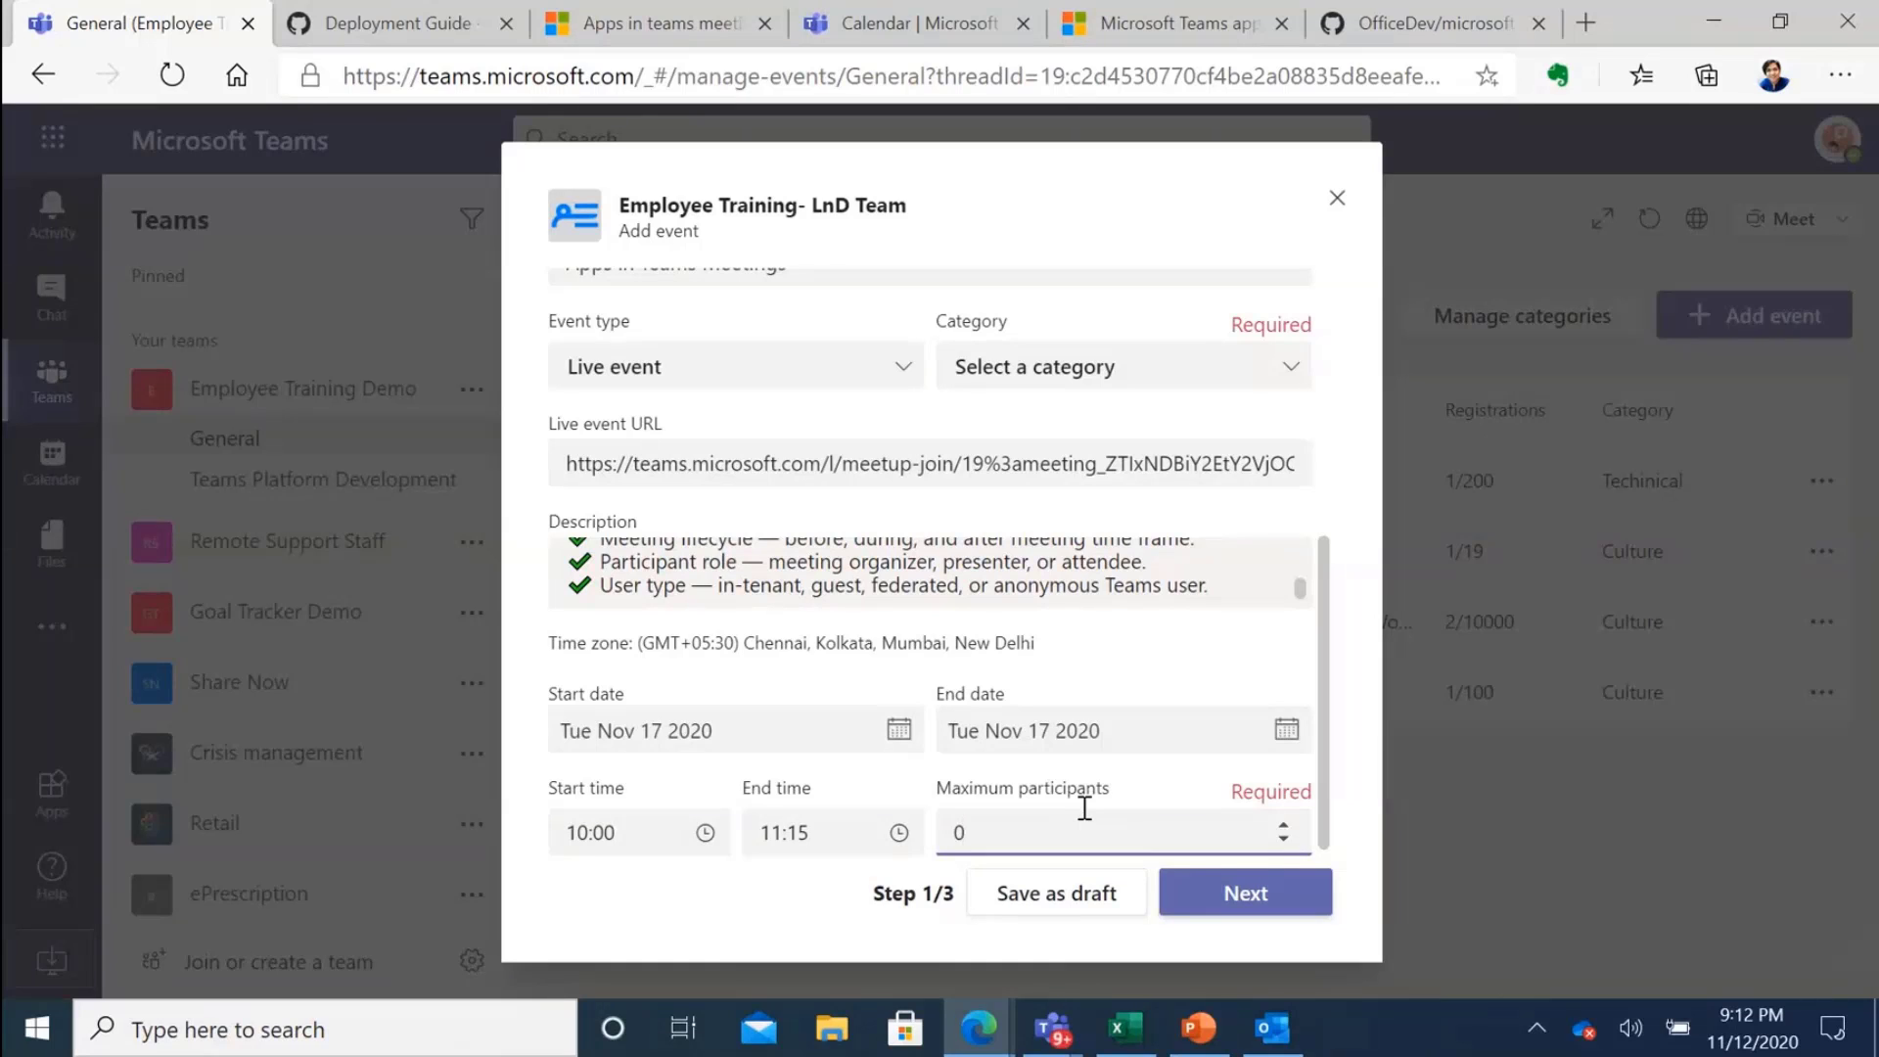
key("BackSpace")
type("20")
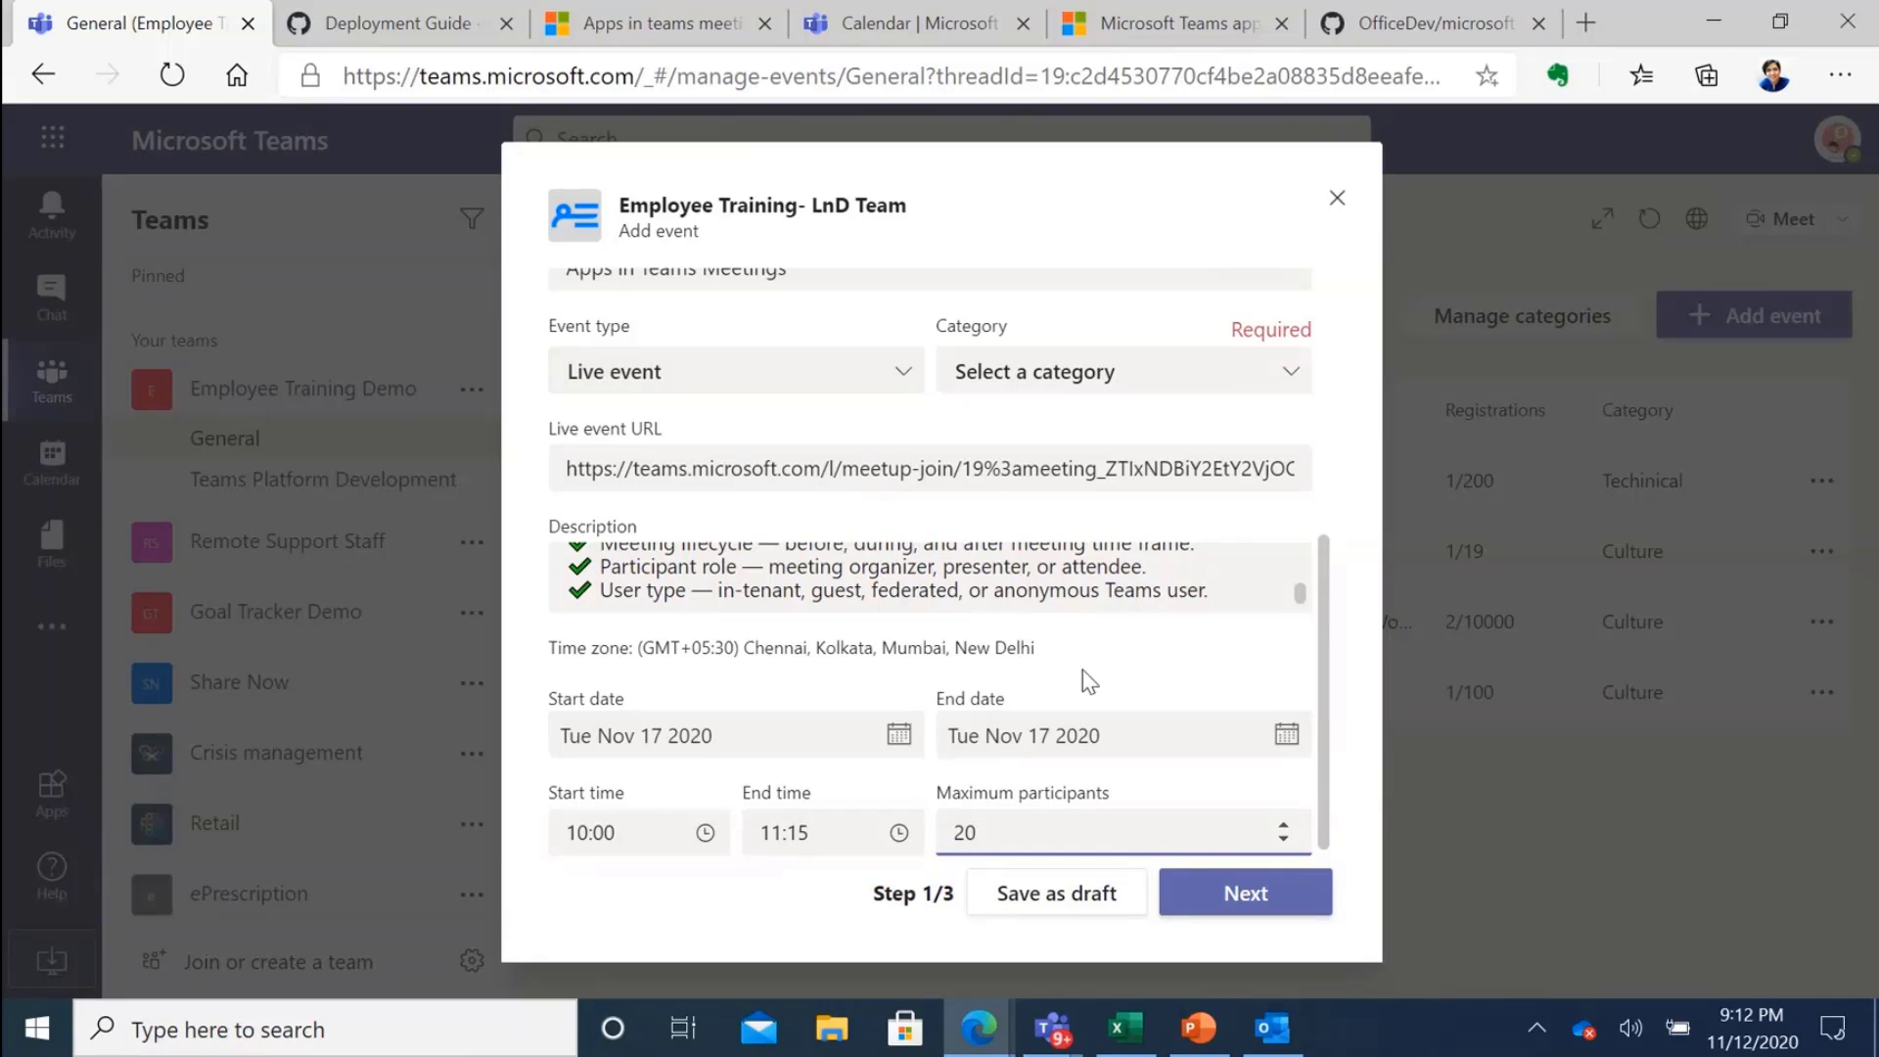
left_click(1241, 900)
Assign the Techinical category to the event and continue to the audience details.
scroll(1189, 812, "up", 3)
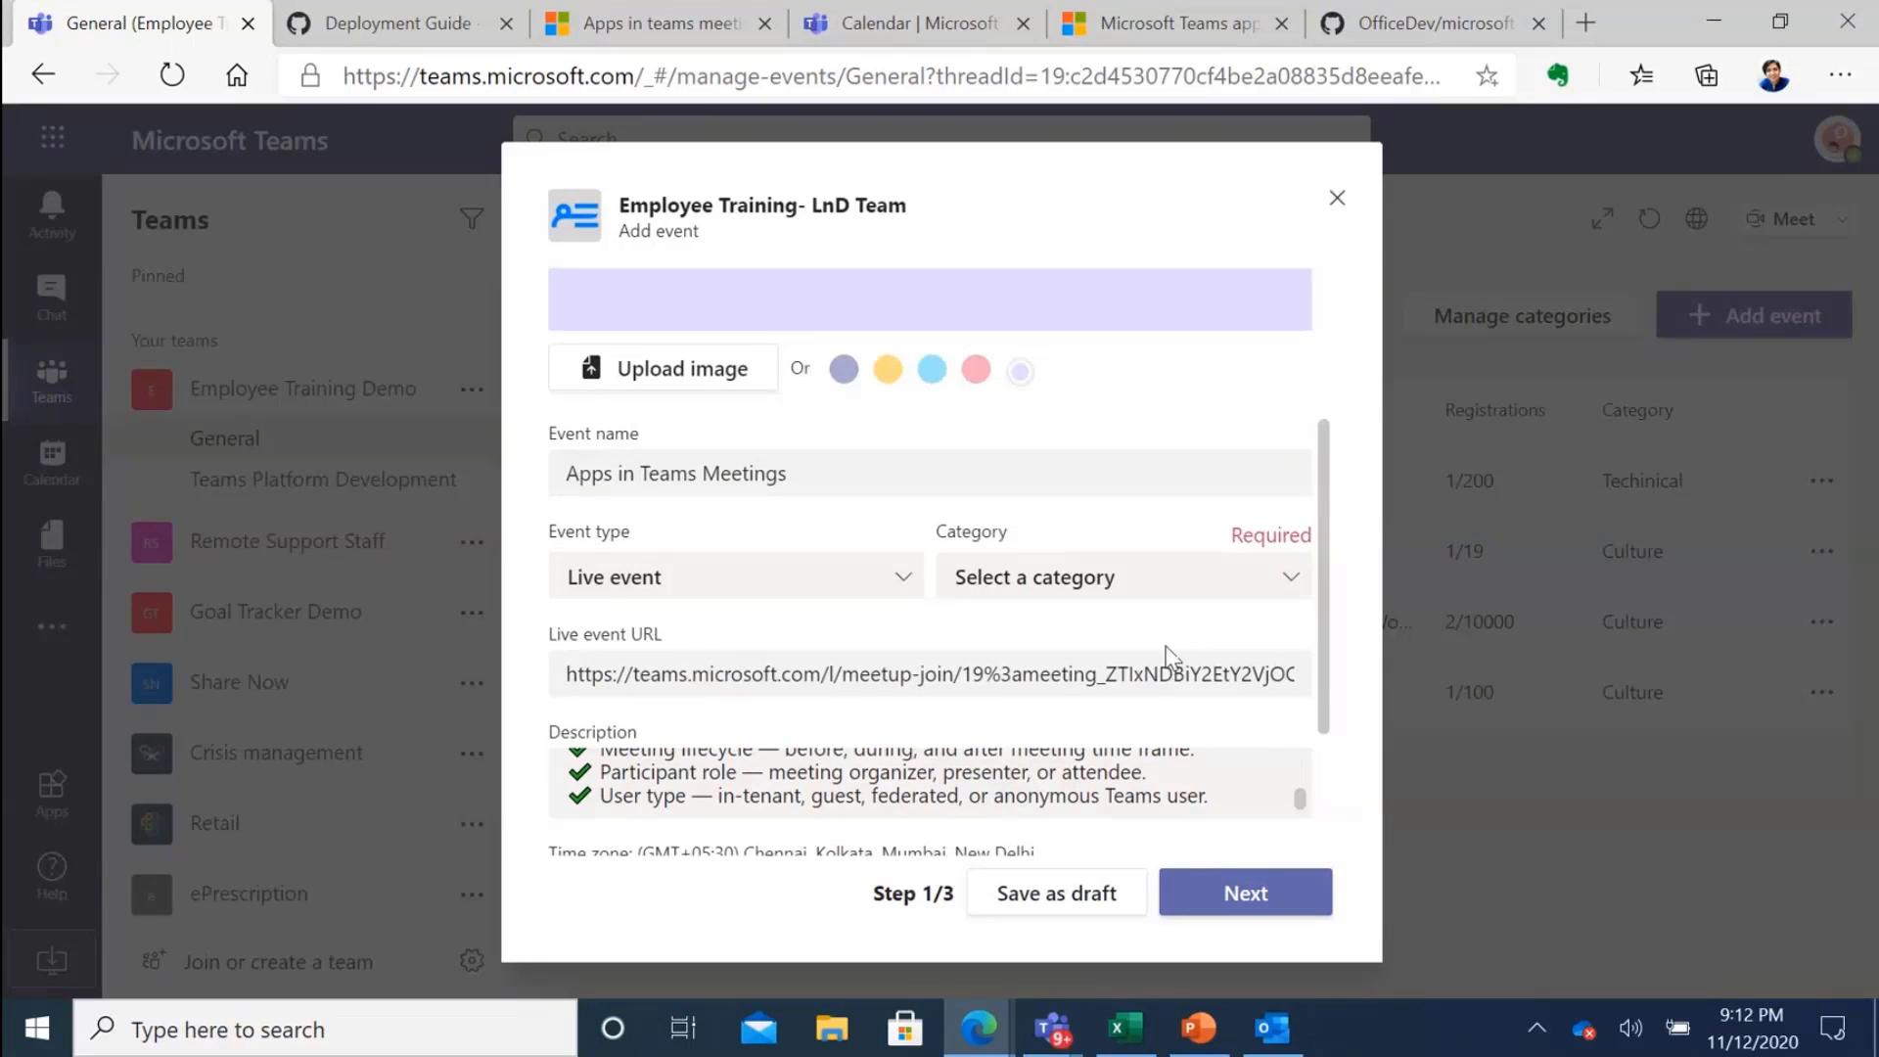
left_click(1129, 587)
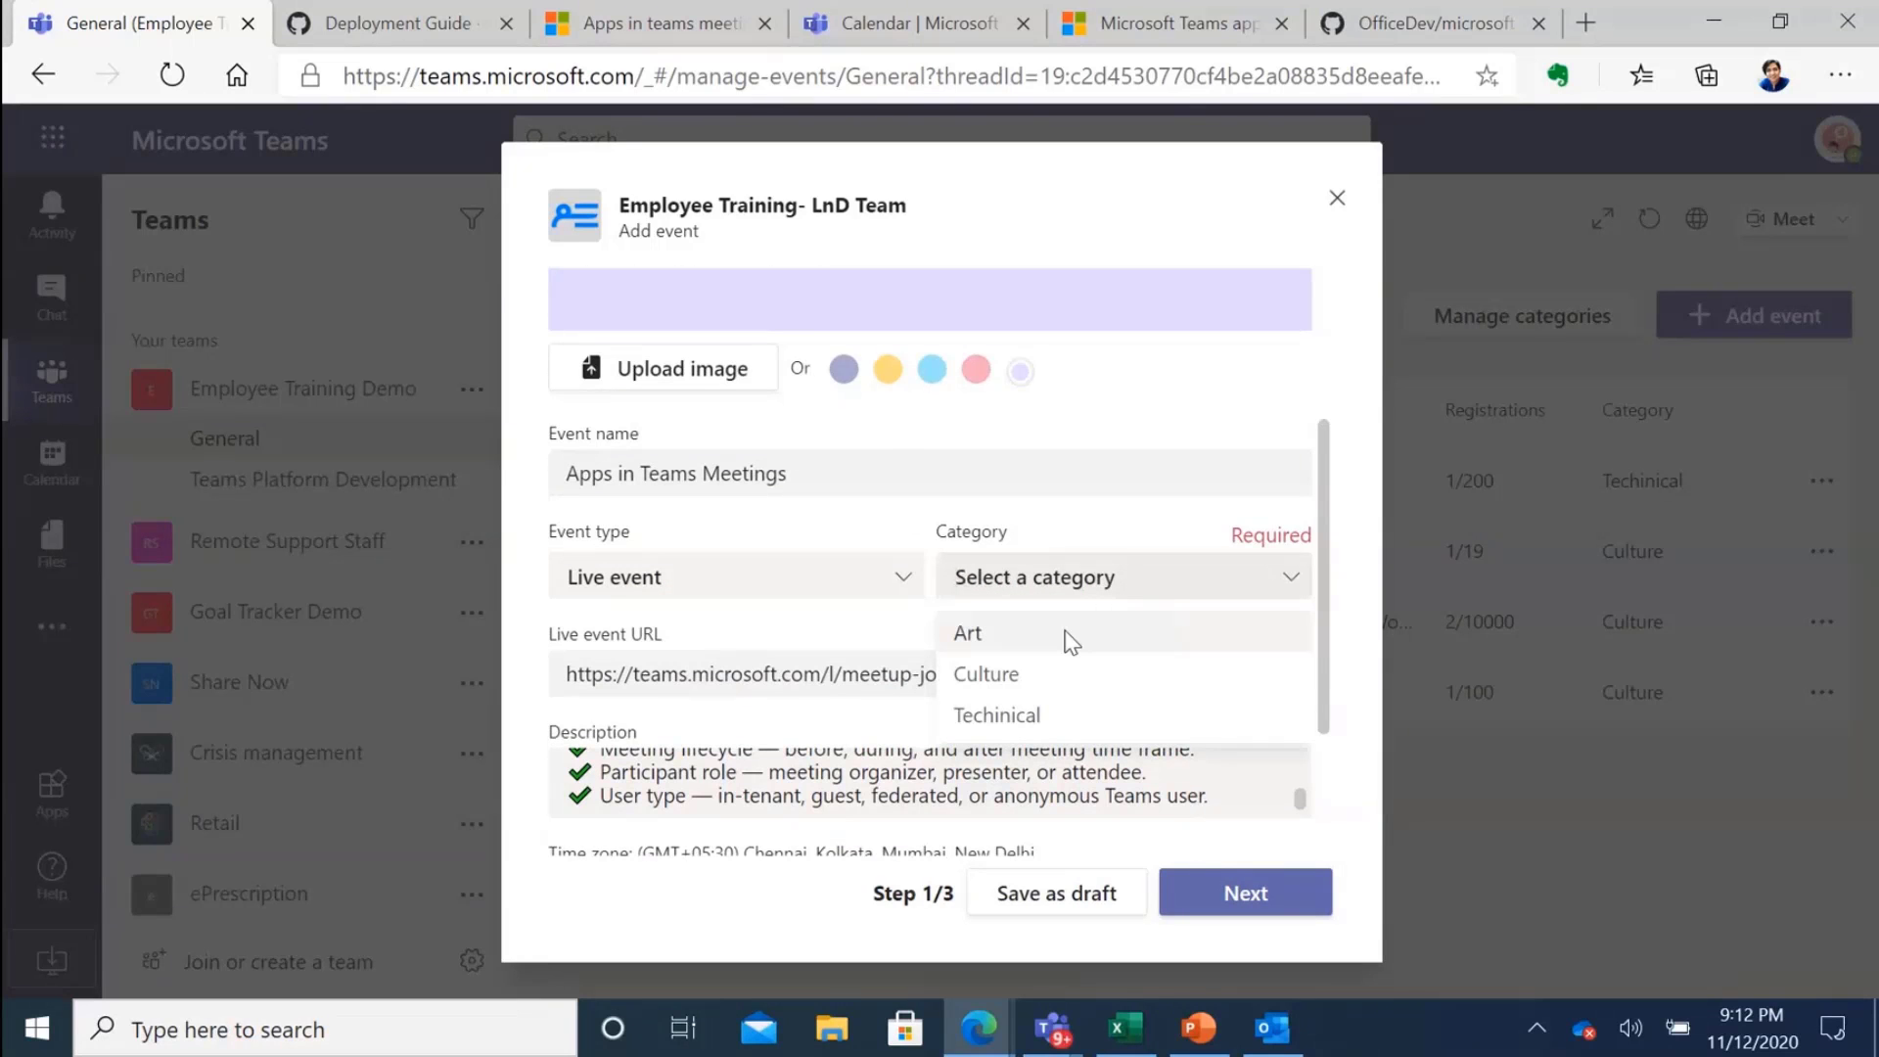
left_click(1076, 714)
left_click(1287, 906)
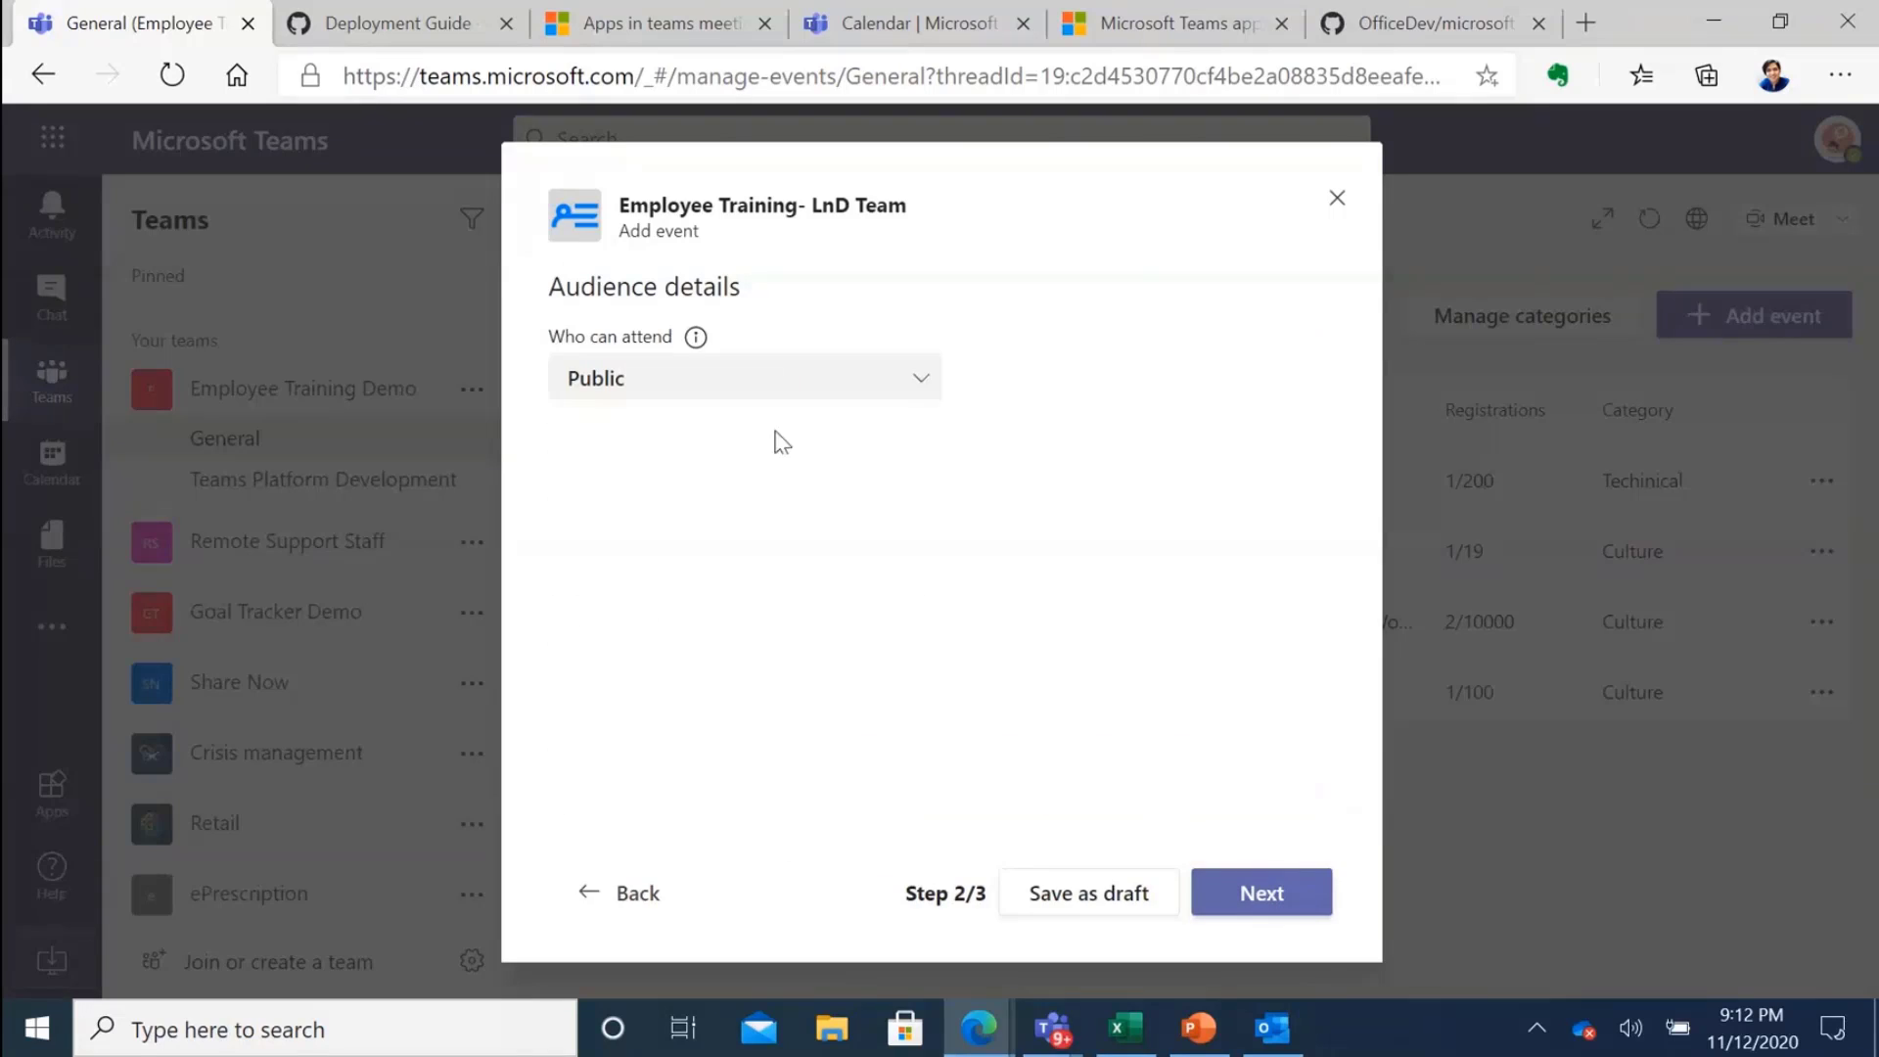
Make the event Private and add the Remote Support Dev group to its audience.
left_click(645, 379)
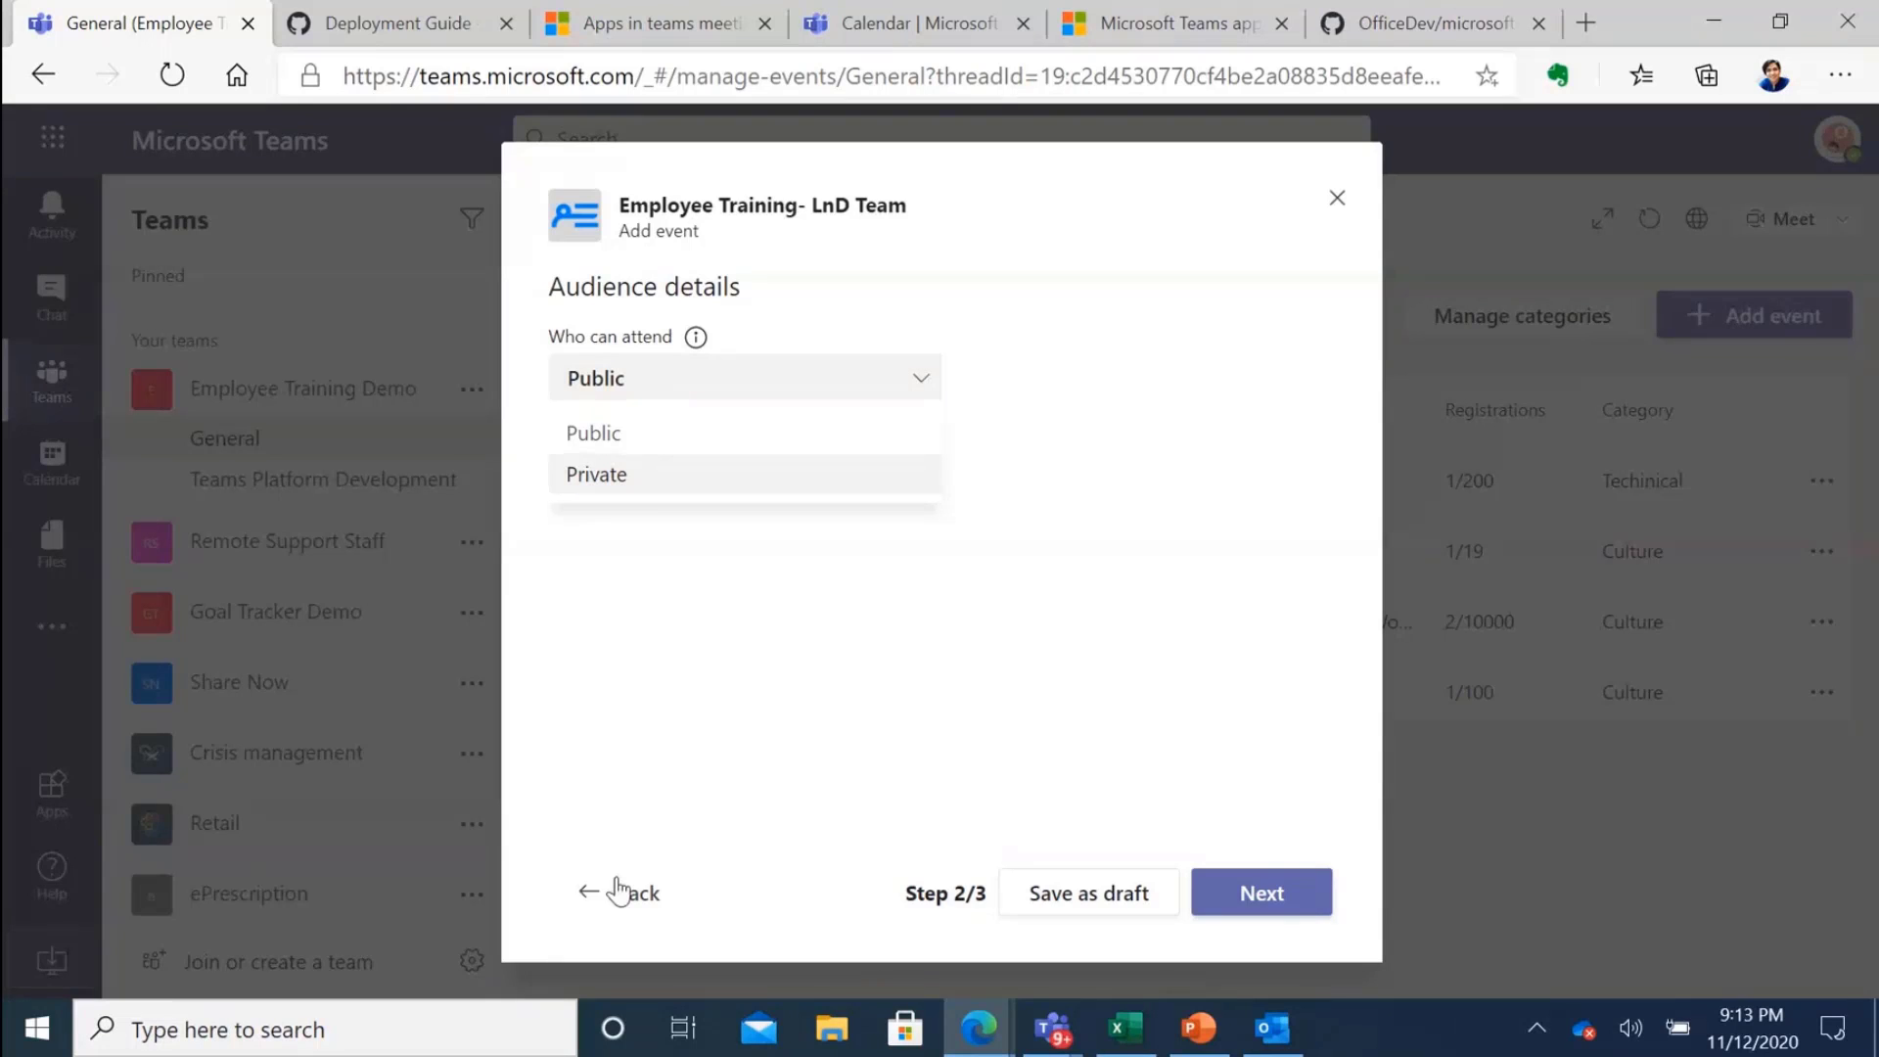
left_click(697, 474)
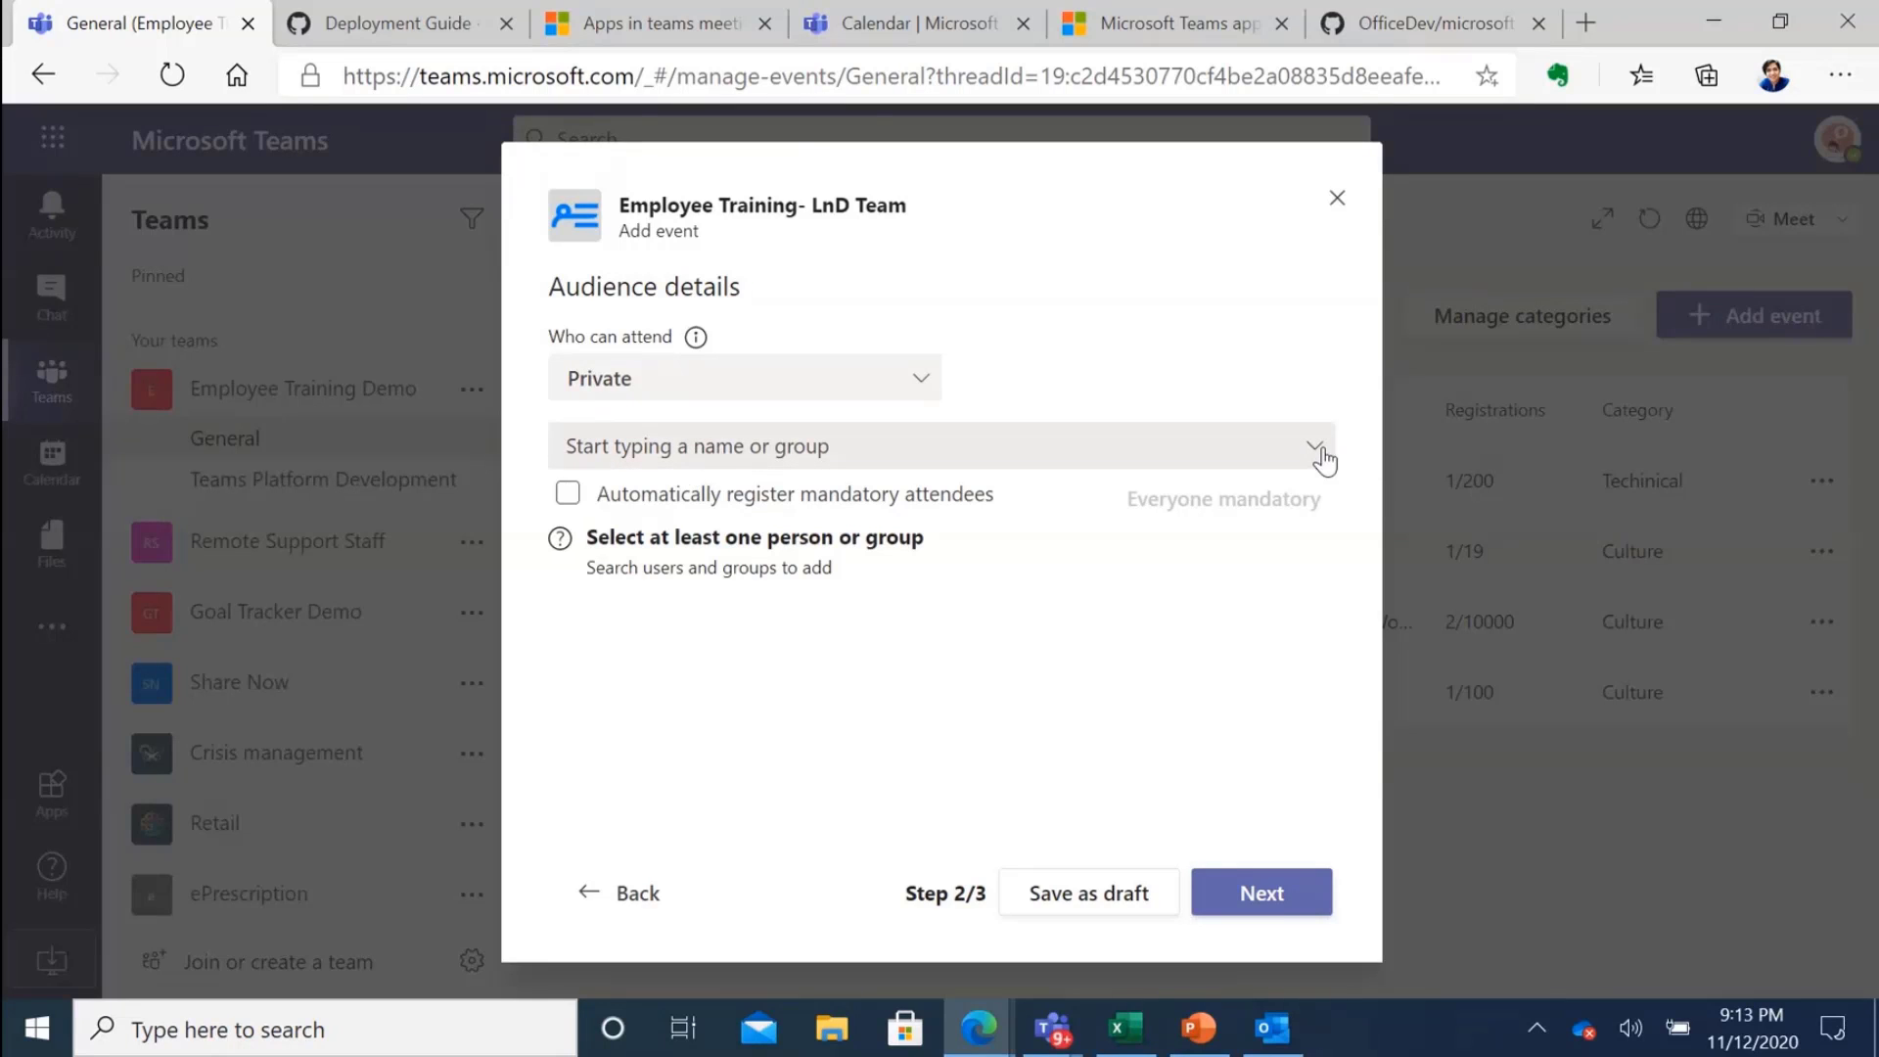
left_click(1263, 450)
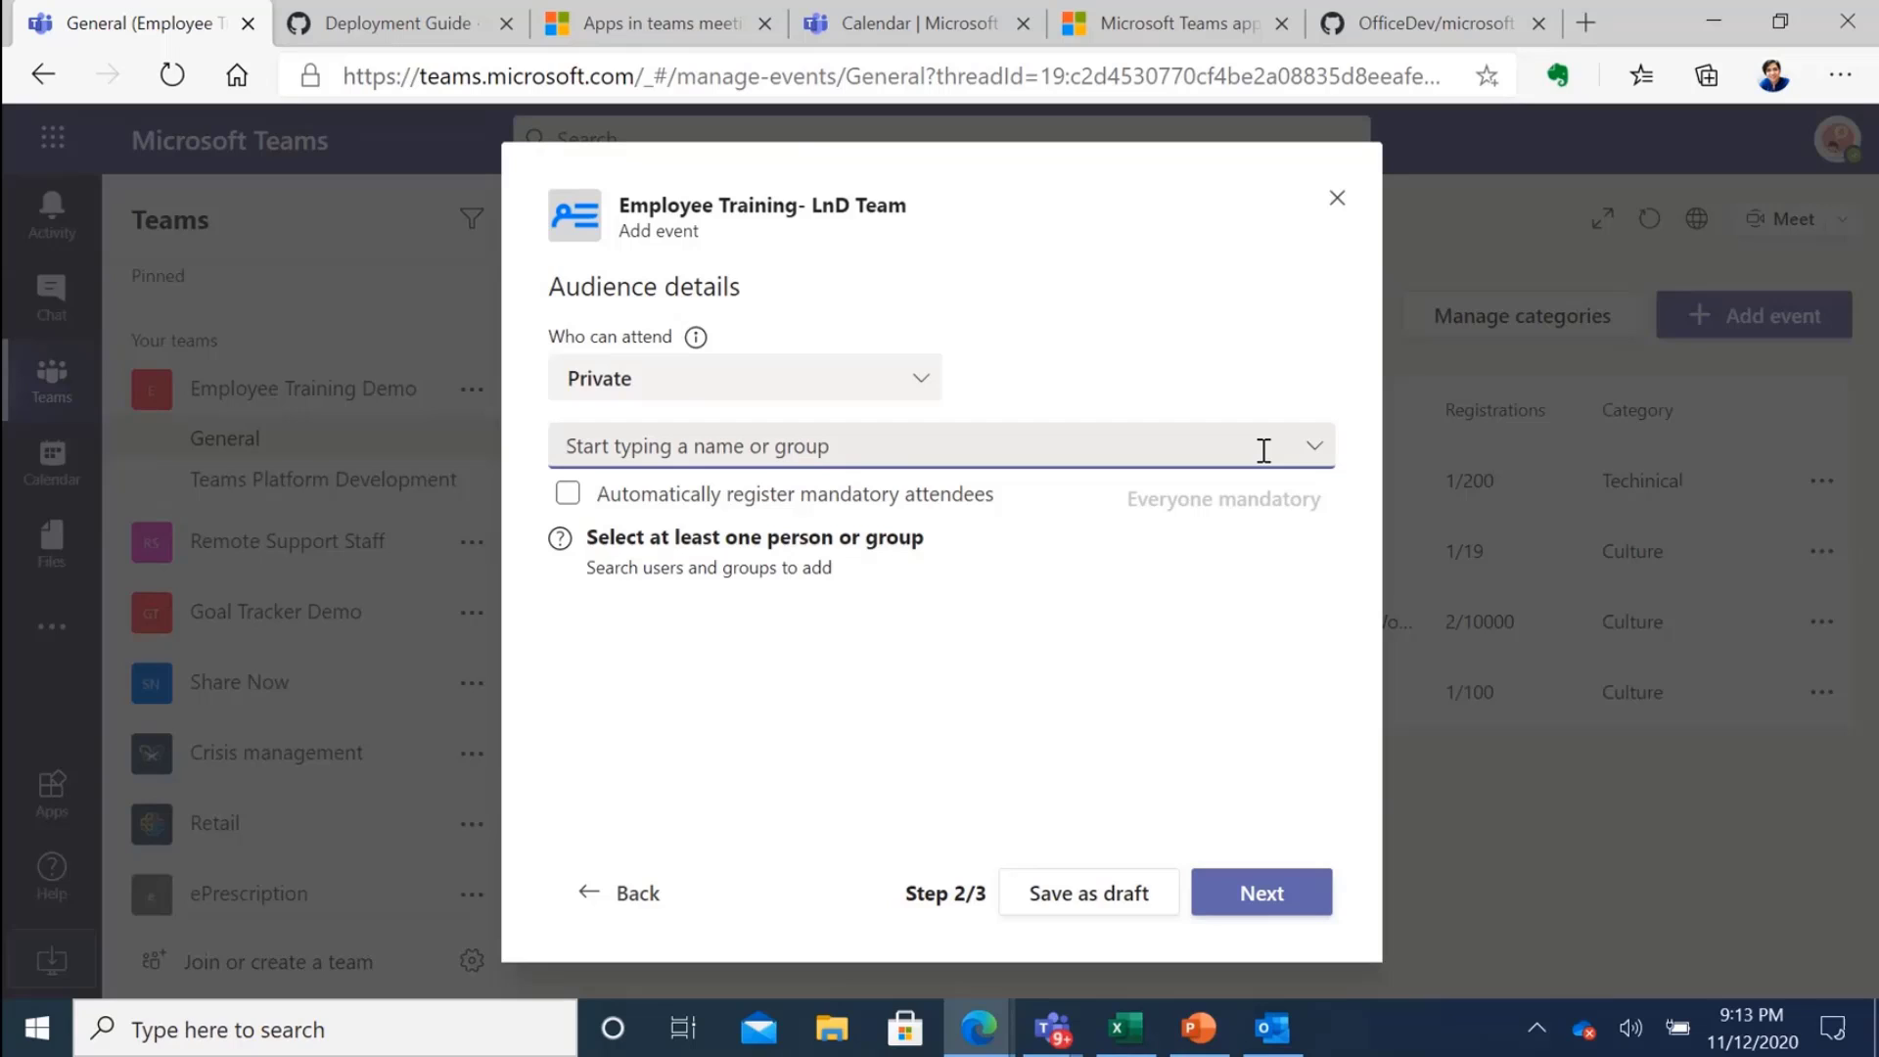
type("remote")
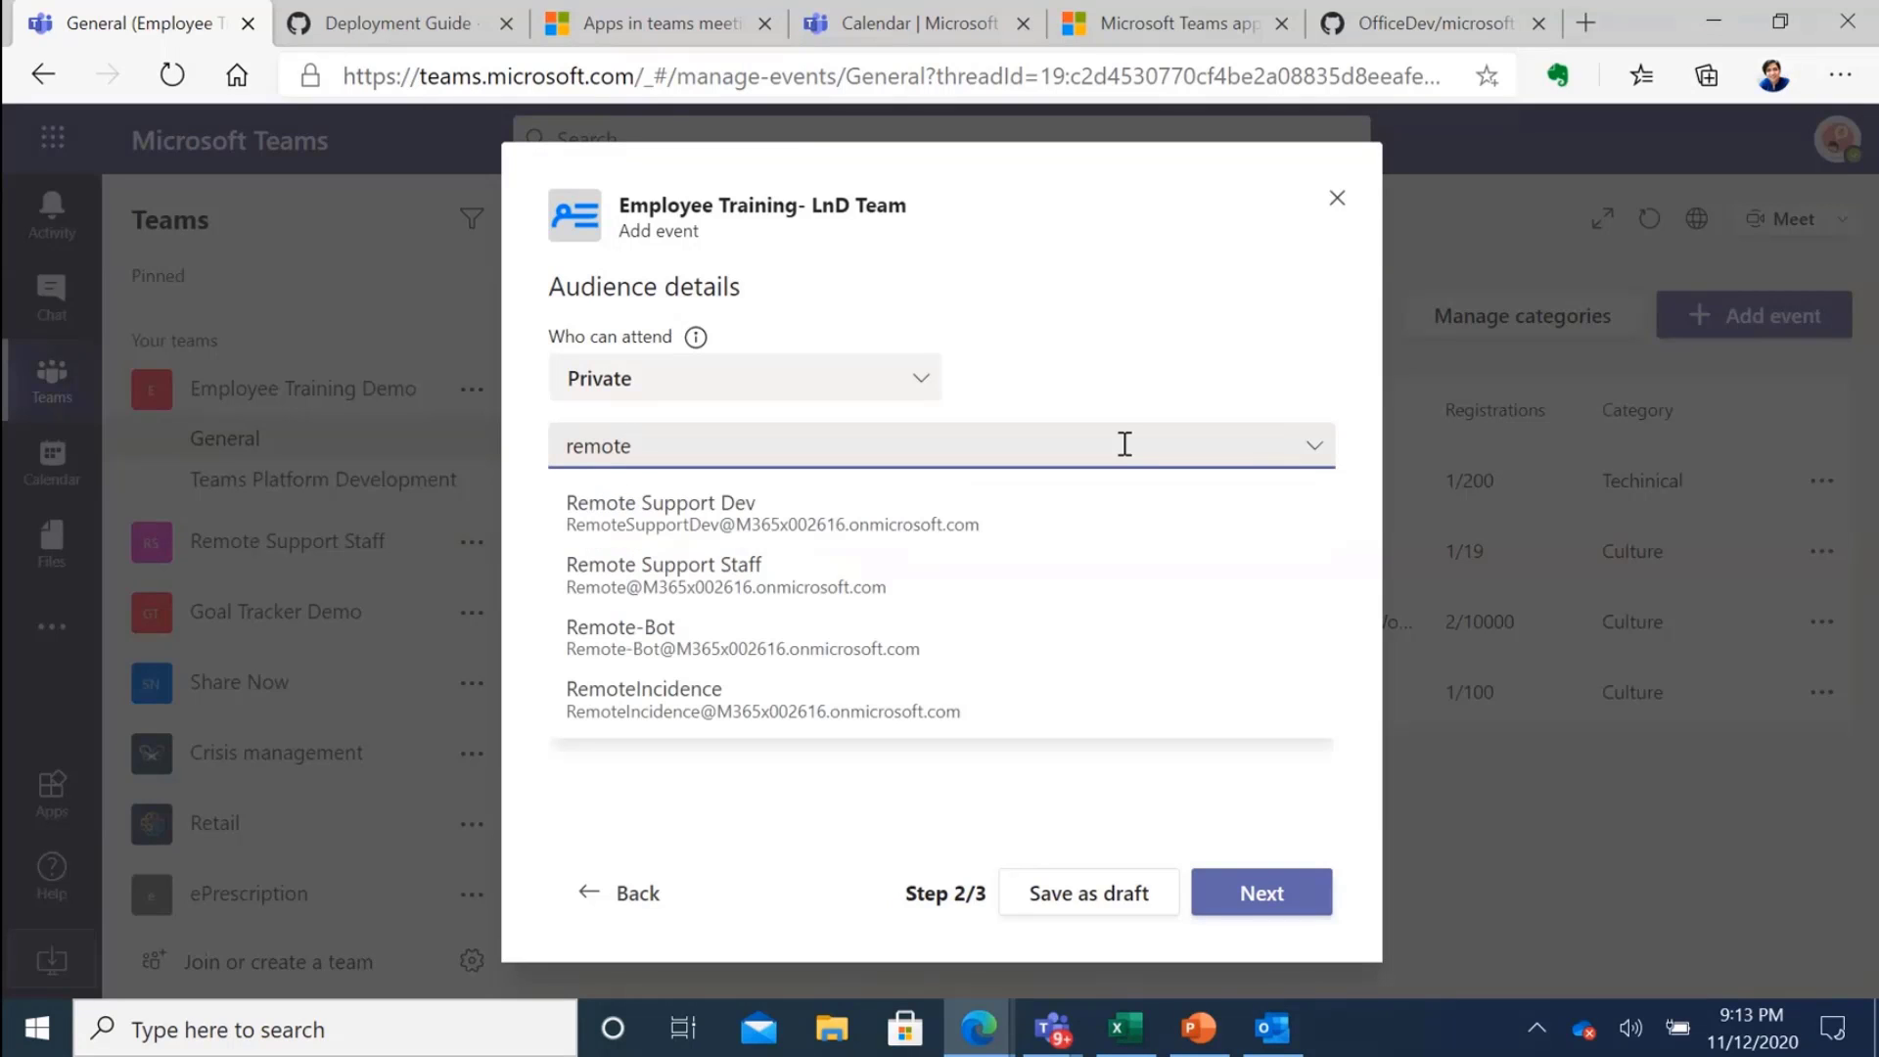
left_click(1003, 528)
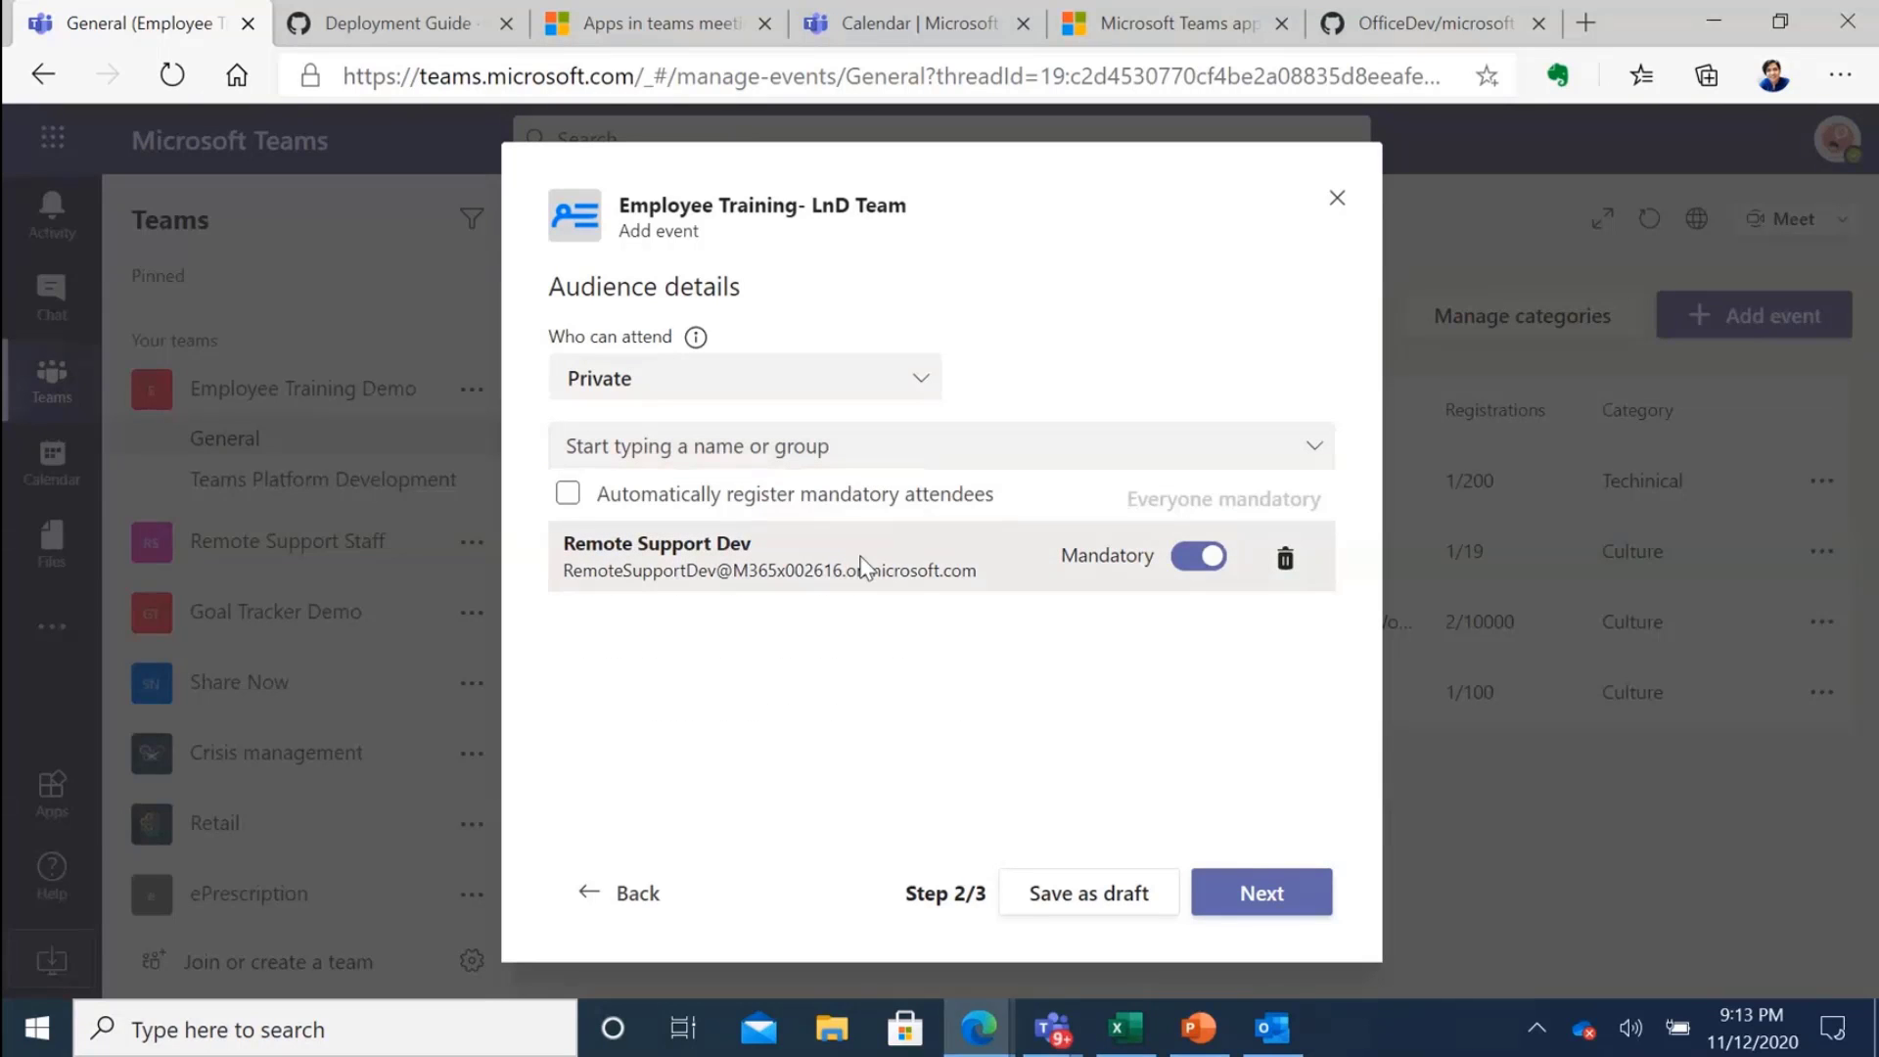
Search for two individual employees by name and add both to the event's private audience.
left_click(1000, 441)
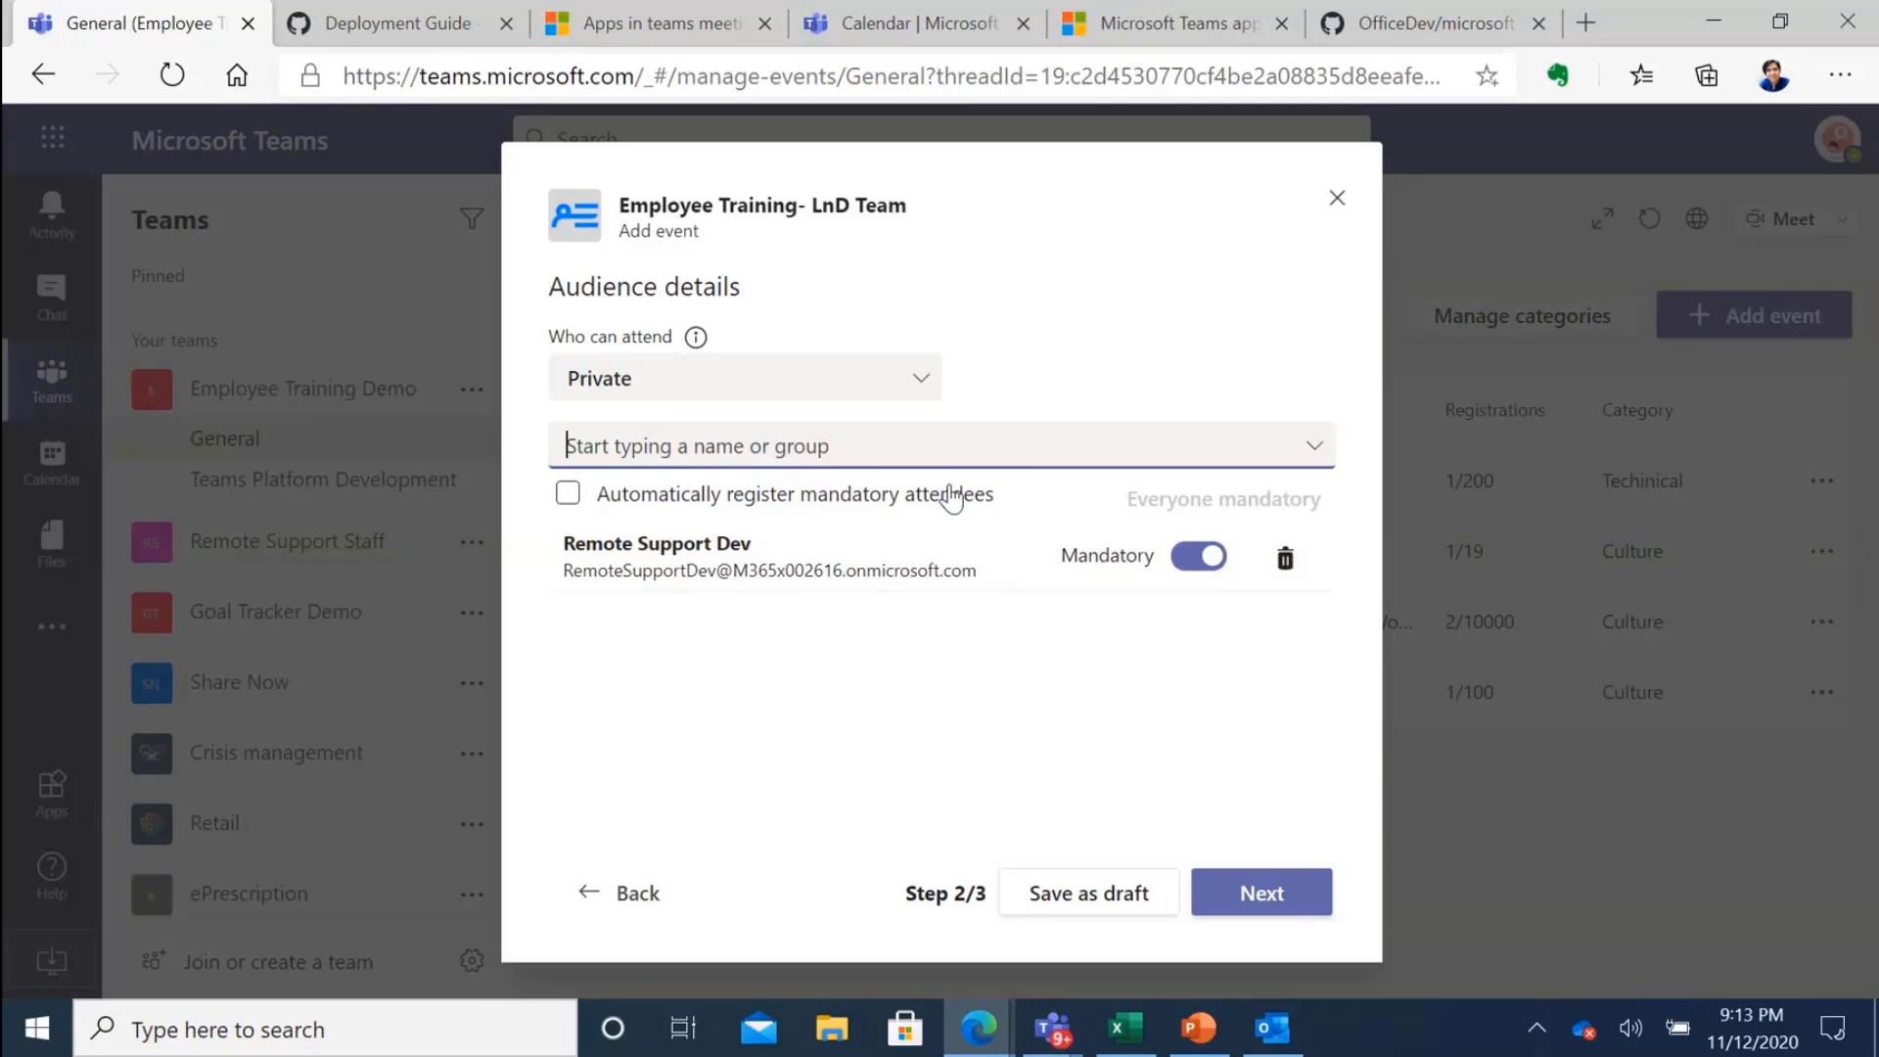
type("st")
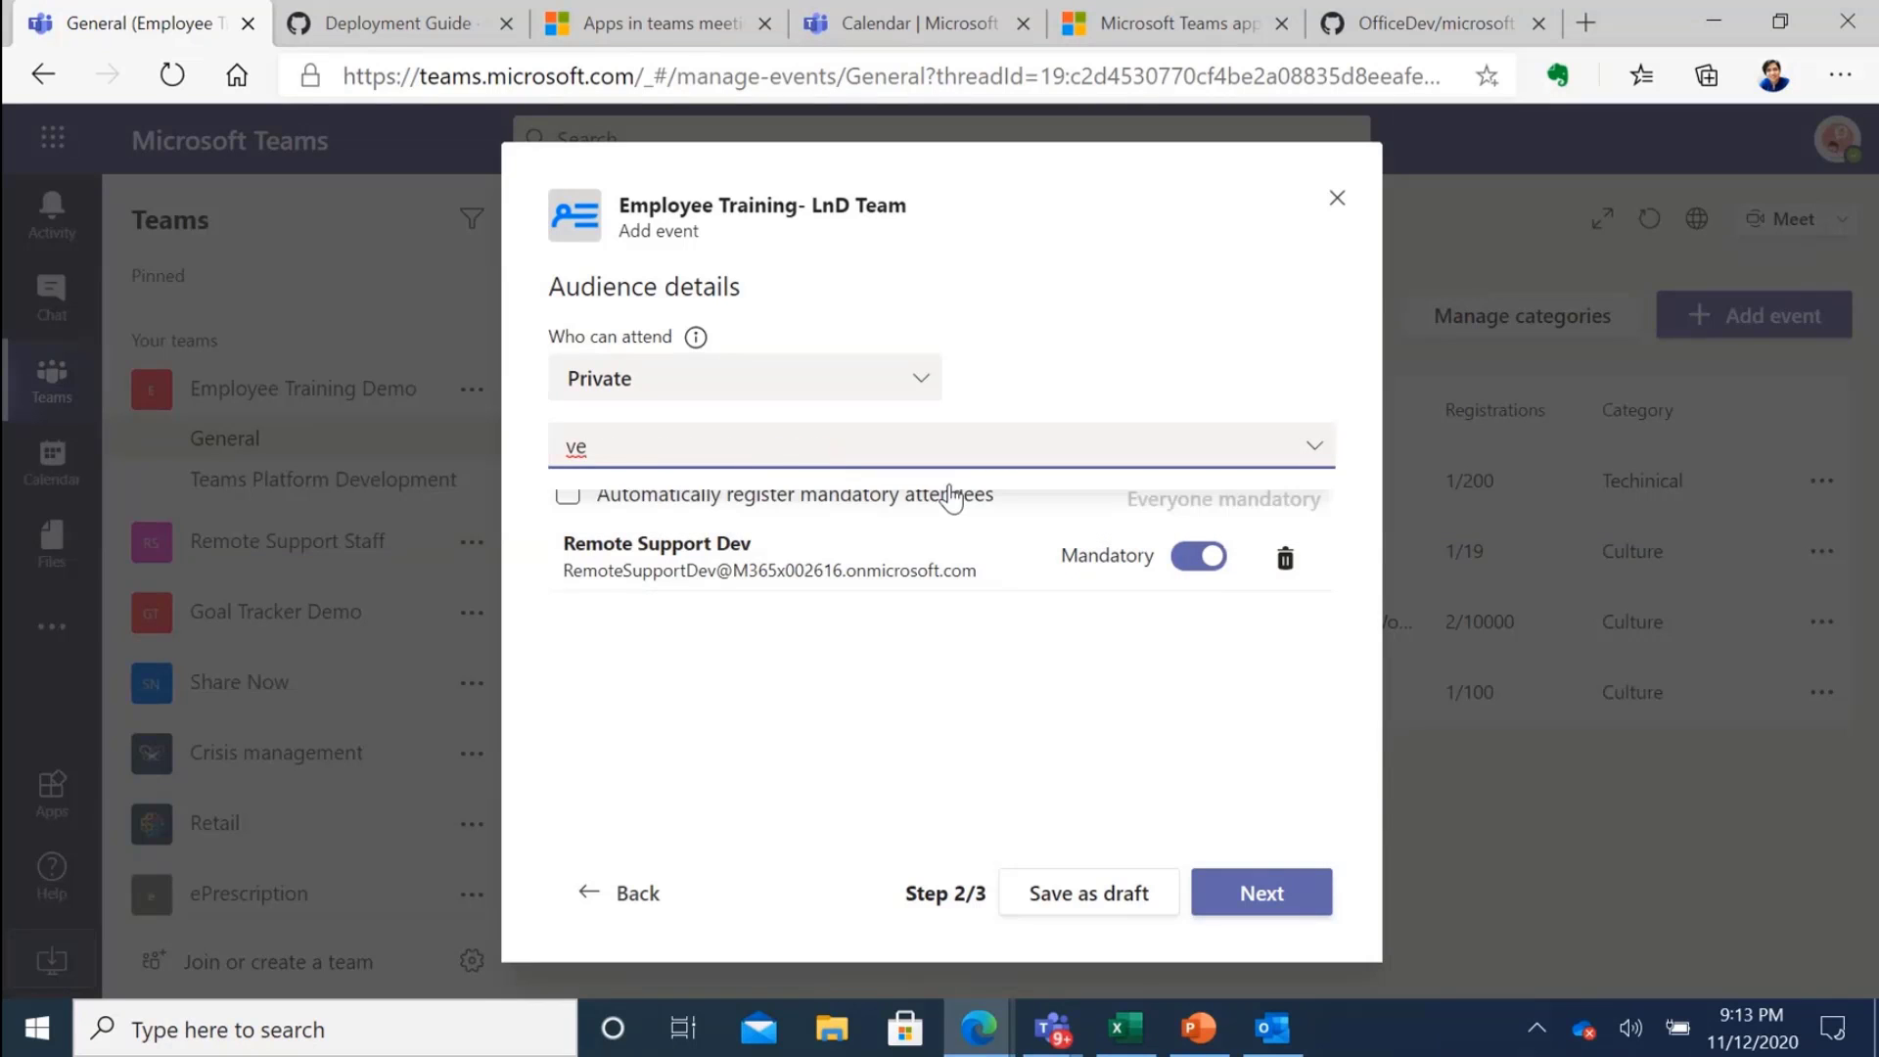
key("BackSpace")
key("BackSpace")
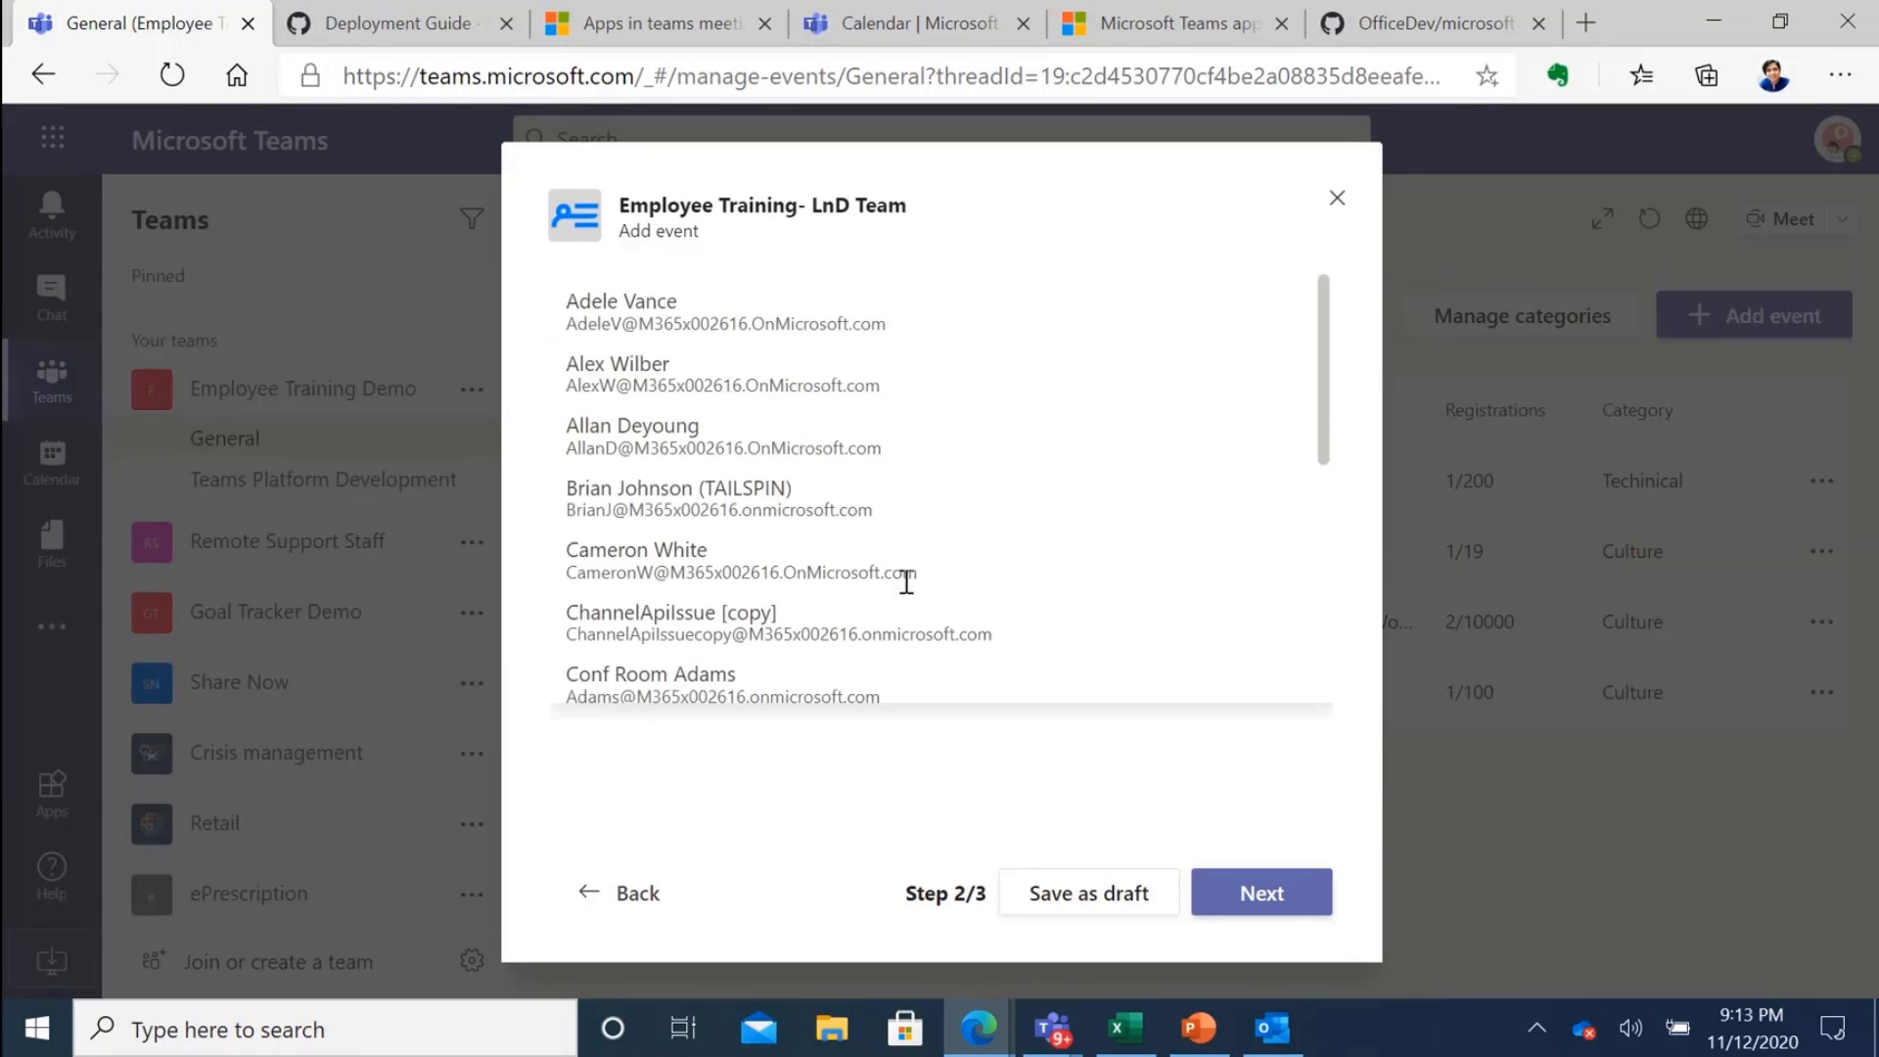
type("adele")
left_click(803, 513)
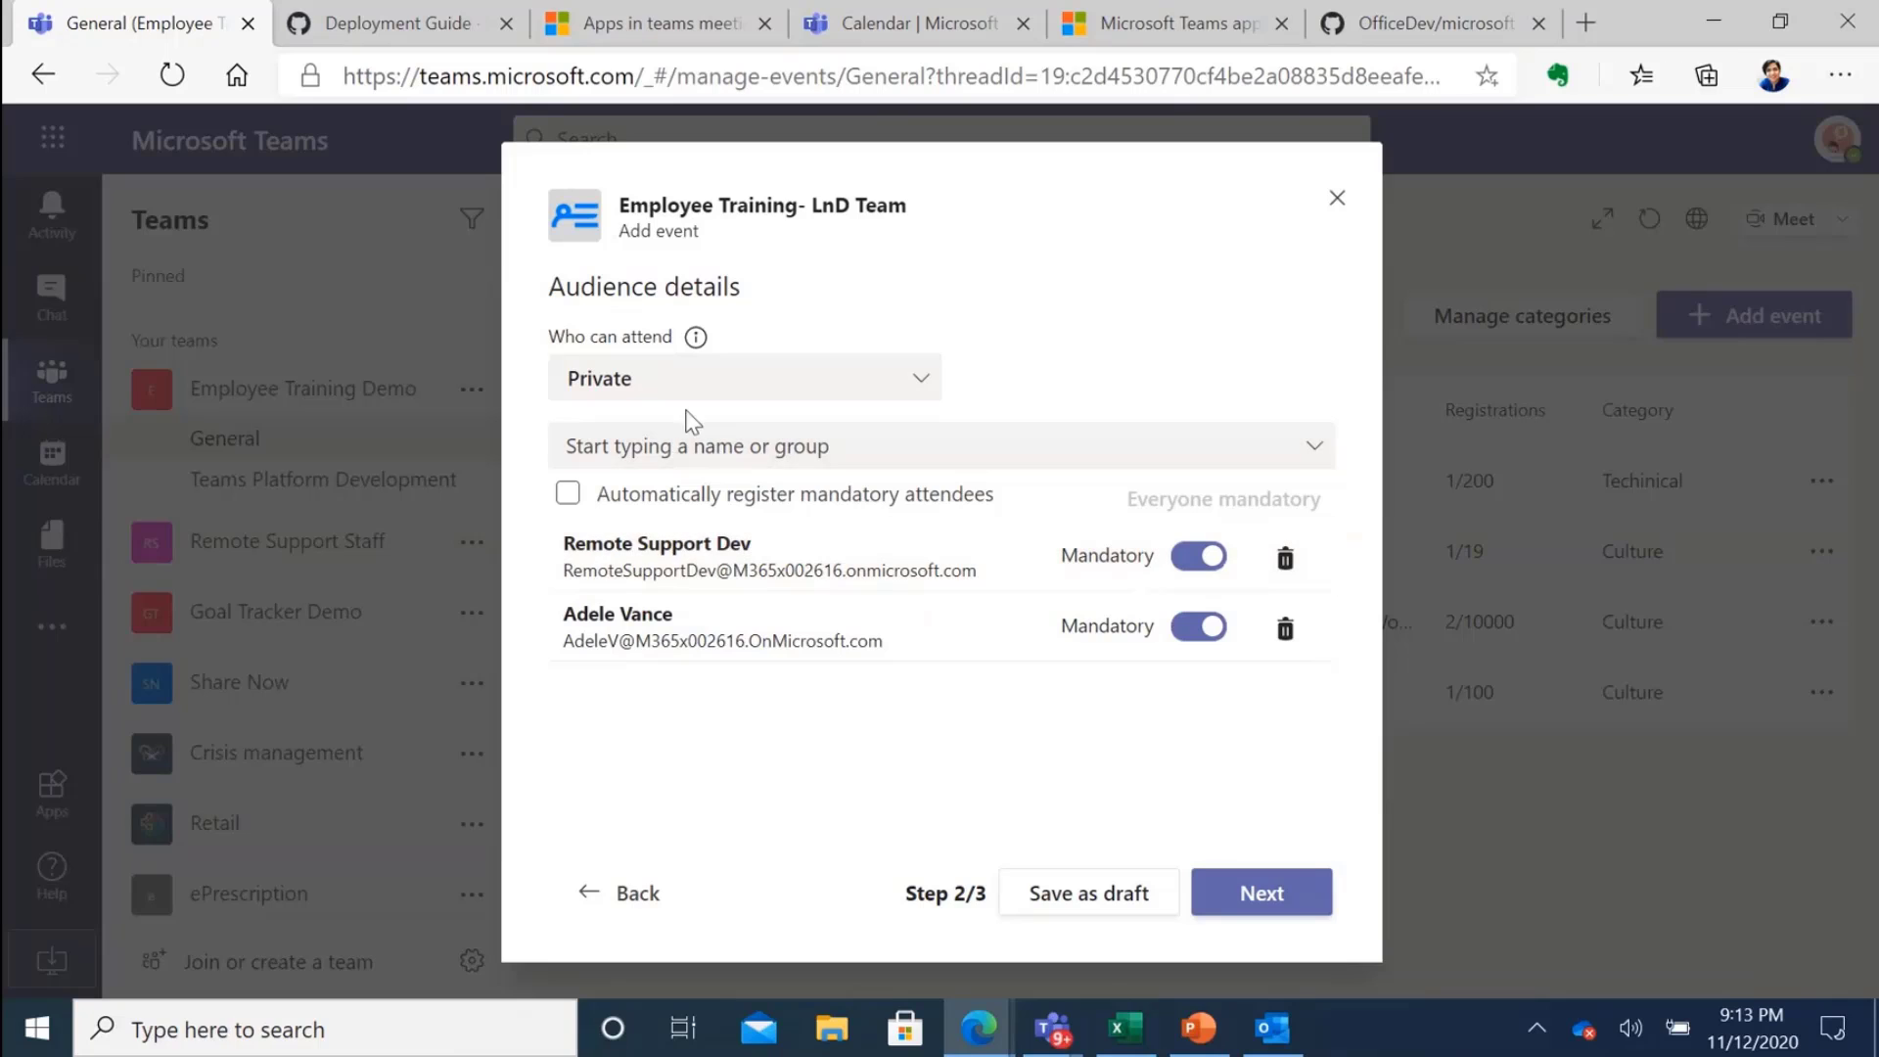
left_click(670, 447)
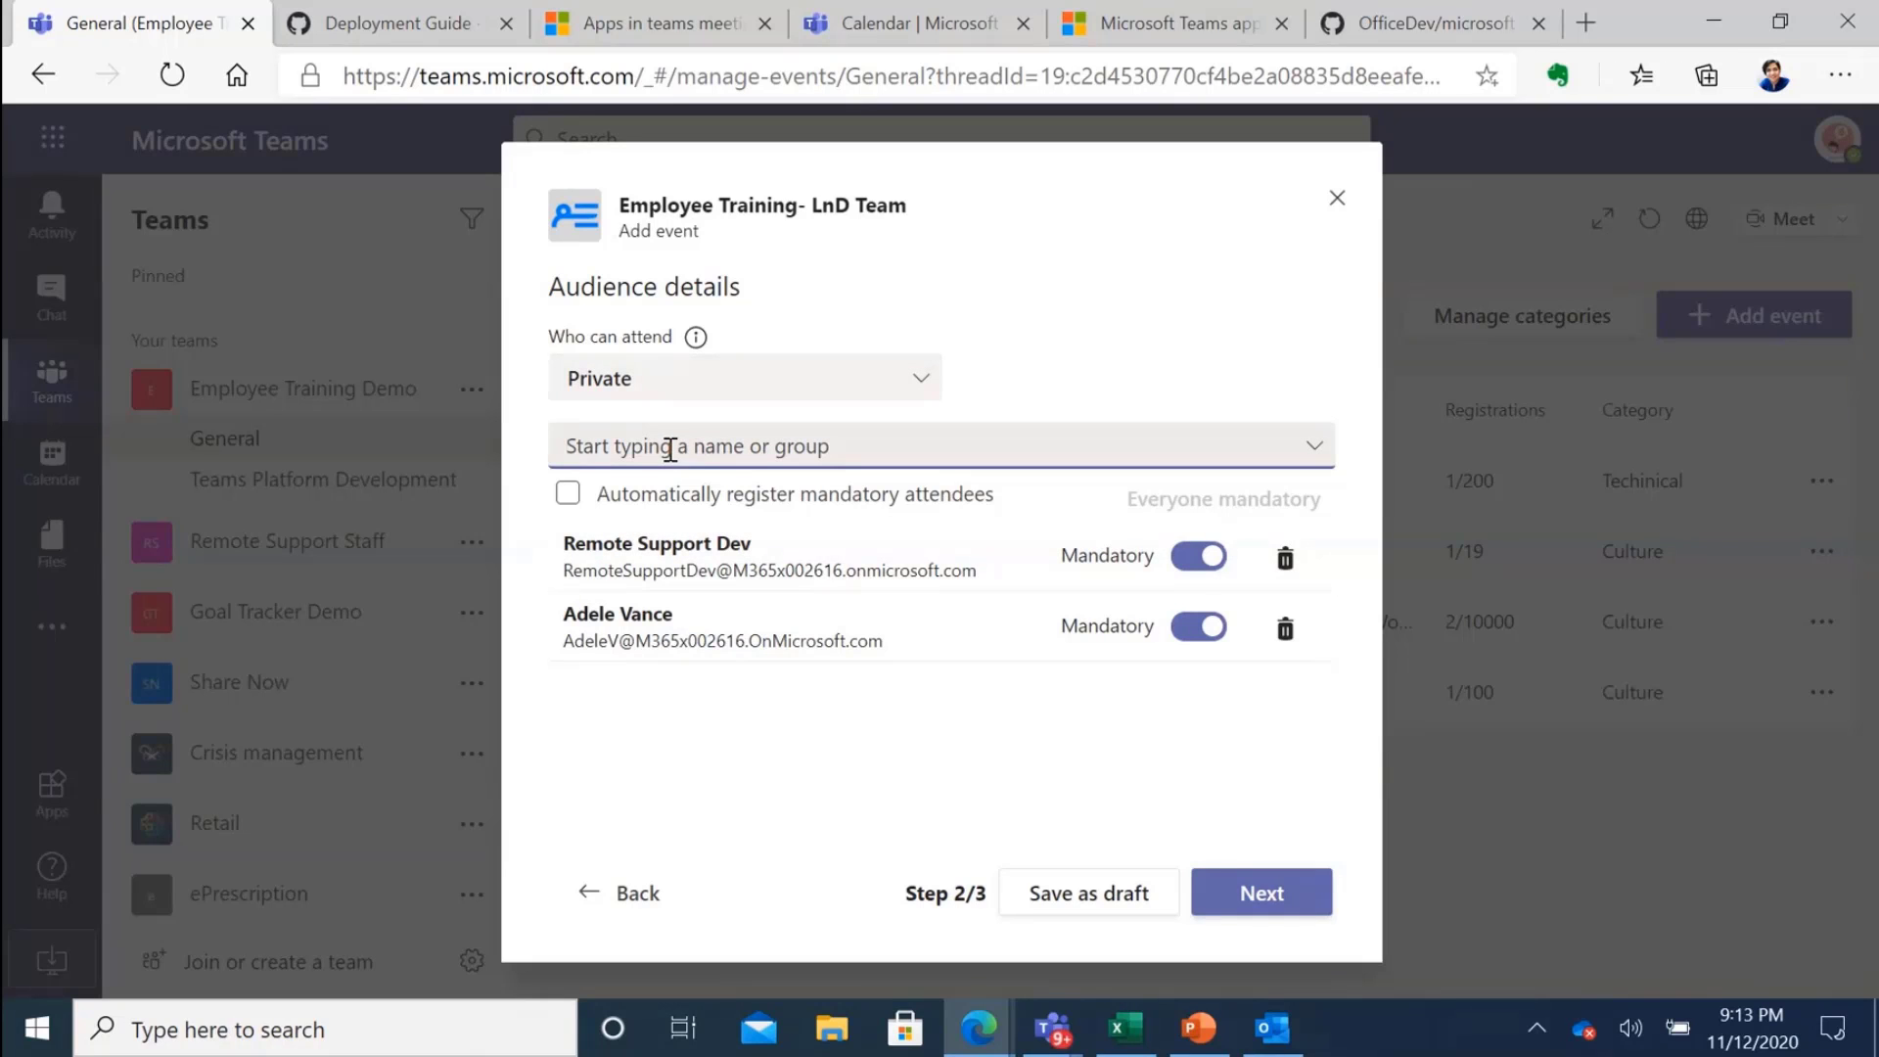
type("cameron")
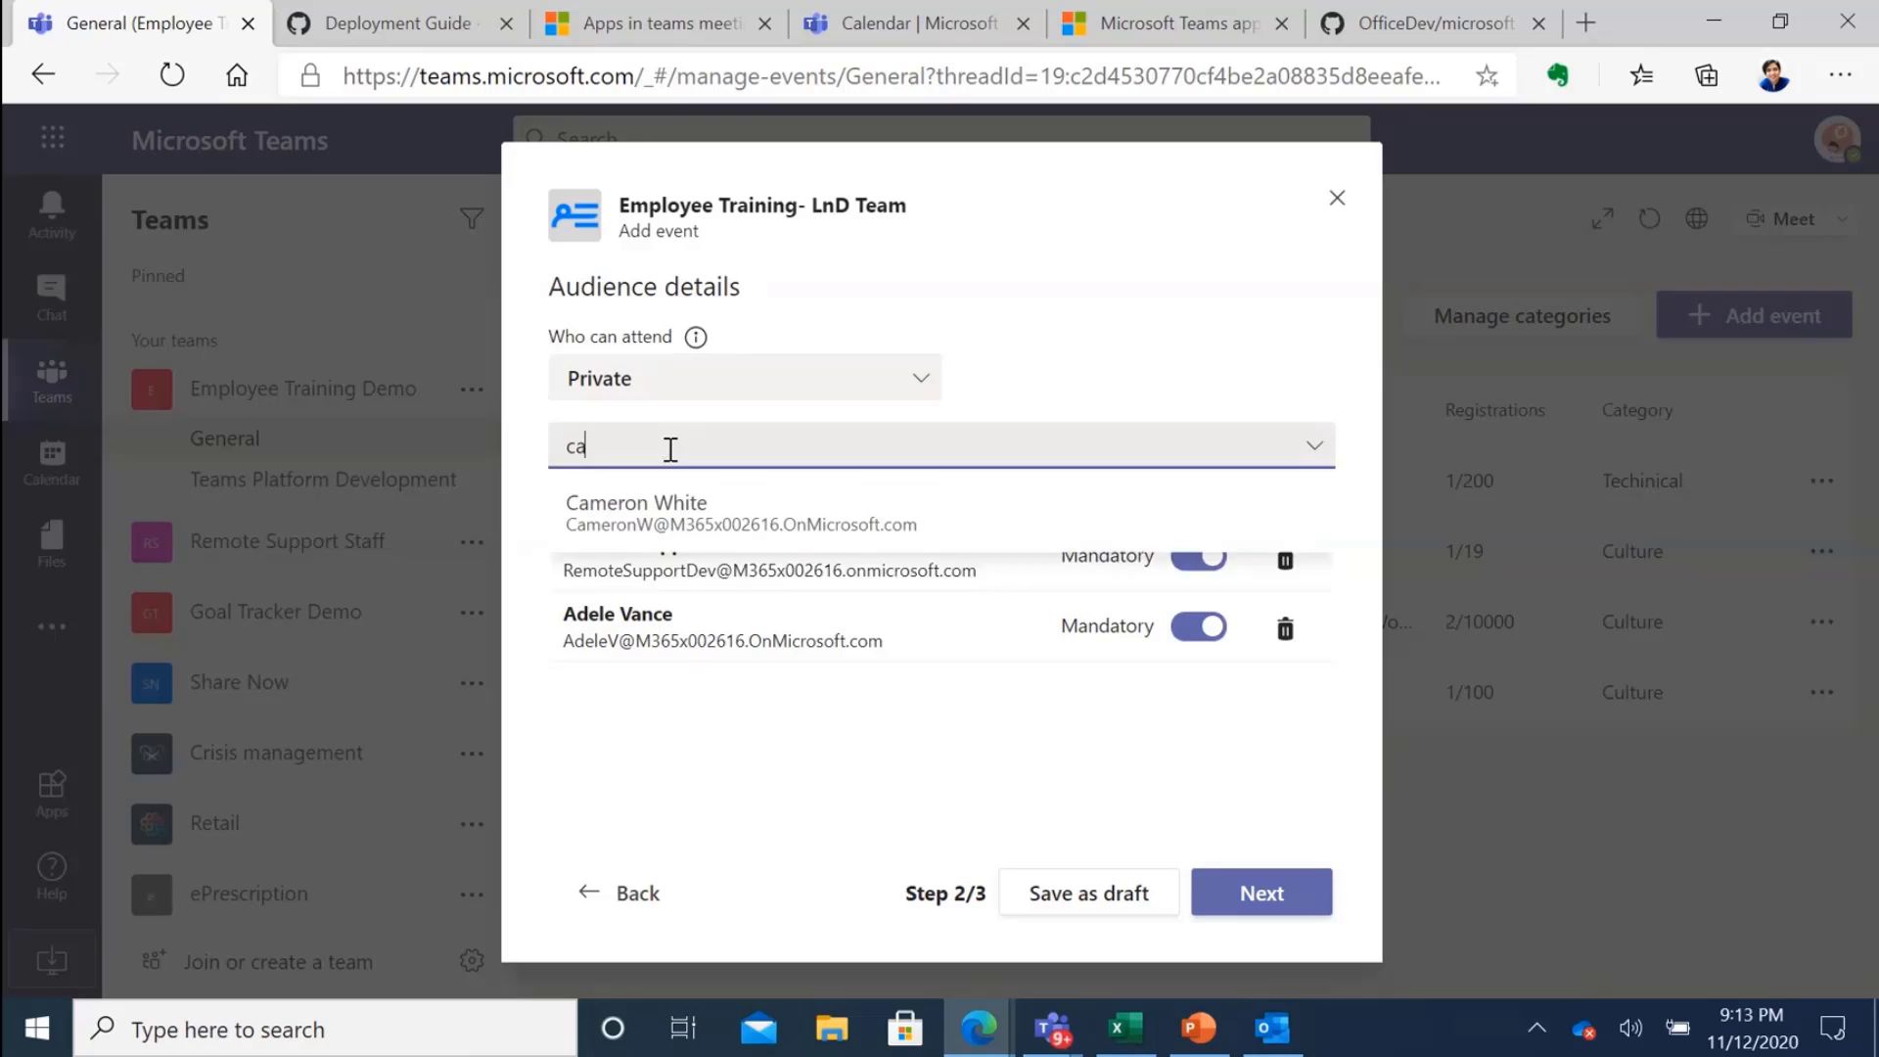
left_click(663, 501)
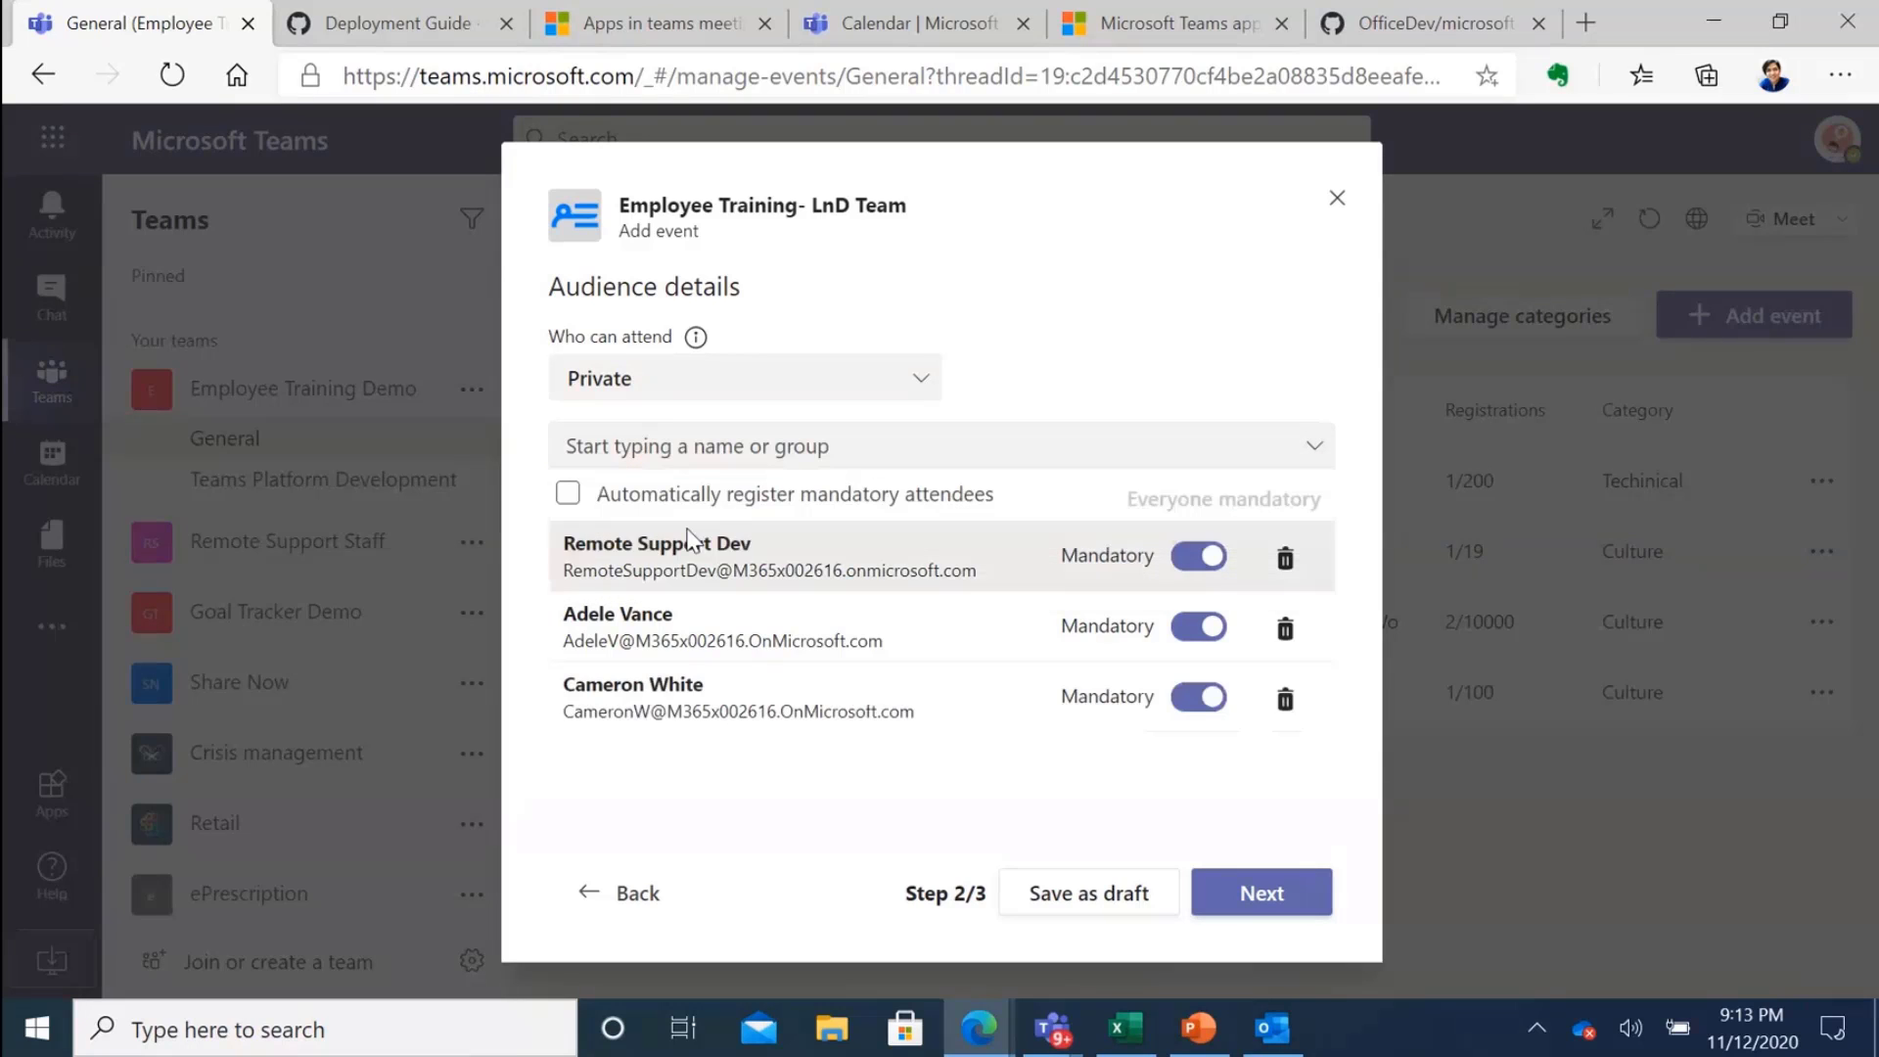
Make attendance non-mandatory for the Remote Support Dev group and continue to the event preview.
left_click(1179, 557)
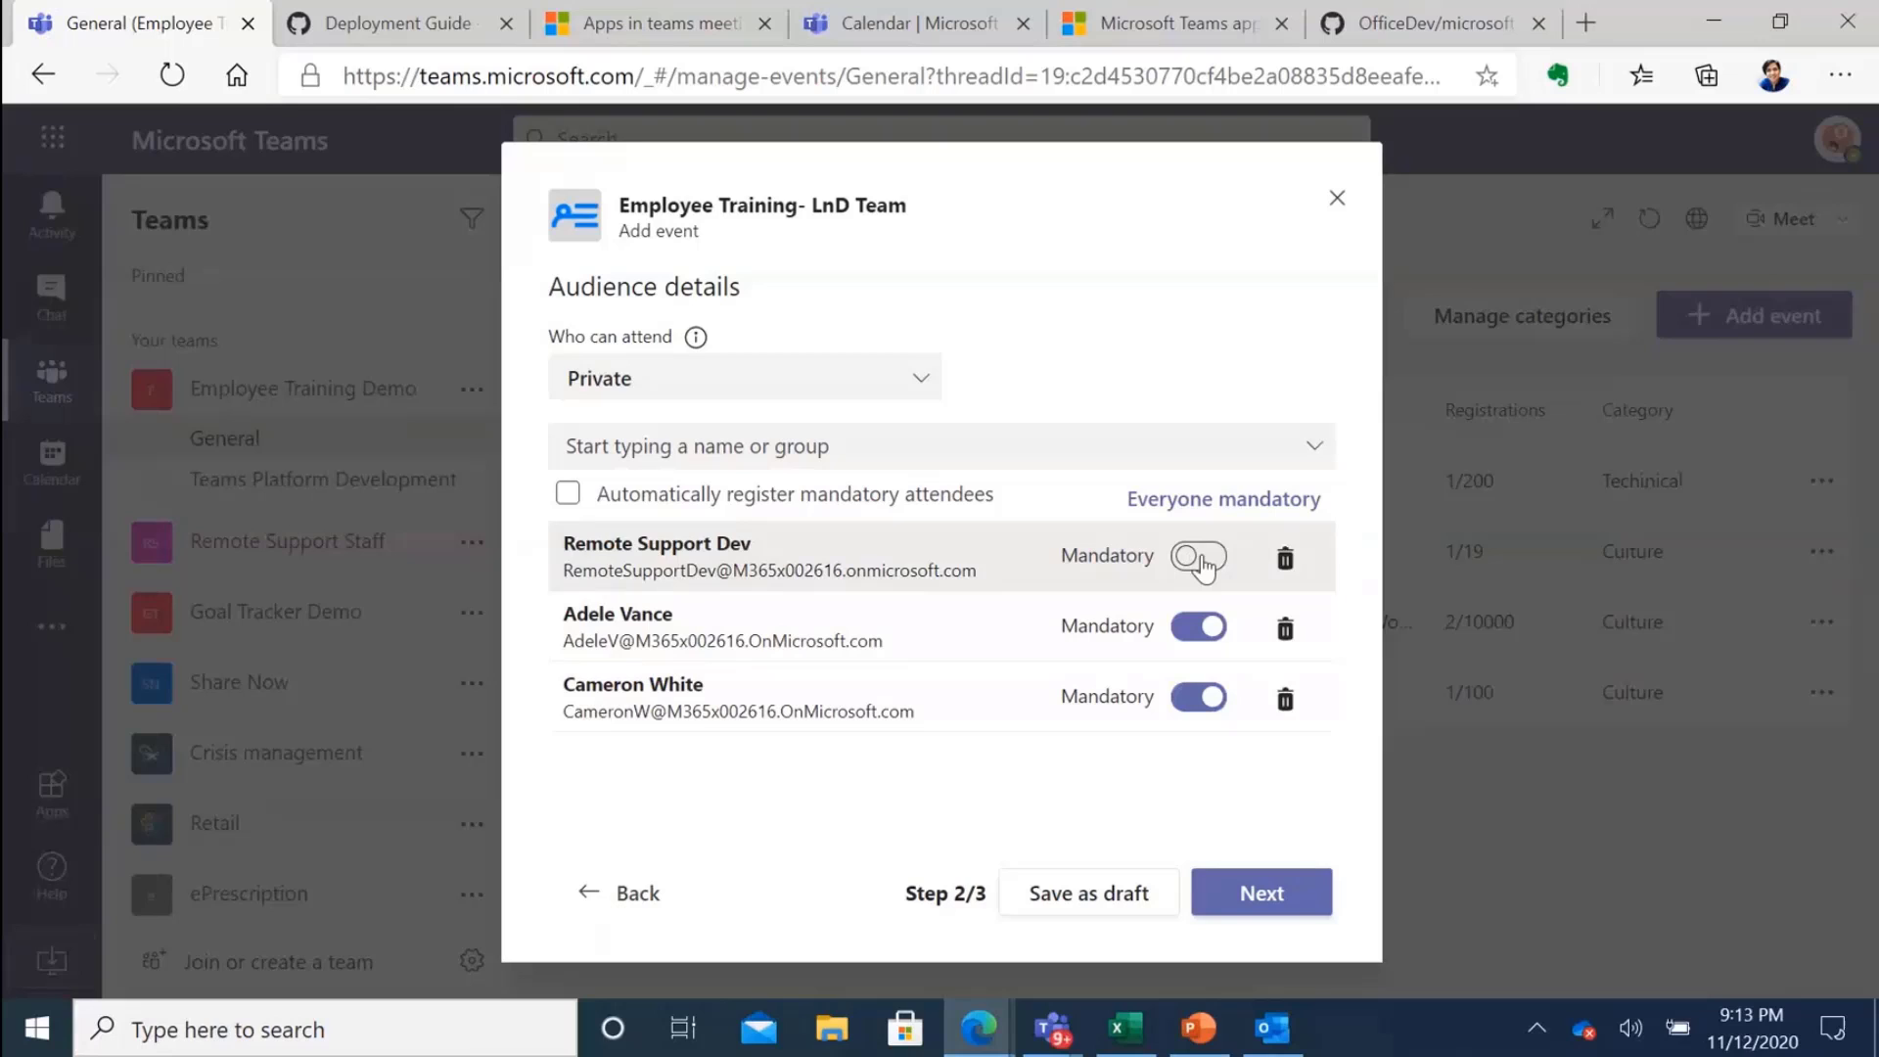
left_click(1300, 908)
Review the Apps in Teams Meetings event preview and add the event.
scroll(1003, 678, "down", 3)
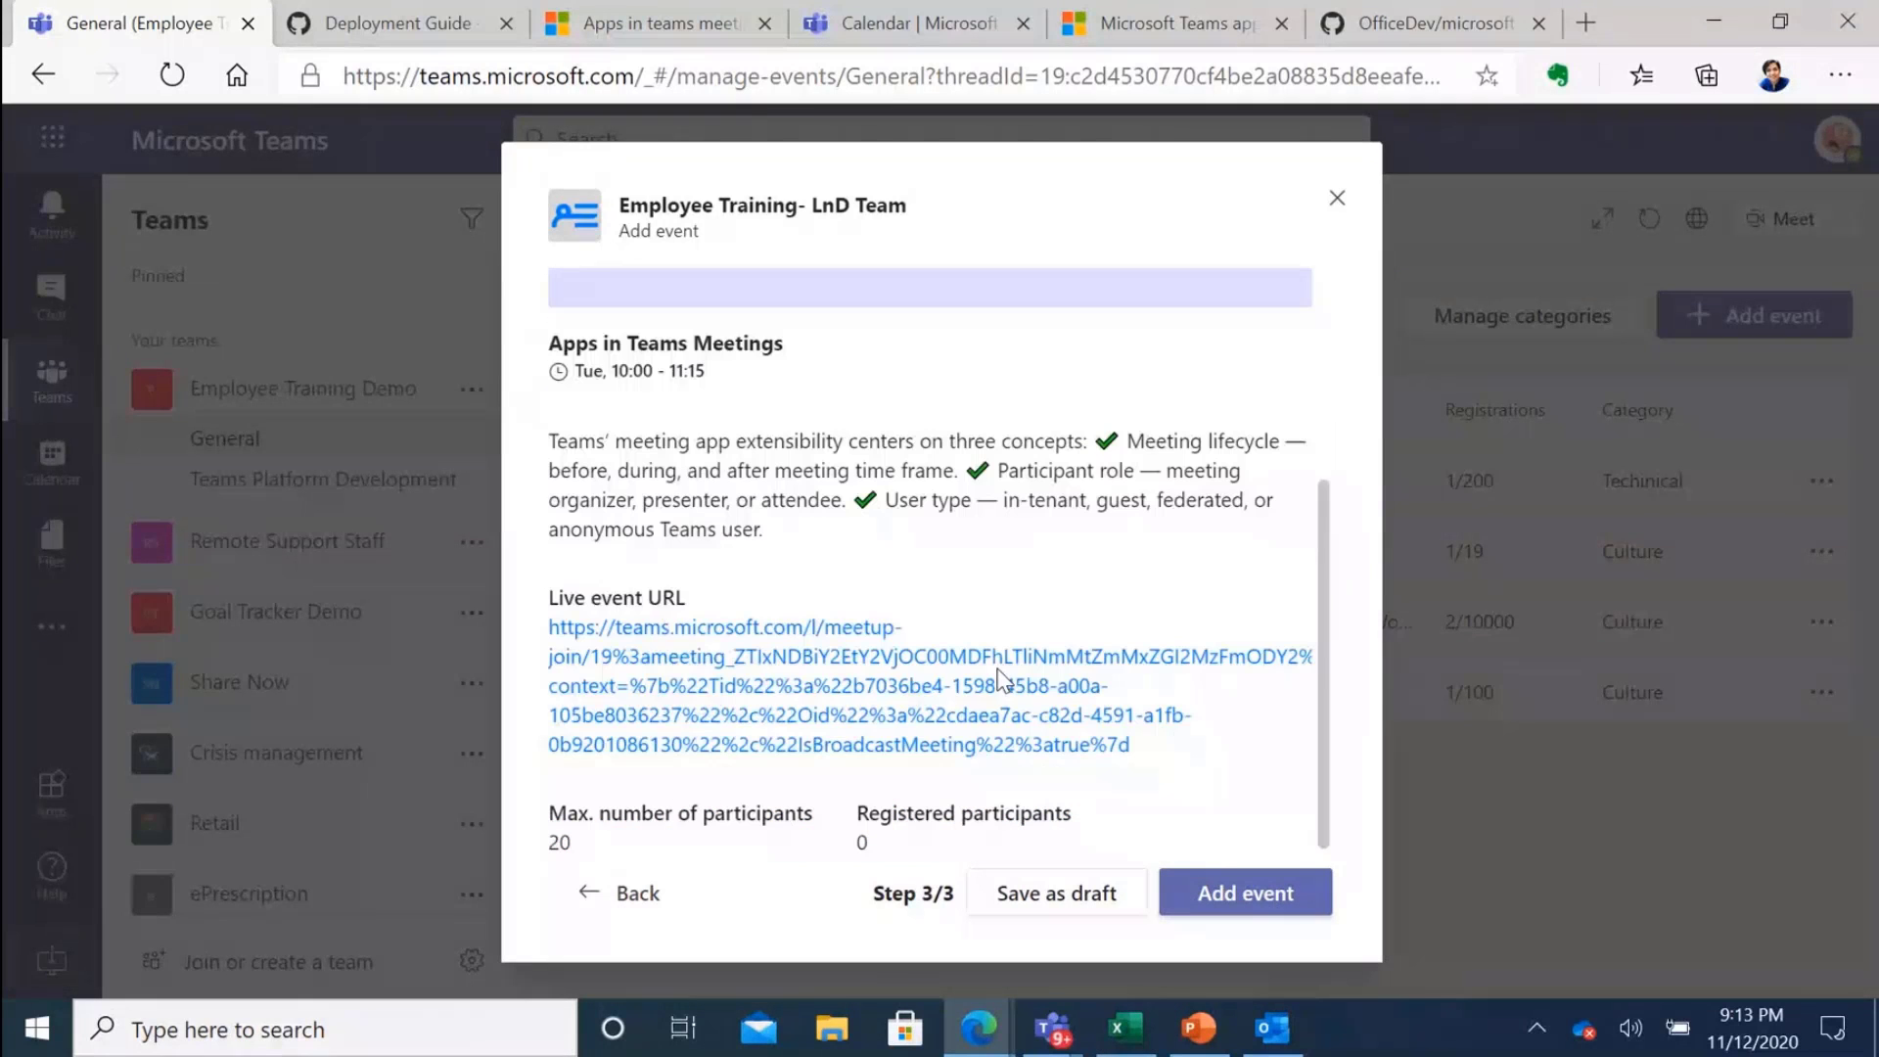
scroll(1017, 752, "up", 3)
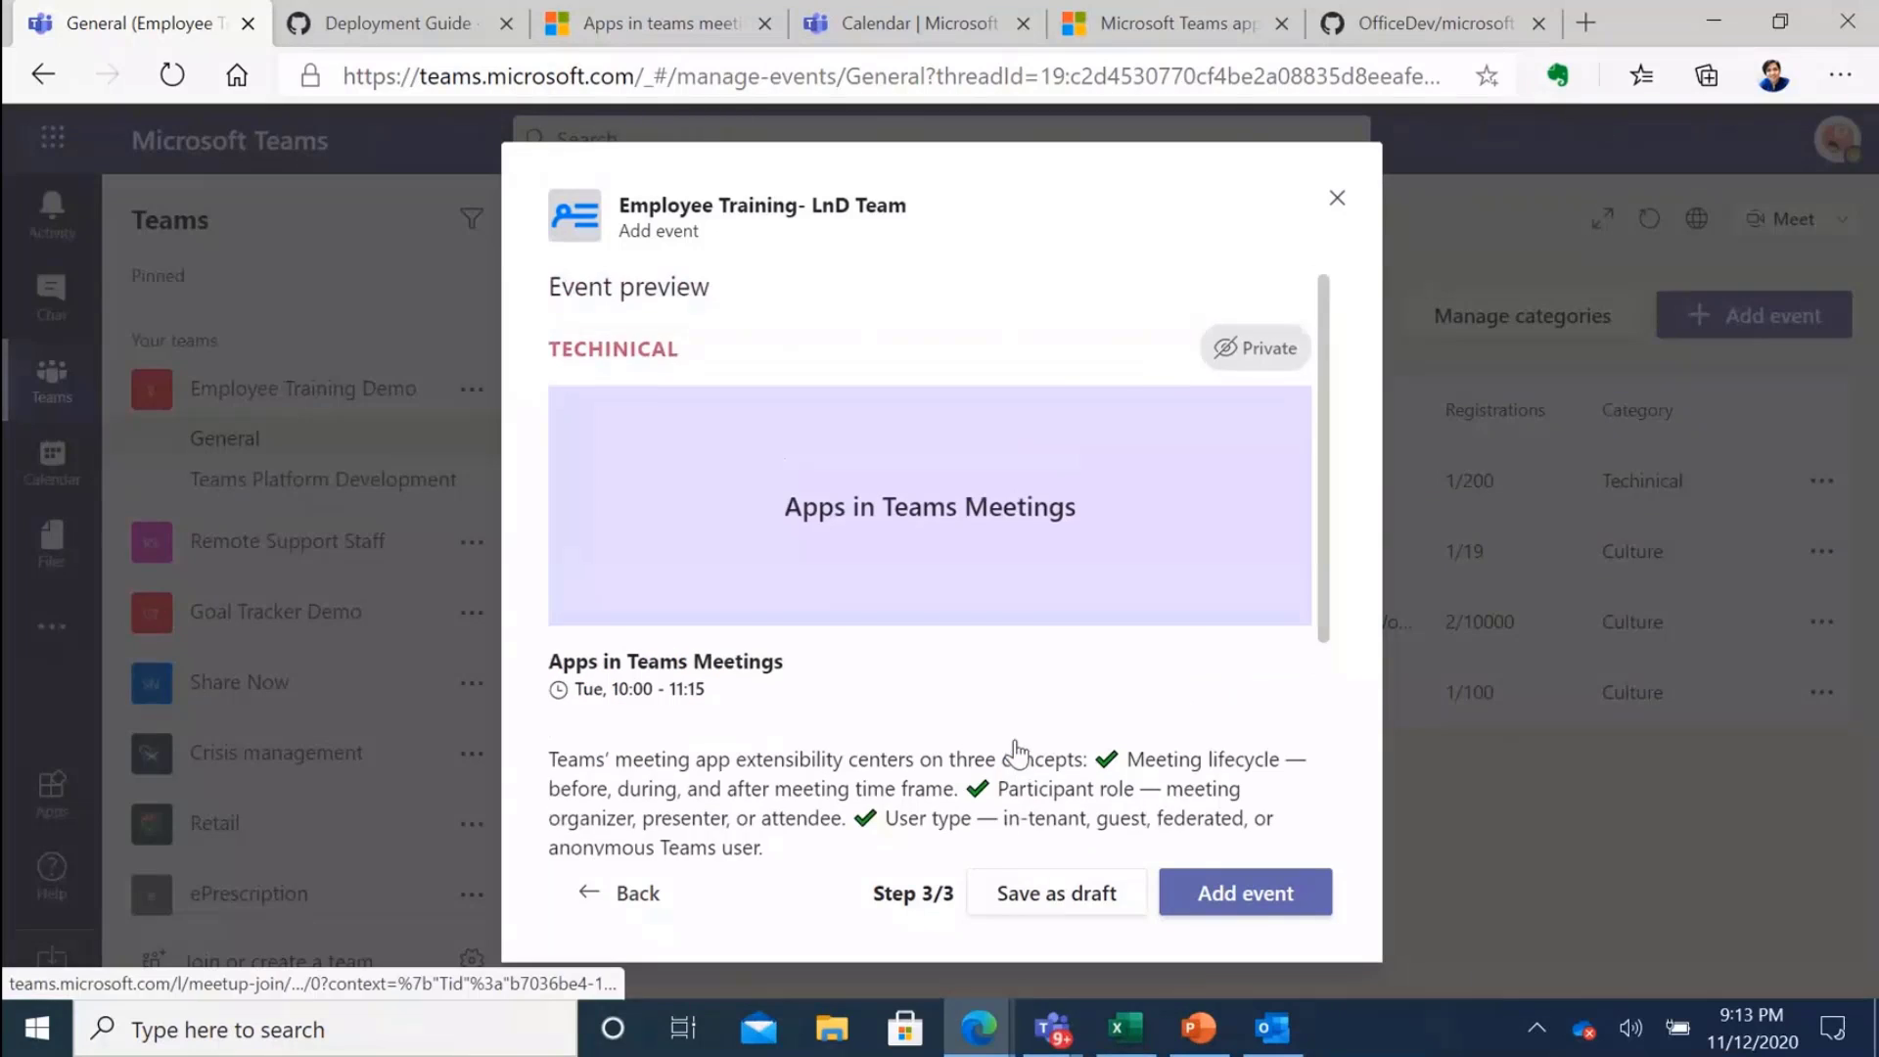
scroll(1018, 751, "down", 3)
left_click(1214, 892)
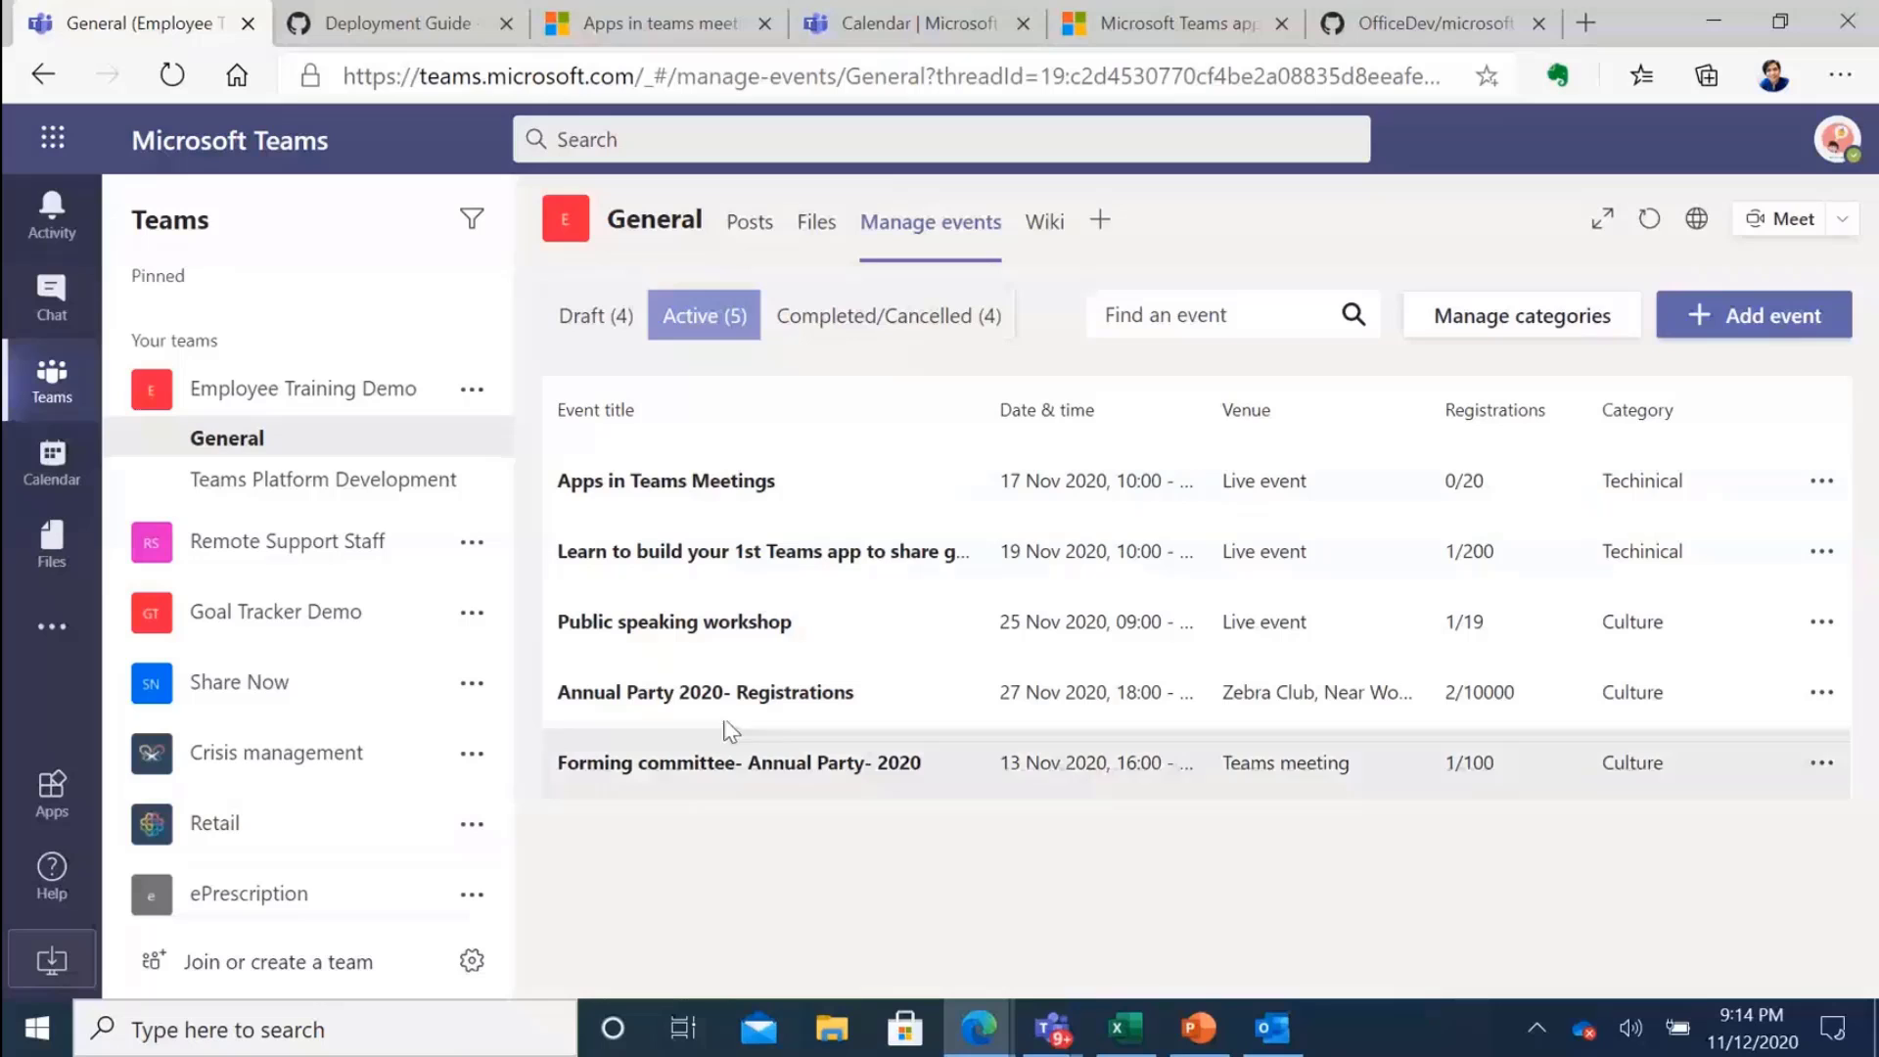
Examine the draft events and the management options offered for the active Apps in Teams Meetings event.
left_click(1818, 484)
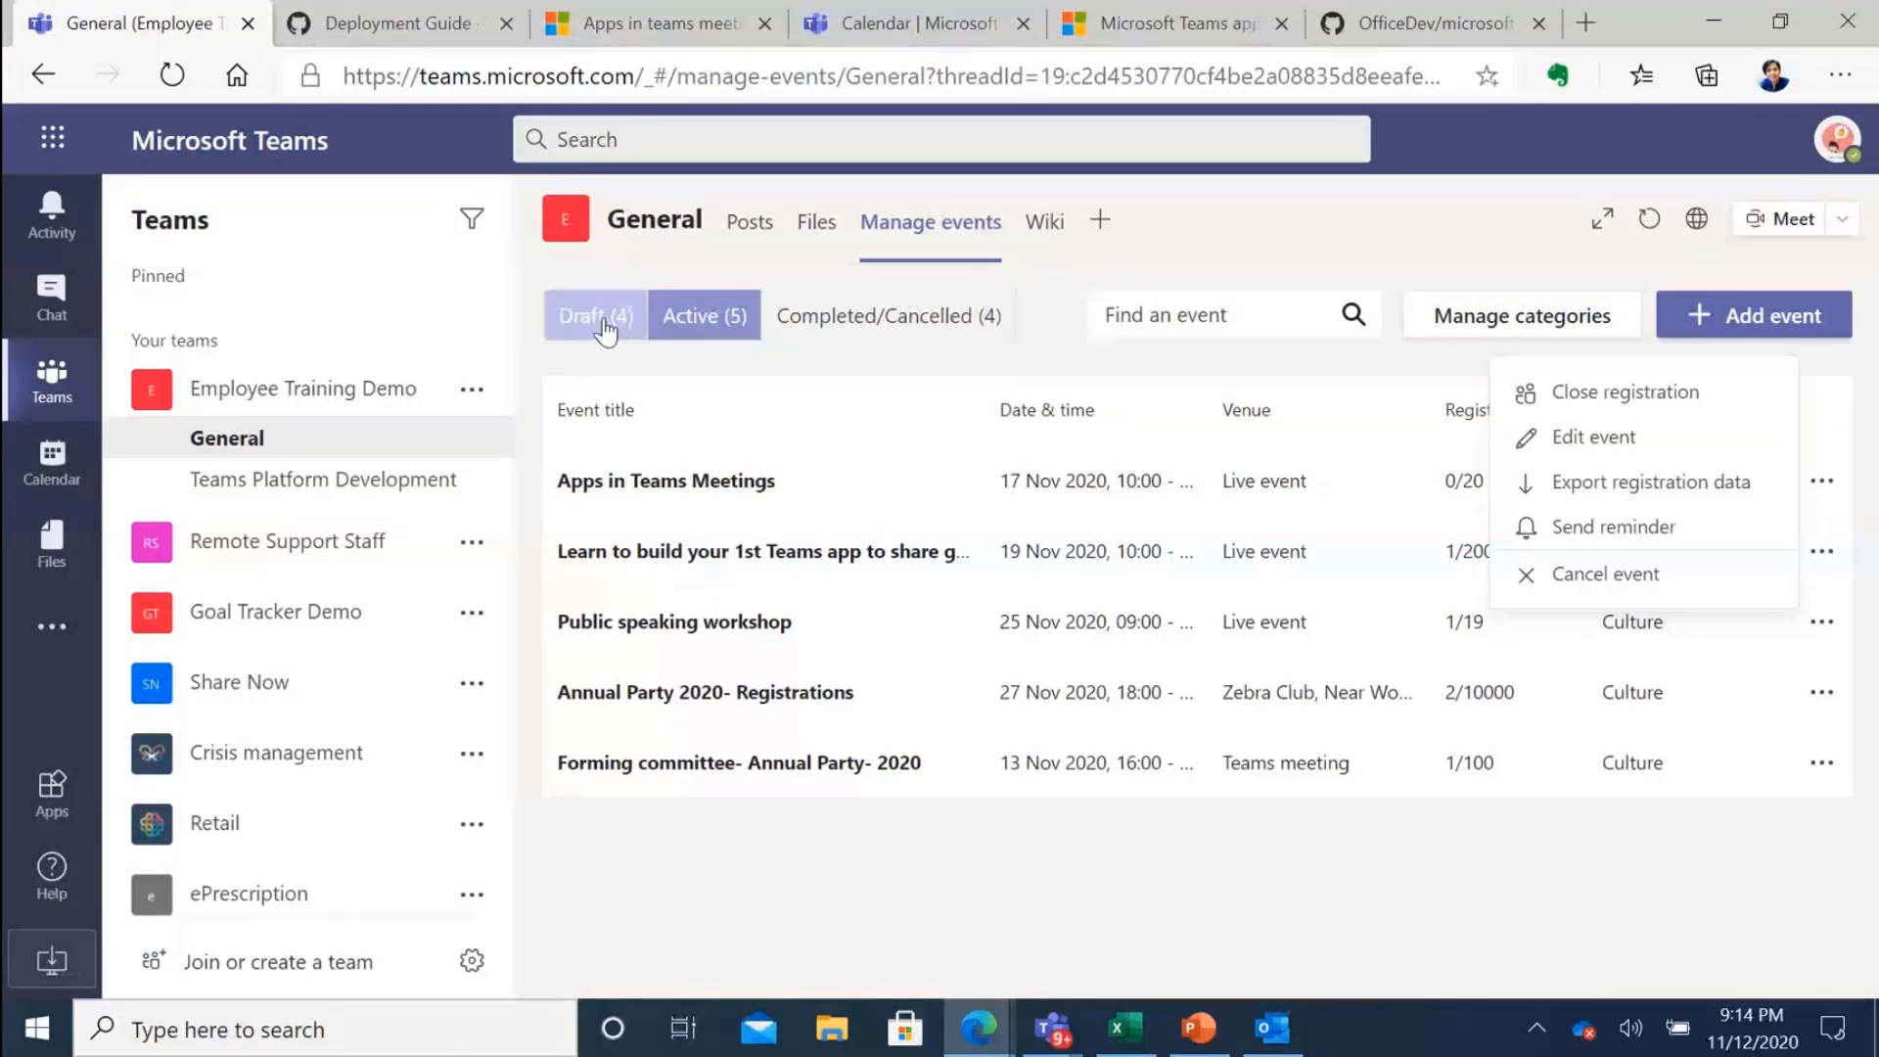
left_click(573, 315)
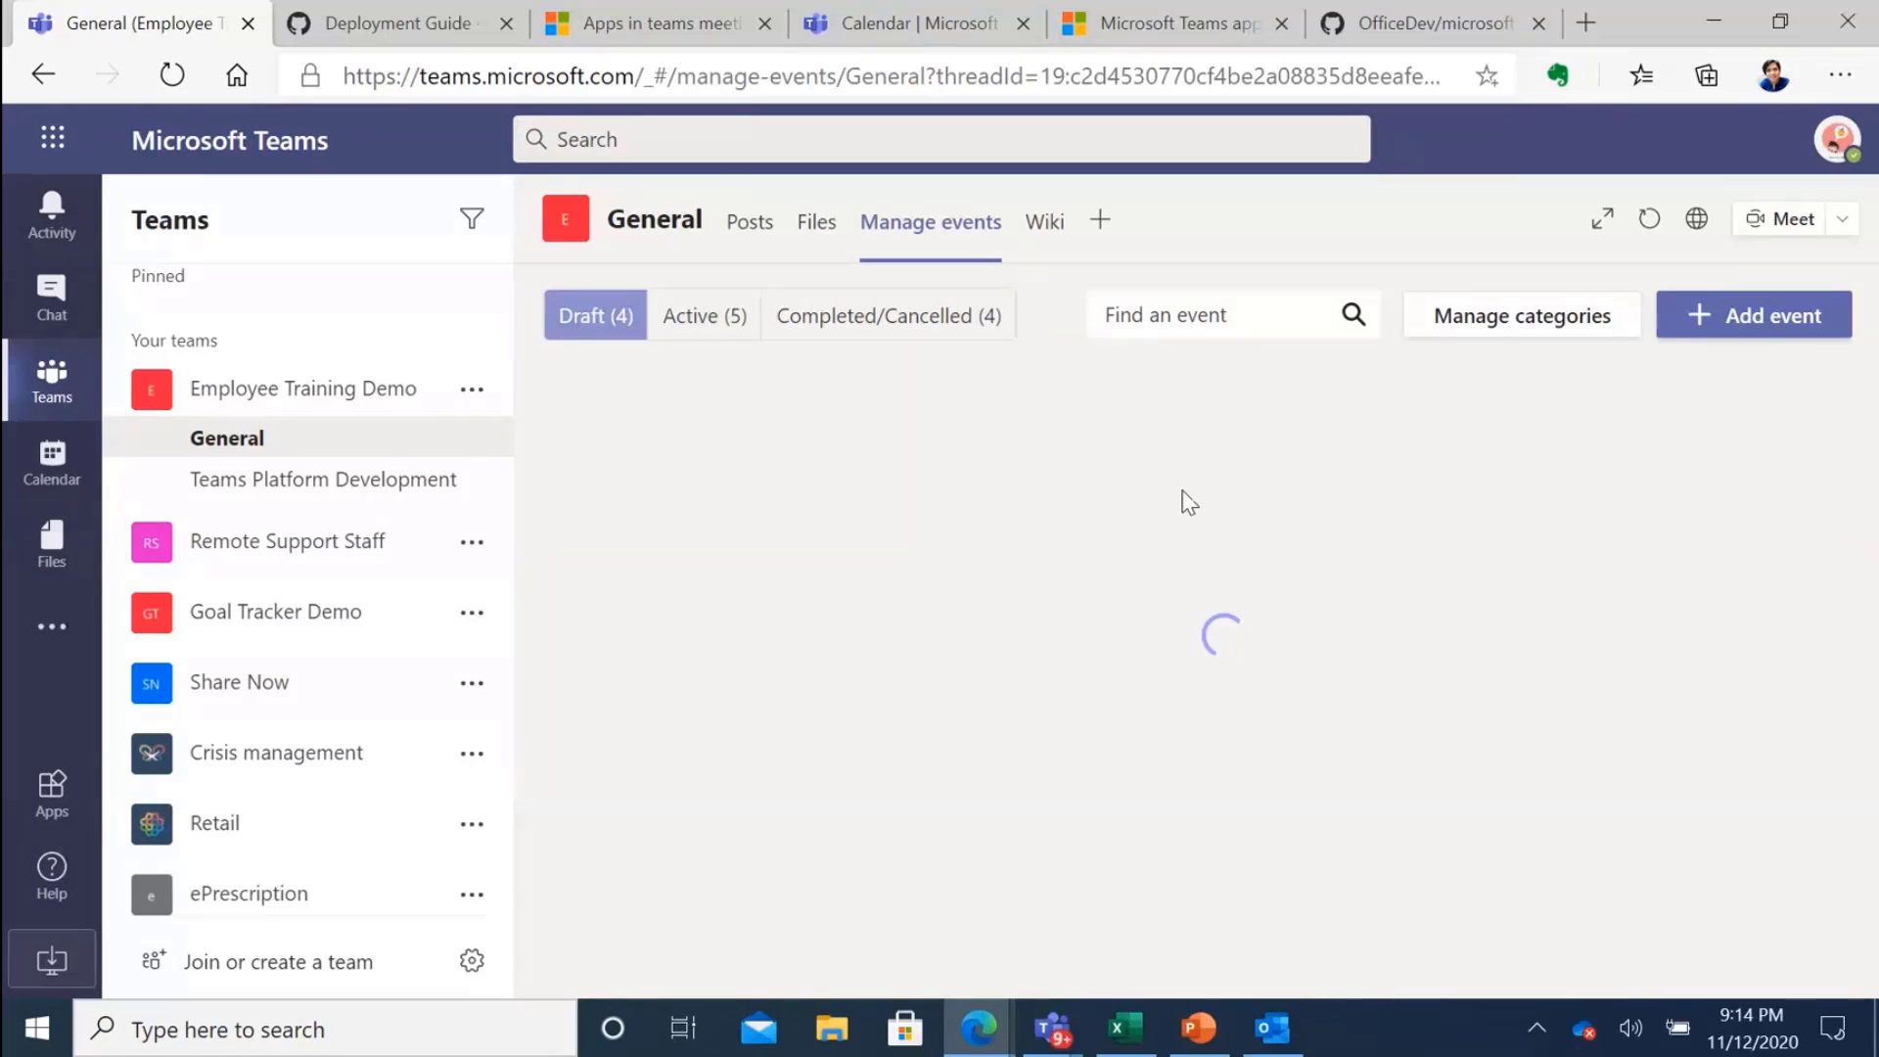
left_click(701, 315)
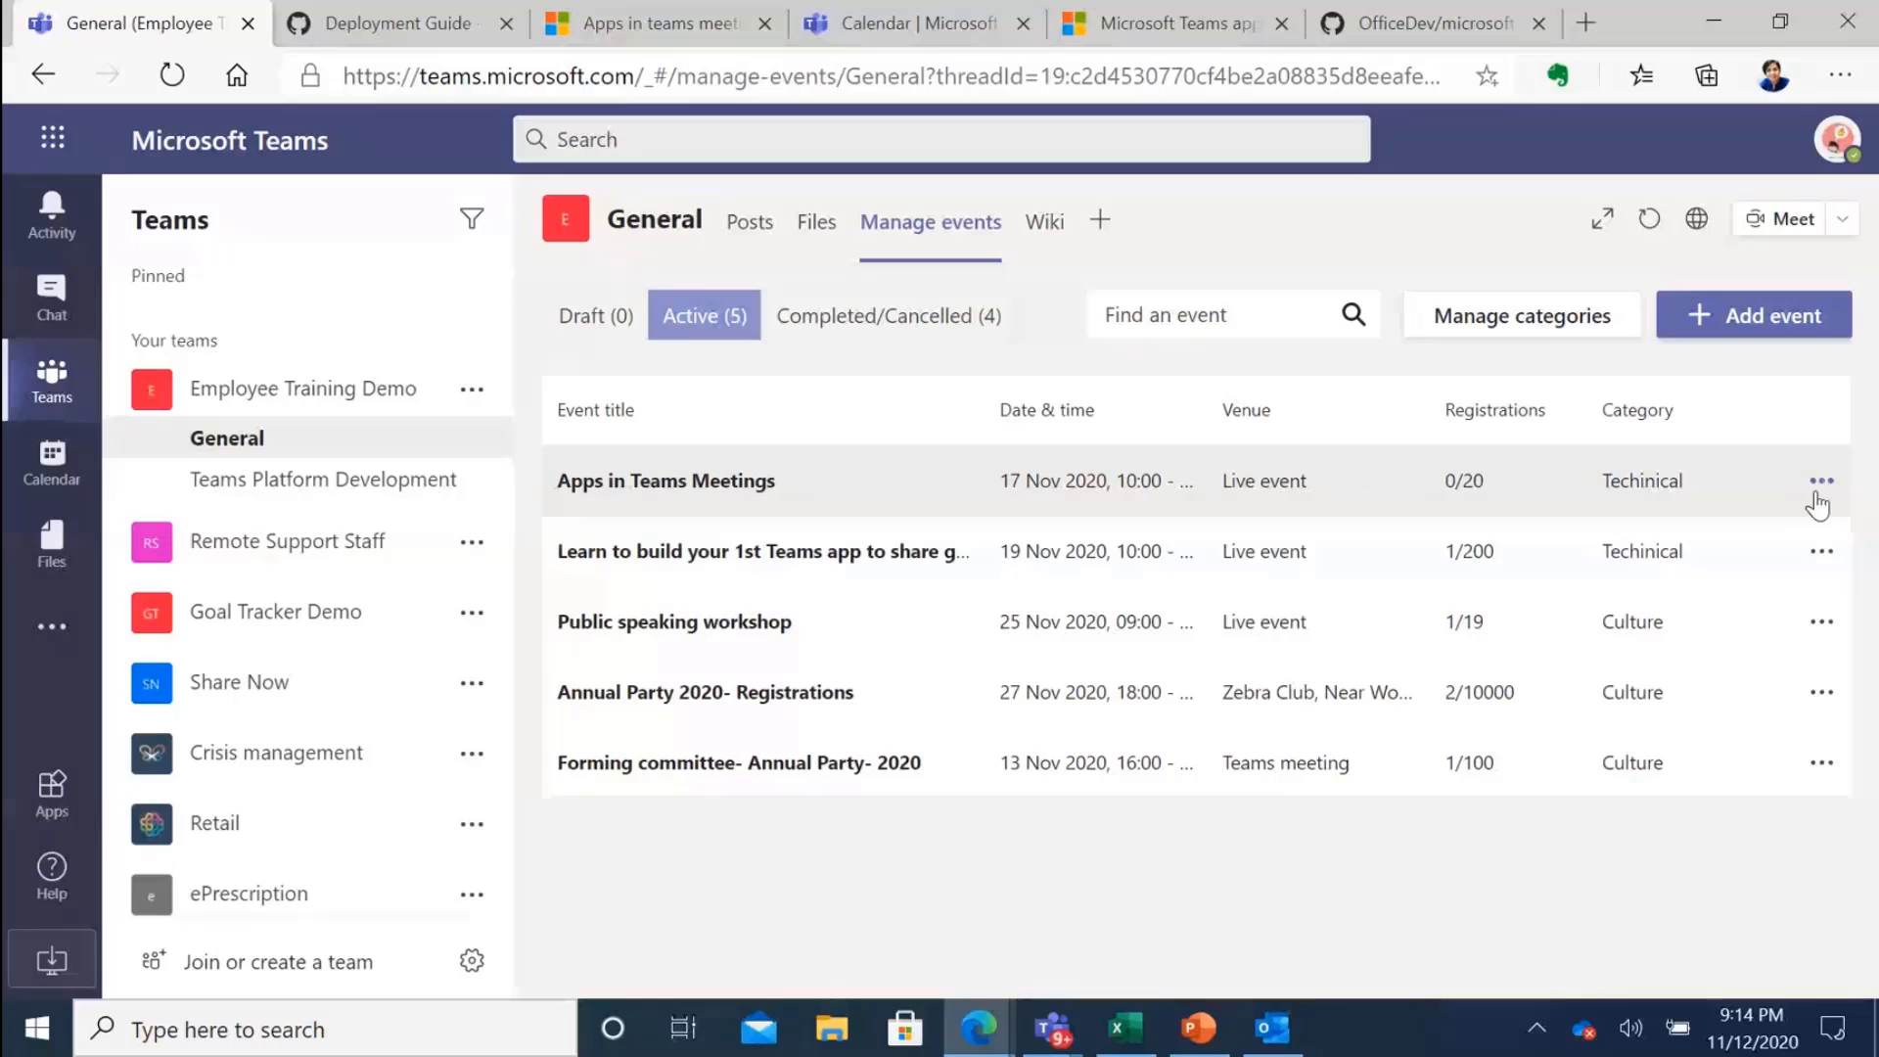
left_click(1821, 480)
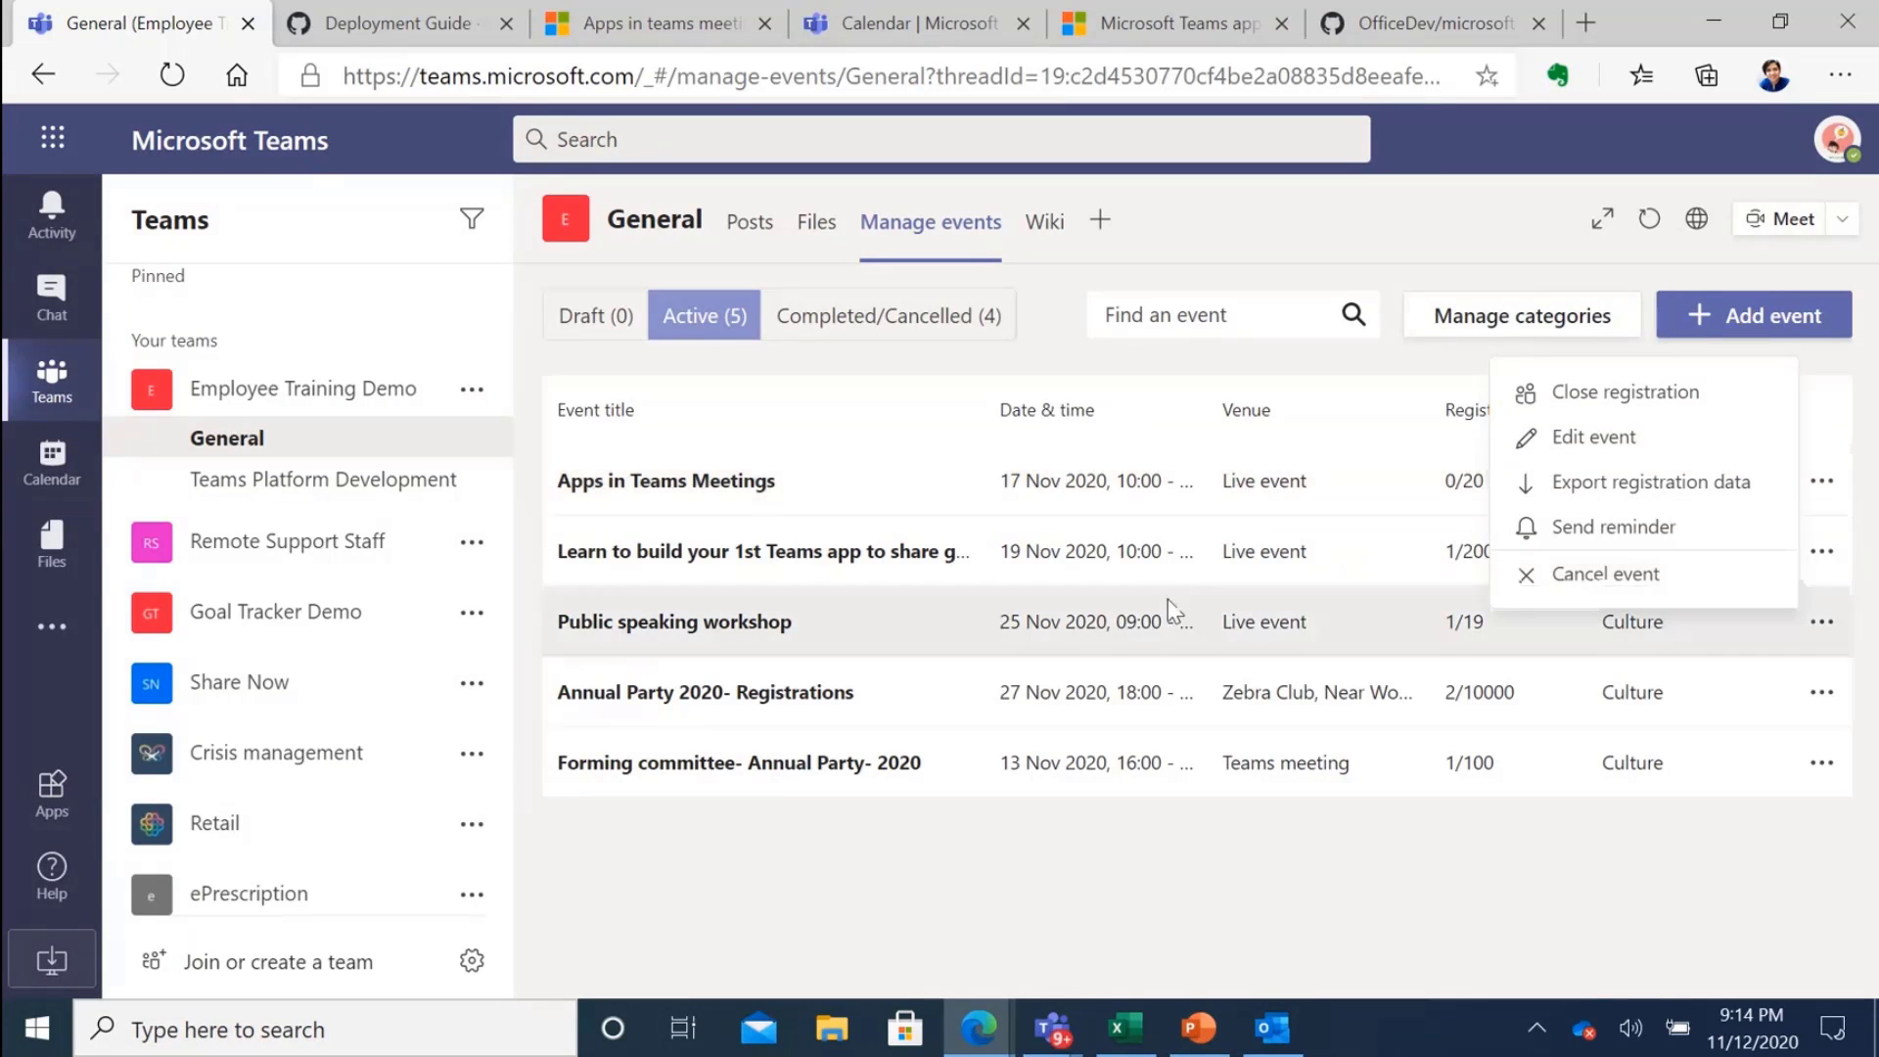
left_click(1135, 881)
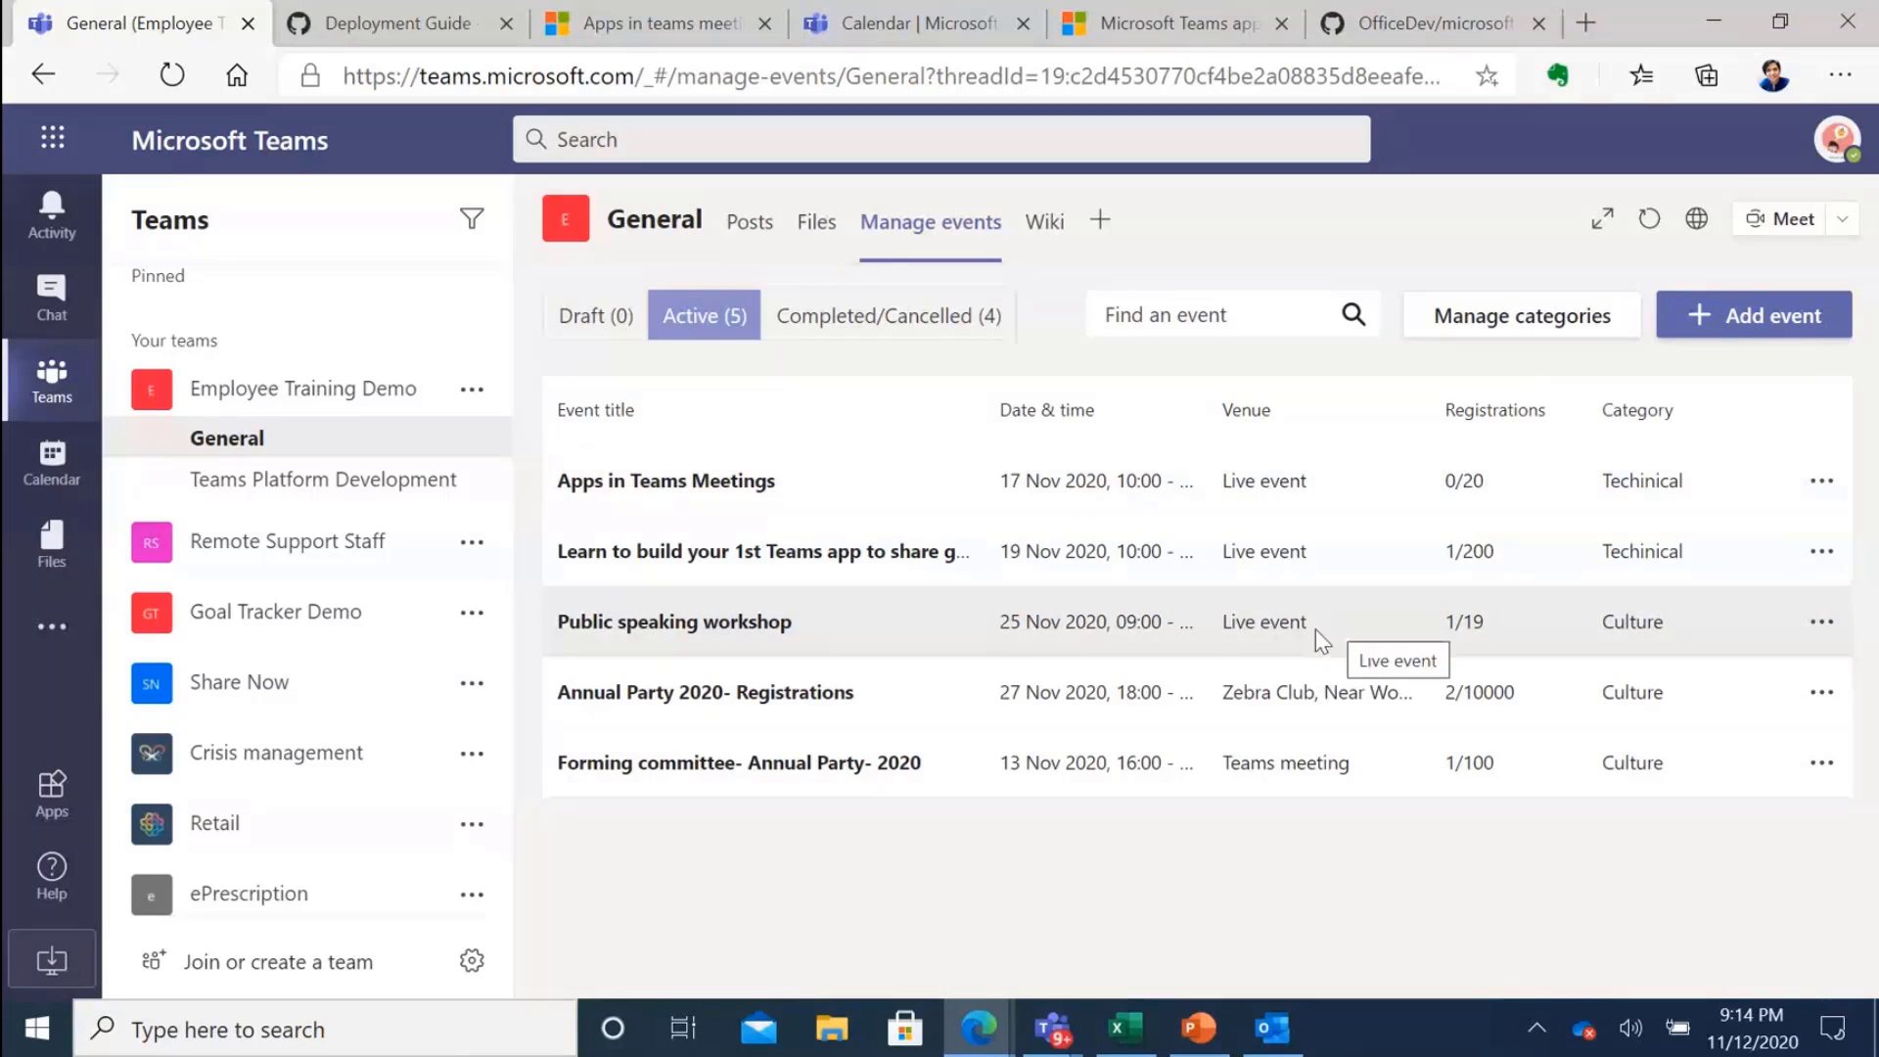
Switch to the employee's InPrivate Teams window and open event discovery in the Employee Training- User app.
mouse_move(978, 1028)
left_click(920, 978)
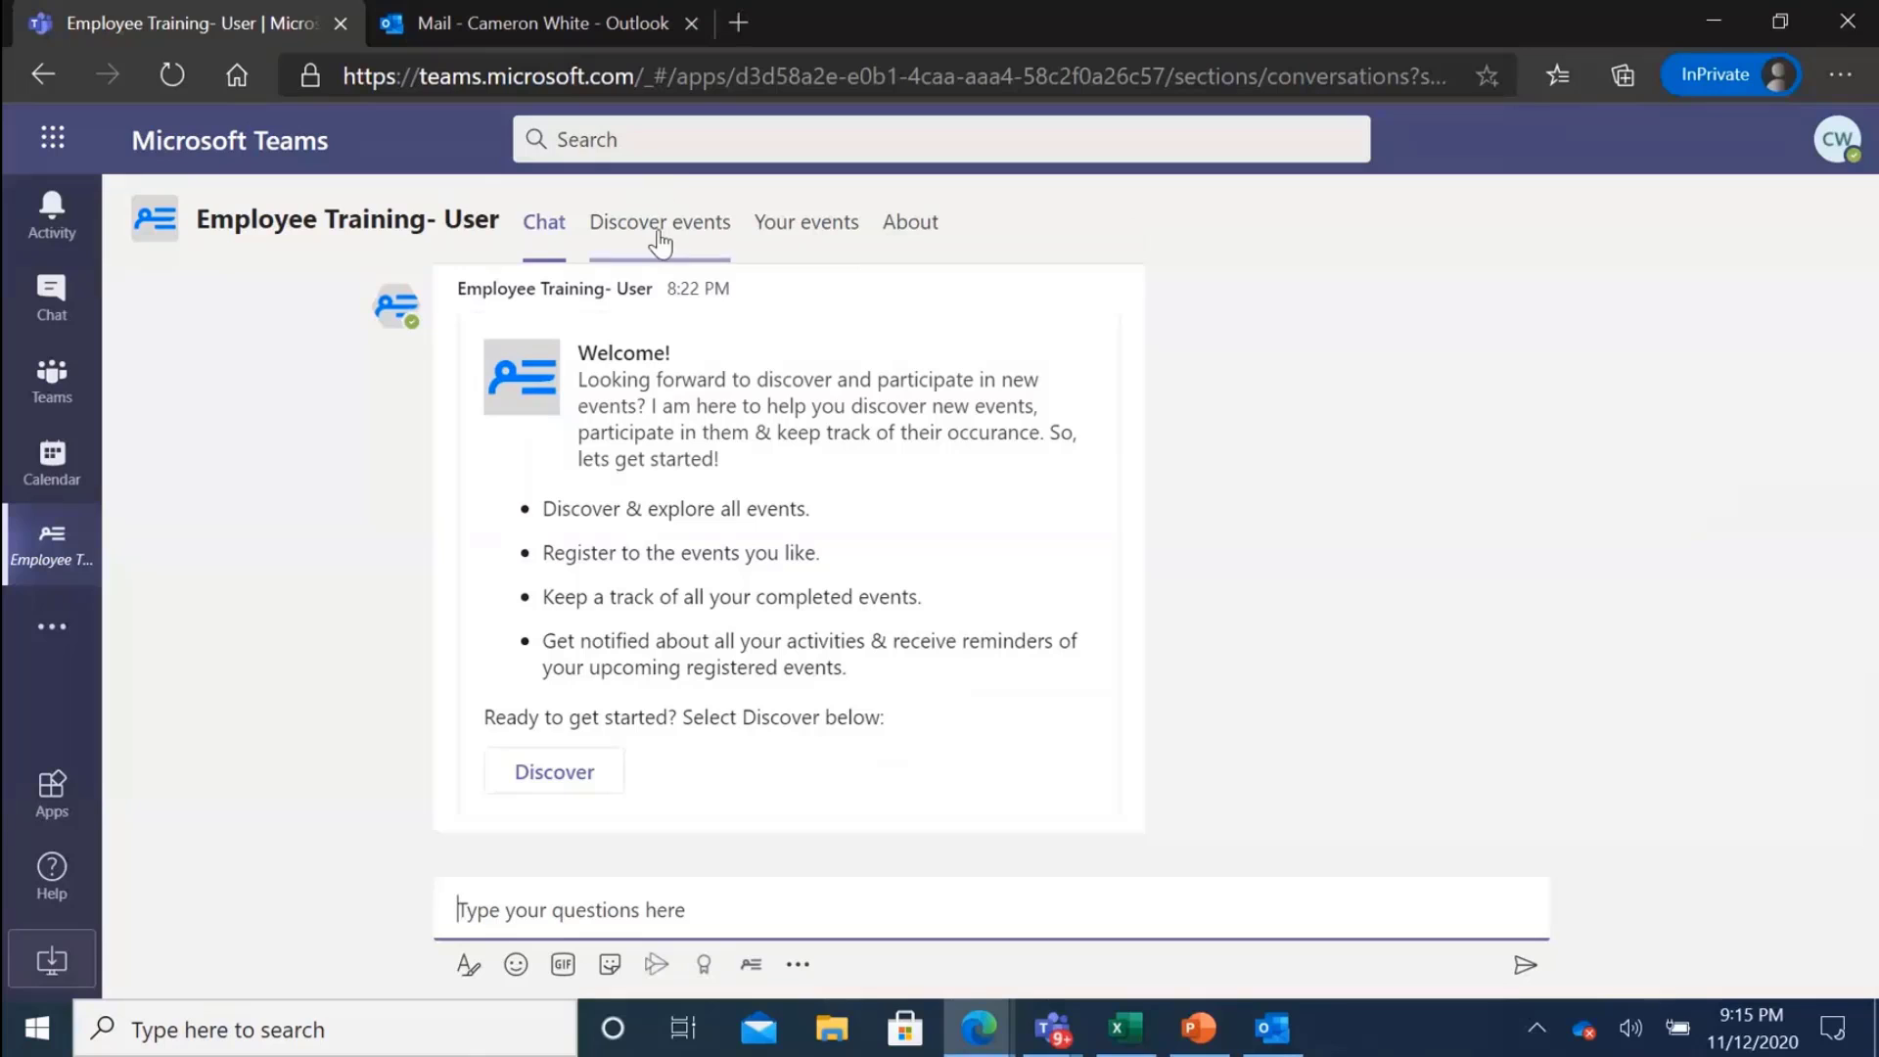
left_click(554, 772)
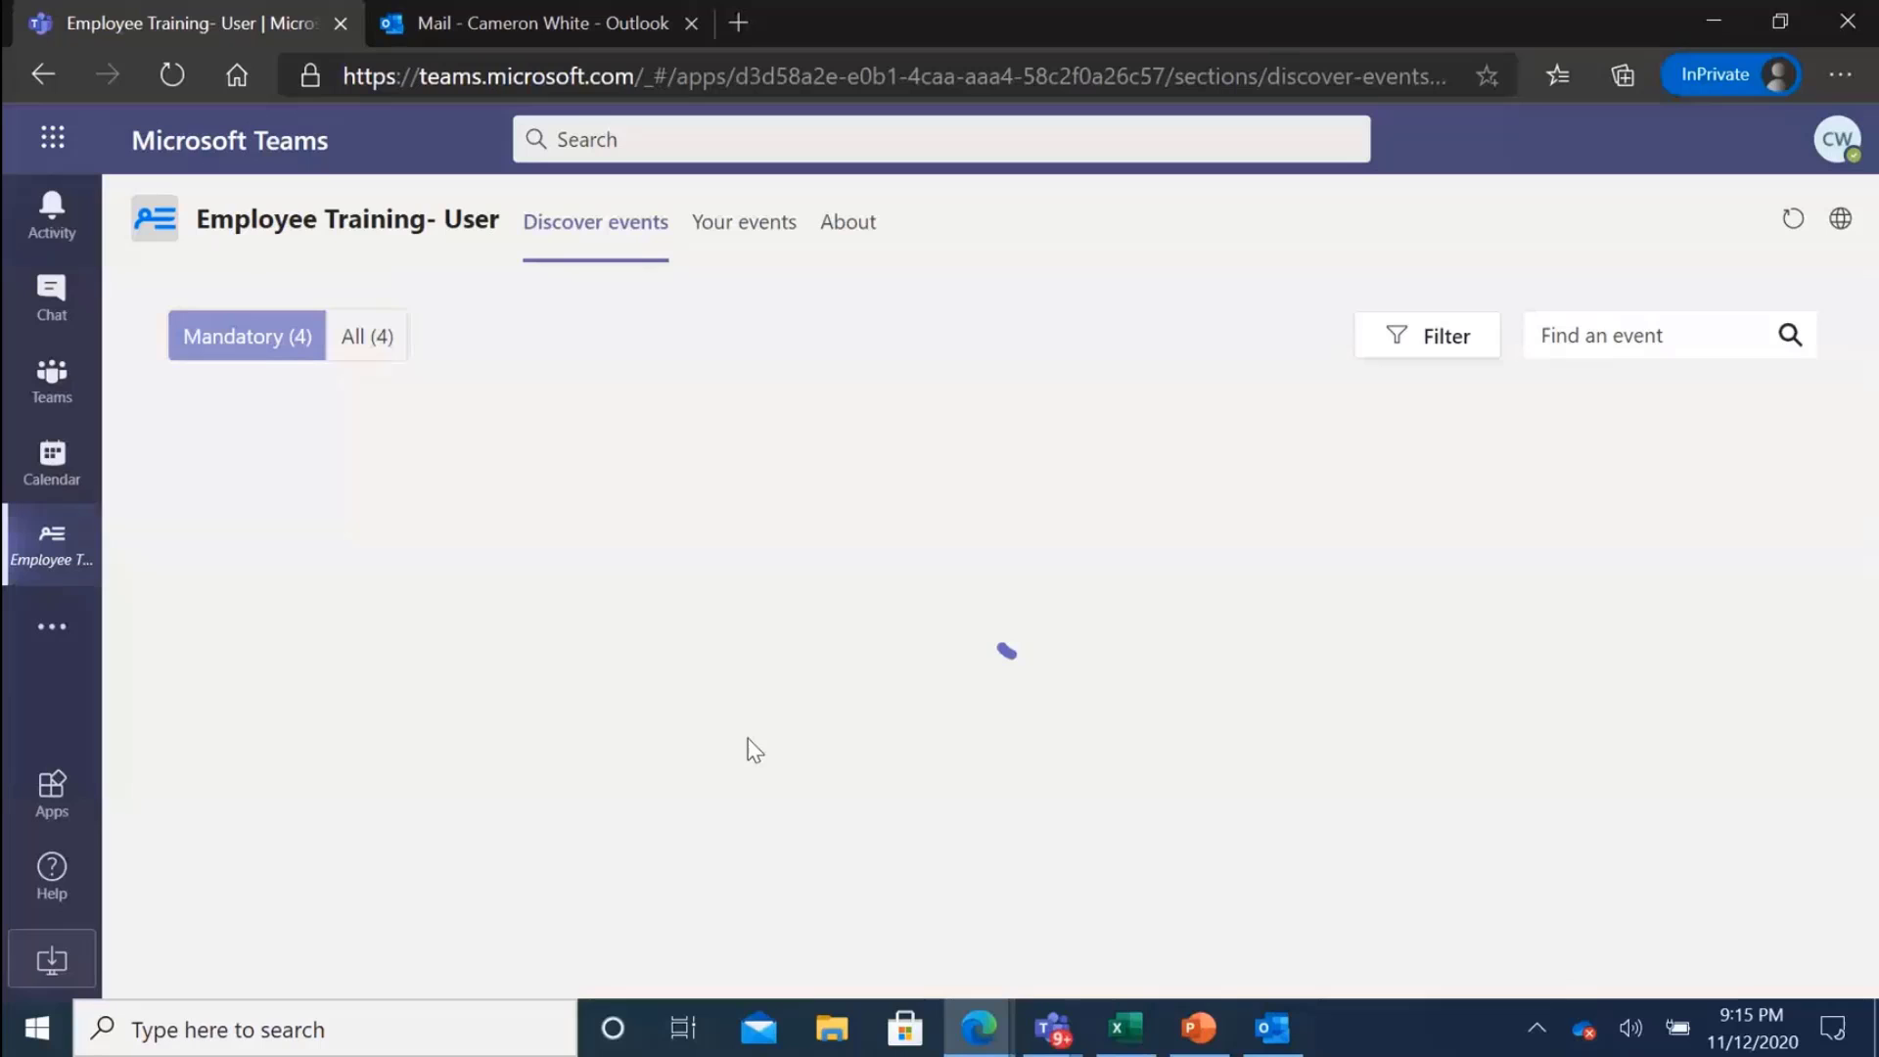
Open the mandatory Apps in Teams Meetings event and review its details, including the description and live event URL.
left_click(338, 470)
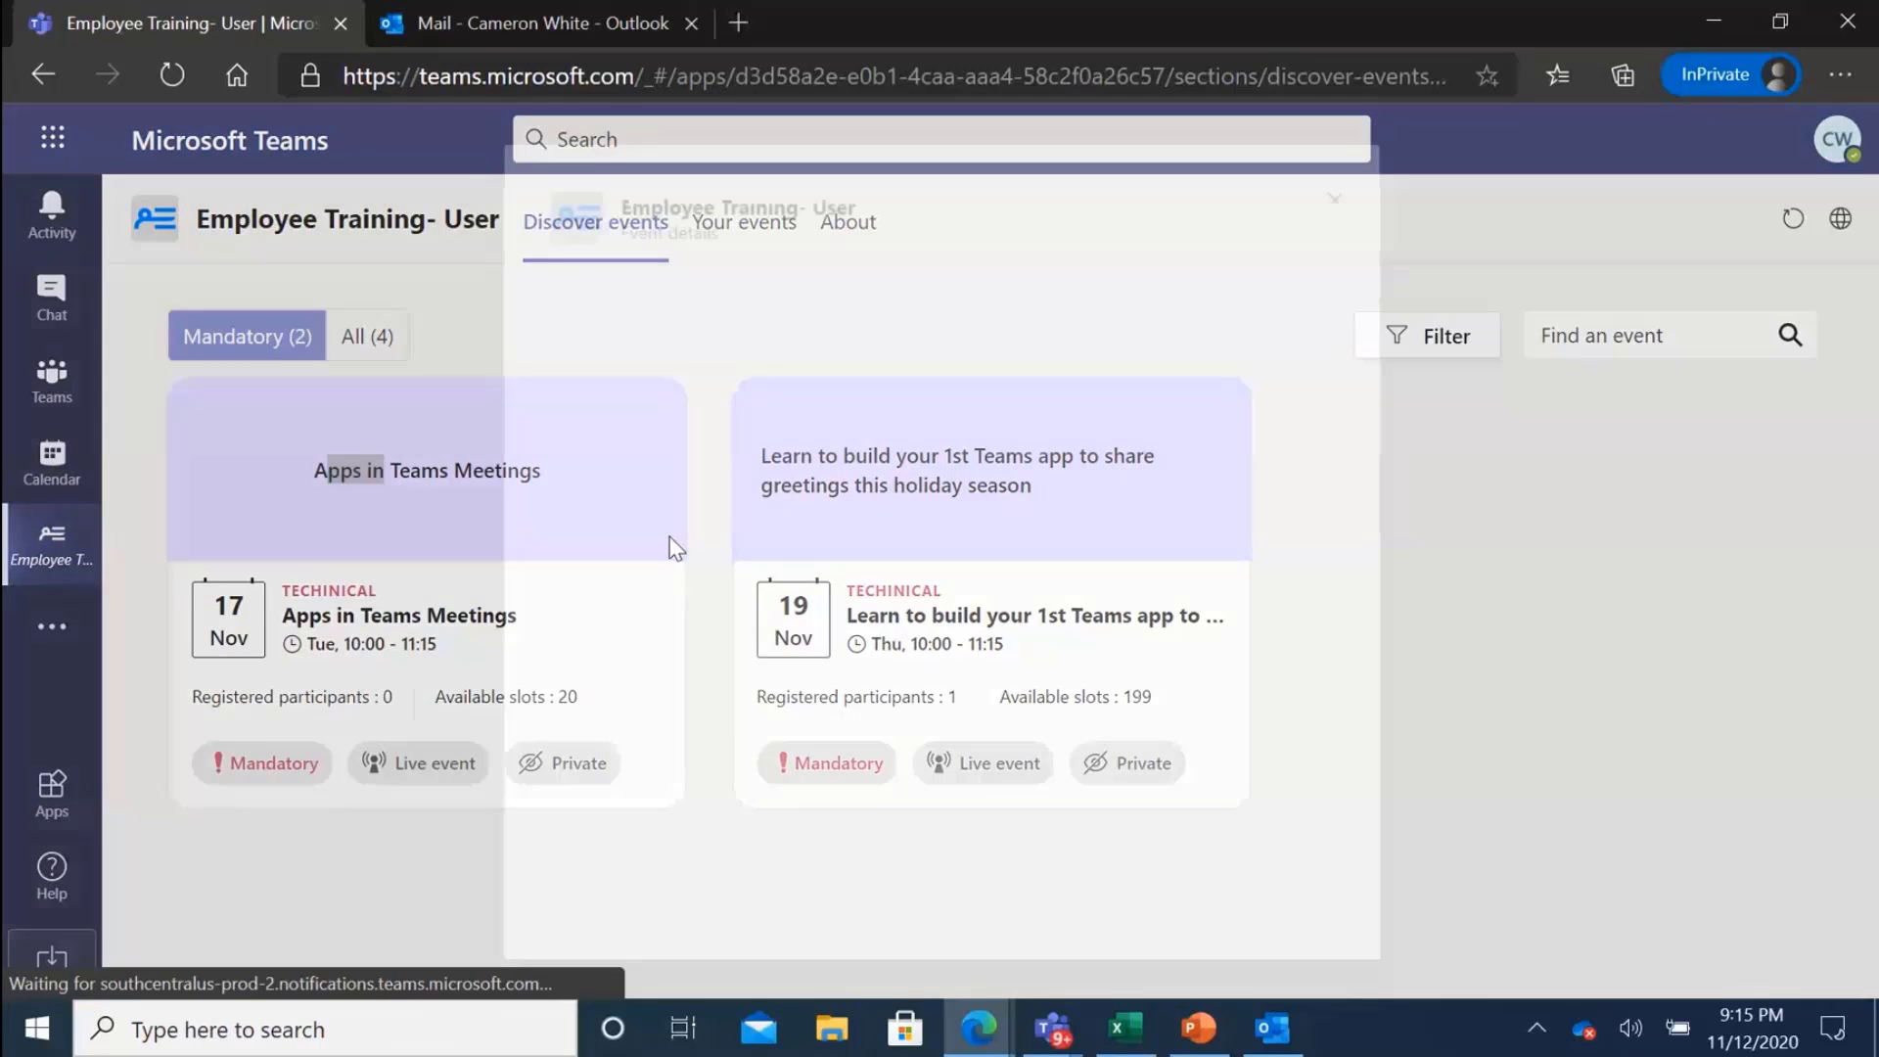
left_click(1337, 191)
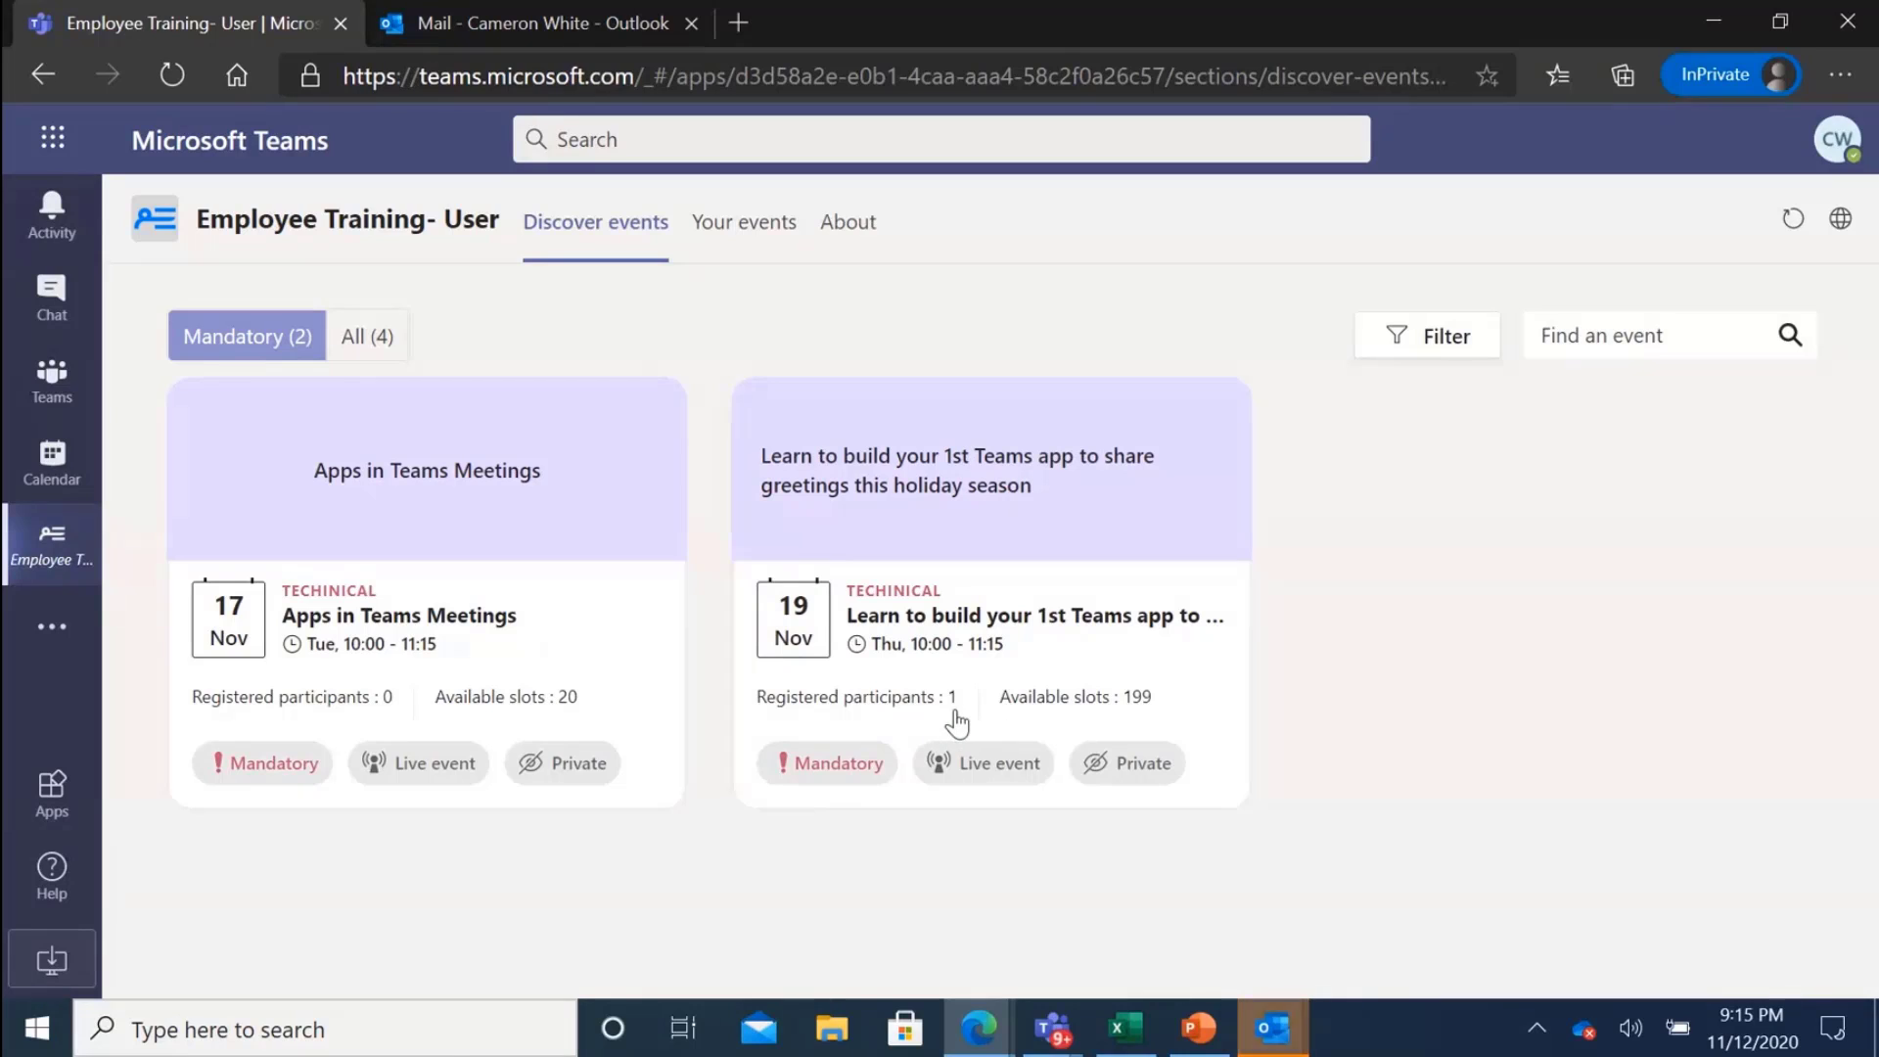
left_click(418, 617)
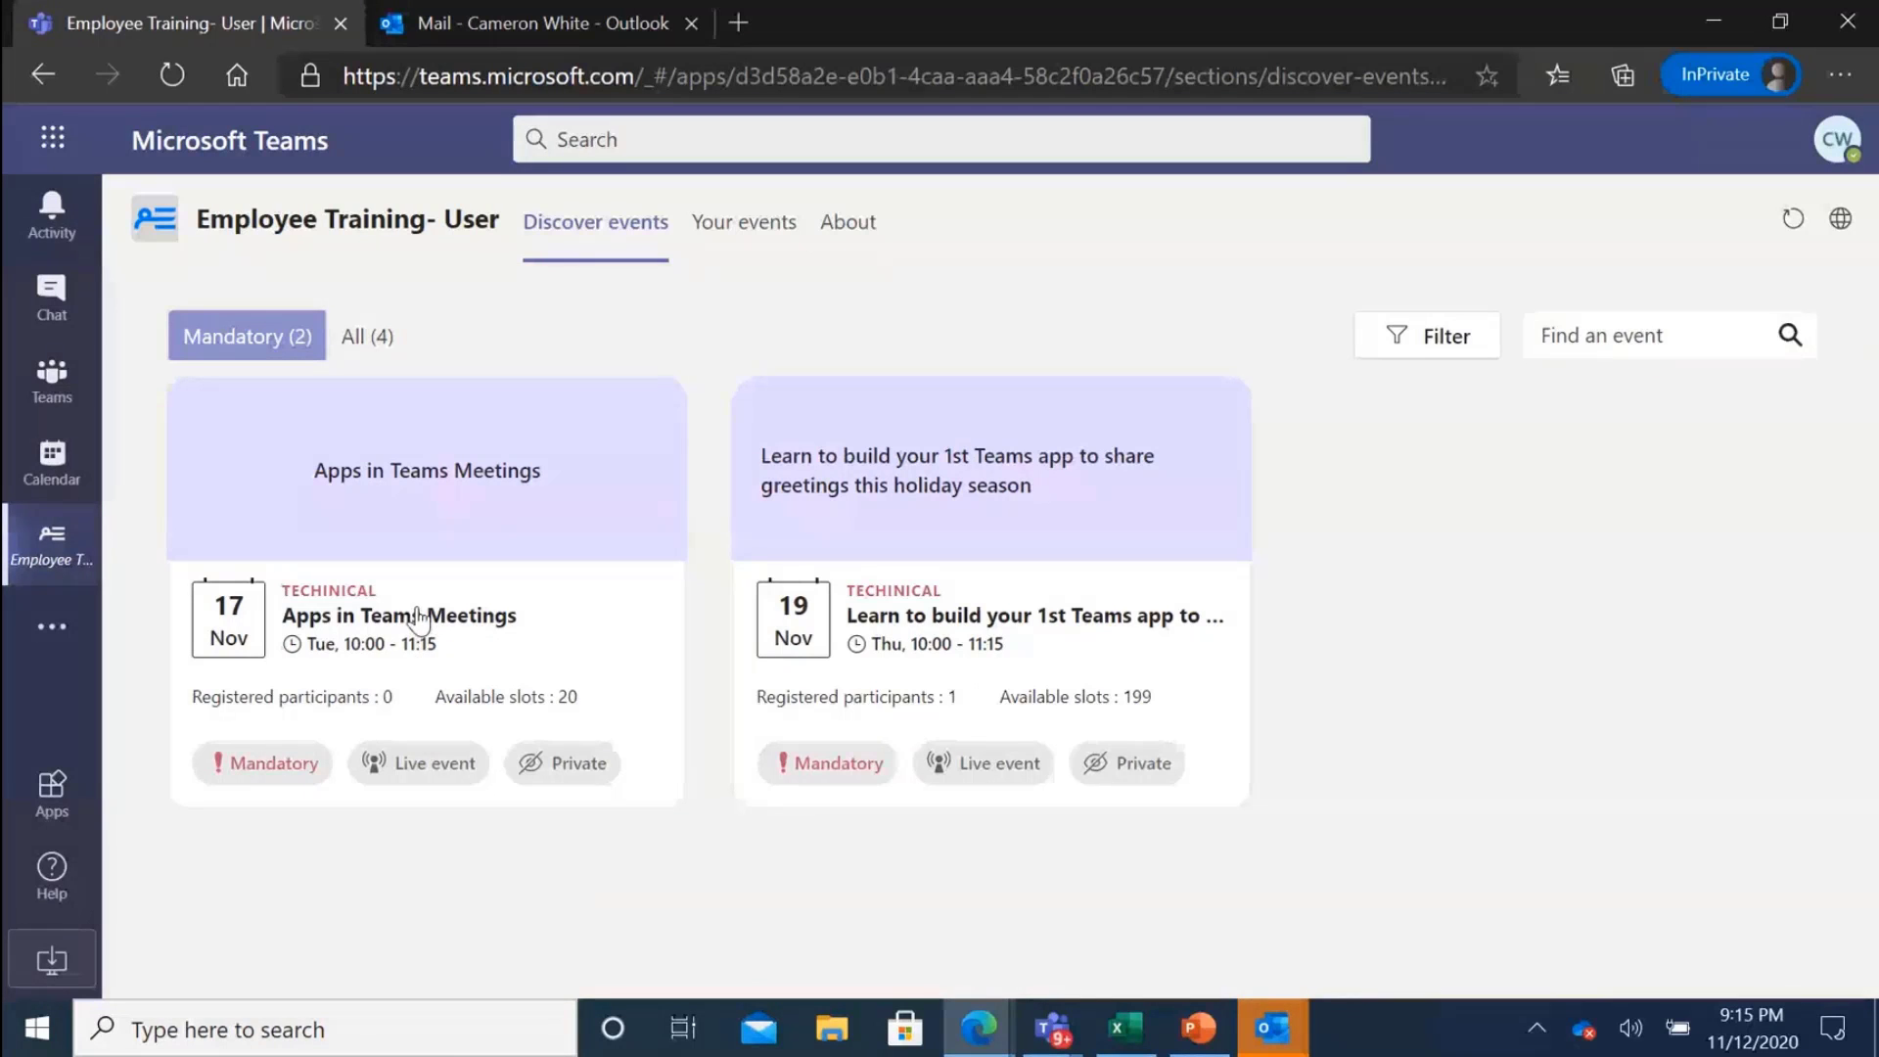
scroll(866, 538, "down", 2)
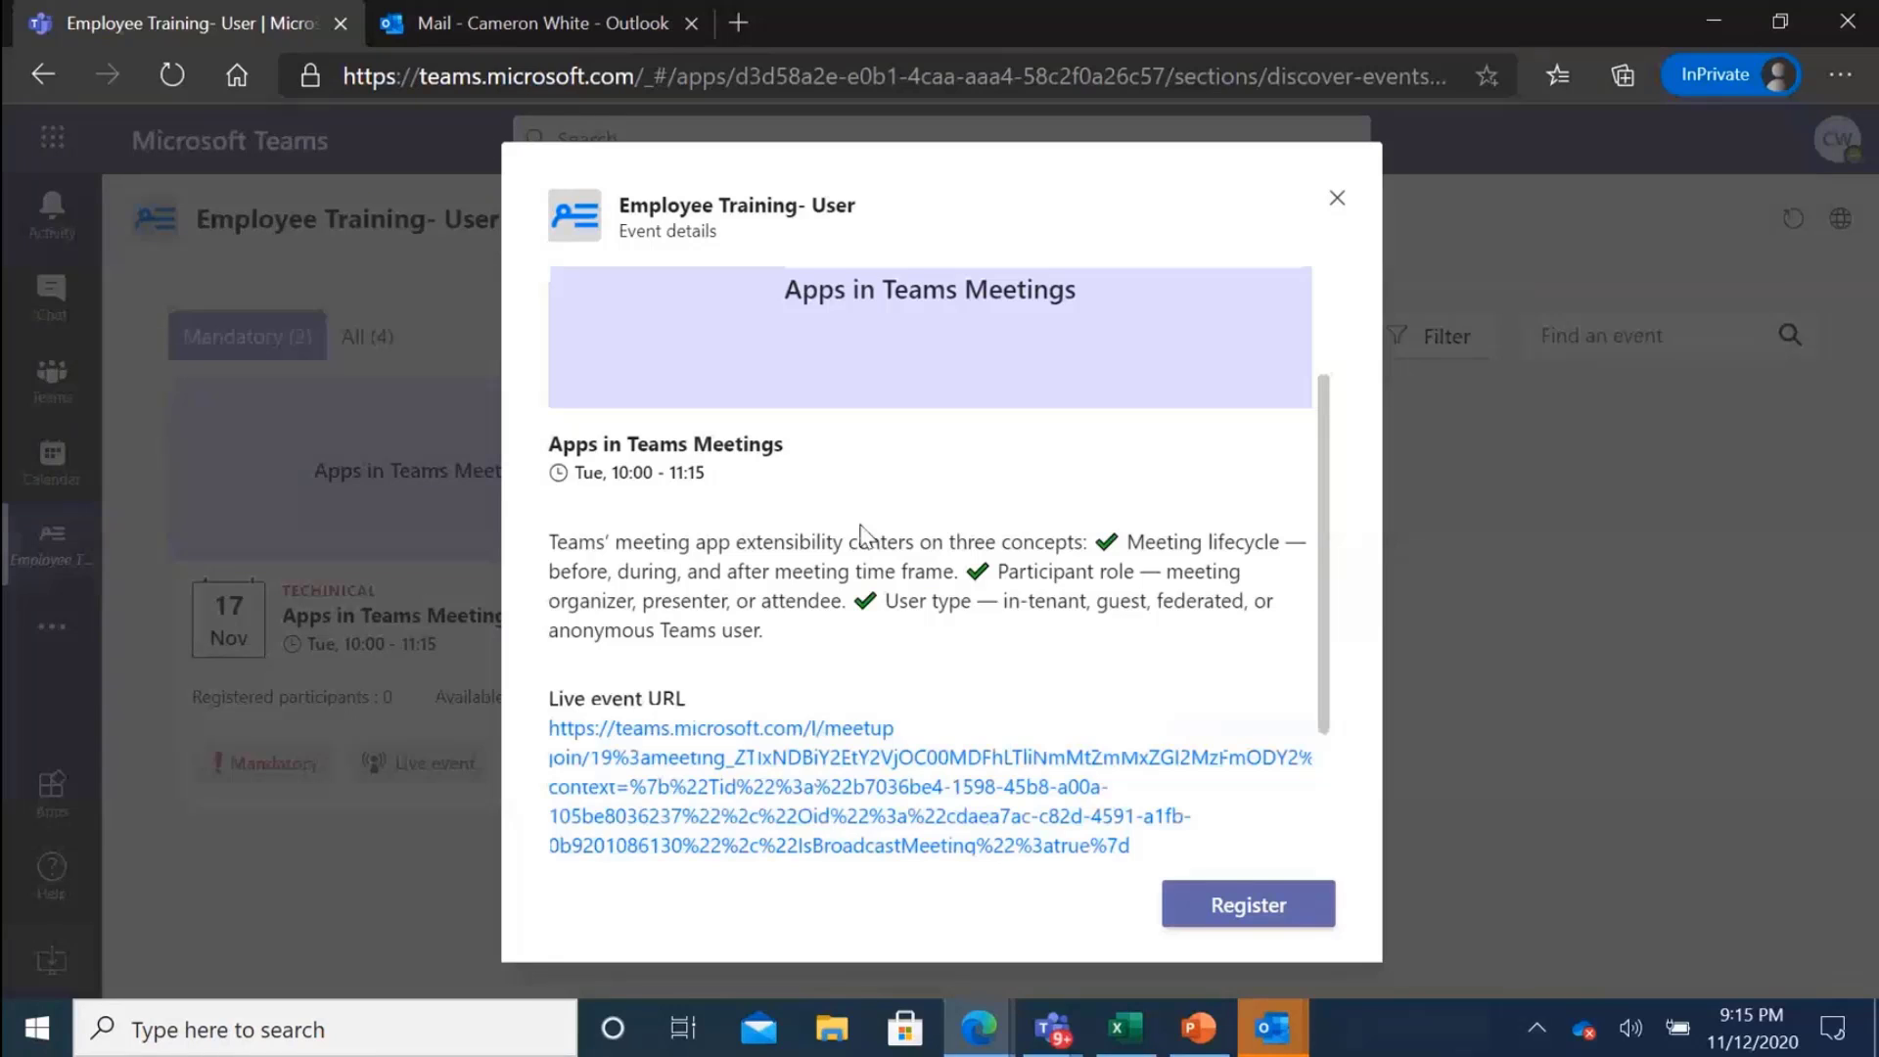
Switch to the L&D team's window, open the Apps in Teams Meetings event for editing, and check its audience details.
scroll(861, 533, "down", 2)
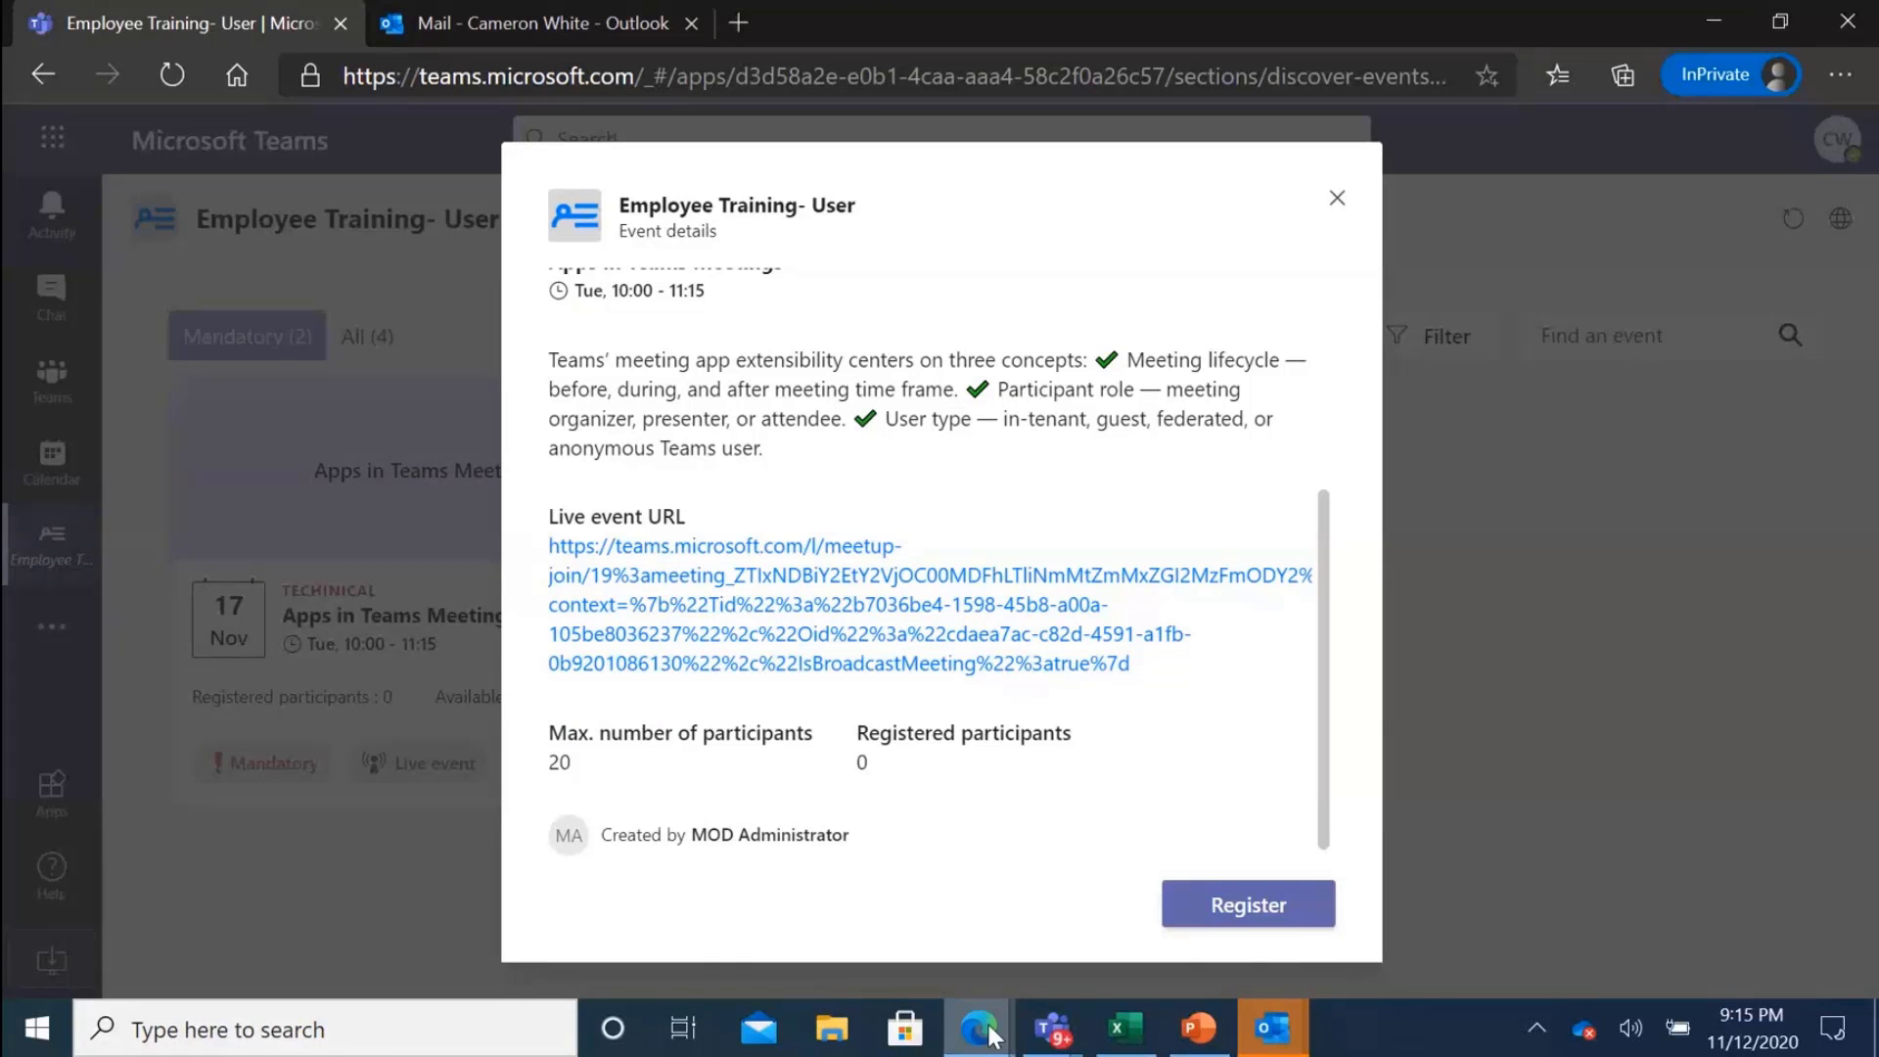
mouse_move(978, 1025)
left_click(1073, 930)
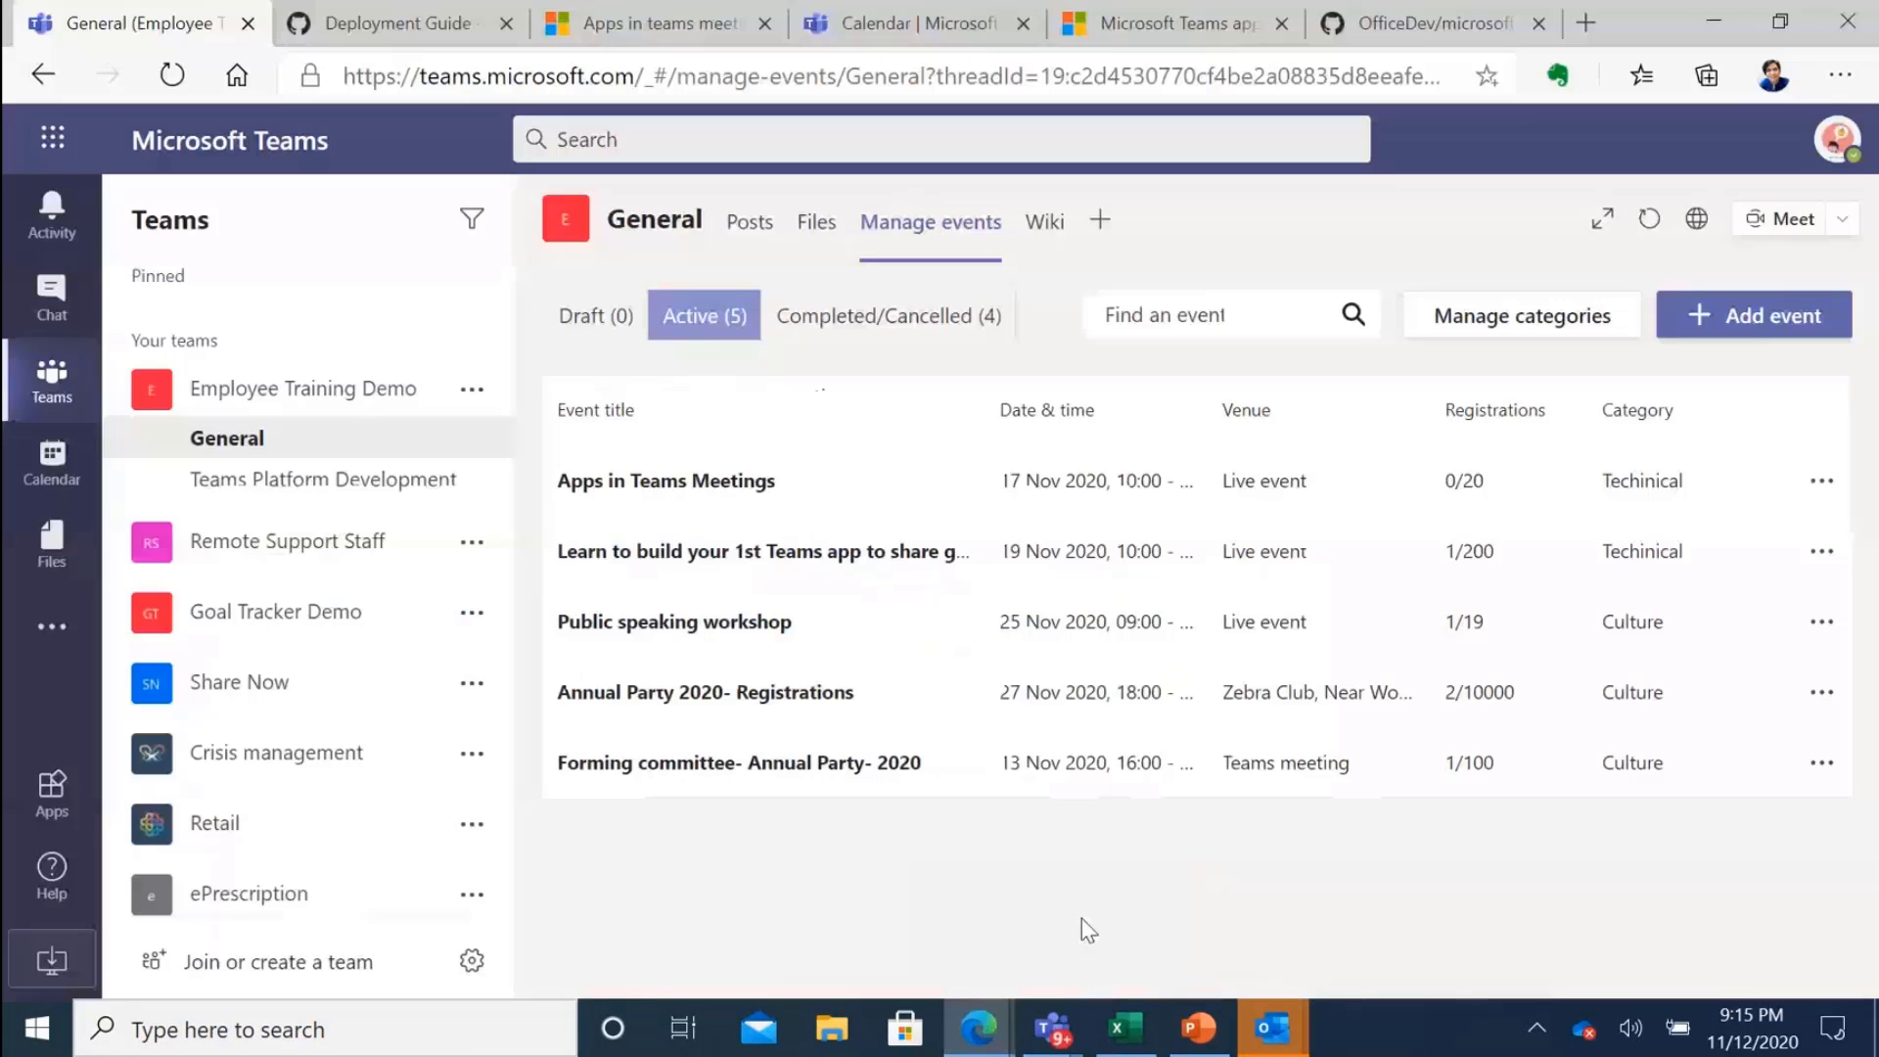
left_click(1821, 480)
left_click(1570, 436)
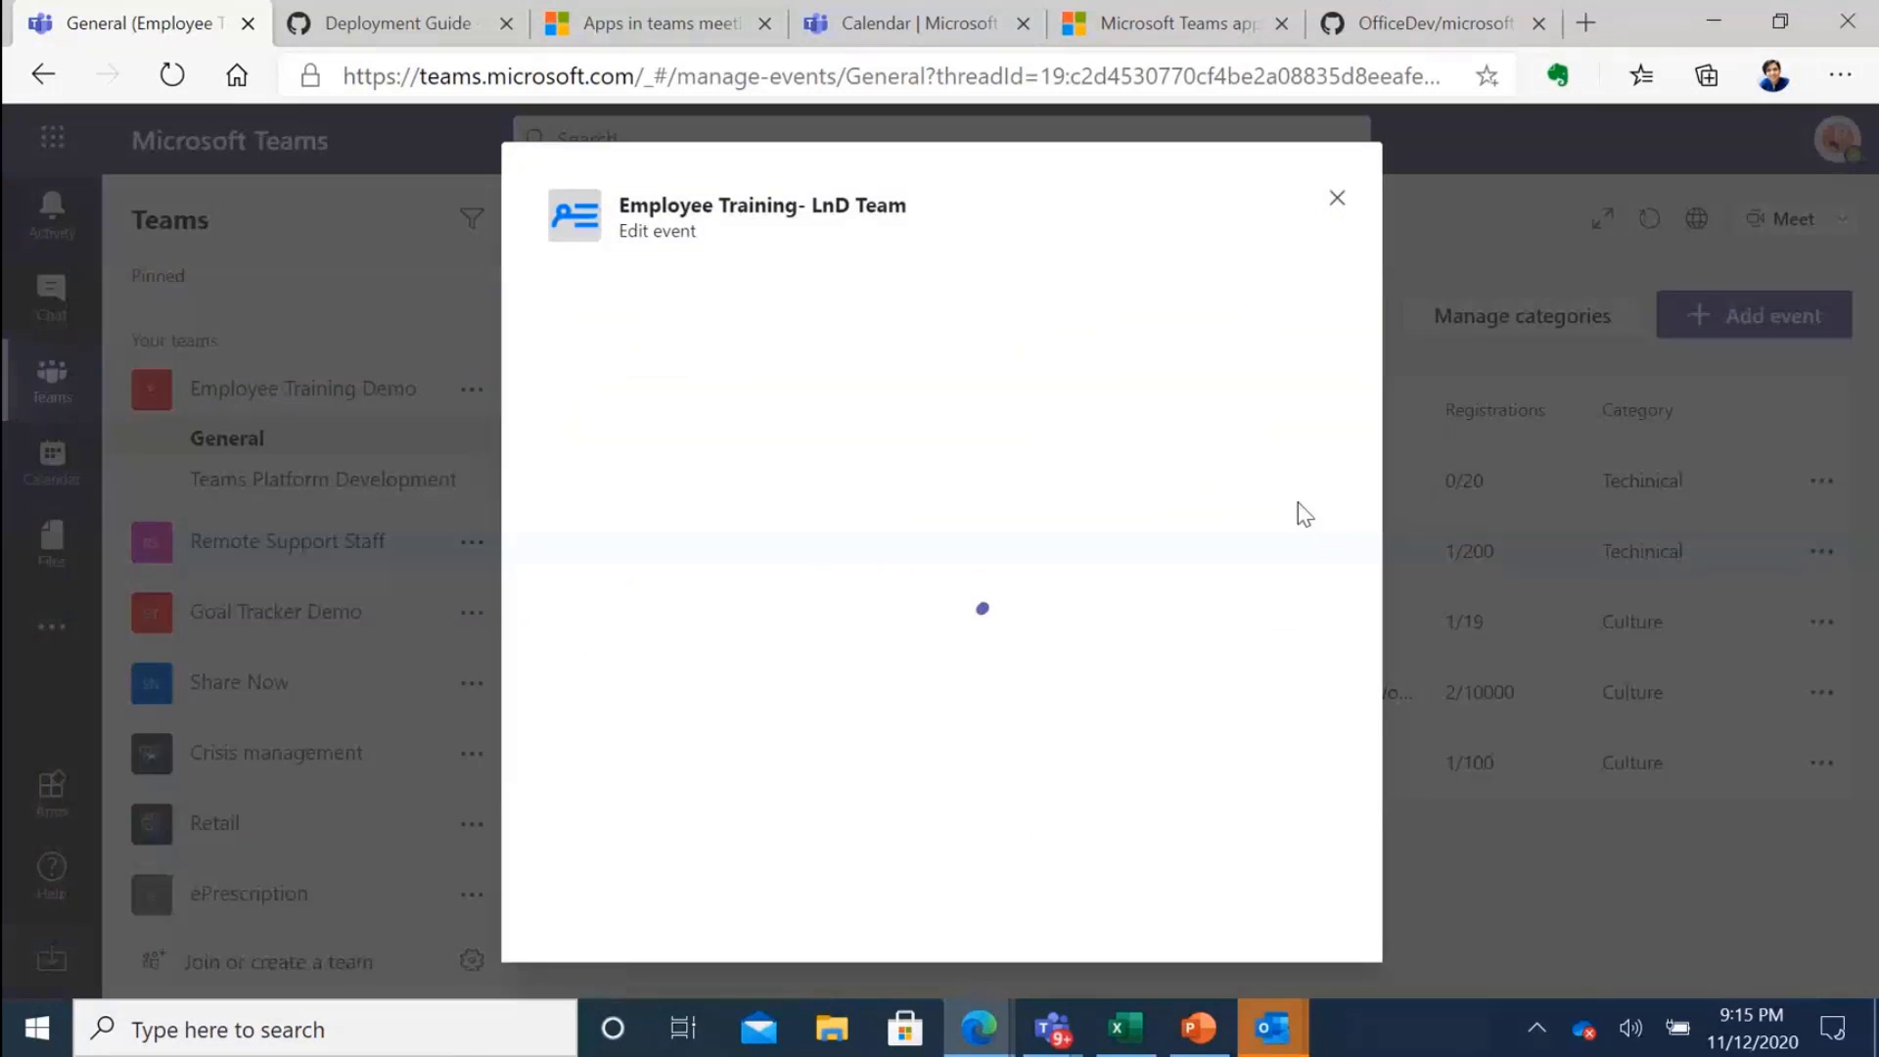
scroll(1171, 737, "down", 5)
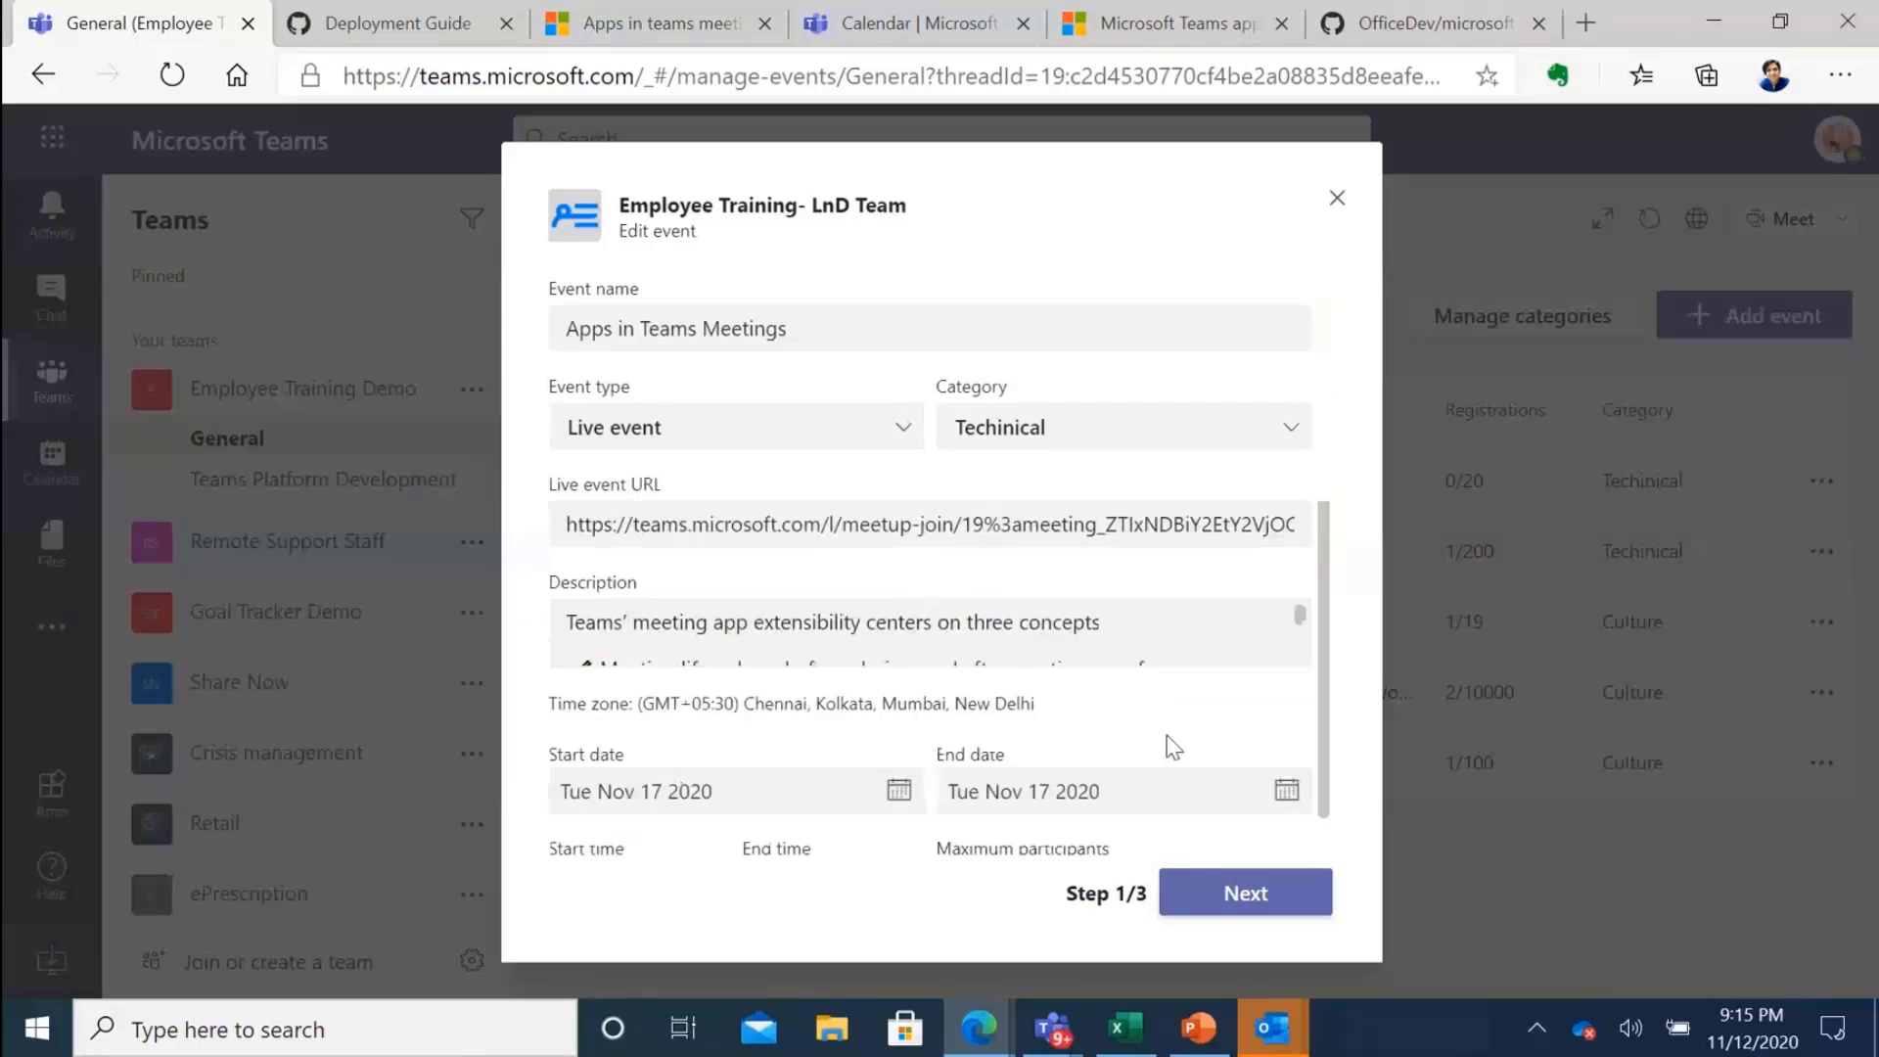
left_click(1219, 922)
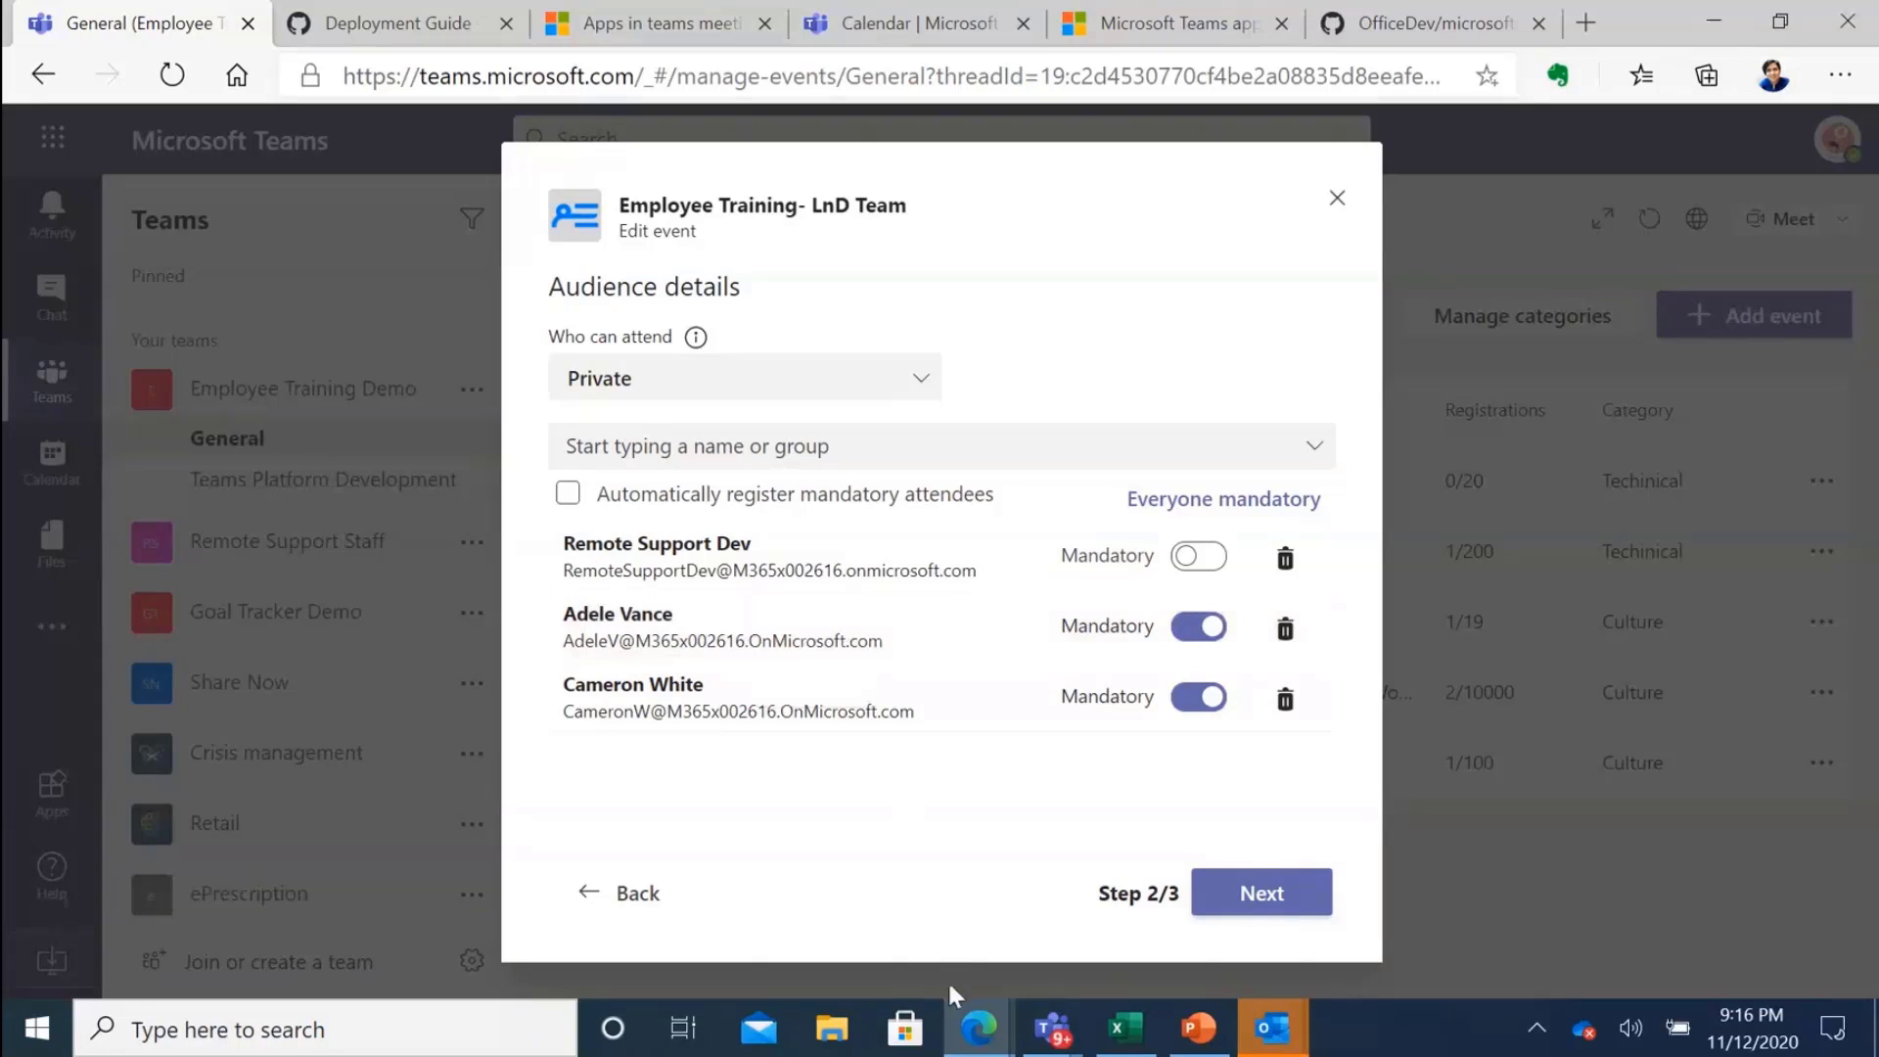
Switch back to the employee's InPrivate window and register for the Apps in Teams Meetings event.
mouse_move(975, 1045)
left_click(817, 915)
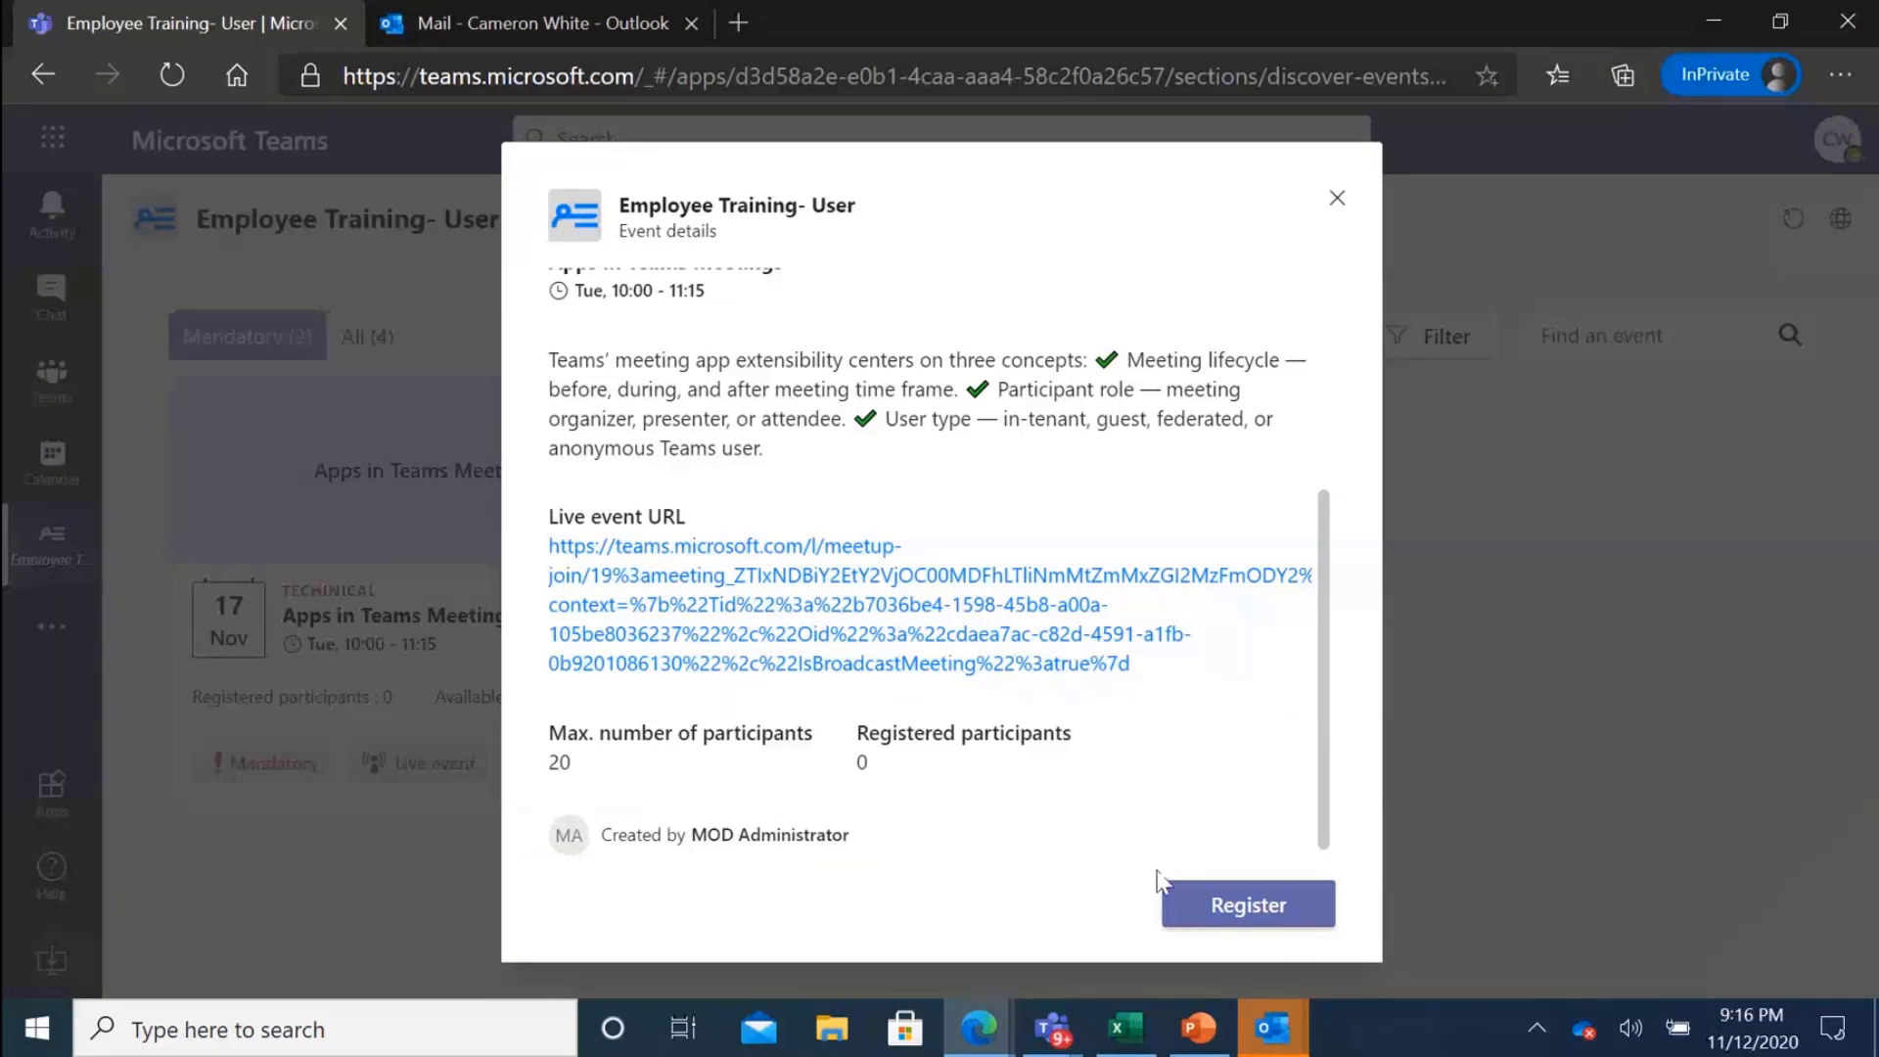
left_click(1226, 917)
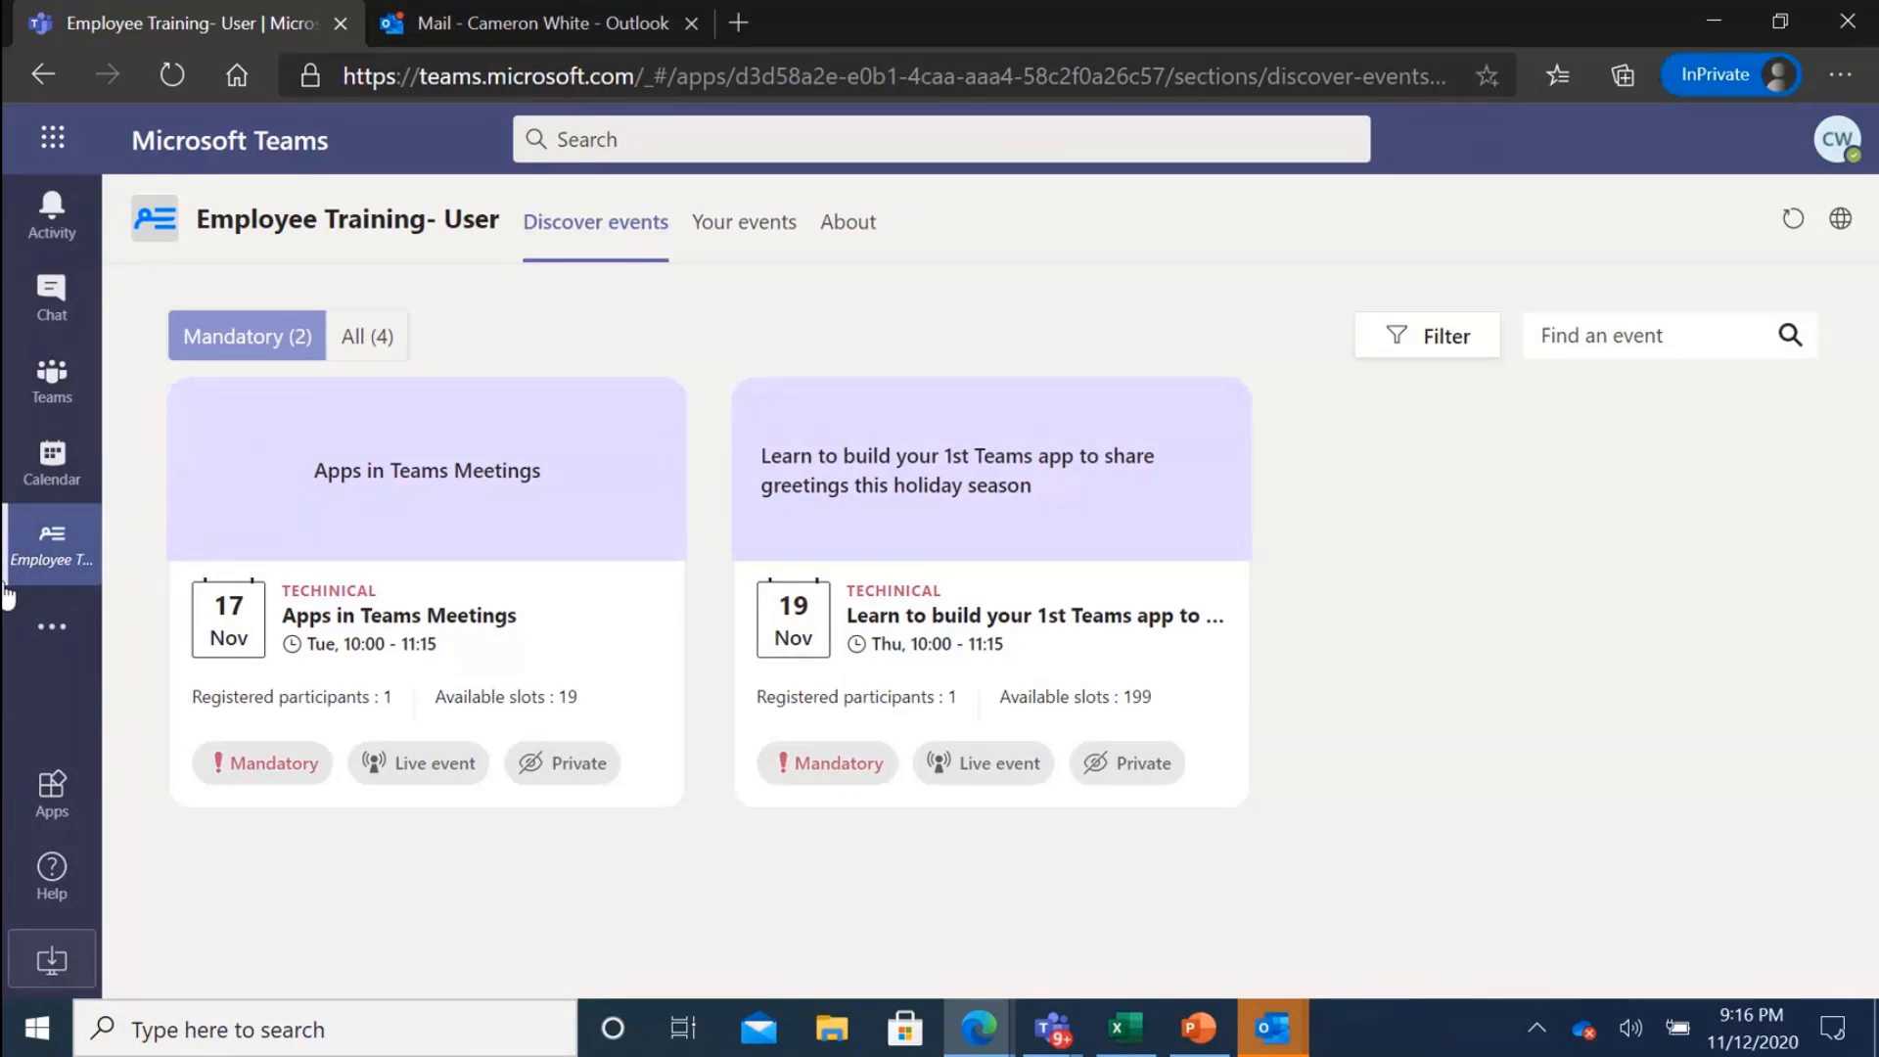
Open the Apps in Teams Meetings invitation in the employee's Outlook inbox and accept it.
left_click(532, 8)
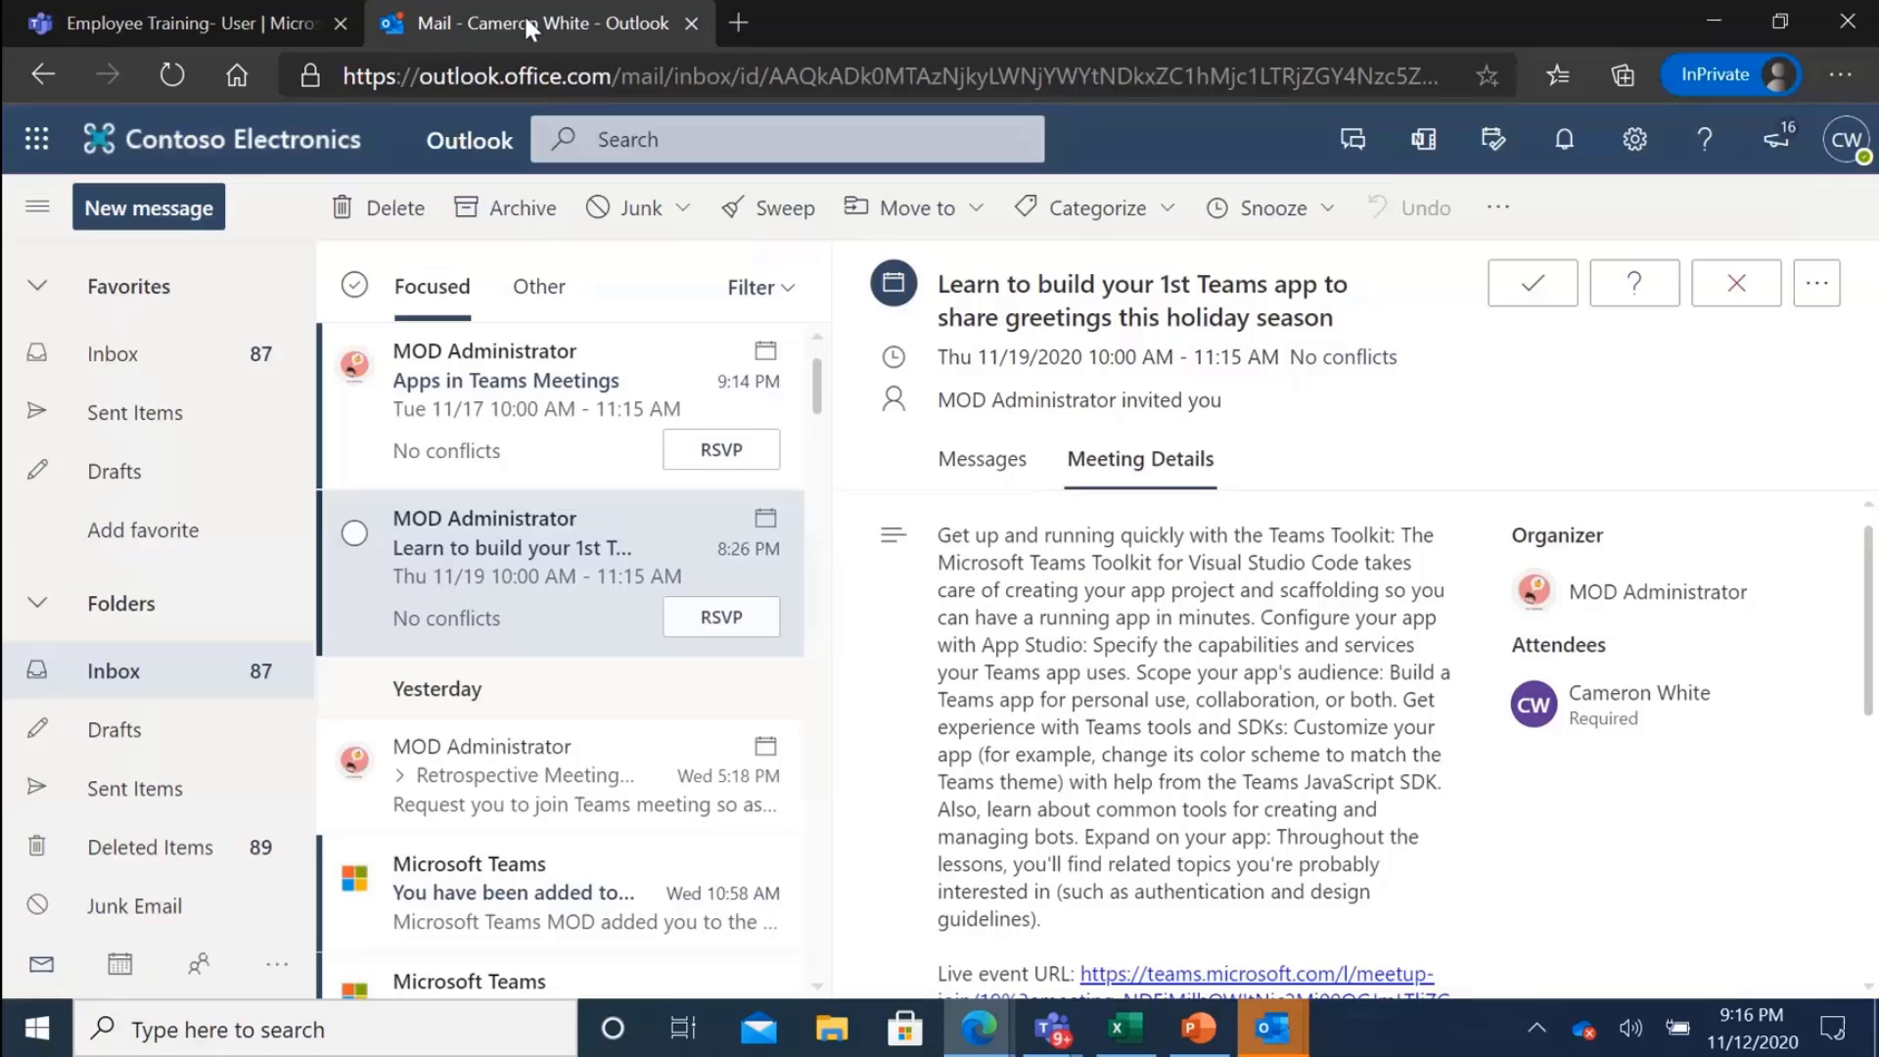
left_click(507, 455)
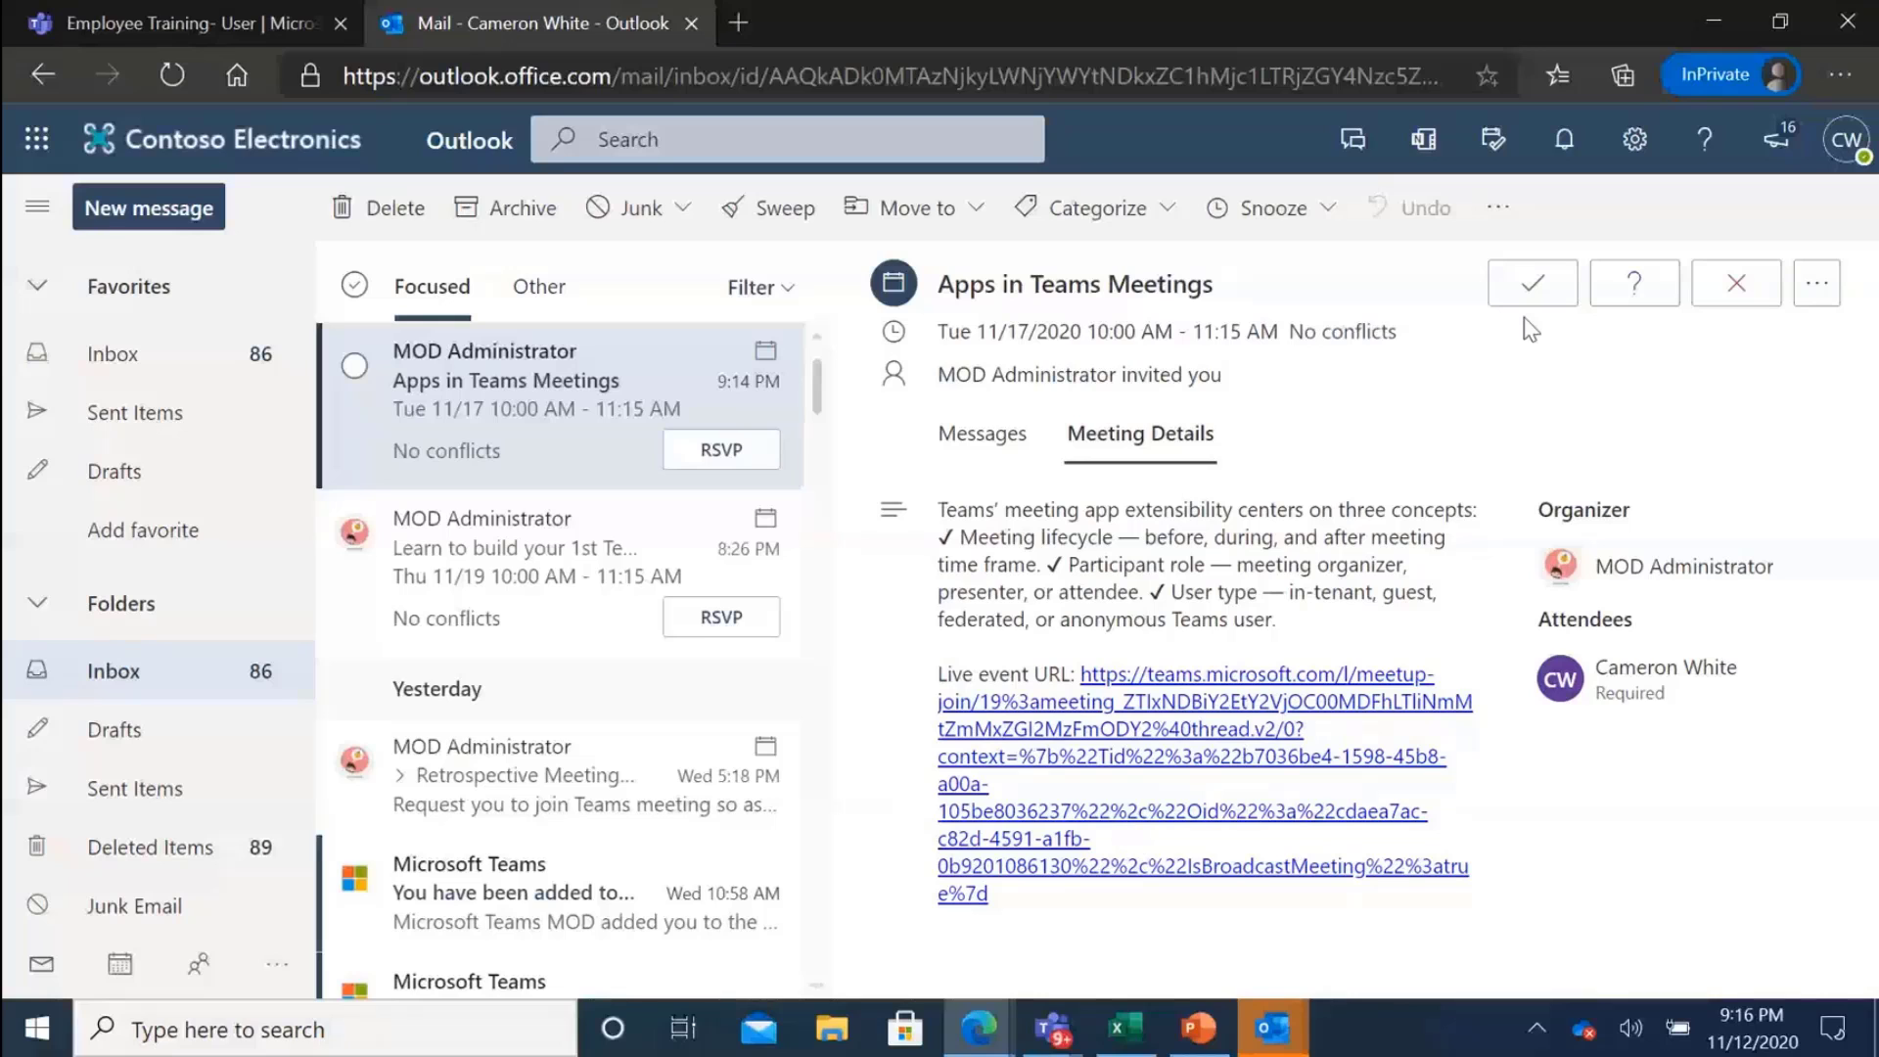
left_click(1531, 290)
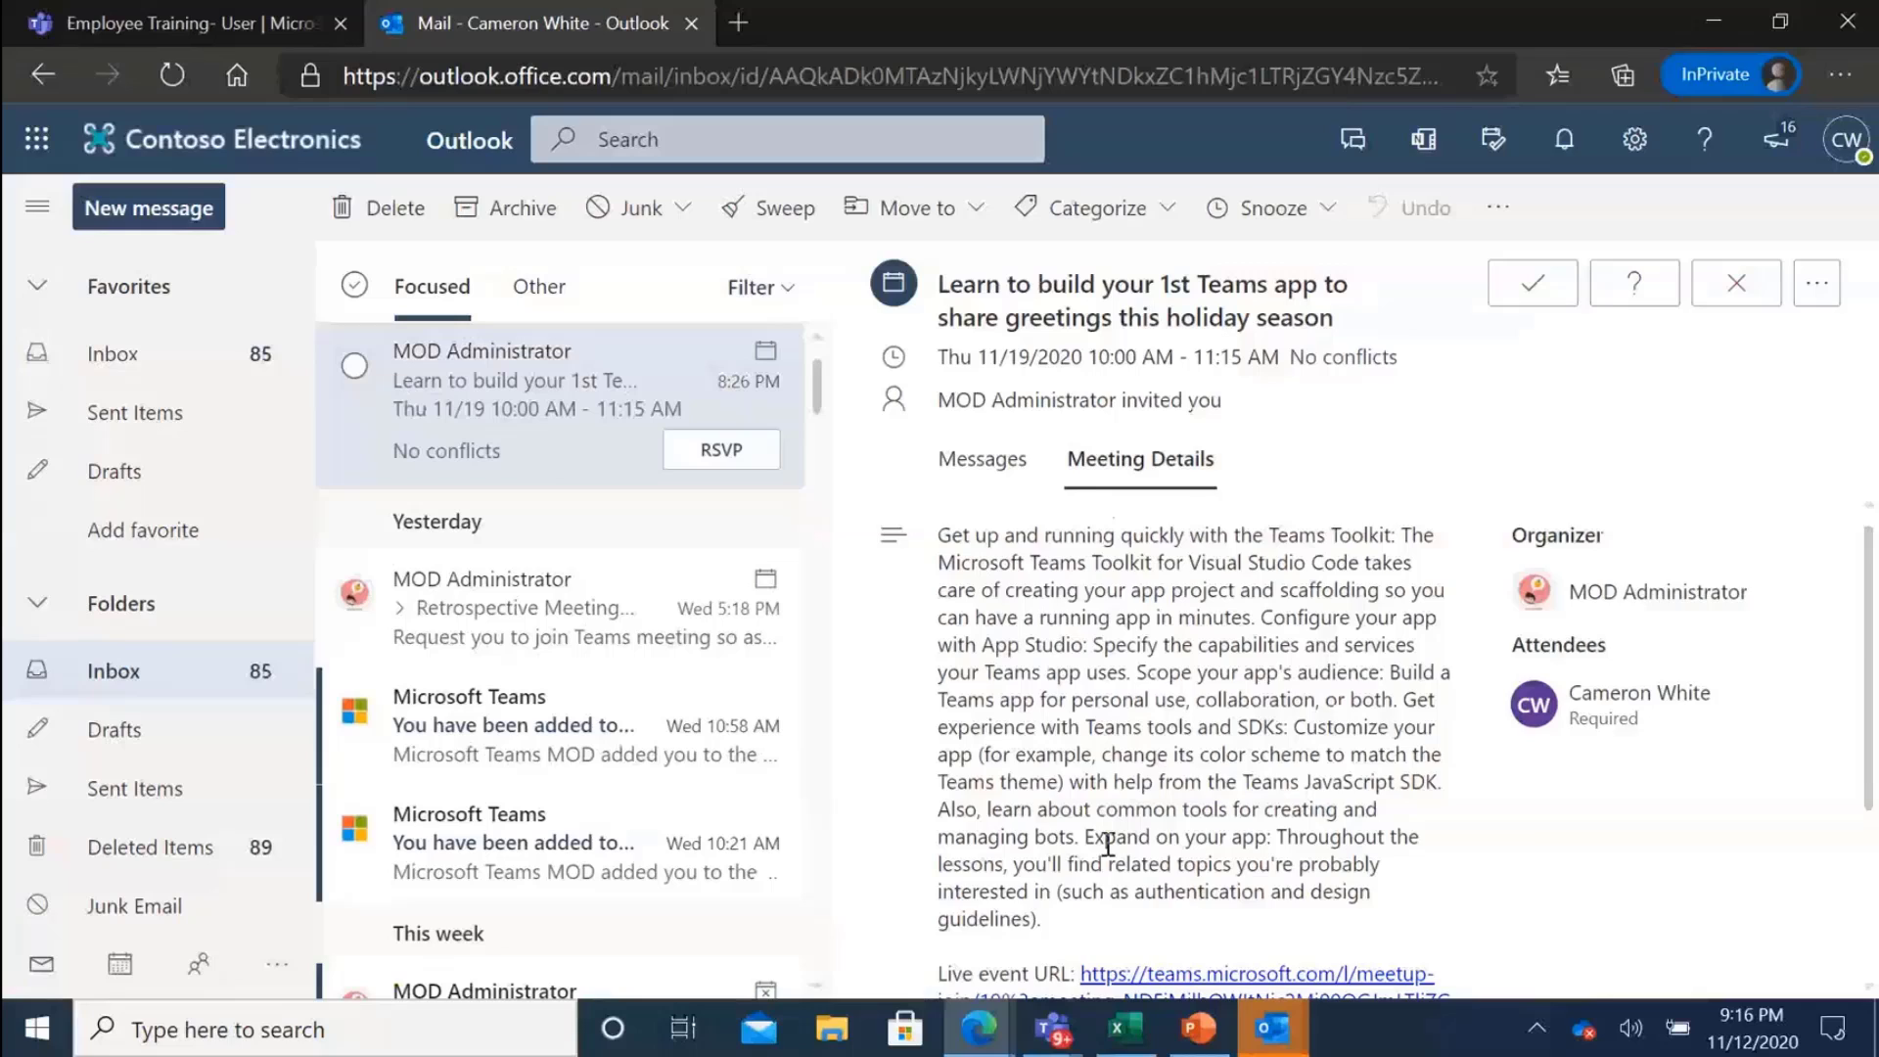
scroll(1370, 783, "down", 3)
scroll(1311, 763, "up", 3)
Return to the Employee Training- User app, review the Apps in Teams Meetings event details after registration, and close them.
left_click(203, 39)
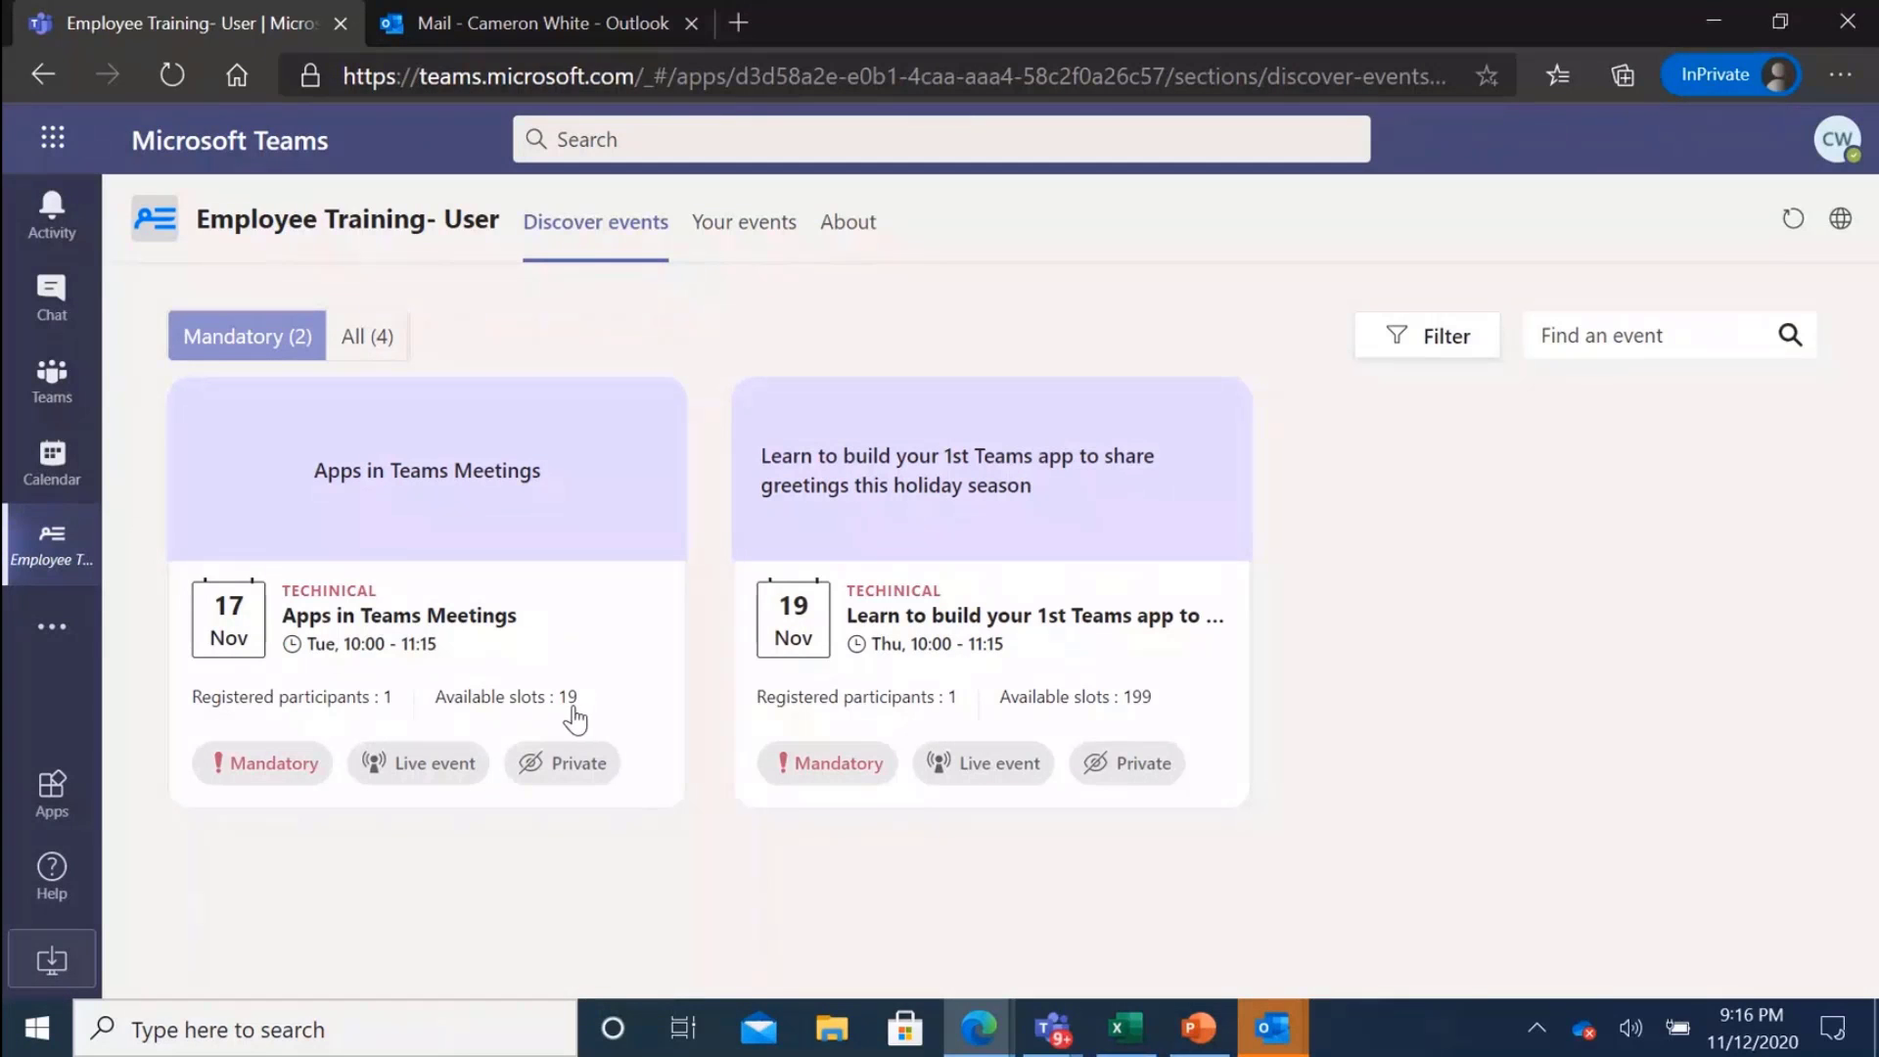
left_click(533, 626)
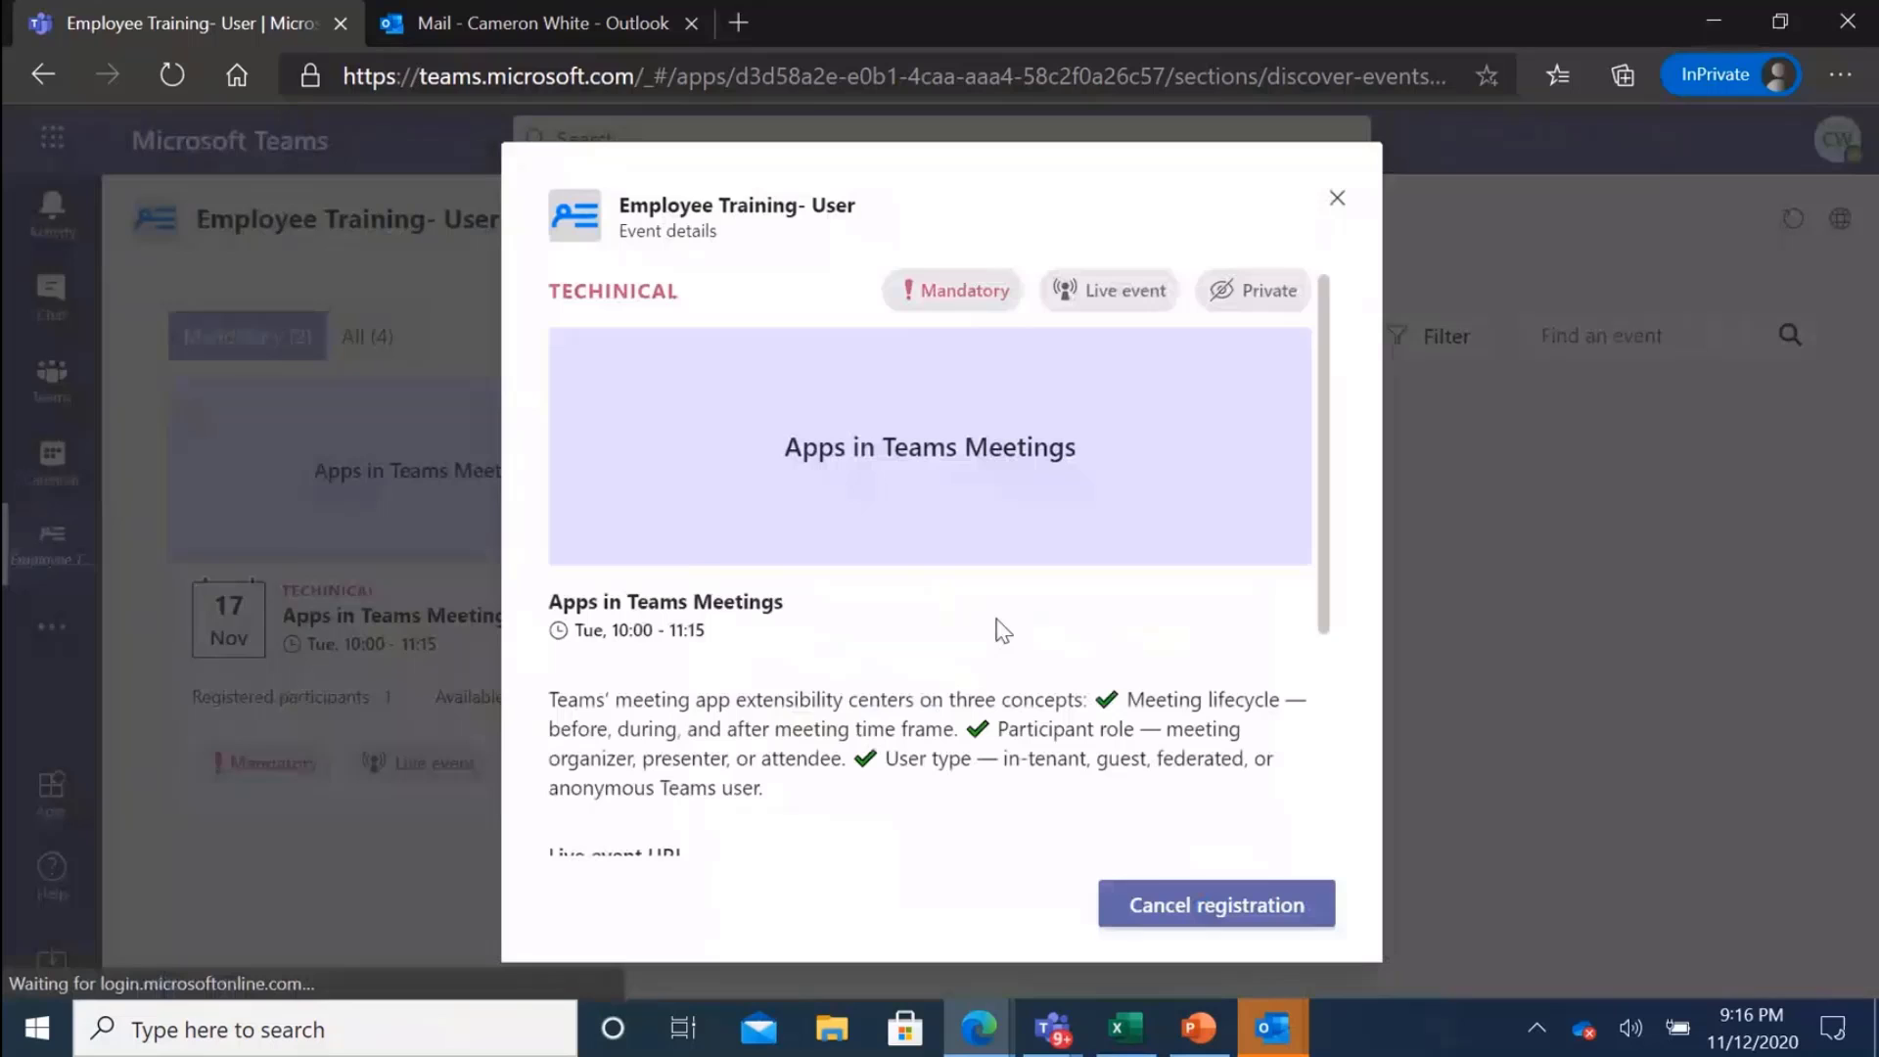
scroll(979, 675, "down", 4)
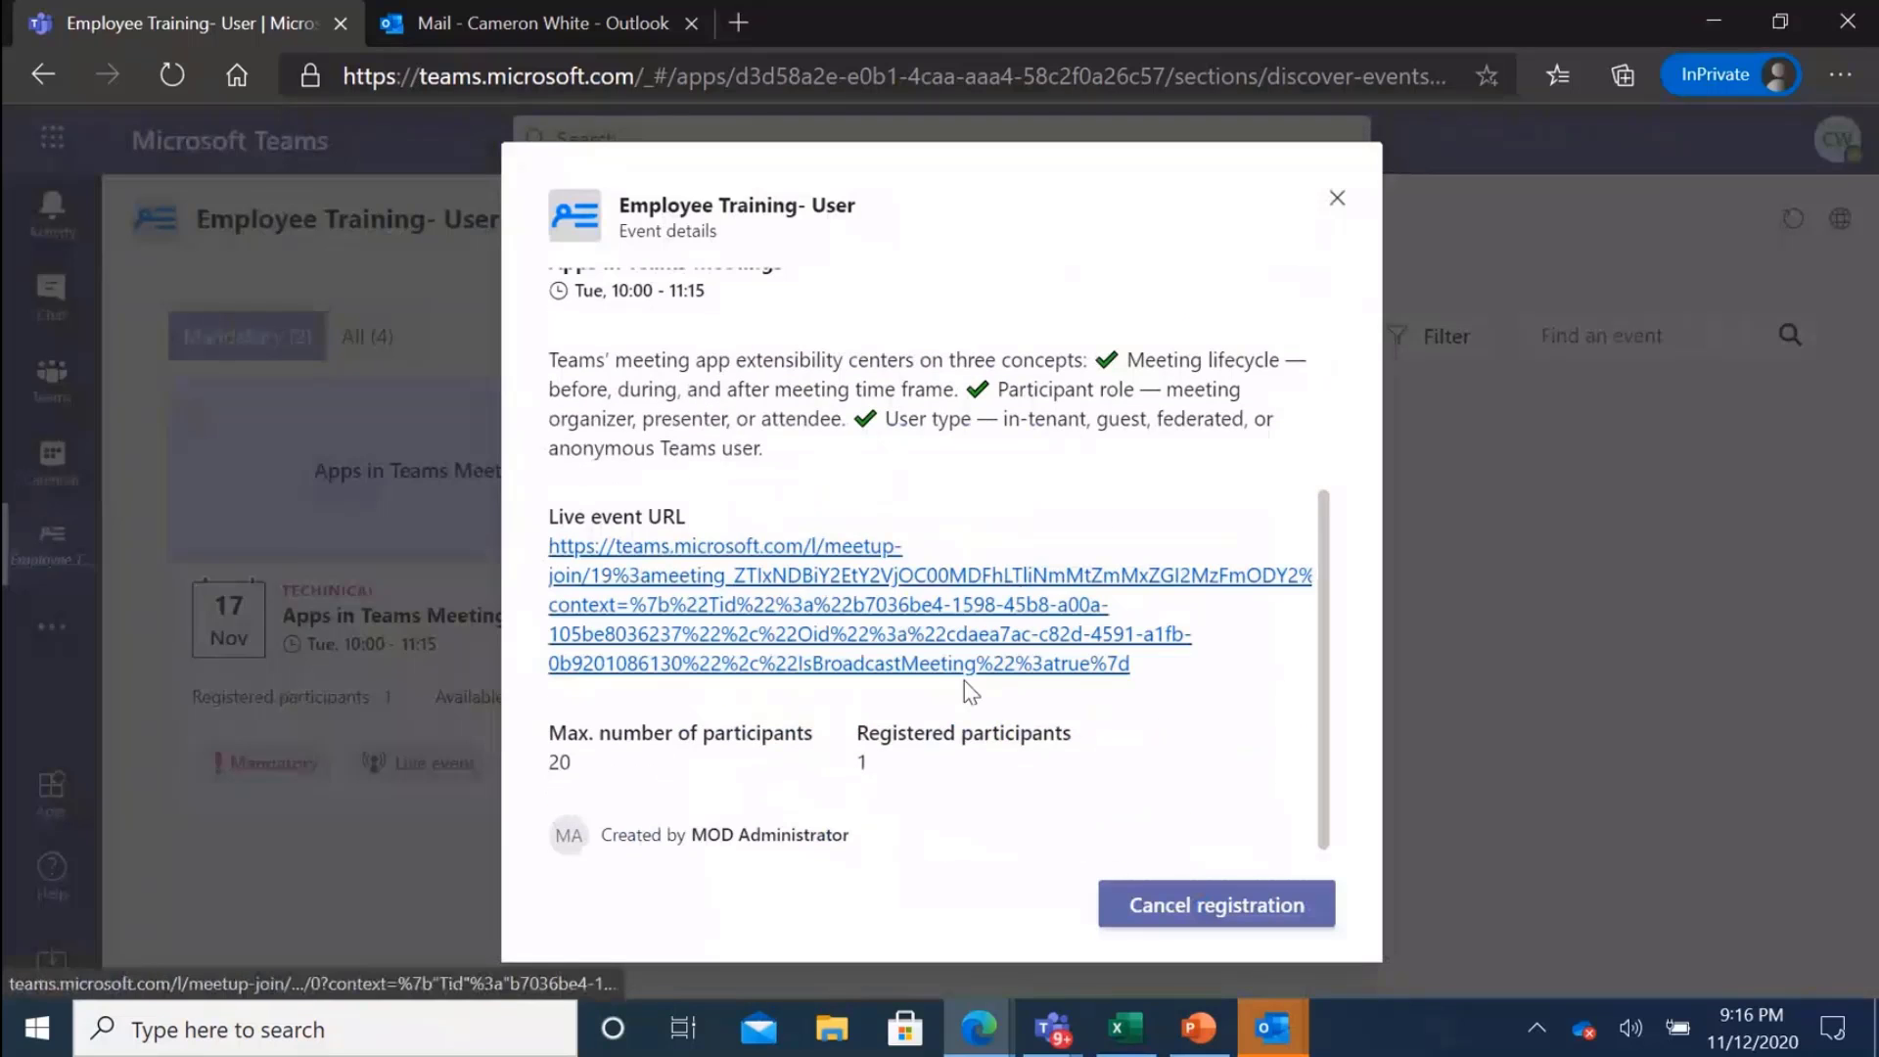
scroll(1027, 724, "up", 5)
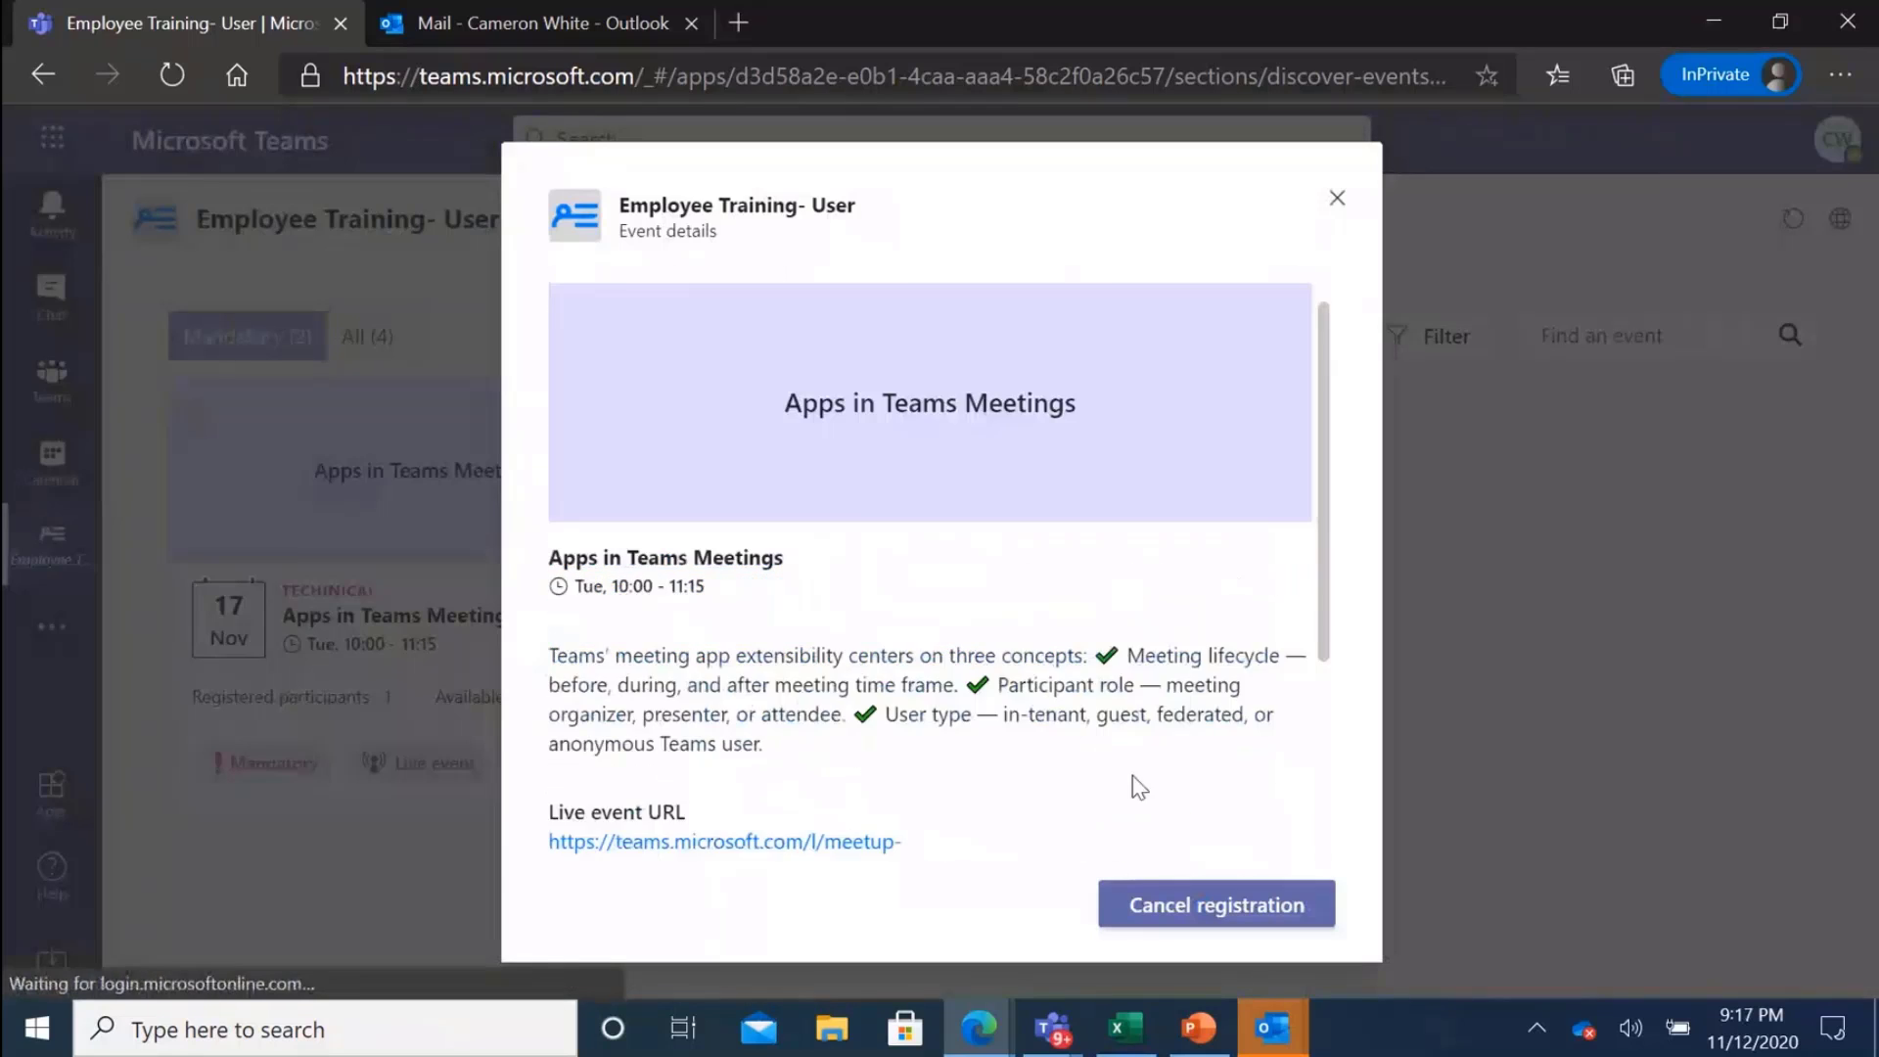
left_click(1338, 200)
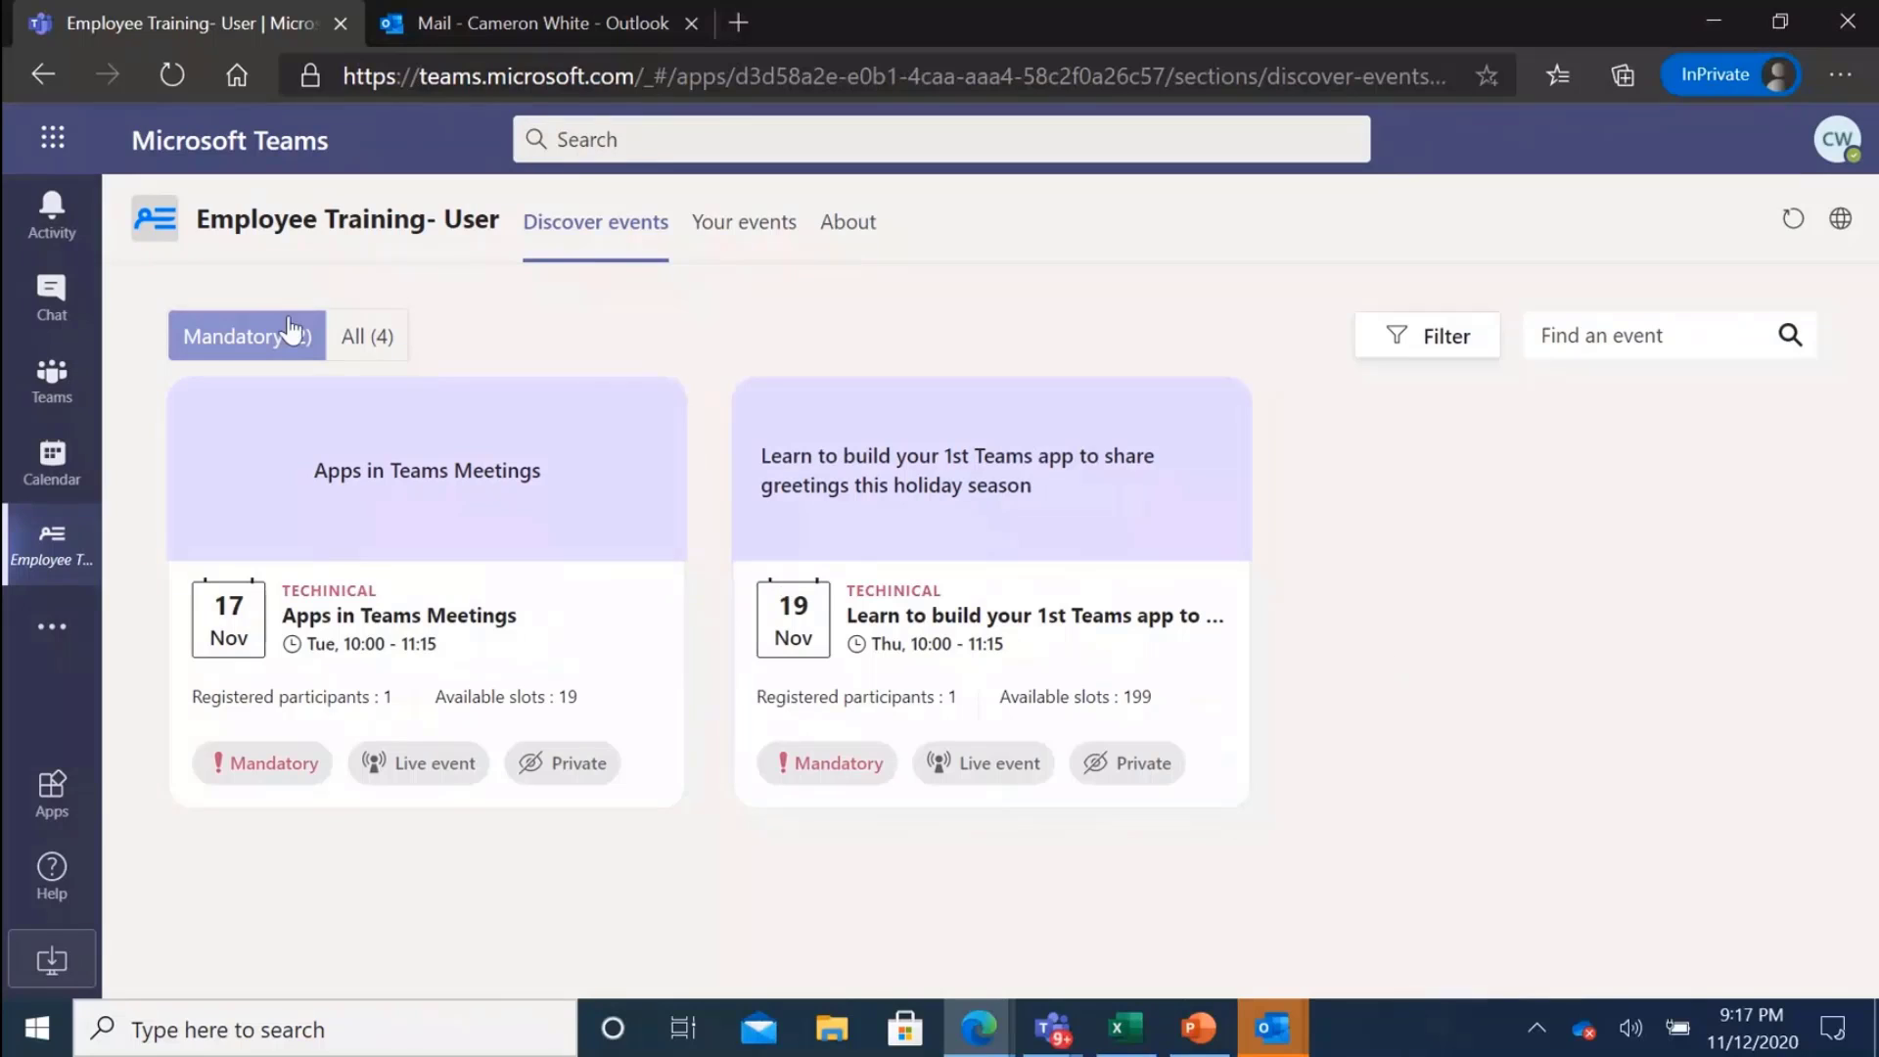
Show all events in event discovery and browse the mandatory, private and public ones.
left_click(364, 342)
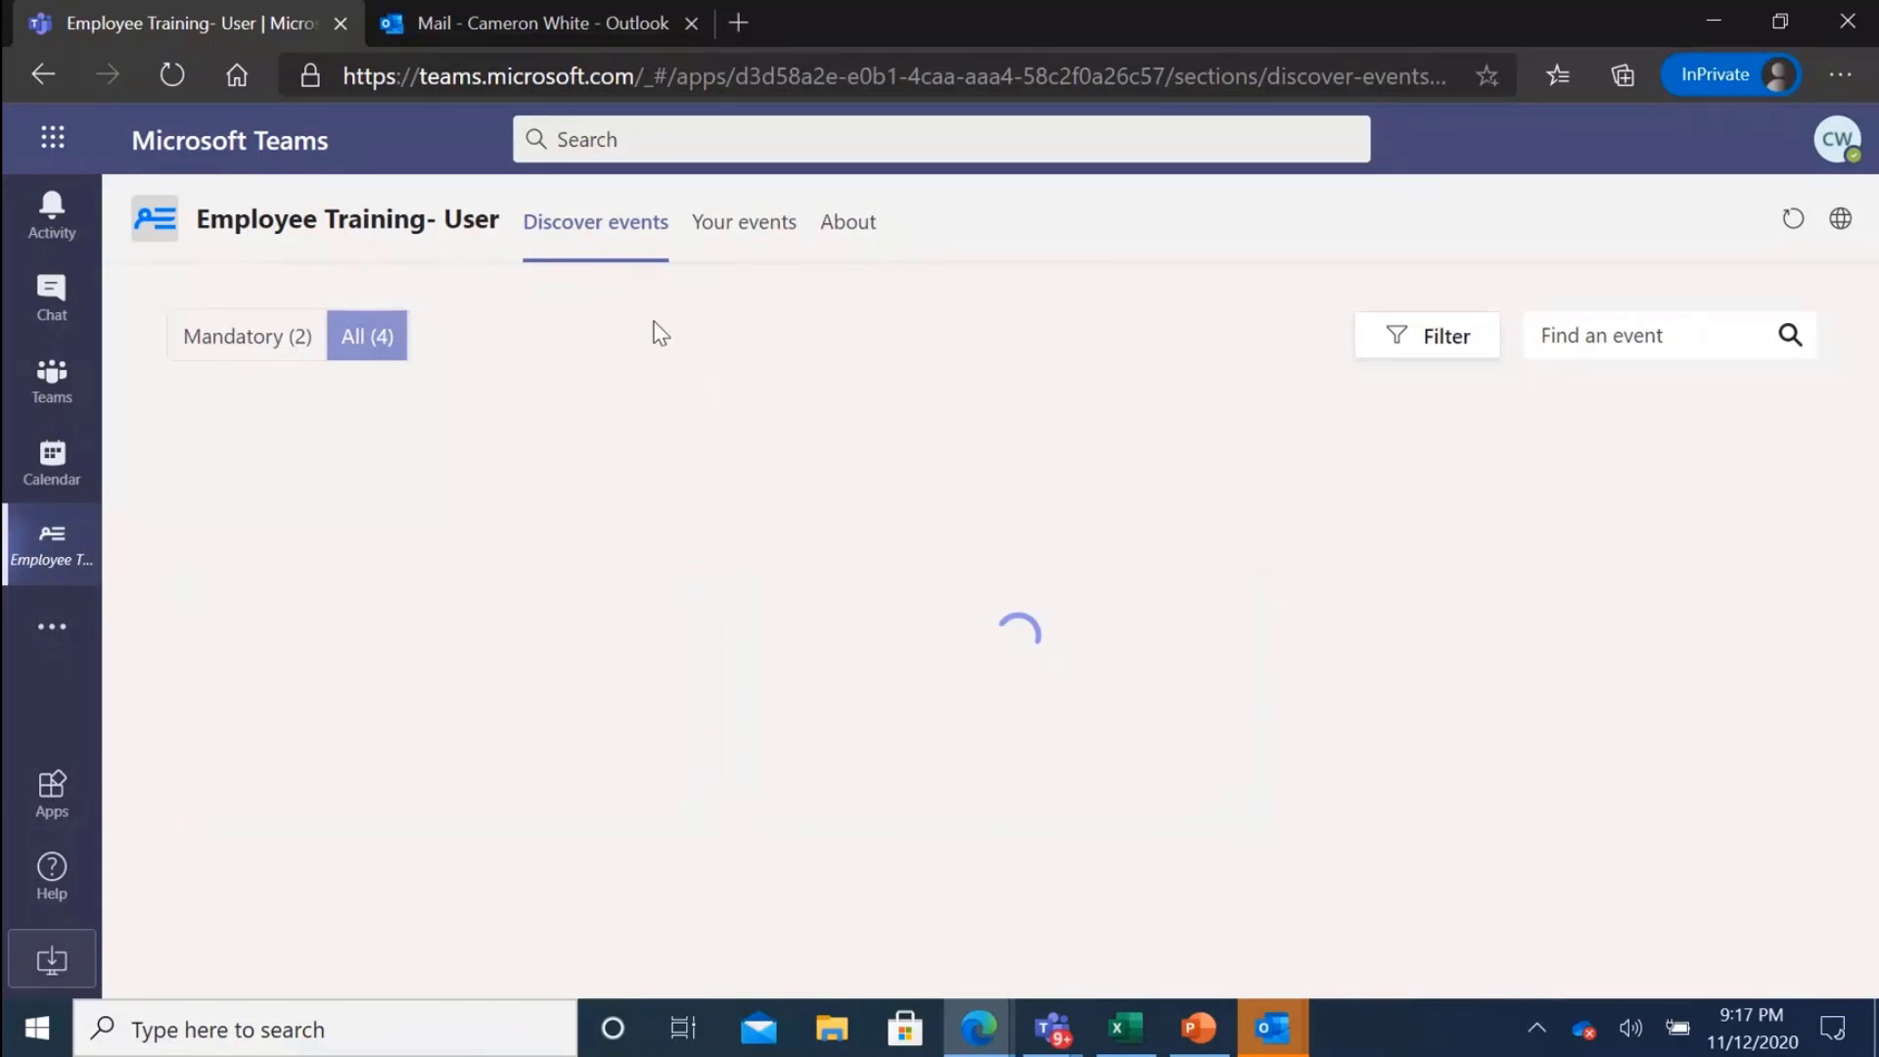
scroll(661, 500, "down", 2)
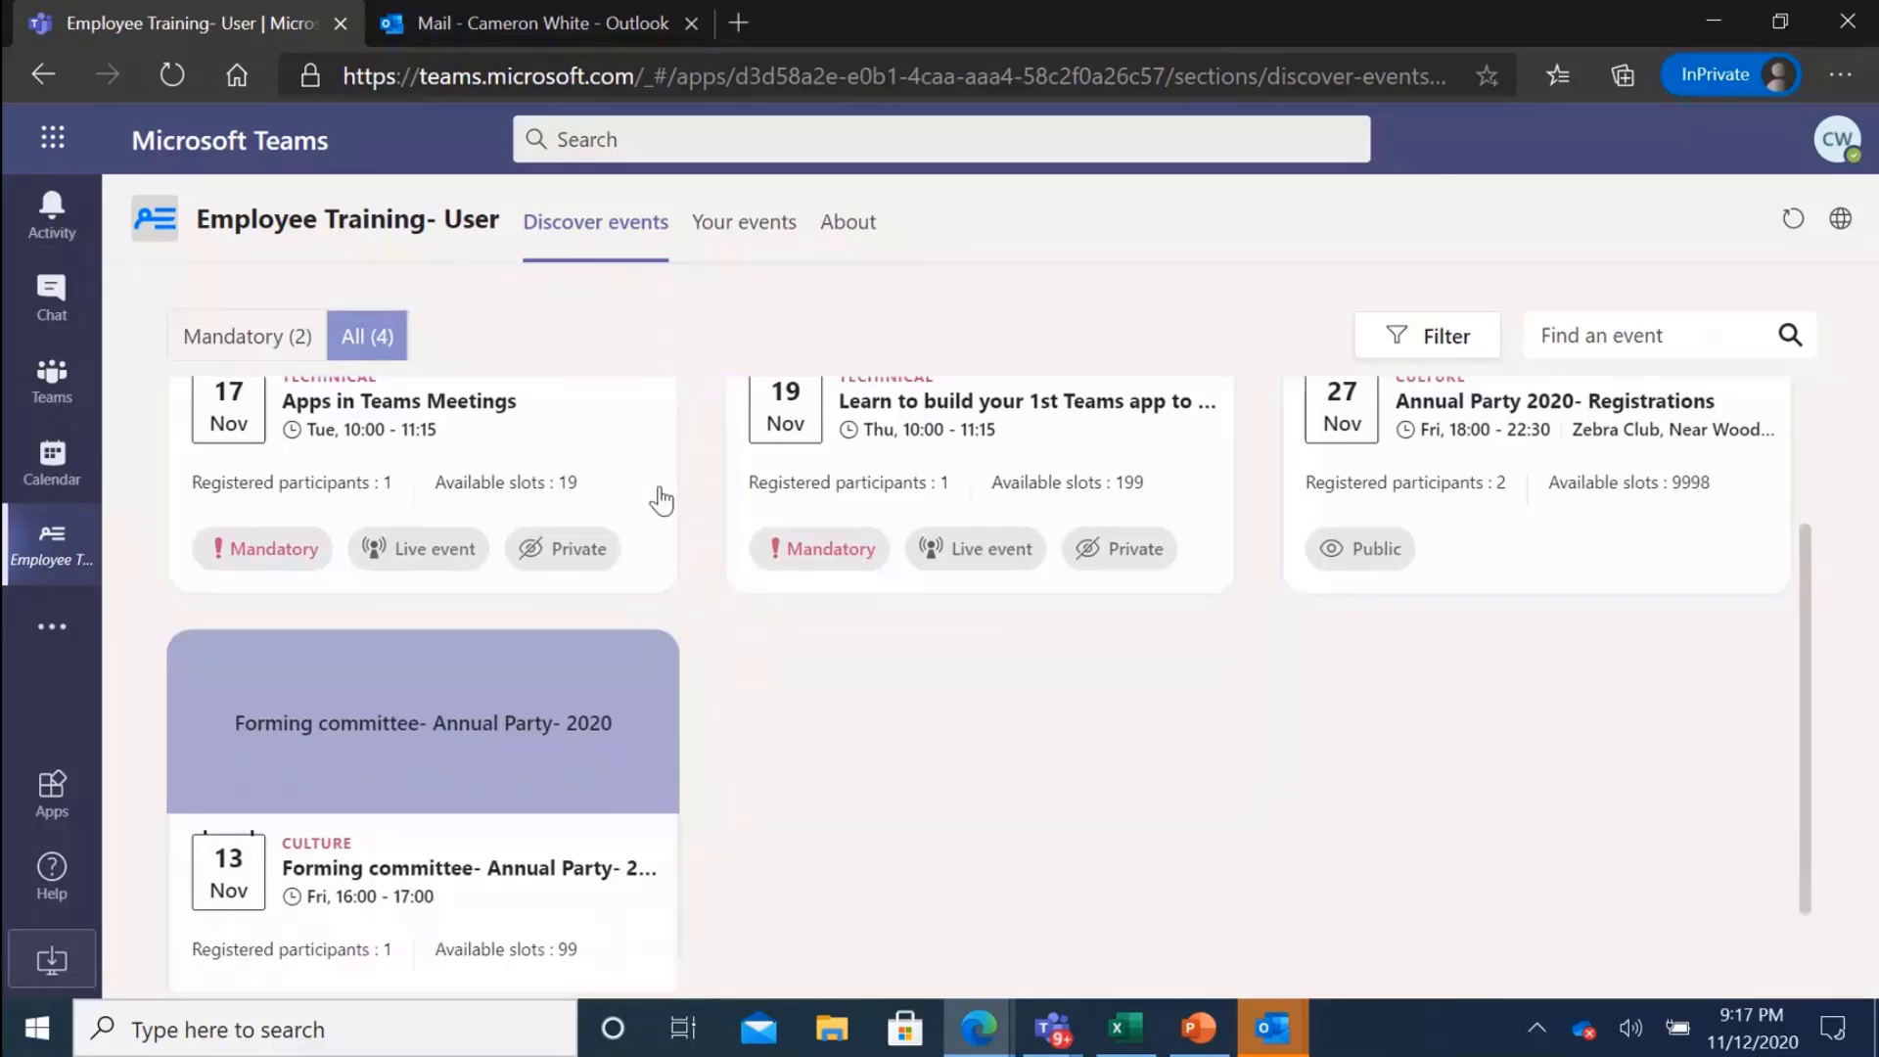
scroll(636, 503, "up", 3)
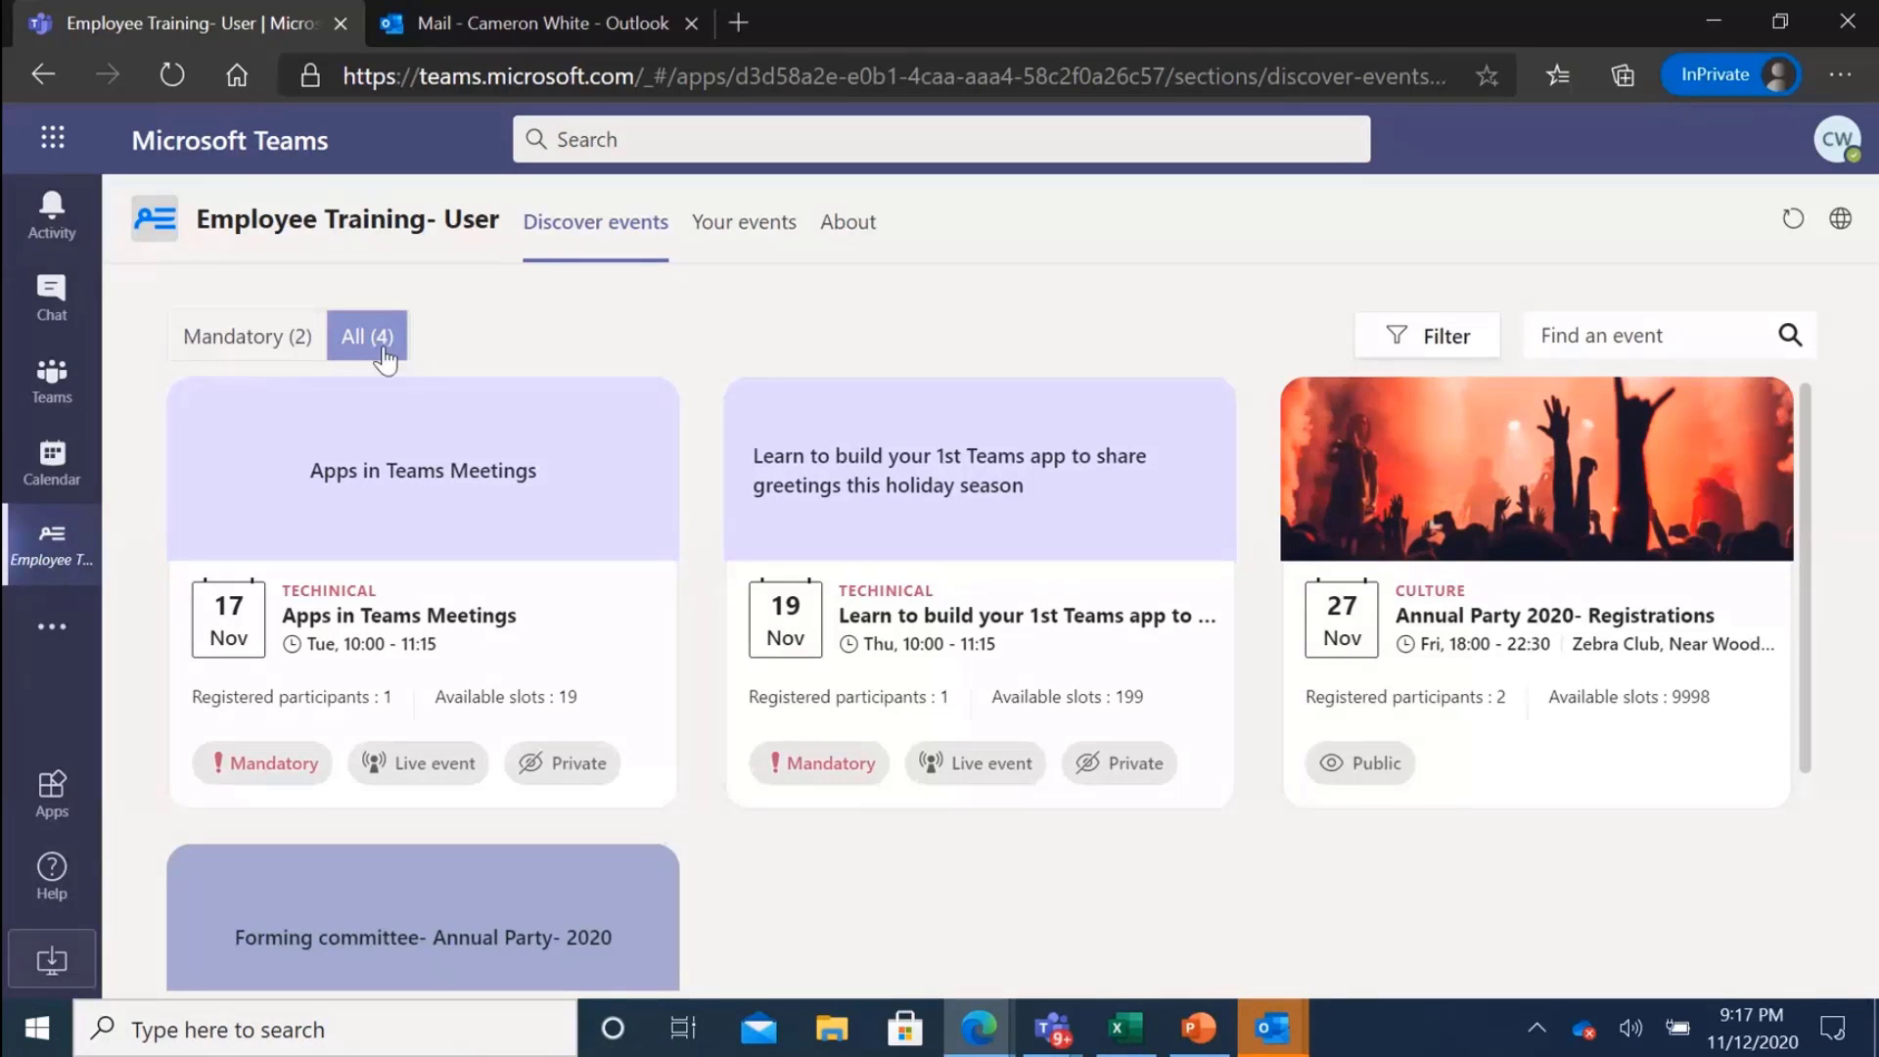
scroll(820, 861, "down", 2)
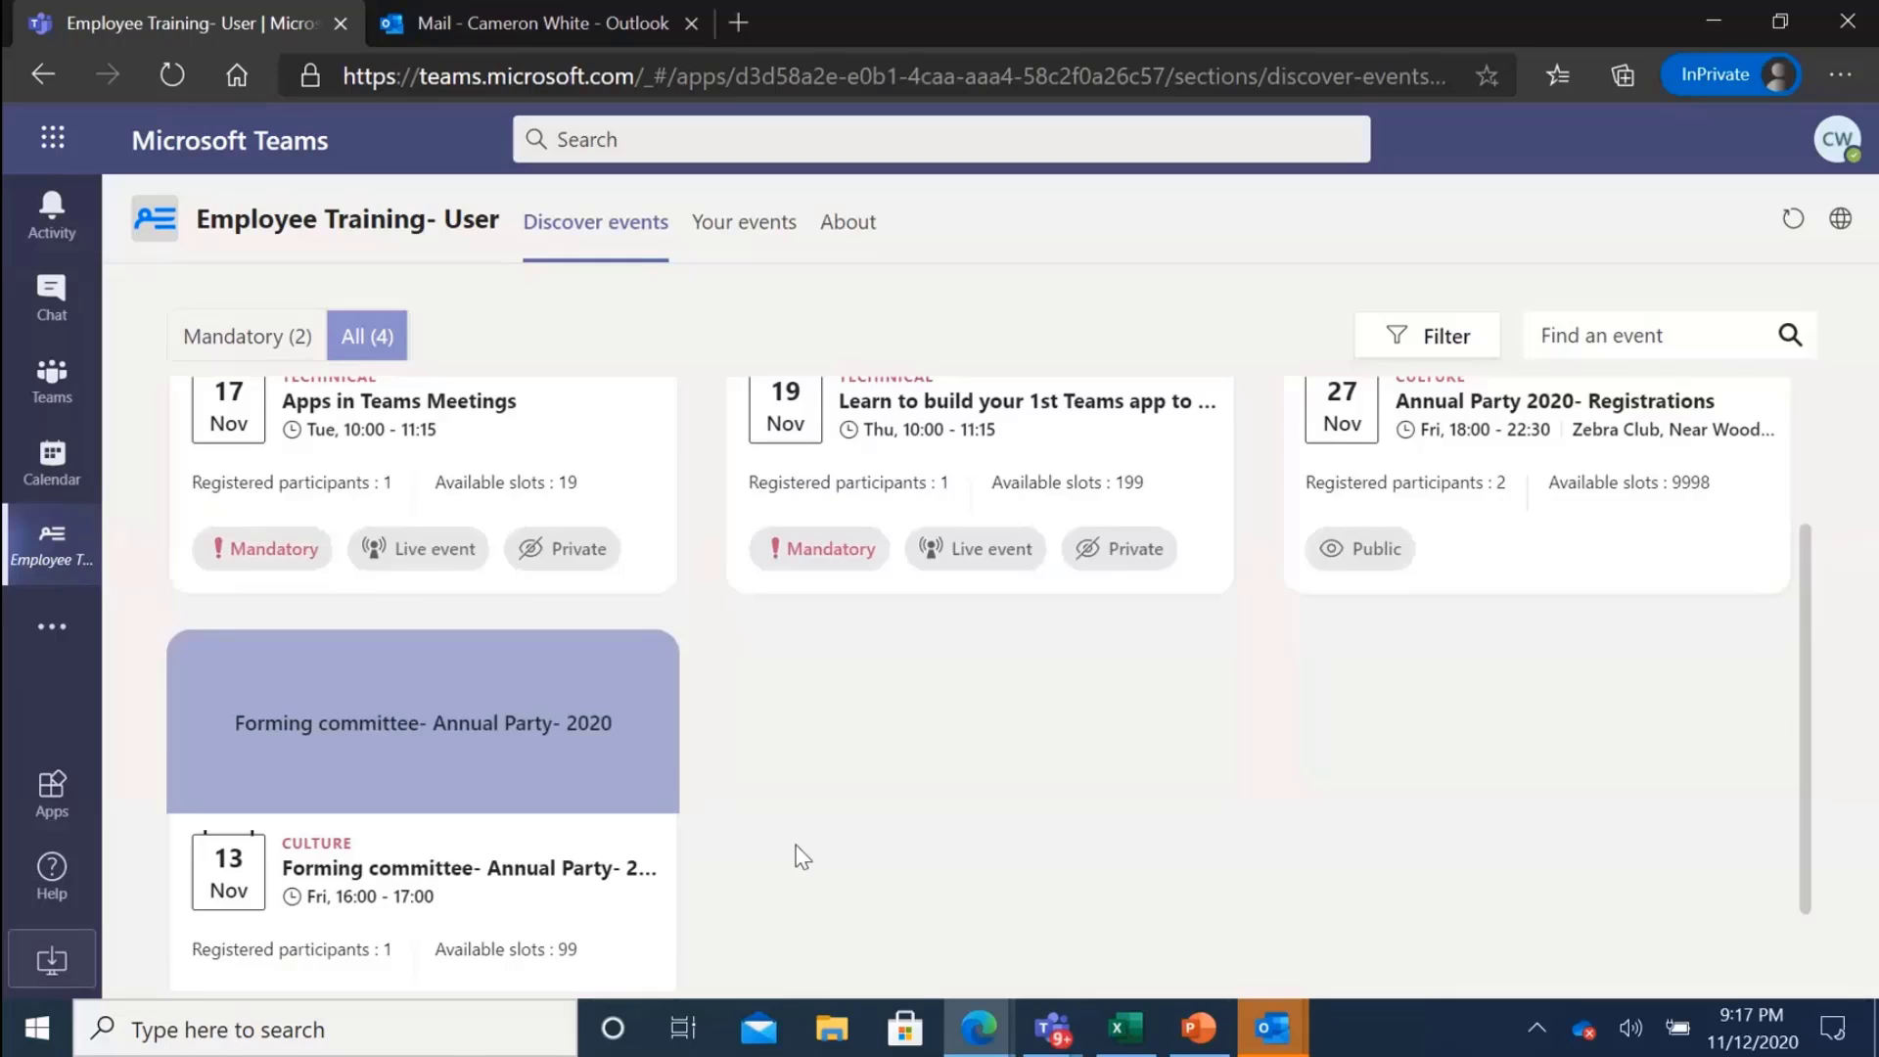
scroll(798, 847, "up", 3)
scroll(1471, 871, "down", 3)
scroll(881, 944, "up", 2)
Filter the list of all events by the Techinical category.
left_click(1455, 343)
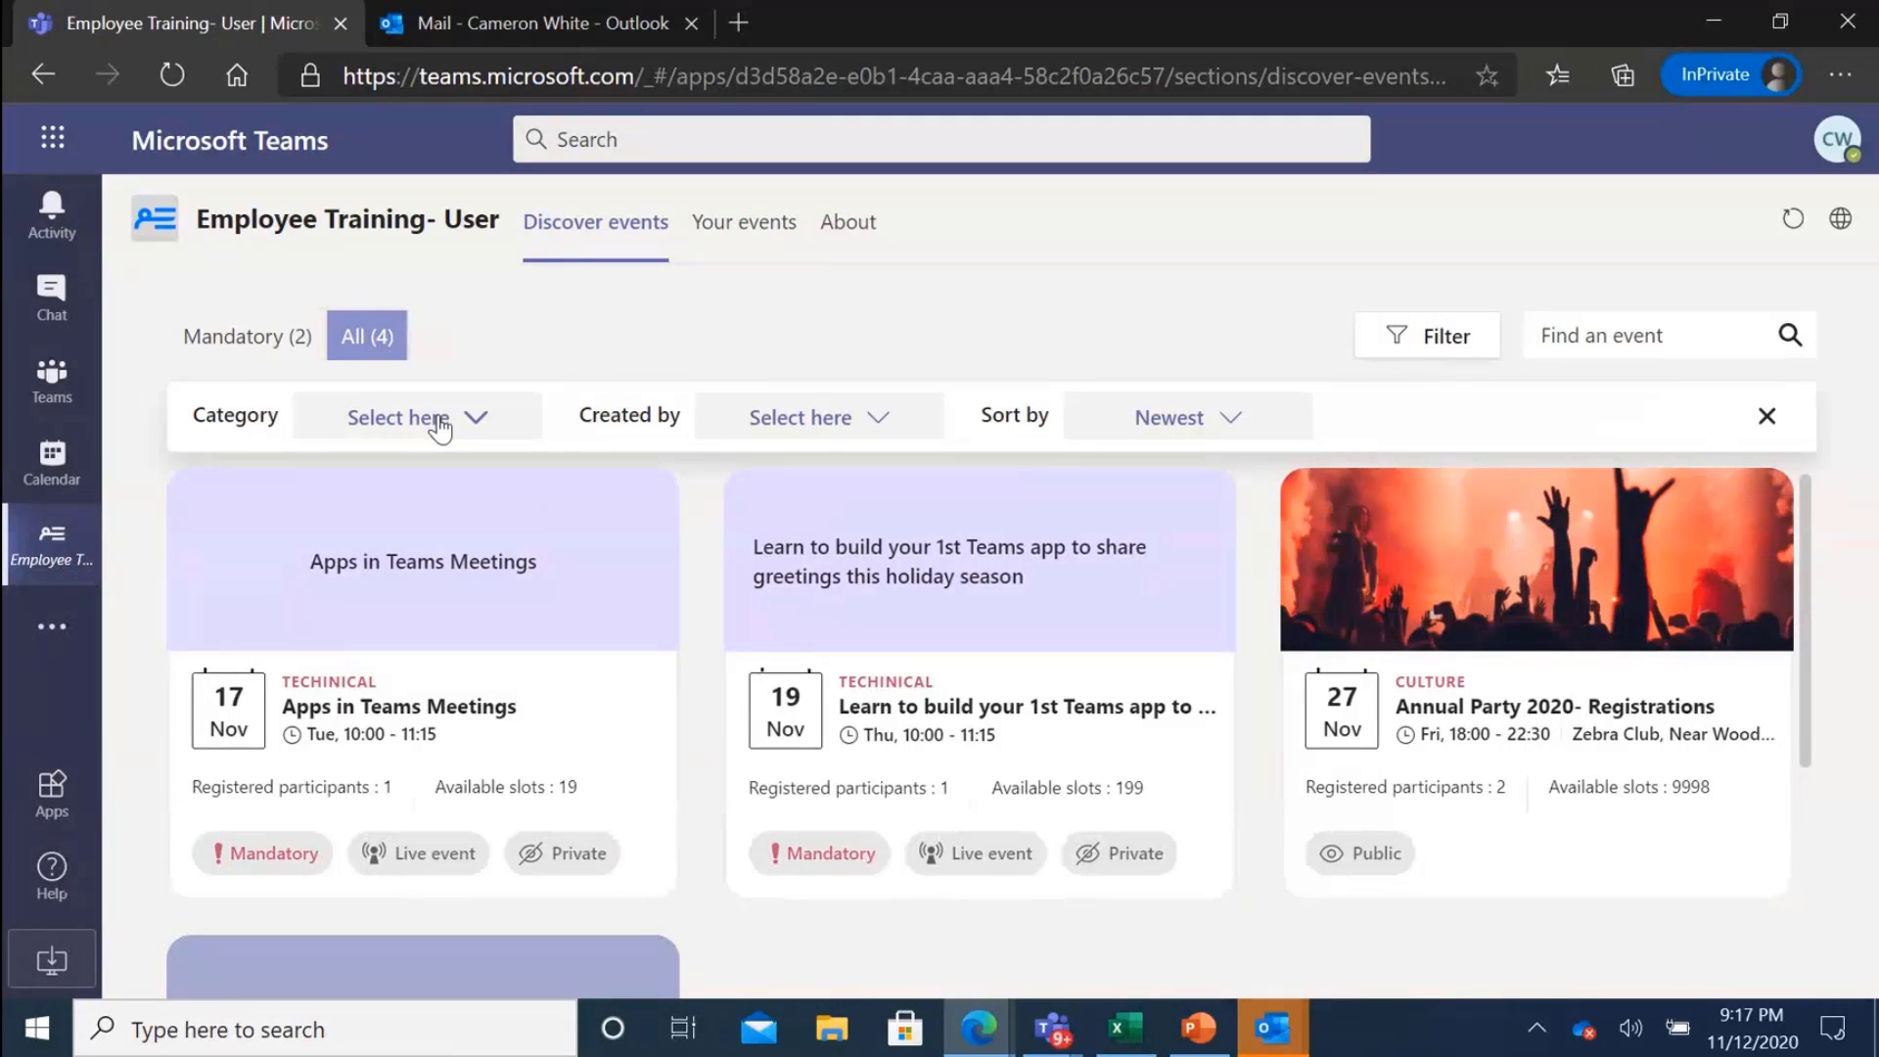
left_click(490, 437)
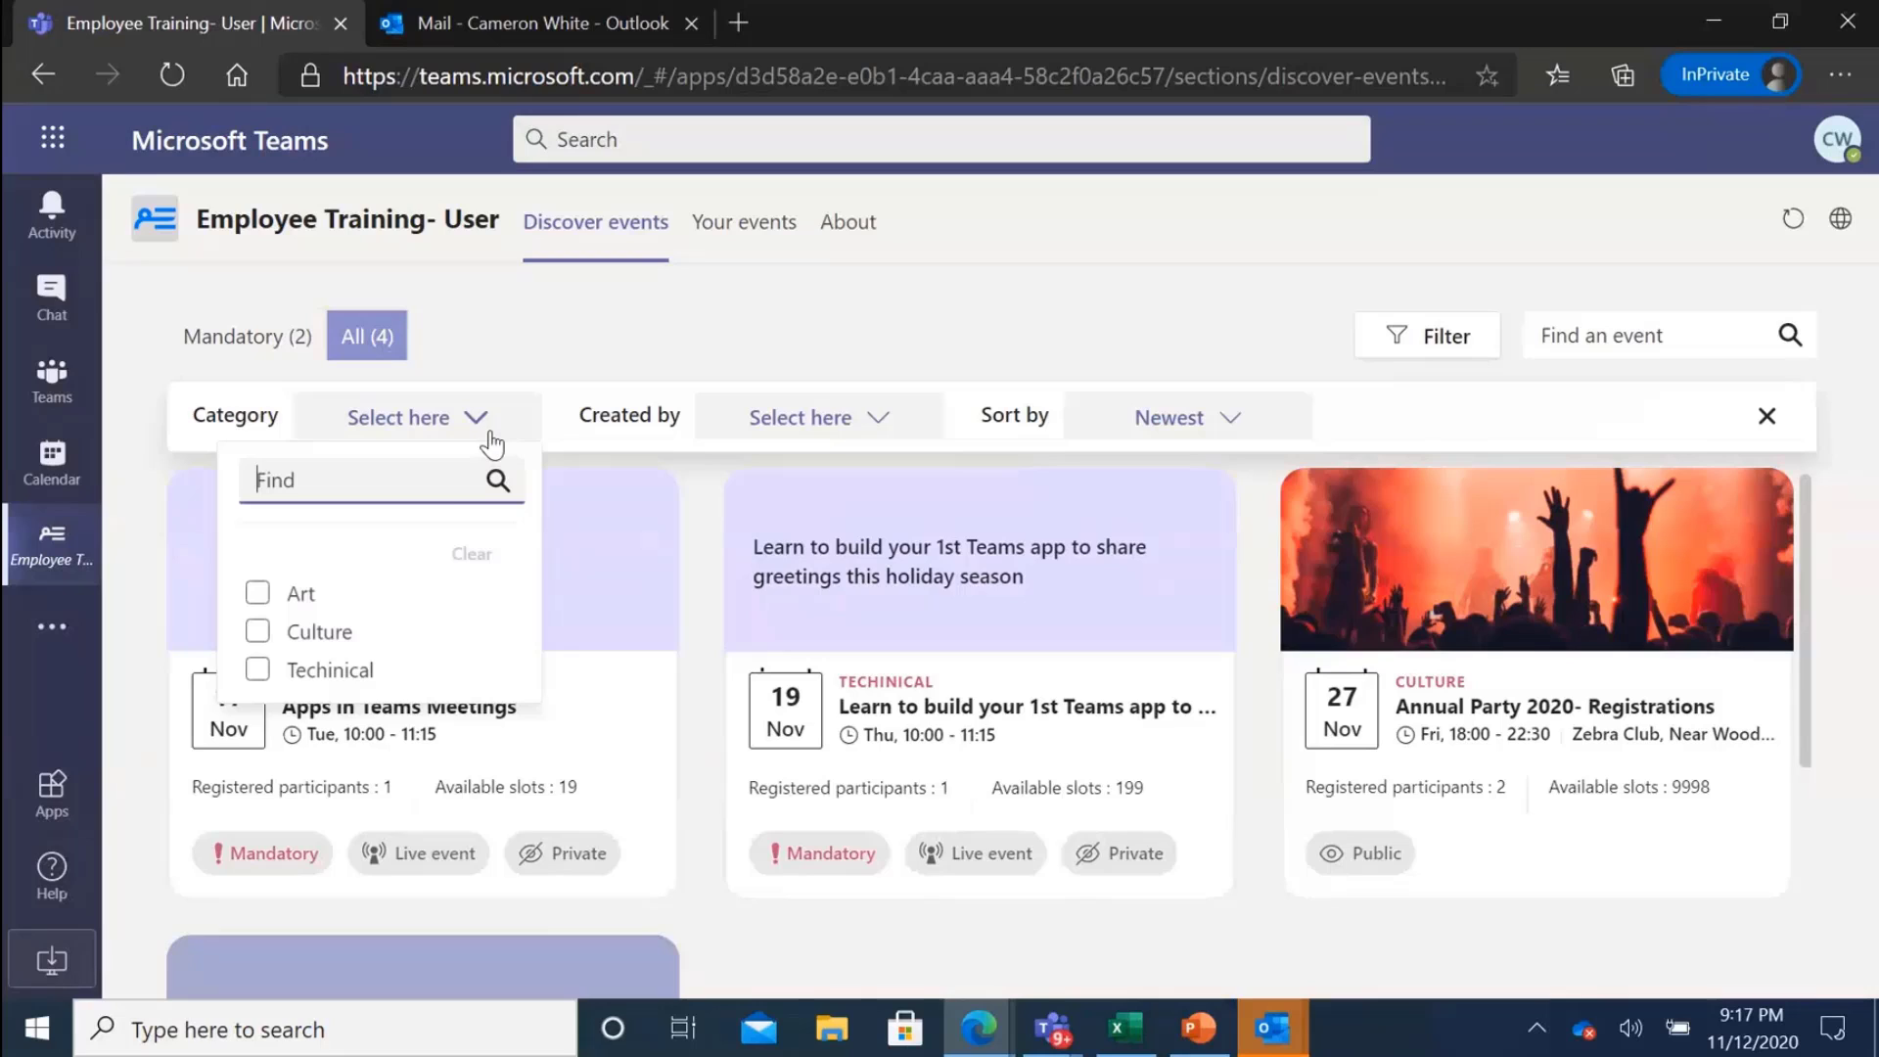
left_click(357, 673)
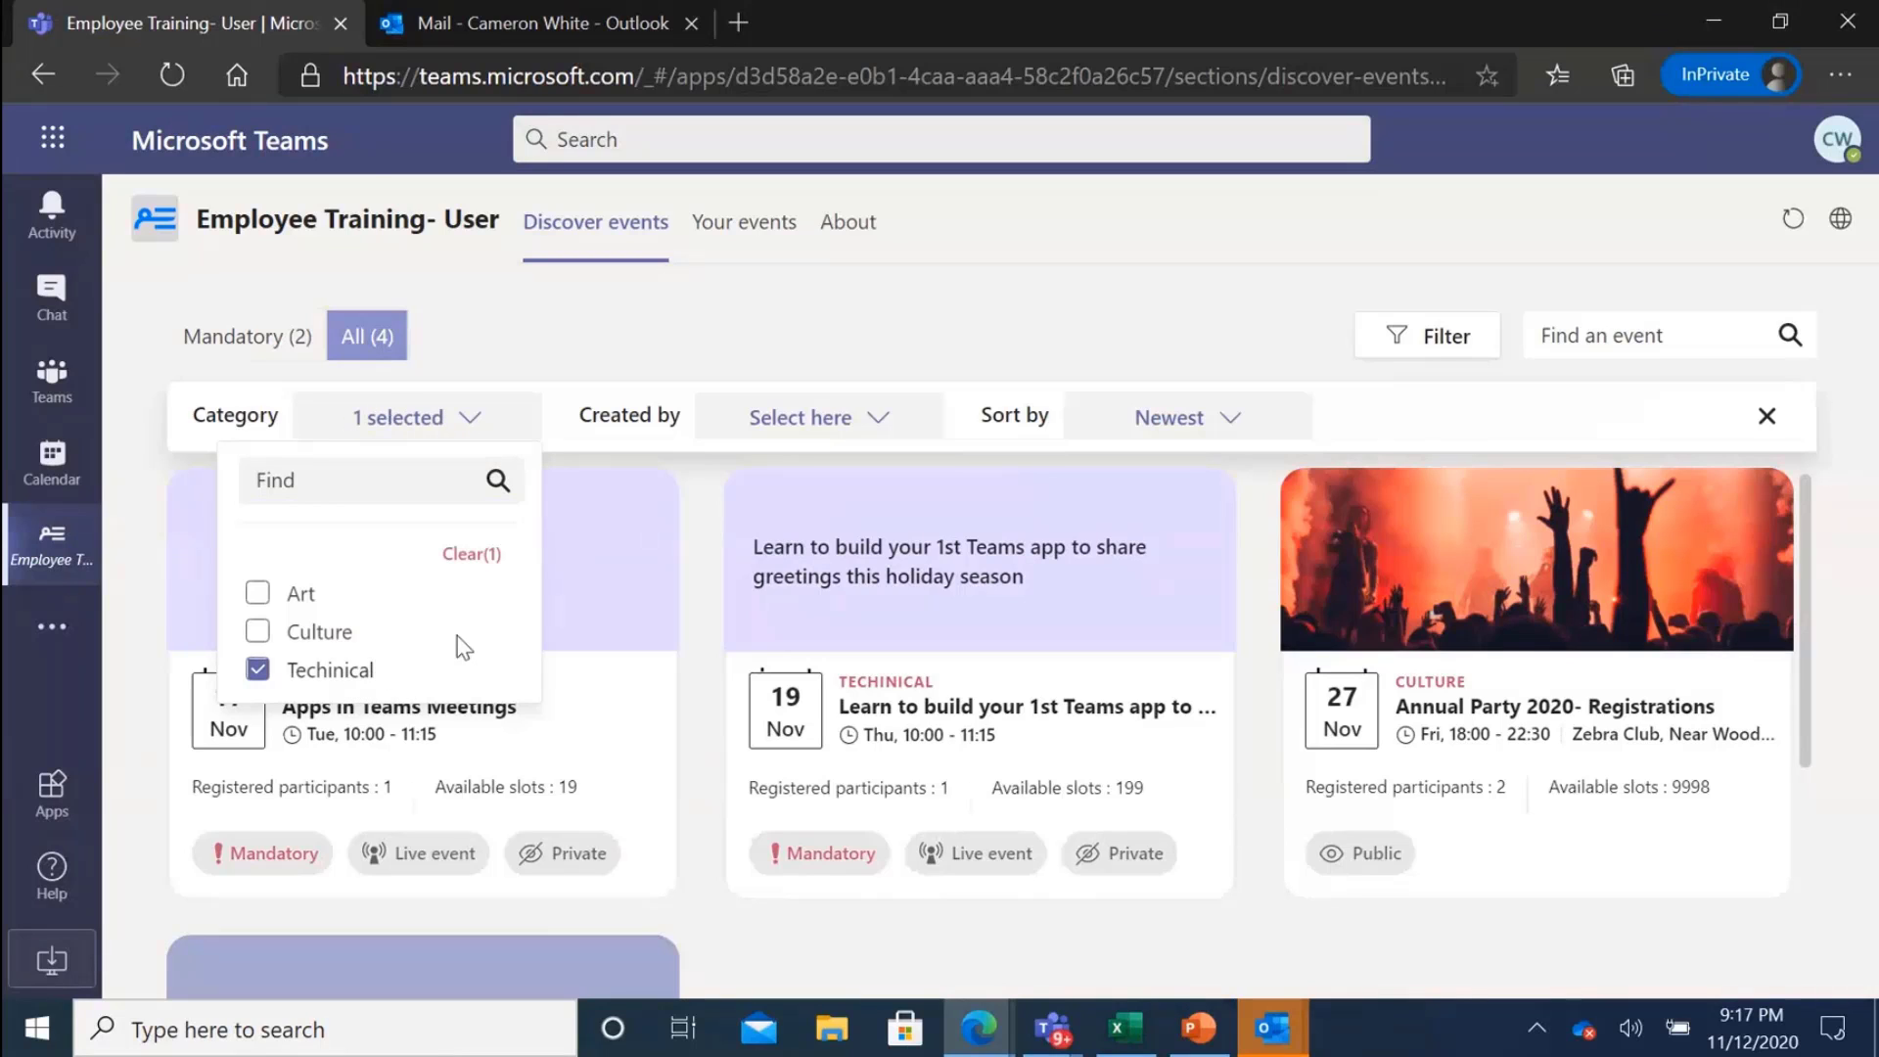
left_click(587, 335)
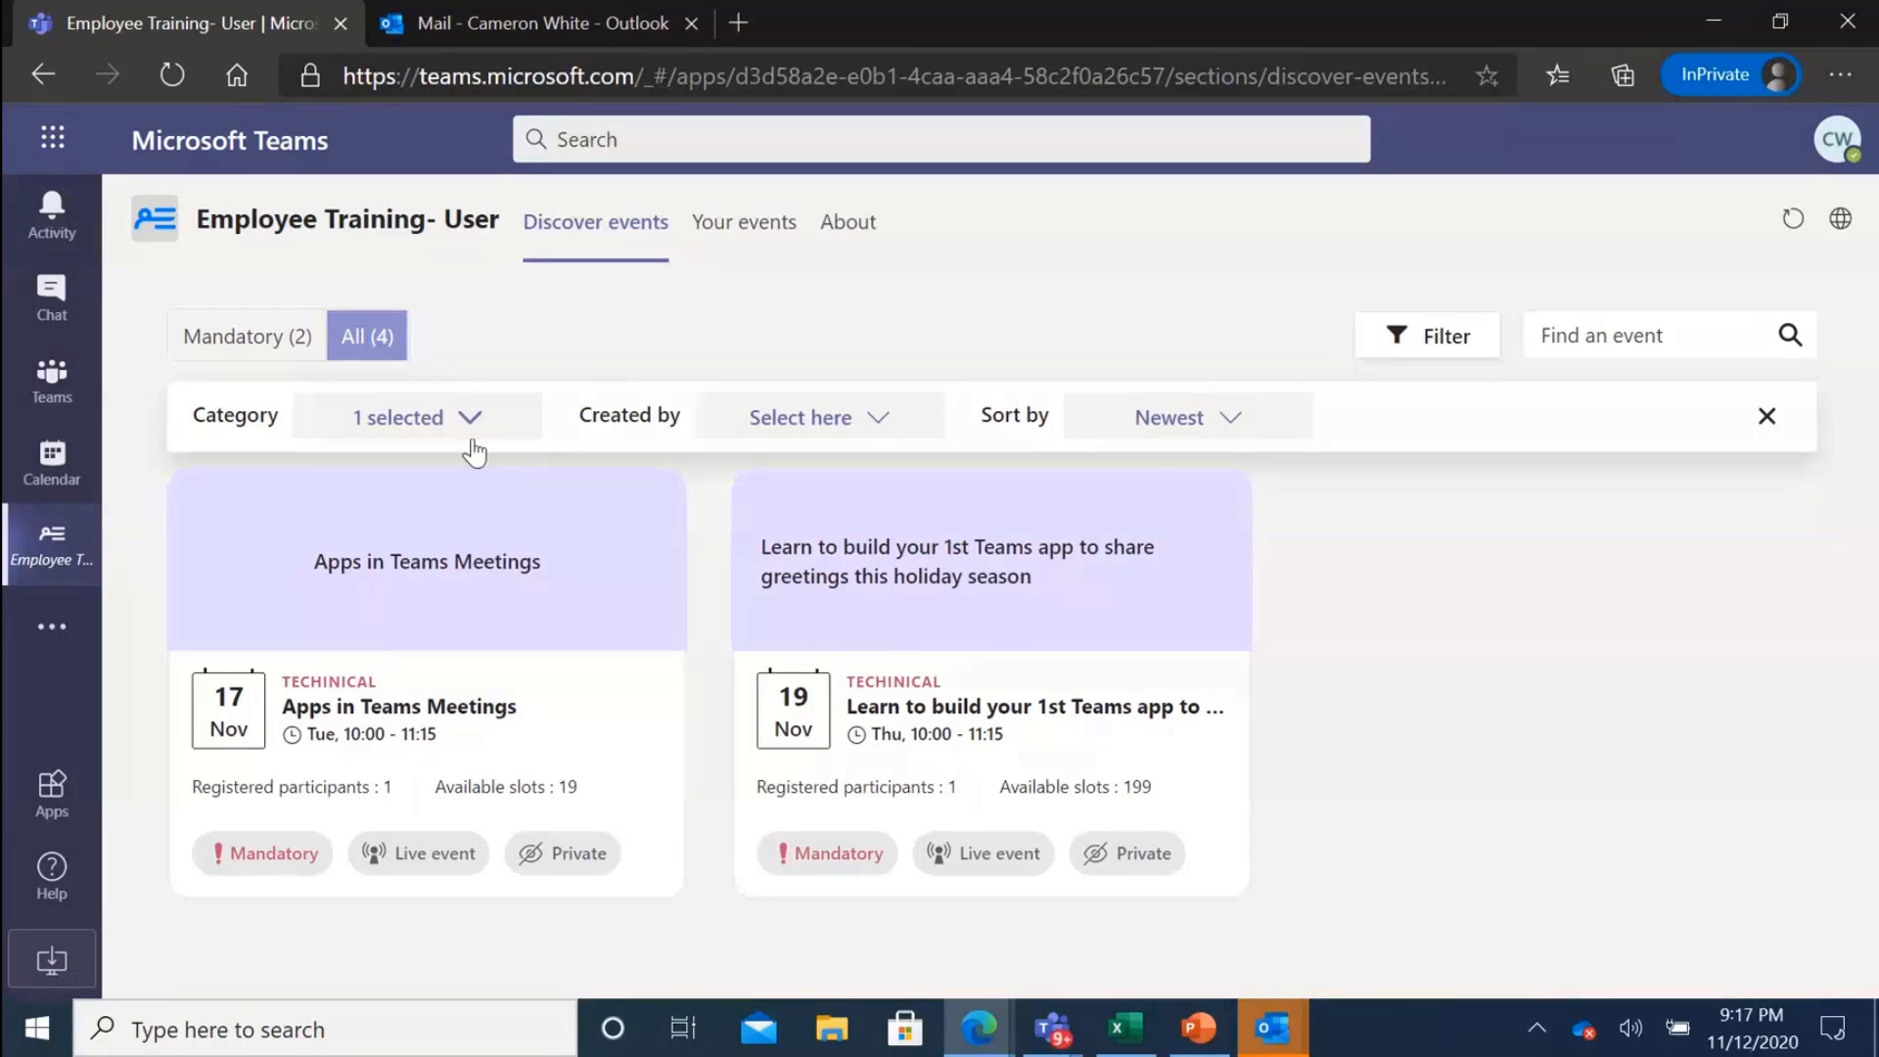
Sort the filtered events by Popular in my network.
left_click(1147, 448)
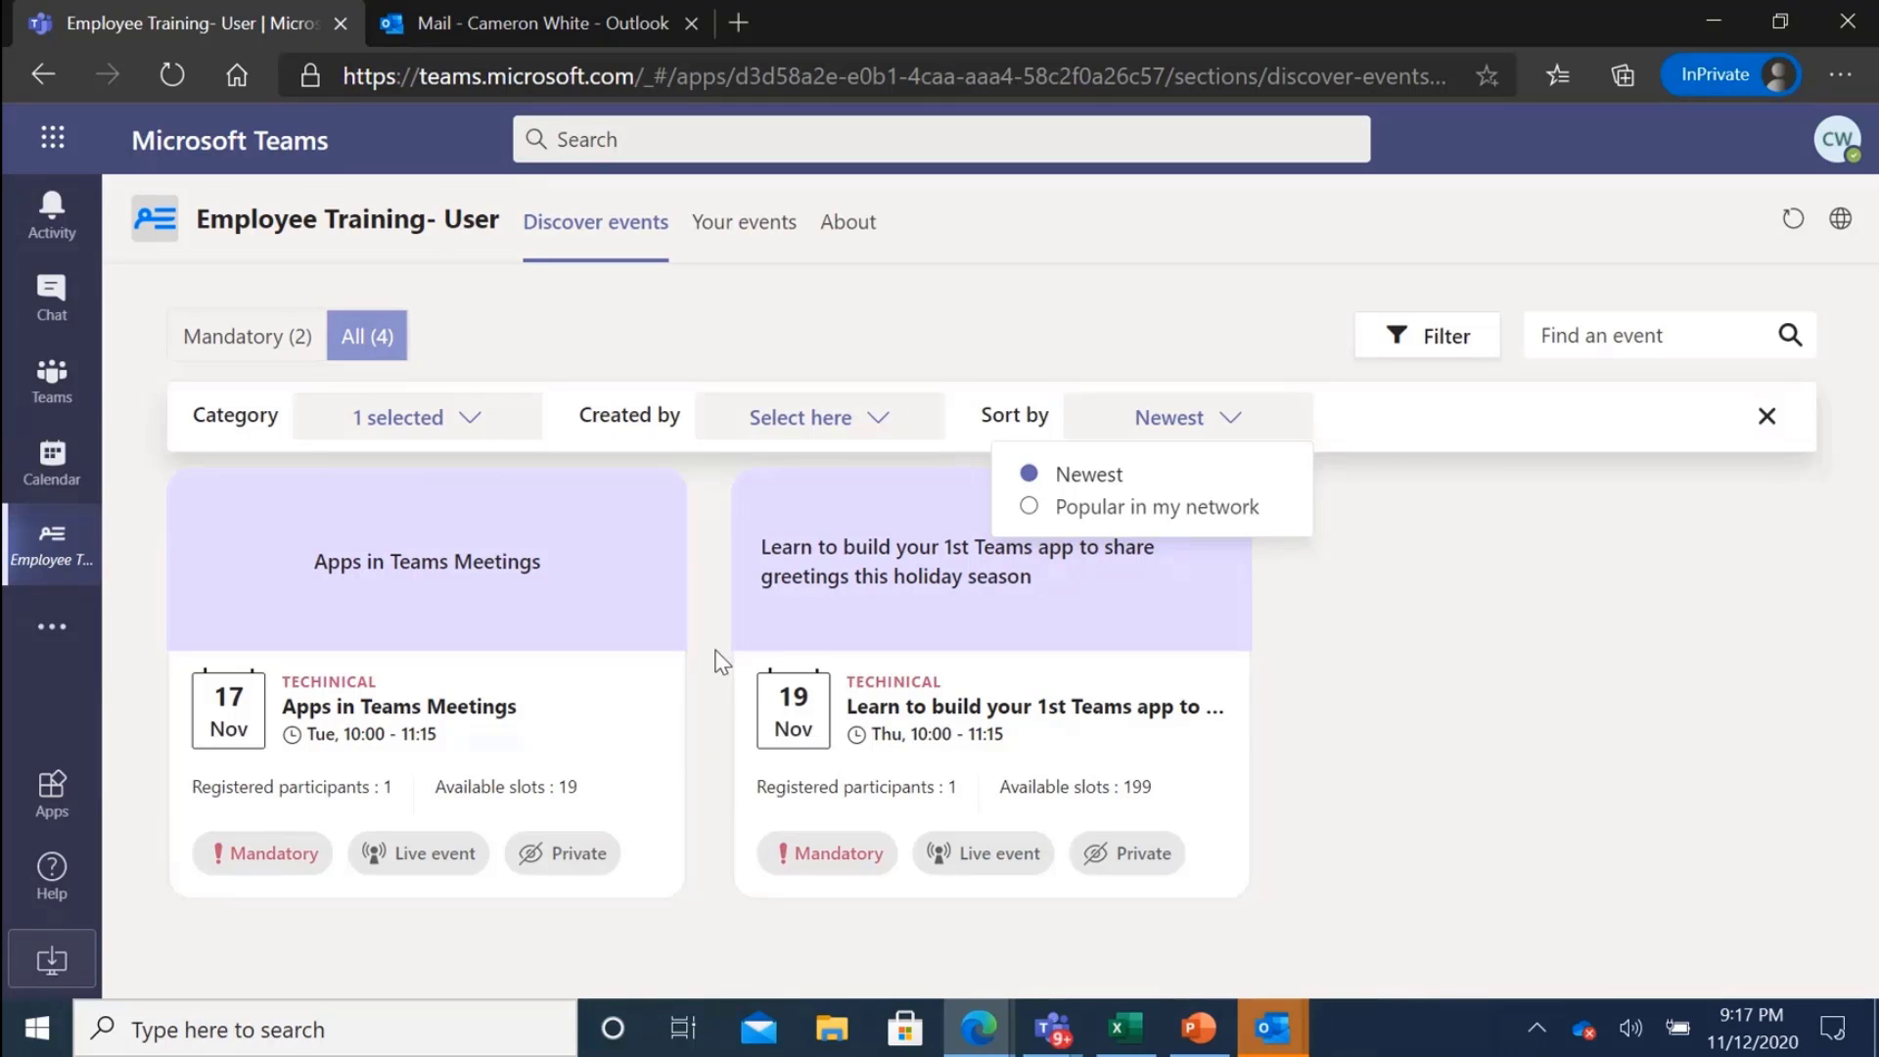
left_click(1169, 534)
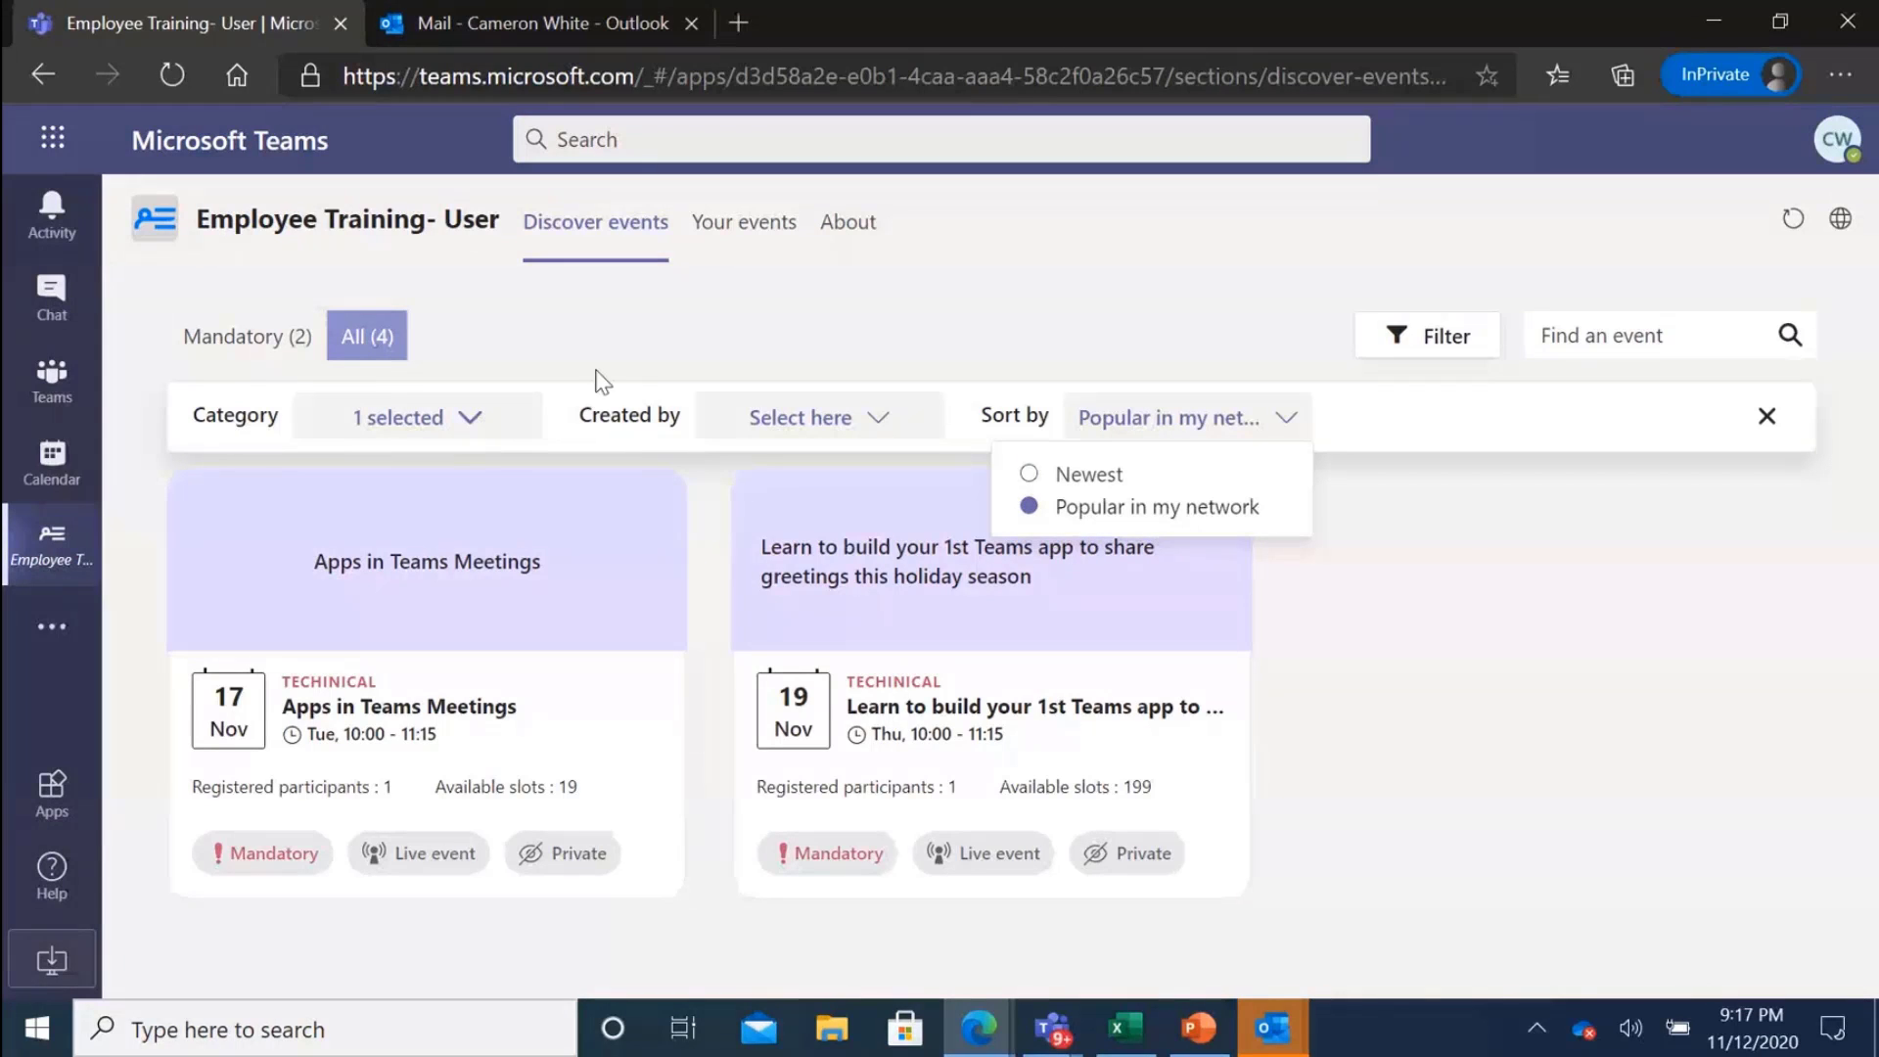
left_click(707, 327)
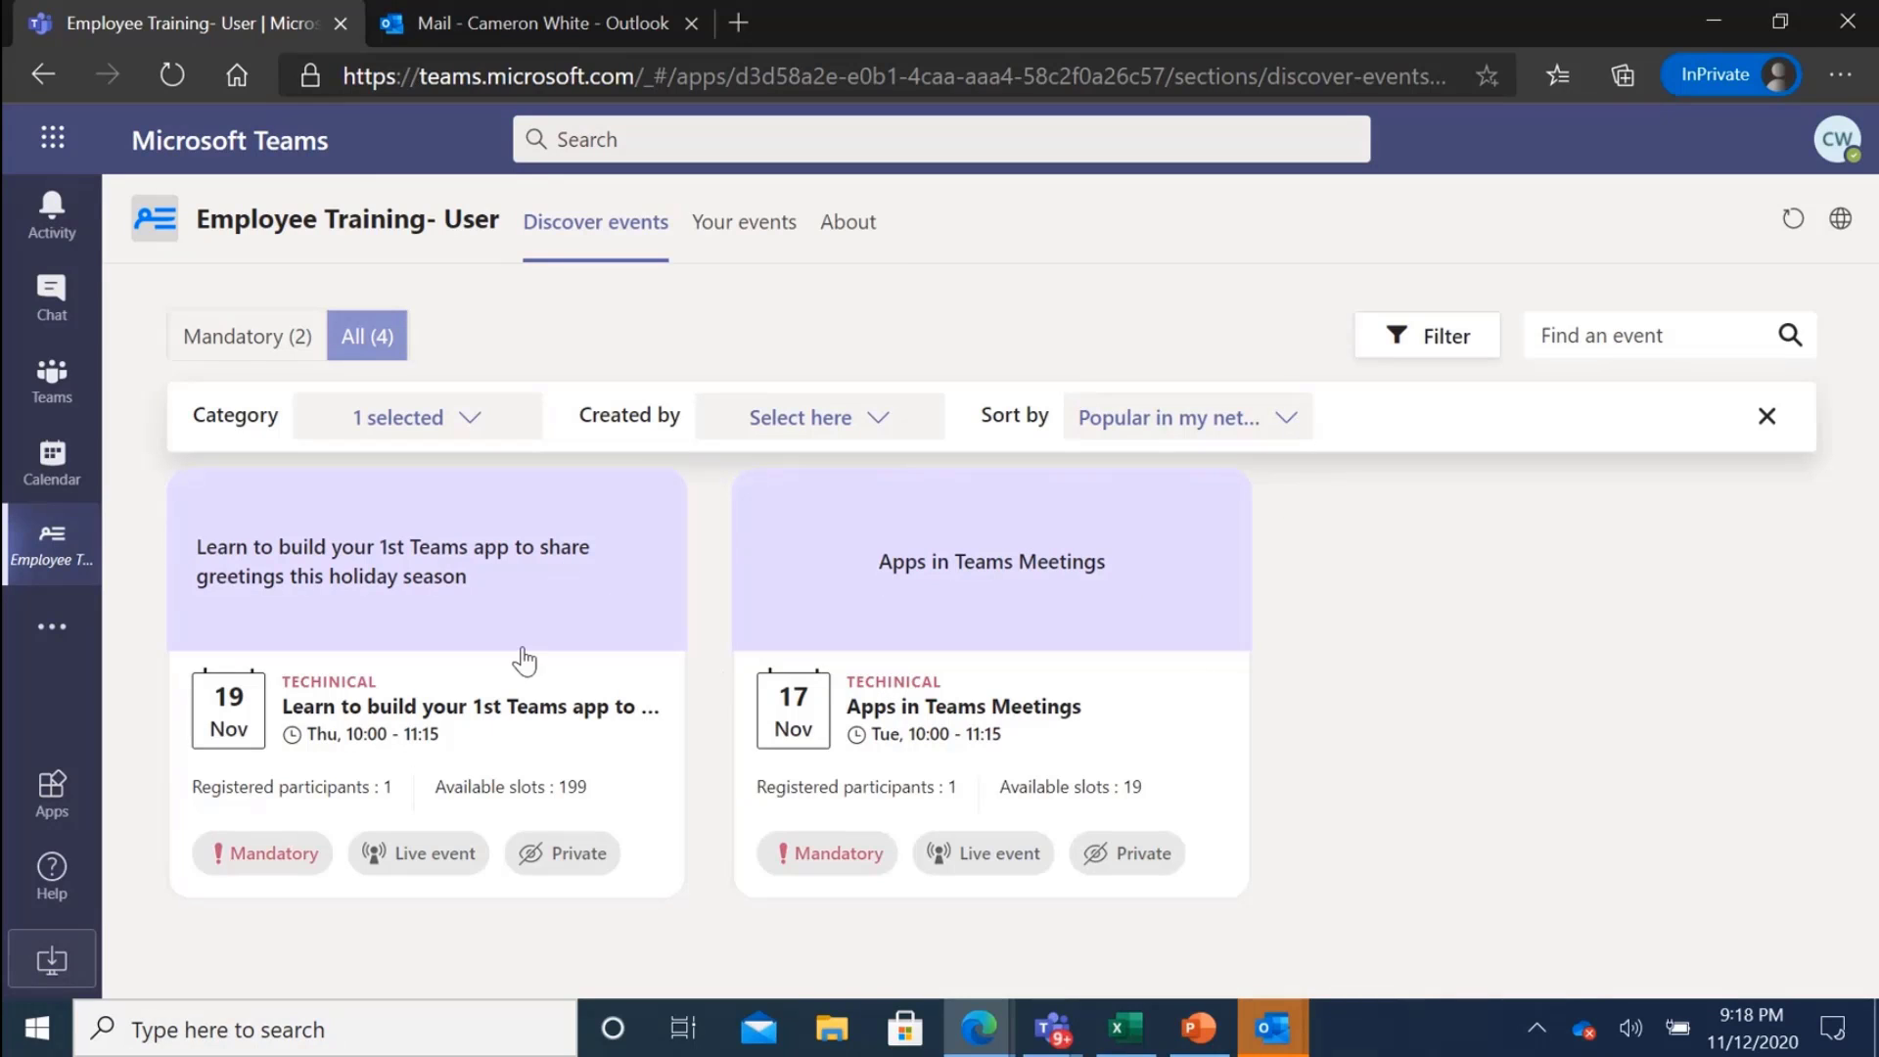
Review the employee's own registered events and completed events.
left_click(783, 256)
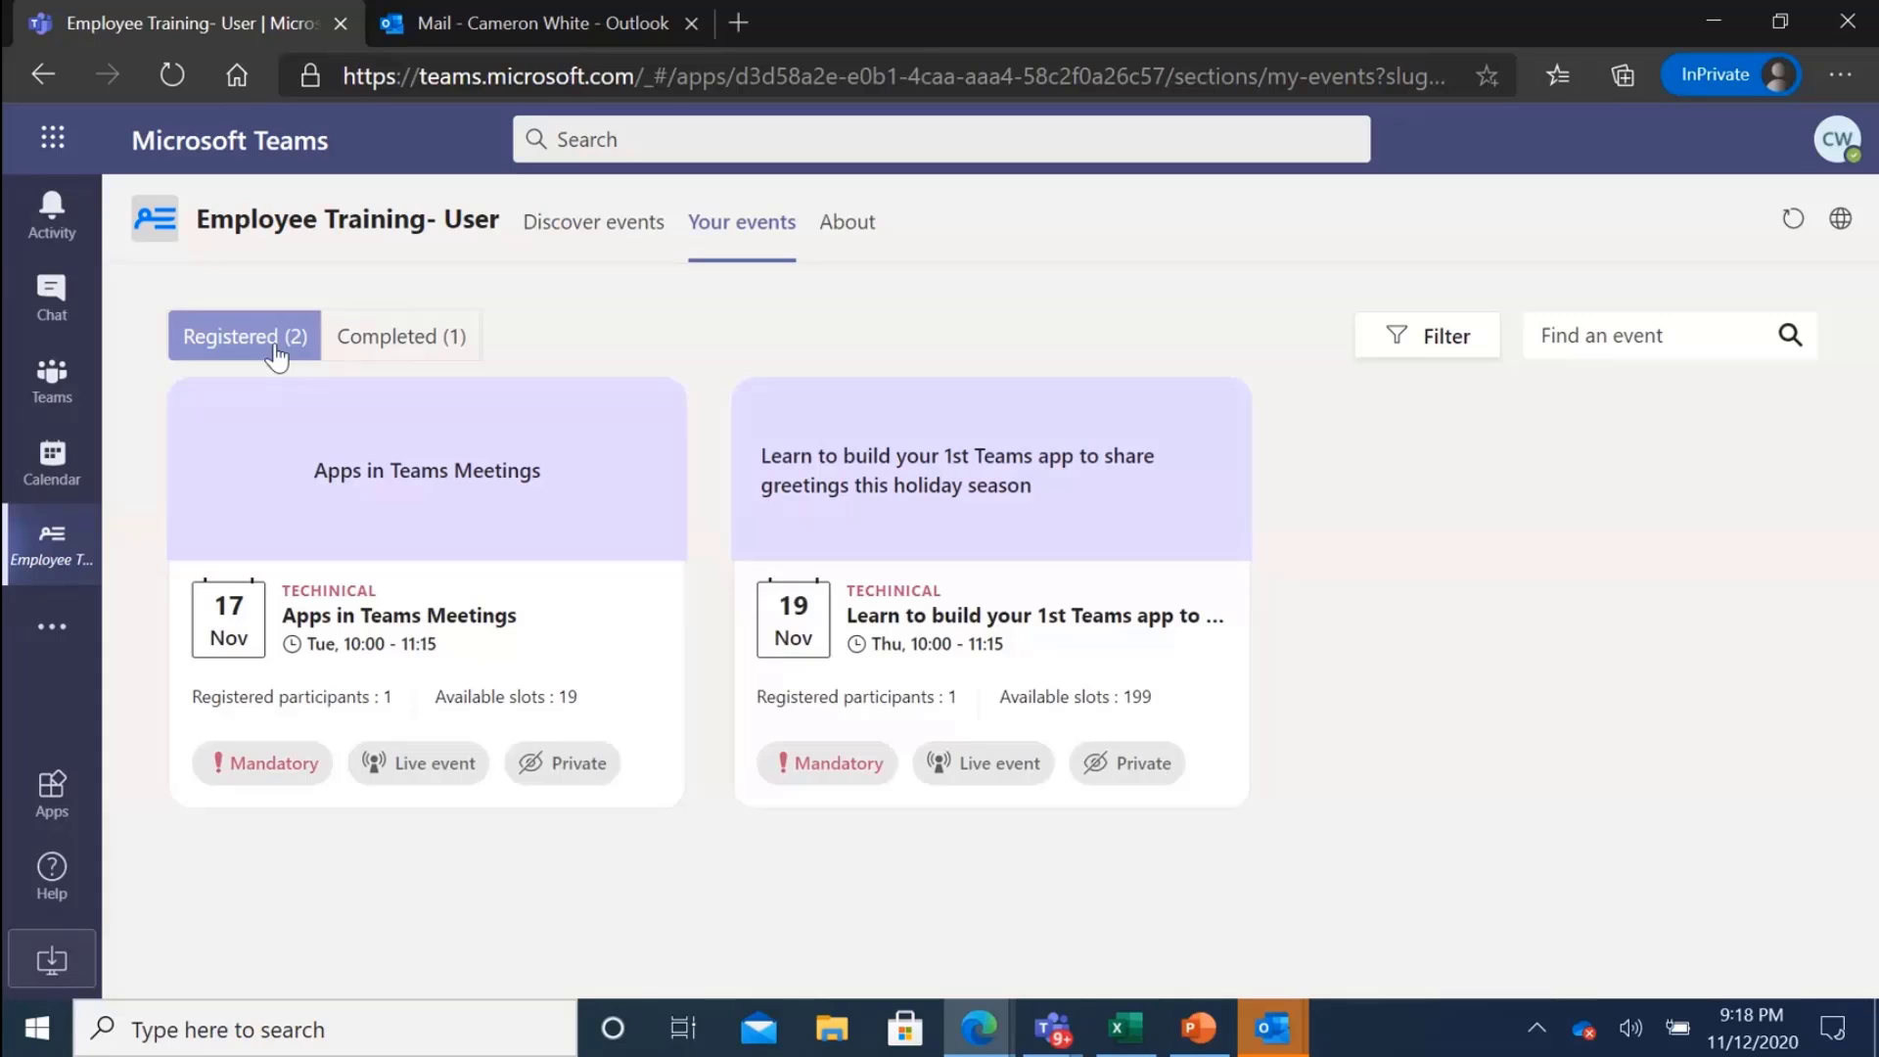
left_click(423, 344)
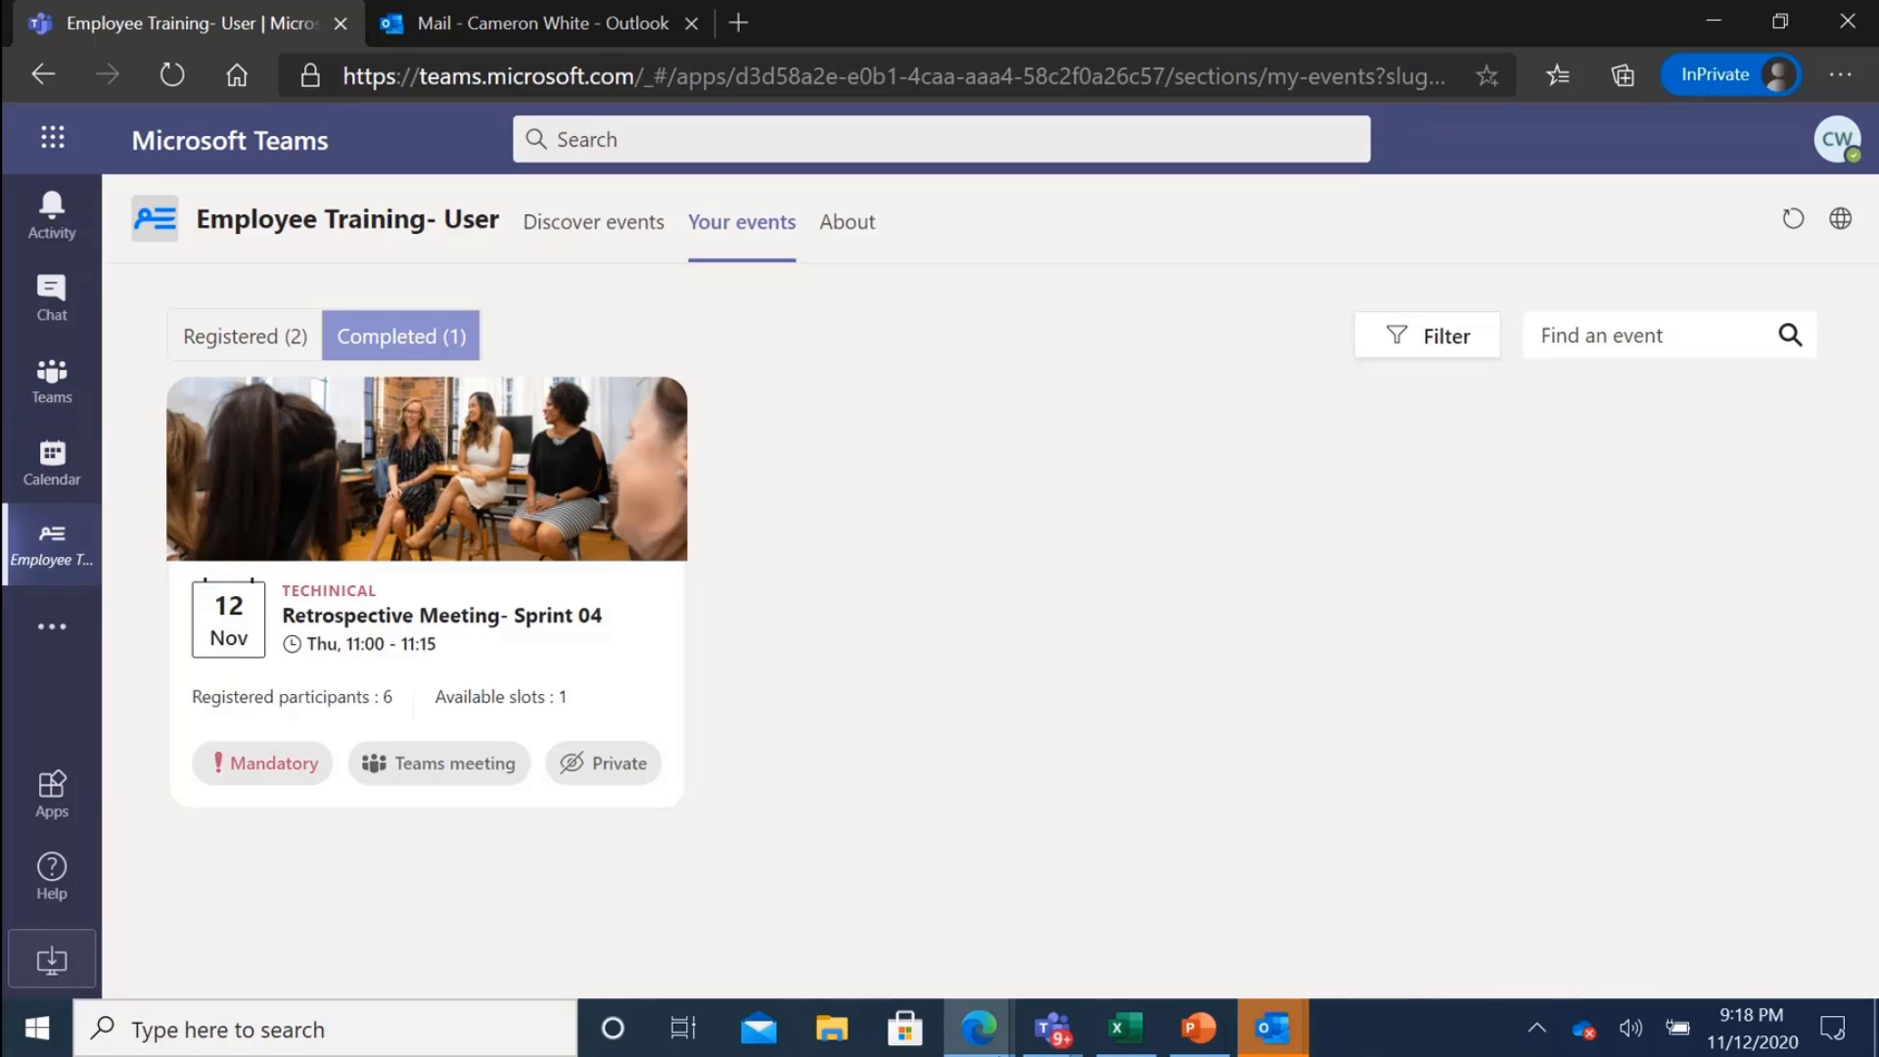
Open the employee's chat with the Employee Training- User bot and examine its welcome card.
left_click(52, 298)
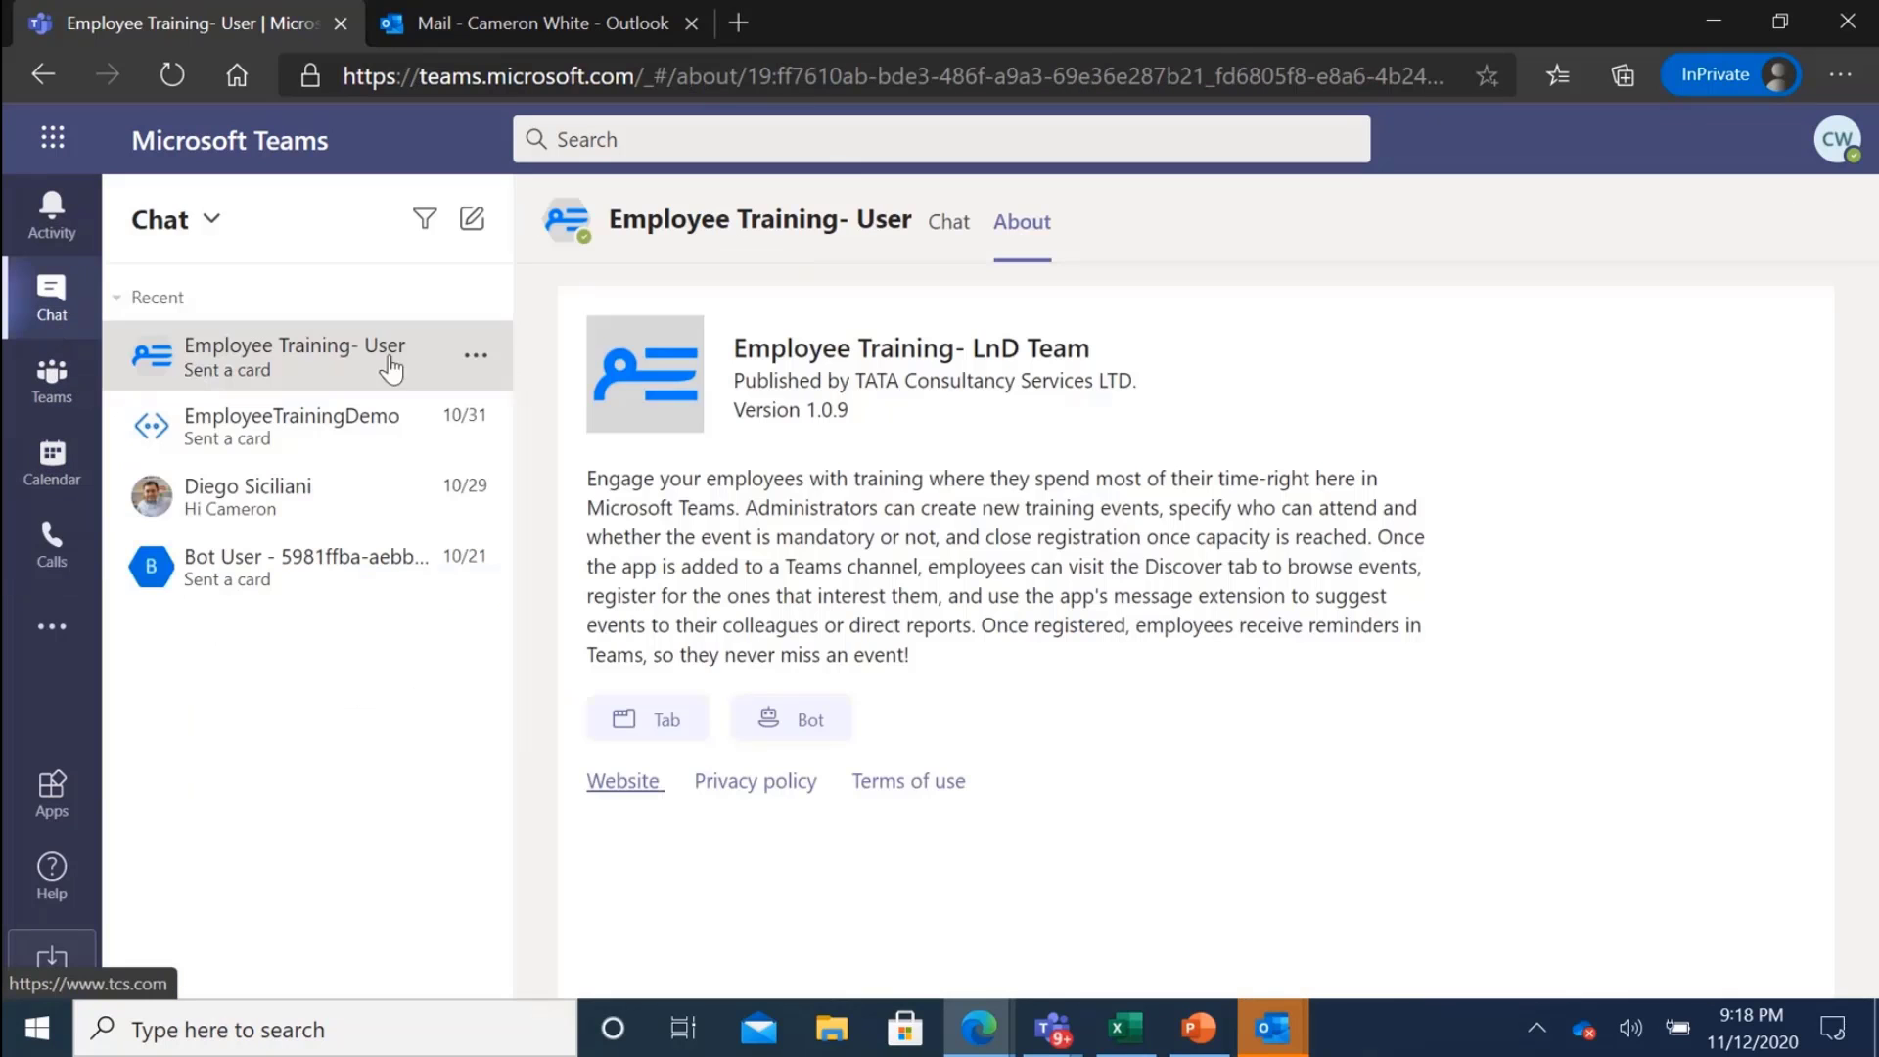
left_click(299, 397)
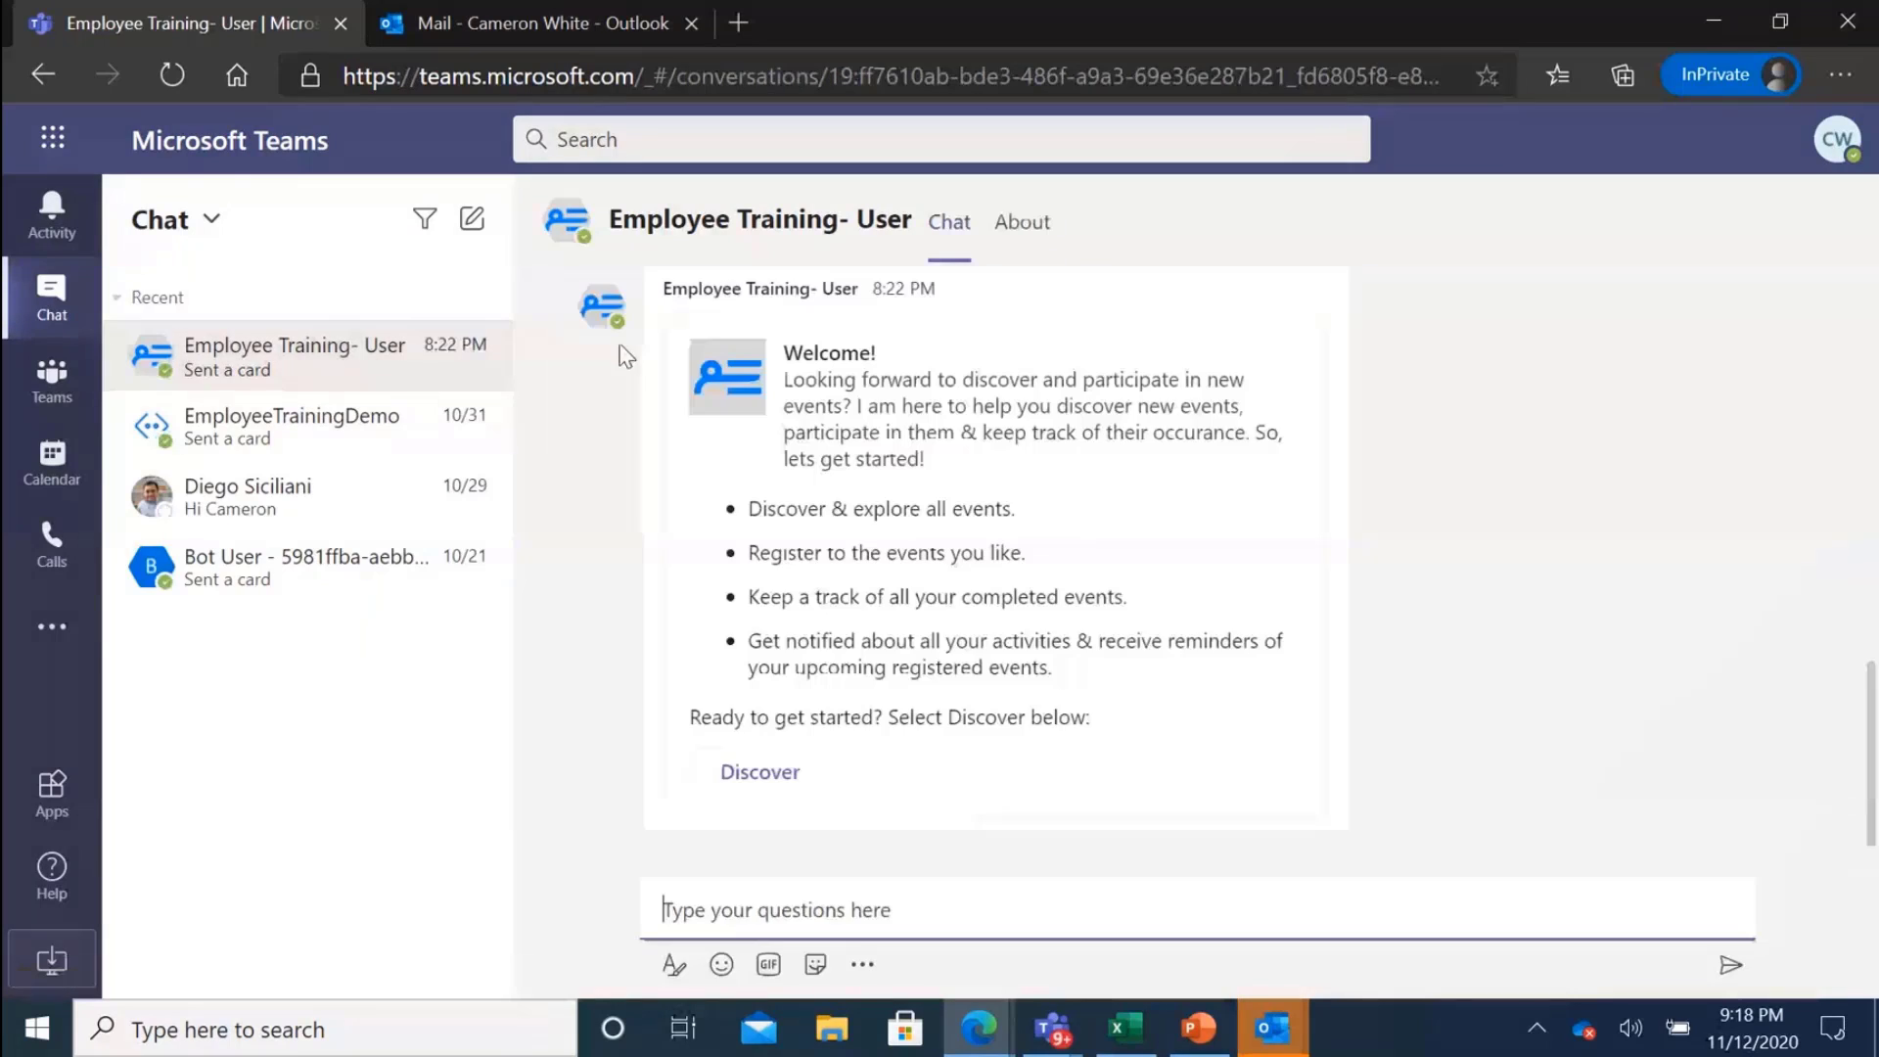
left_click(730, 788)
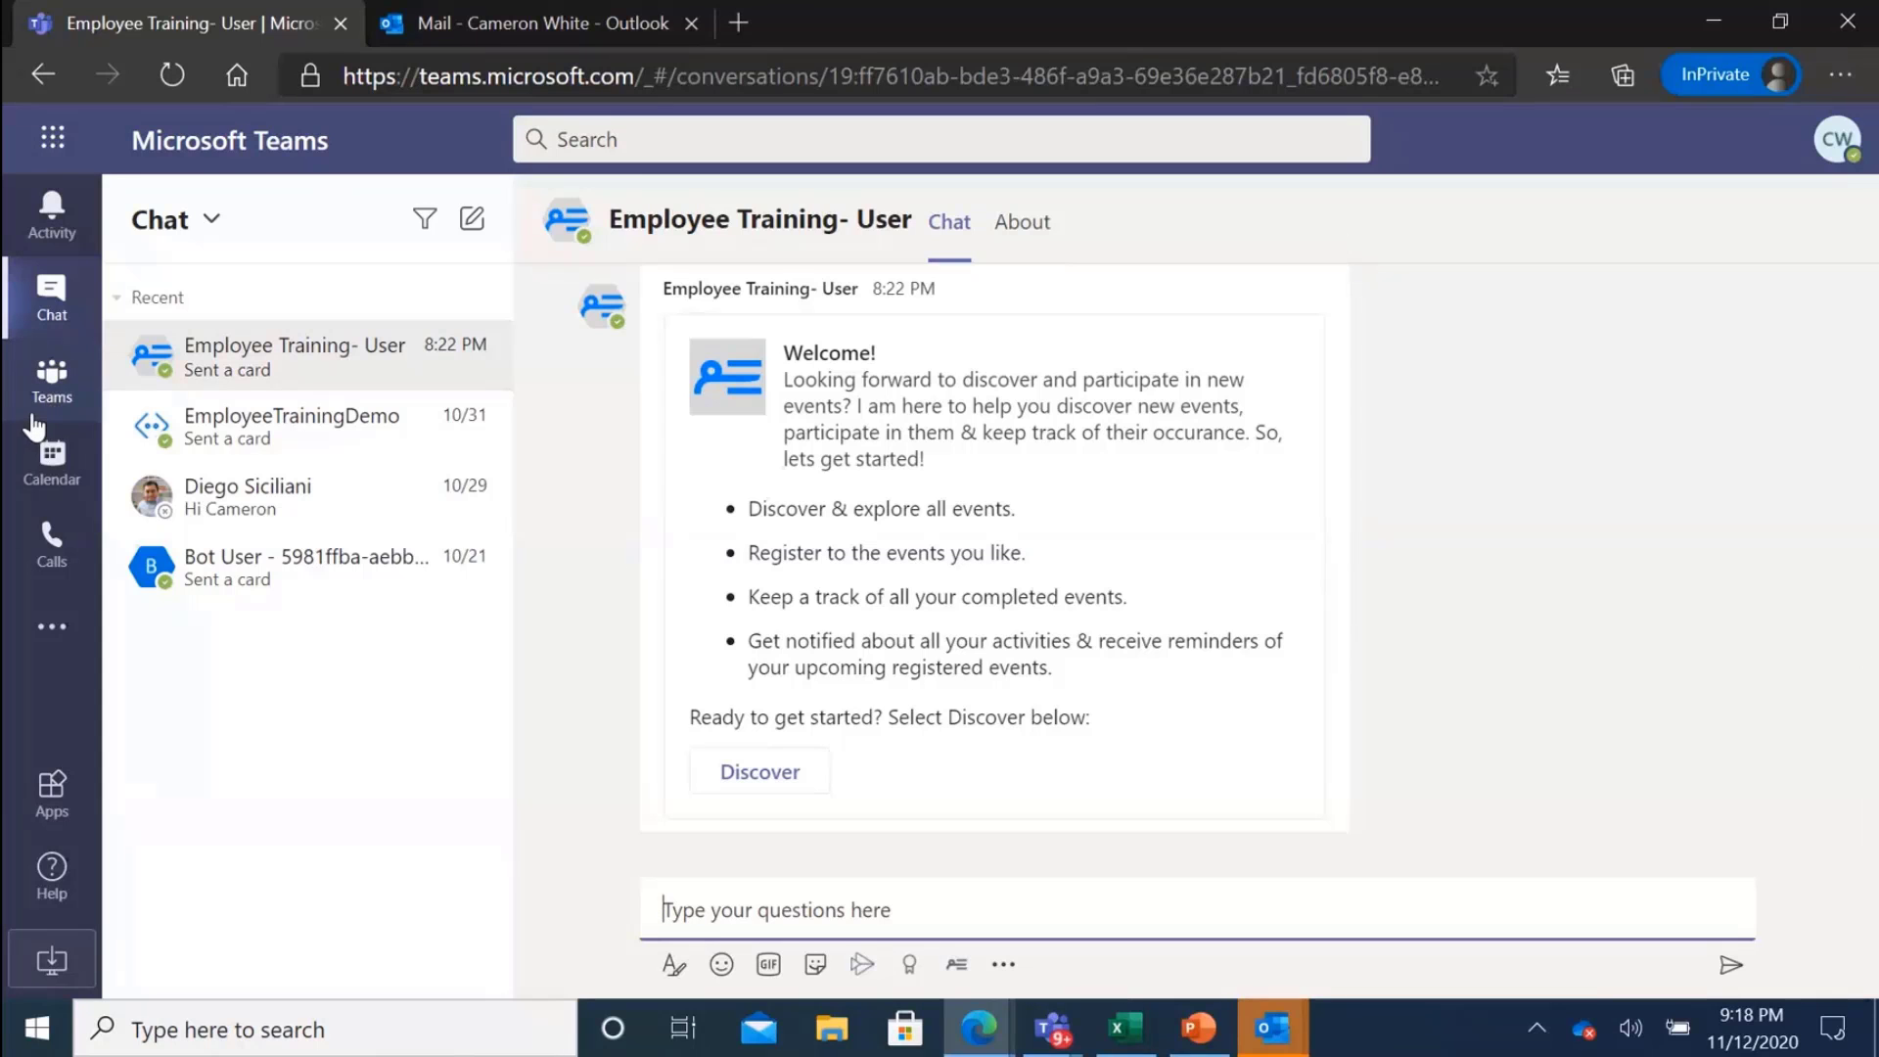
Switch to the L&D team's window, close the event editor, and view the Apps in Teams Meetings card in the General channel's posts.
mouse_move(1006, 1005)
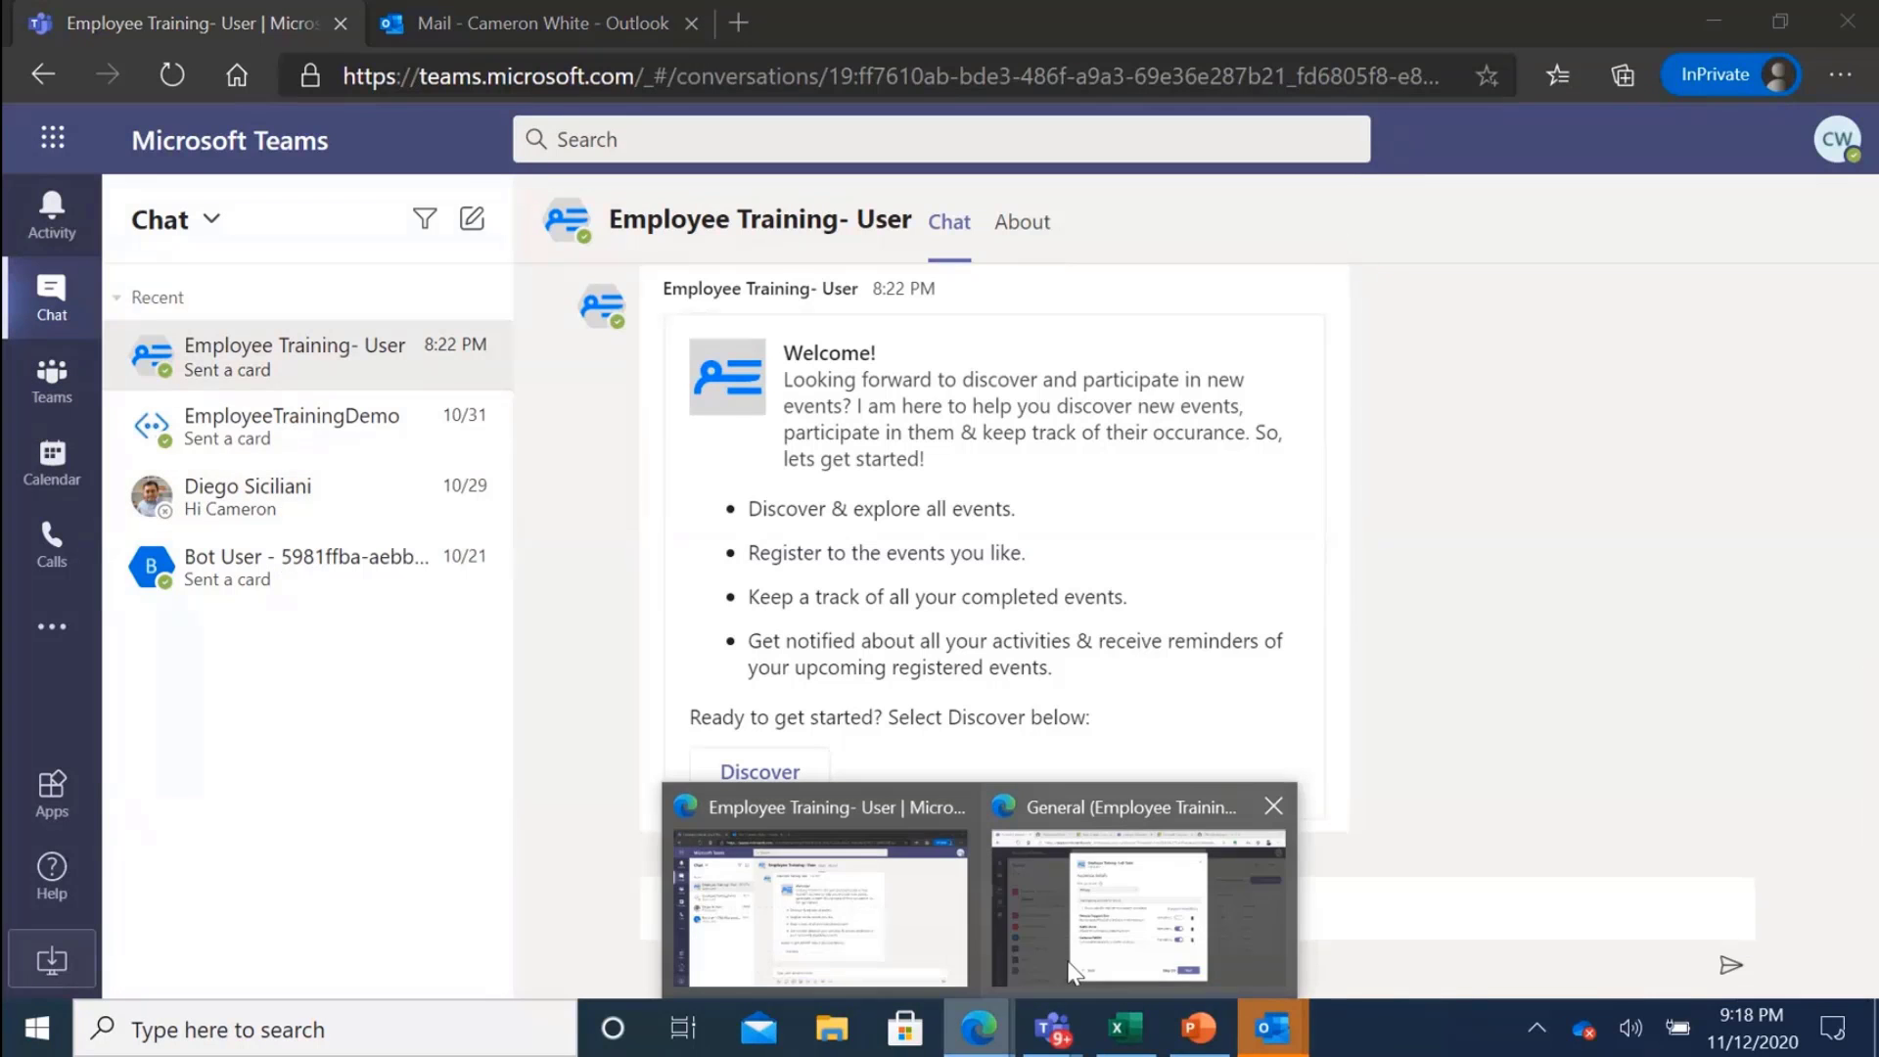
left_click(1125, 881)
left_click(1336, 198)
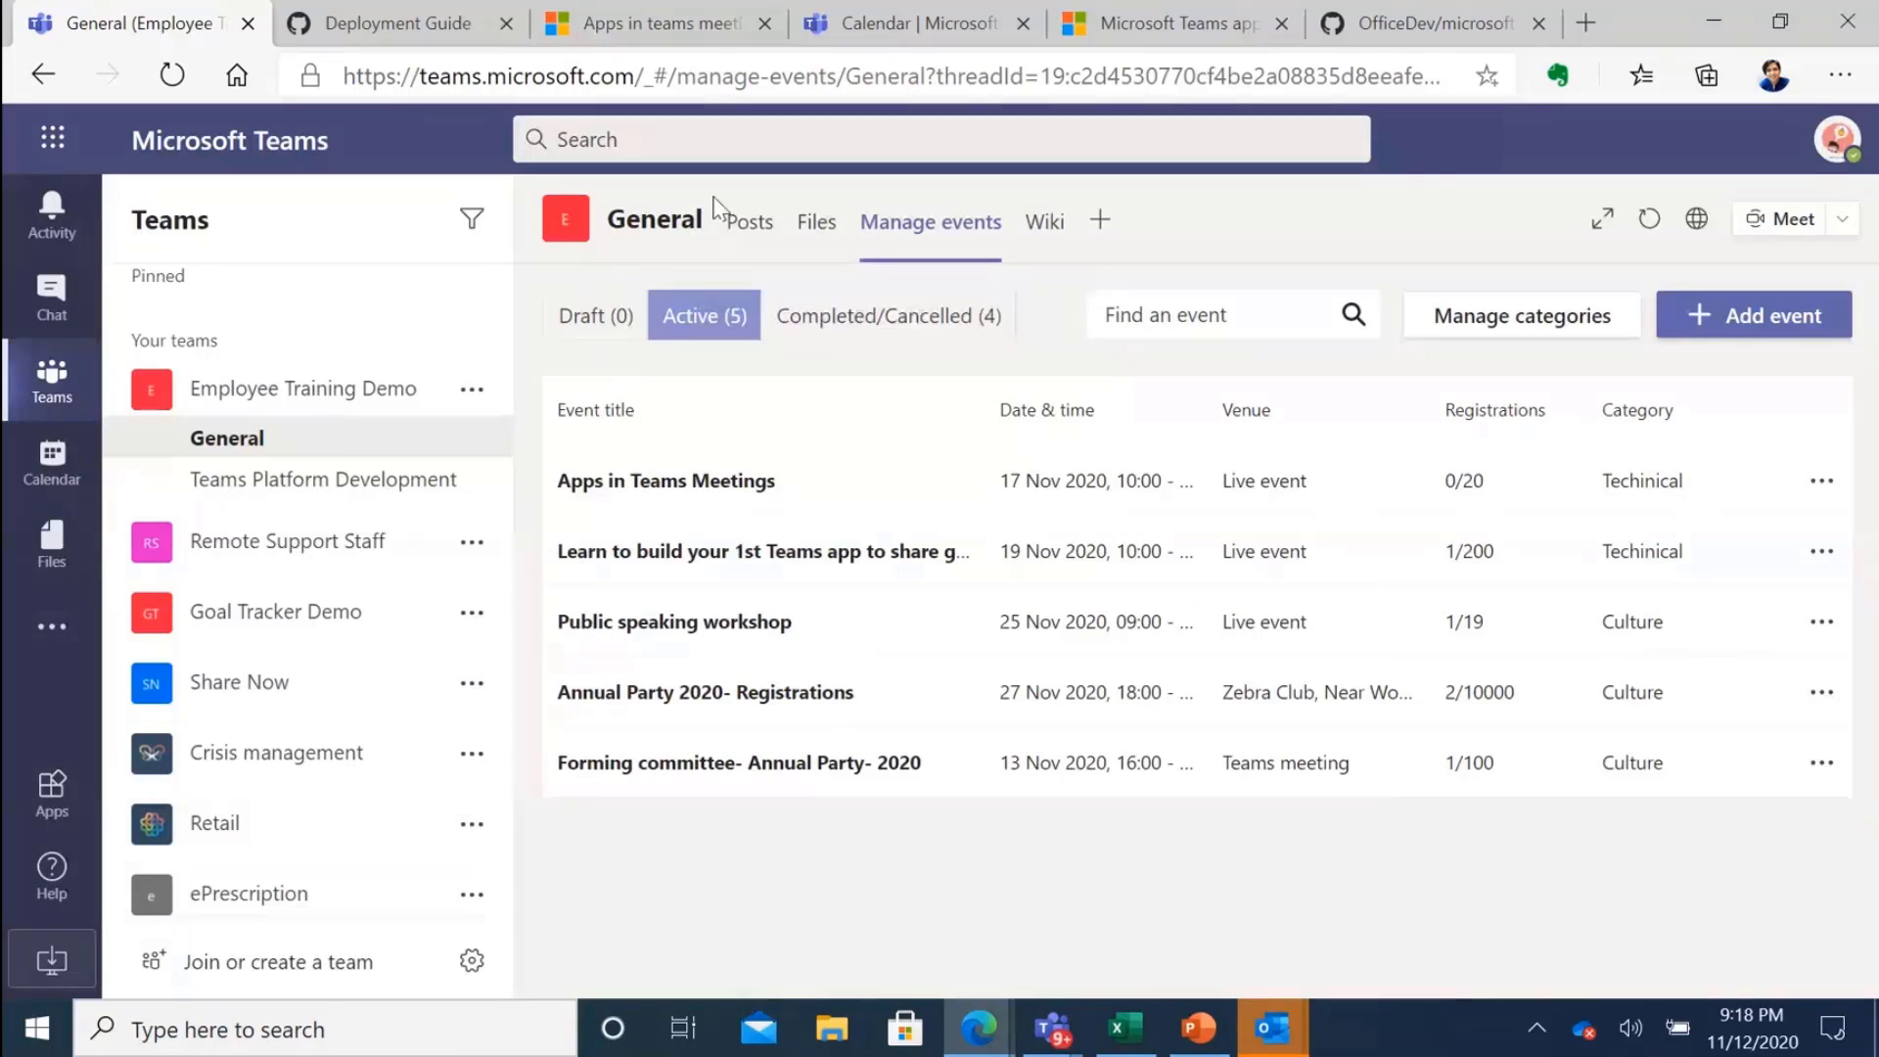
left_click(736, 227)
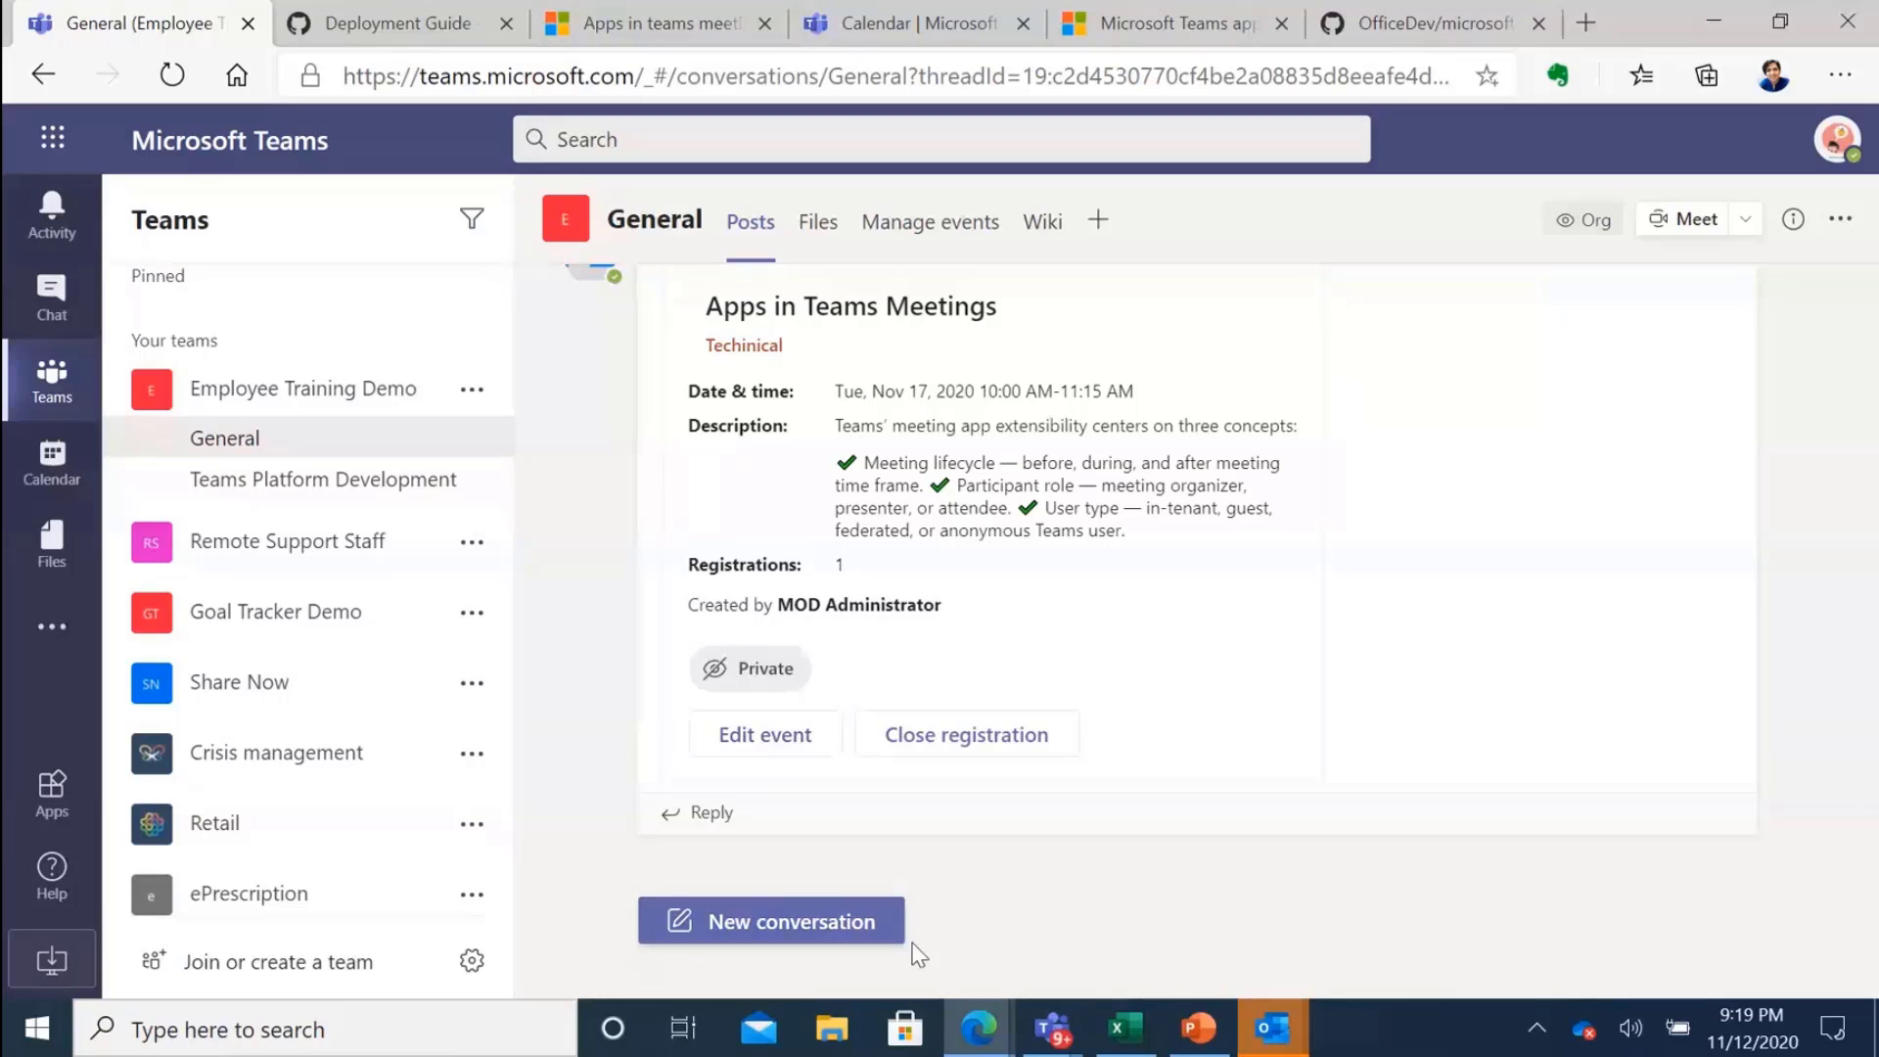
Switch to the employee's window and review the Apps in Teams Meetings card in the message draft for RemoteIncidence's General channel.
mouse_move(975, 1042)
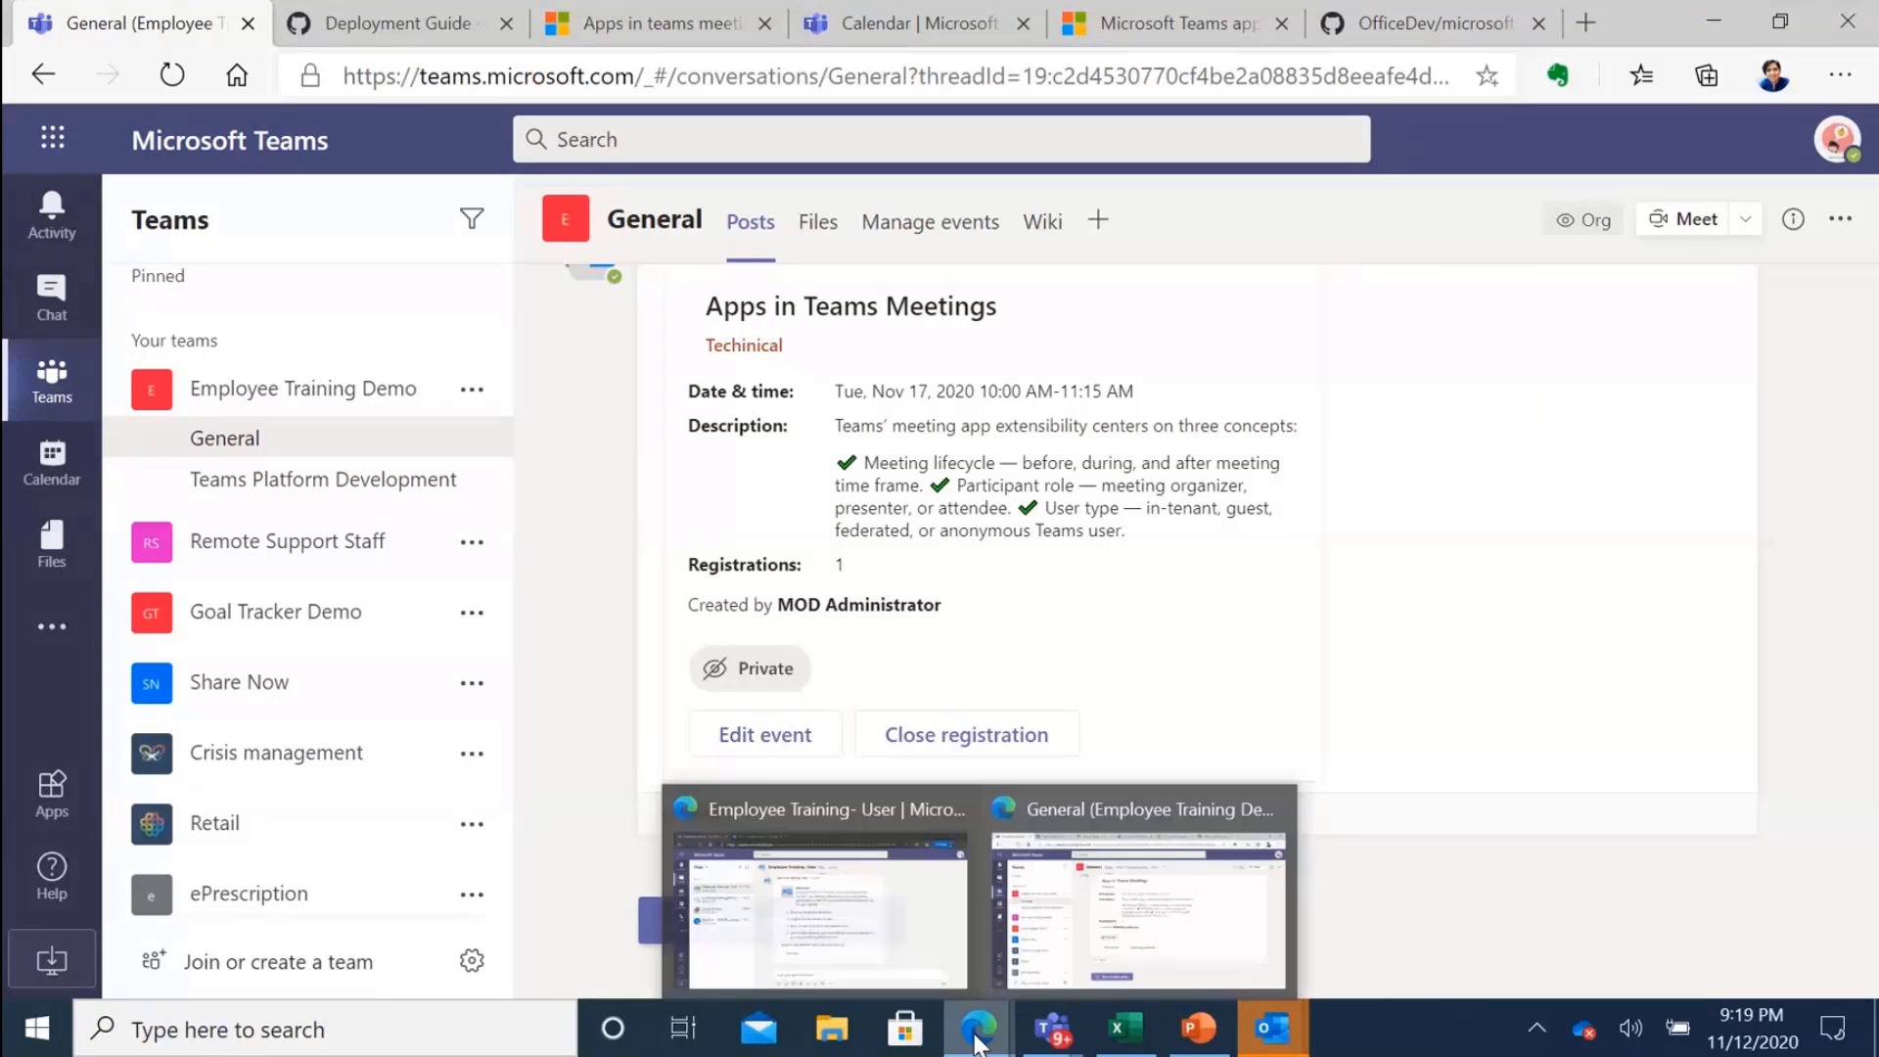
left_click(853, 905)
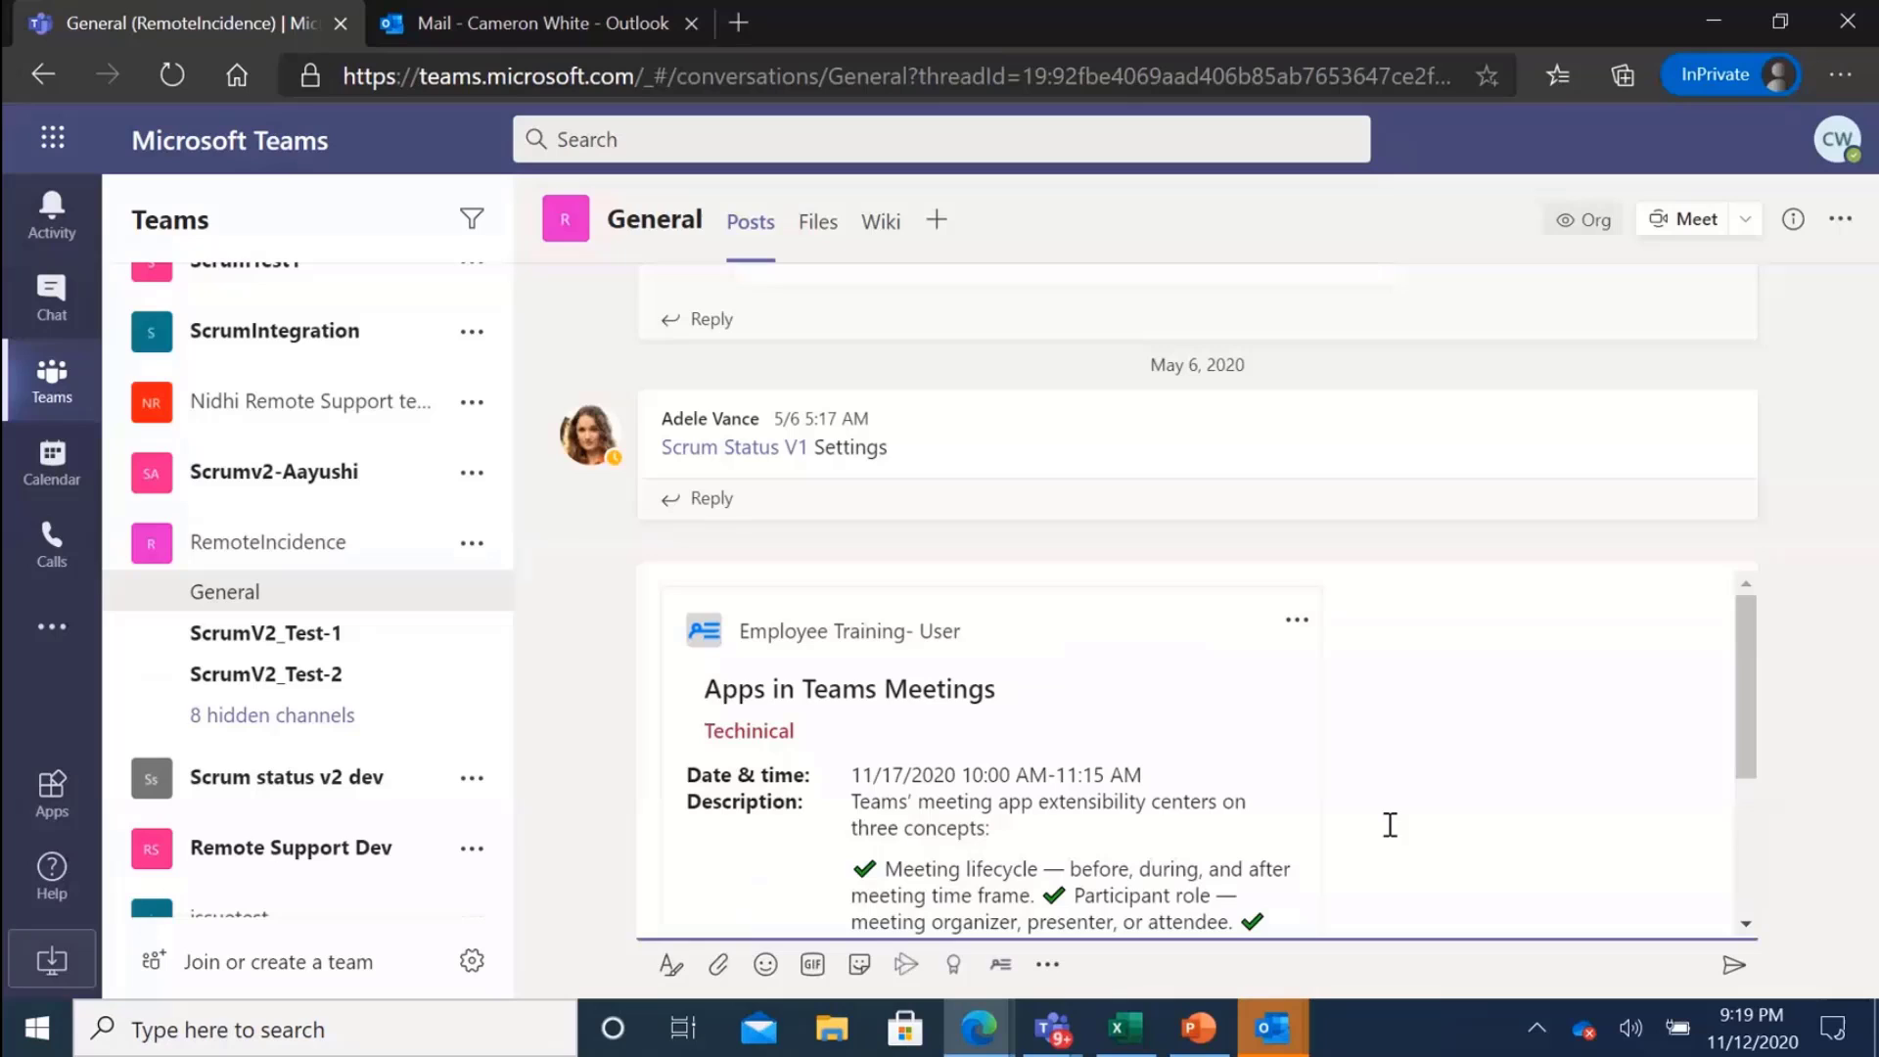
scroll(1390, 803, "down", 1)
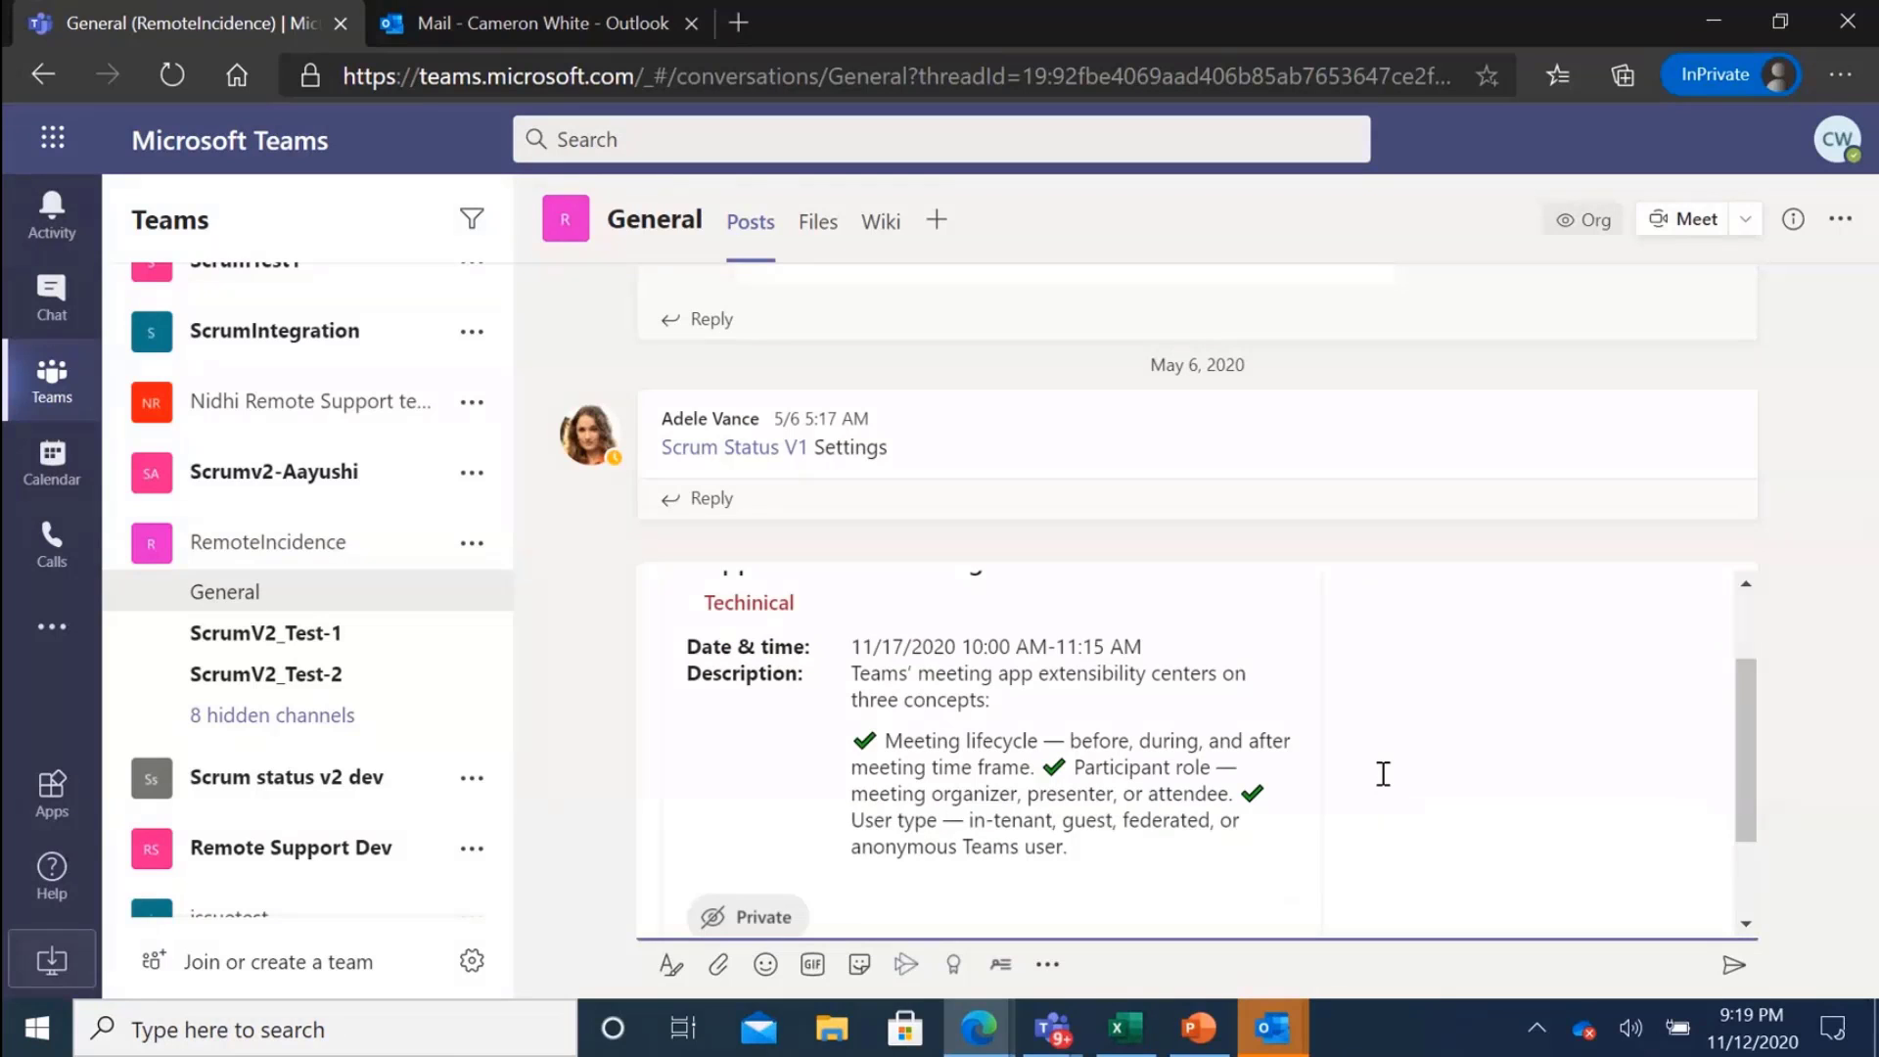